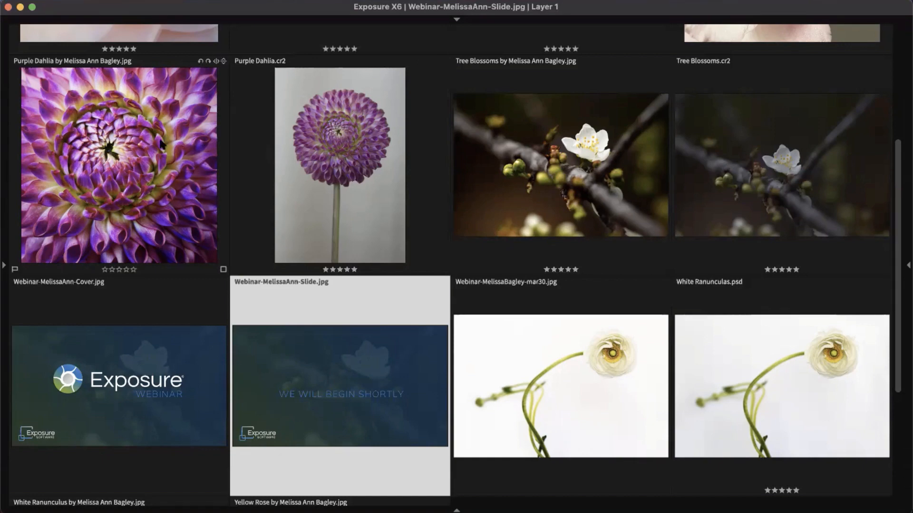
# - Reveal both side docks beside the photo grid, enlarge the Folders area and collapse the Presets list
pyautogui.scroll(3, 367, 96)
pyautogui.scroll(-3, 333, 100)
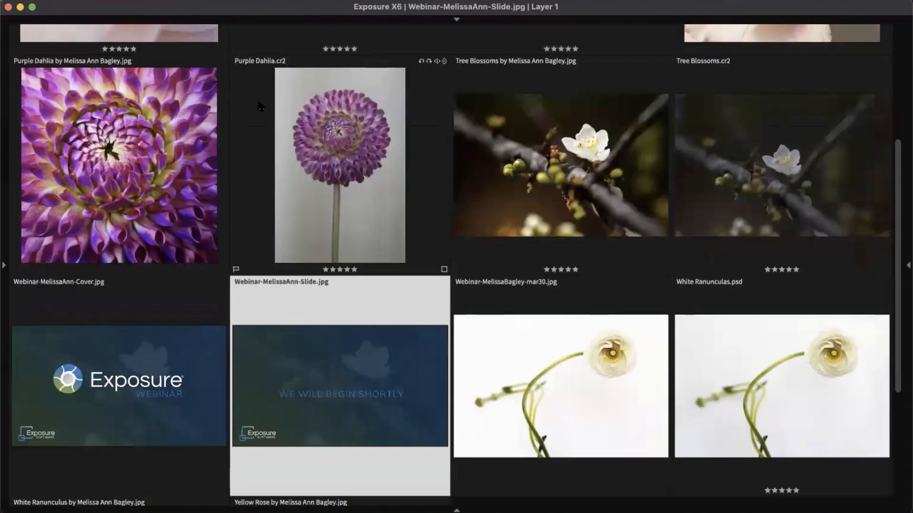
pyautogui.scroll(-2, 260, 106)
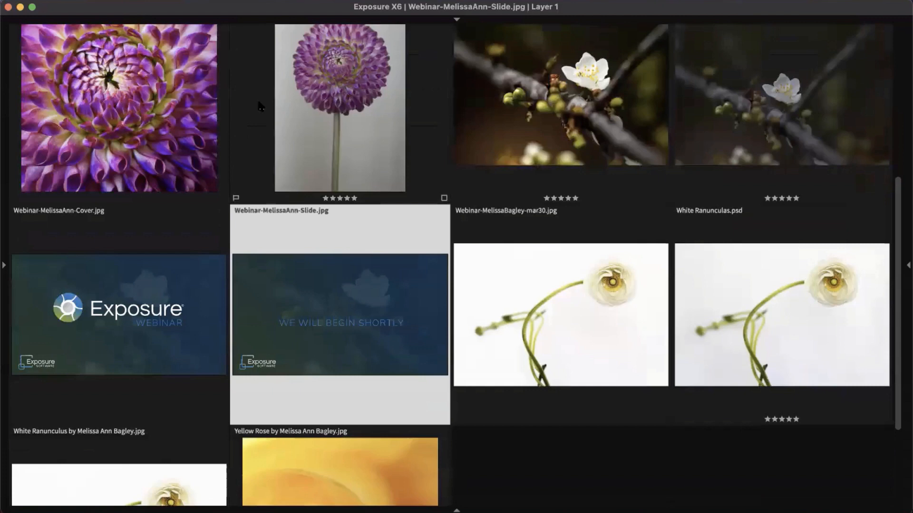
pyautogui.click(3, 69)
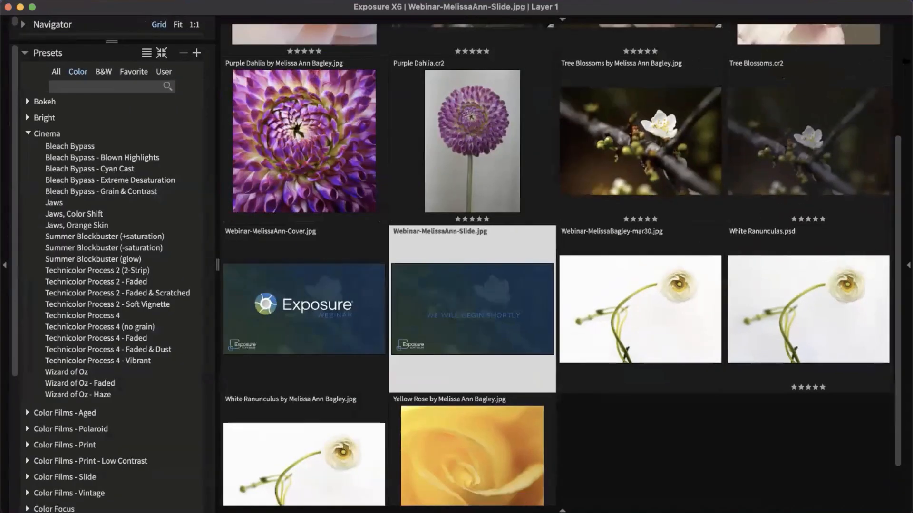
pyautogui.click(908, 265)
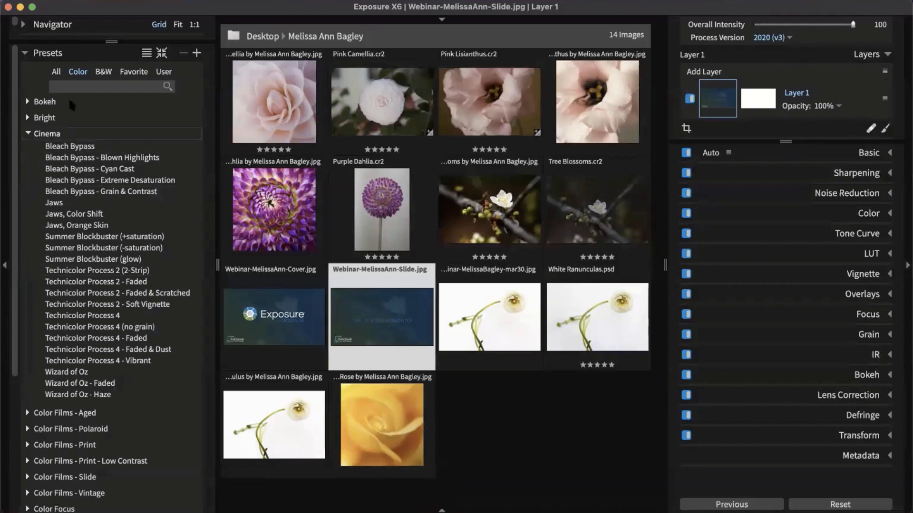
pyautogui.moveTo(67, 42); pyautogui.dragTo(57, 236)
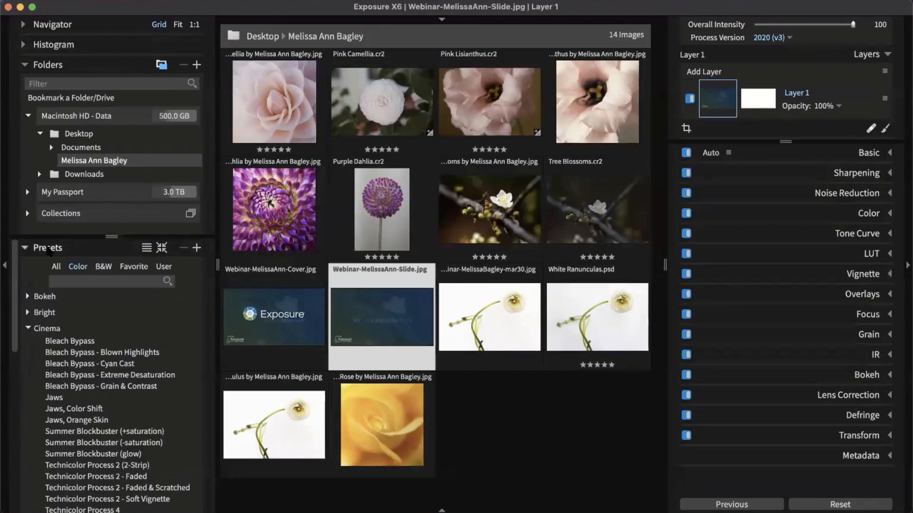
pyautogui.click(48, 248)
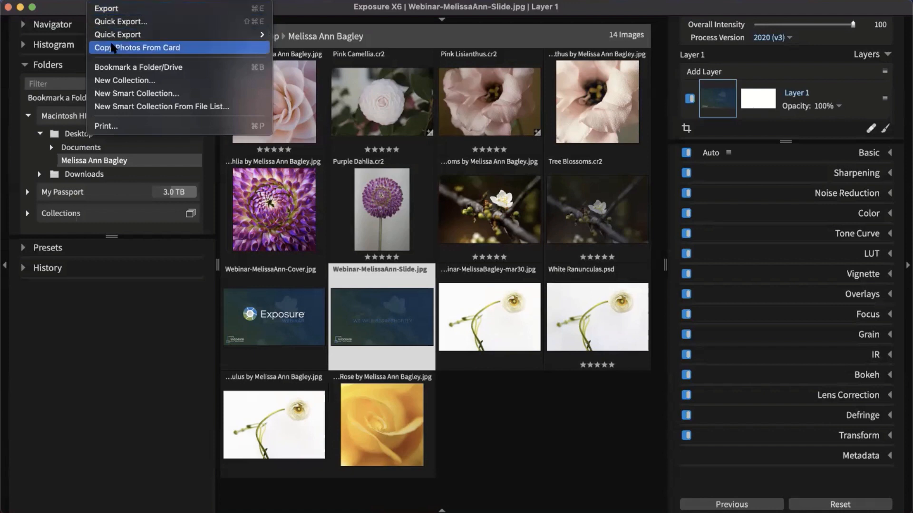
# - Start Copy Photos From Card, choose Camera Card as the source and review its images
pyautogui.click(113, 47)
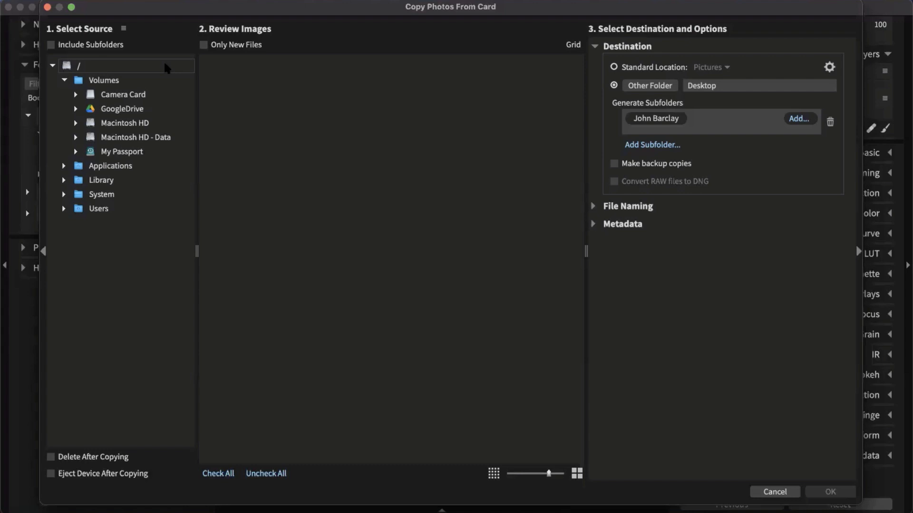
pyautogui.moveTo(174, 10); pyautogui.dragTo(181, 10)
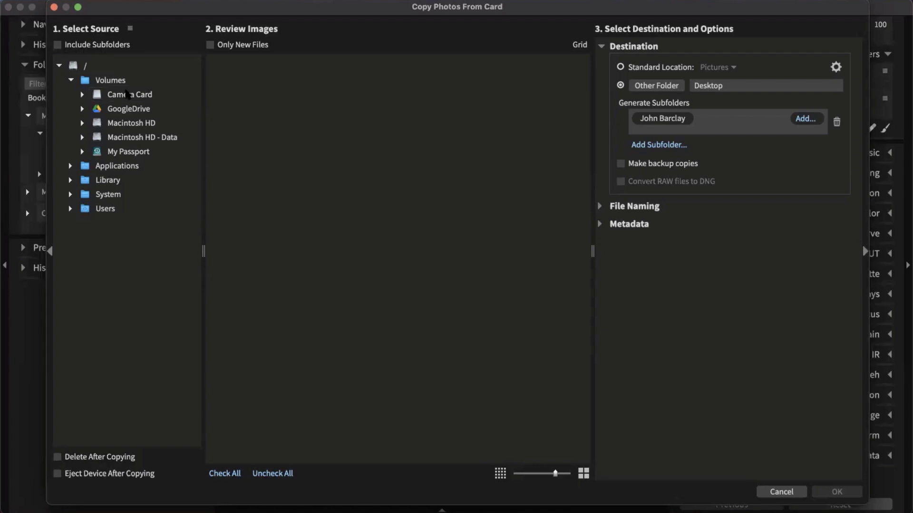
pyautogui.click(128, 96)
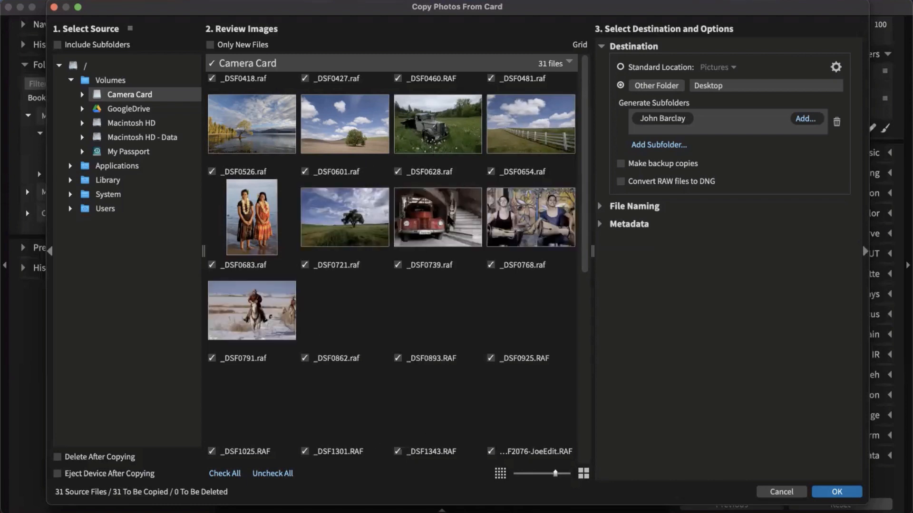
pyautogui.scroll(-2, 421, 305)
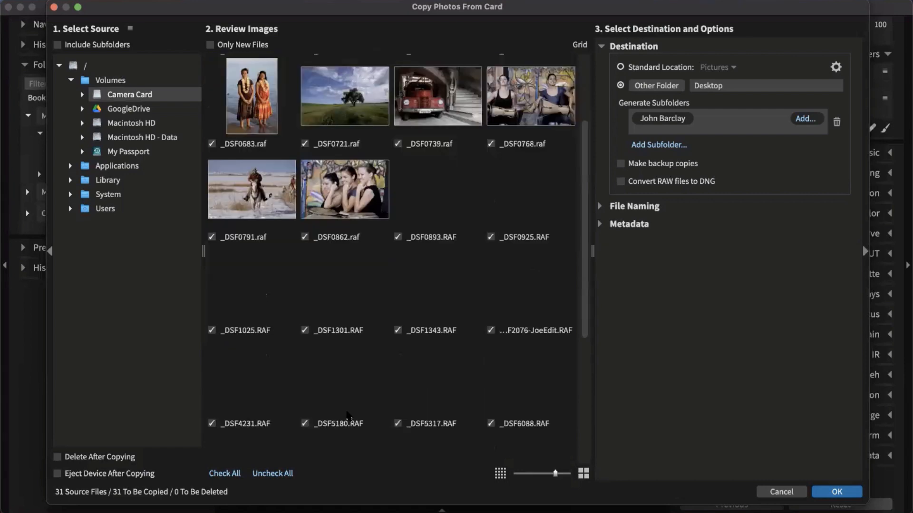
pyautogui.scroll(2, 408, 308)
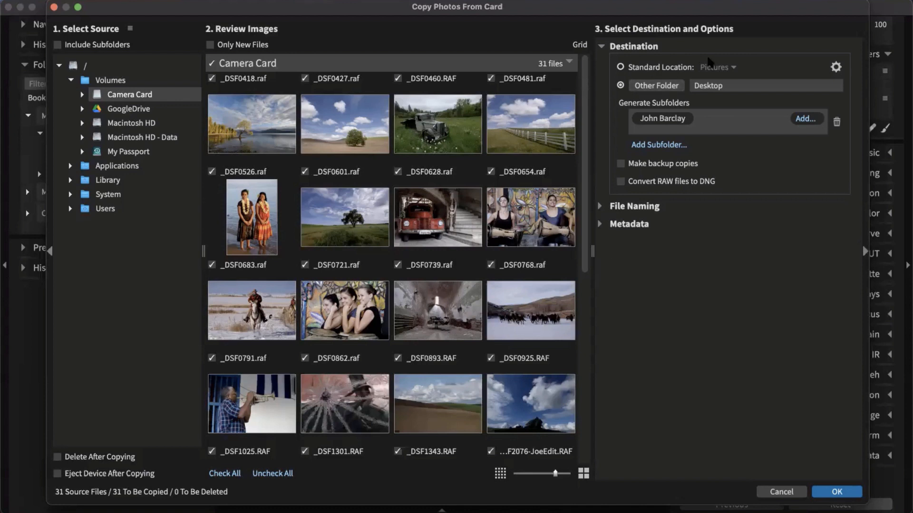
# - Examine the destination settings for the copied files and the remaining card images
pyautogui.click(623, 49)
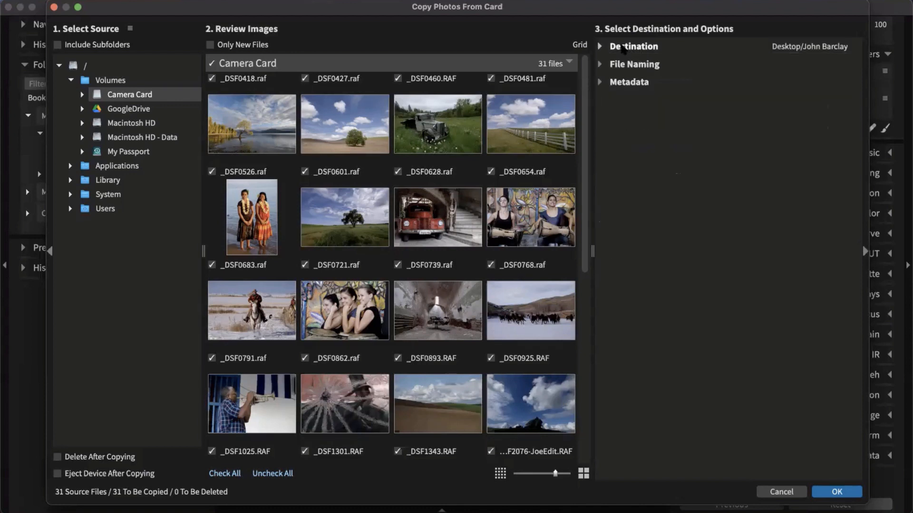
pyautogui.click(622, 49)
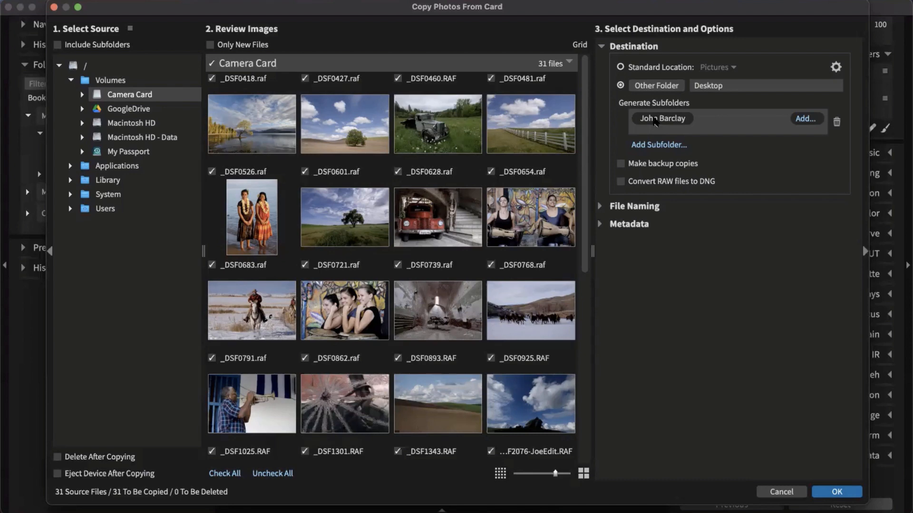
pyautogui.scroll(-5, 451, 277)
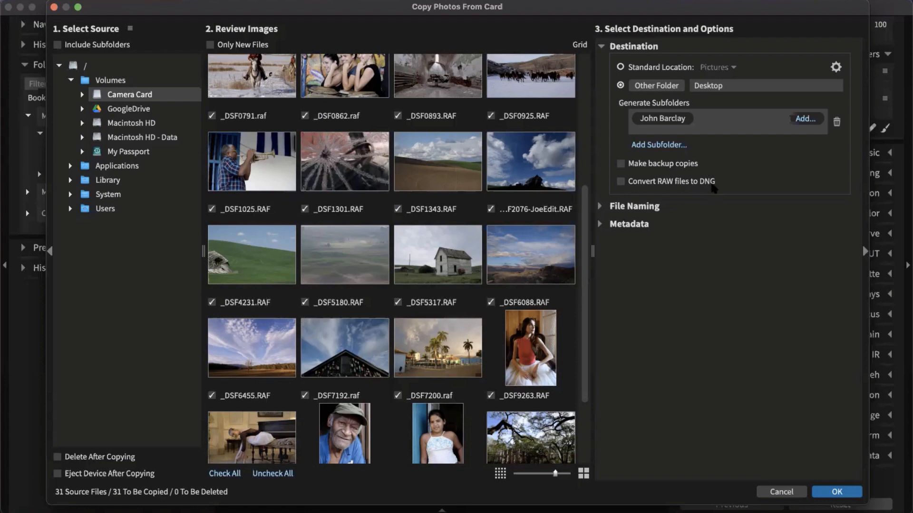
# - Inspect the Photo_ custom text in the file naming template, and turn off Rename Copied Files
pyautogui.click(632, 214)
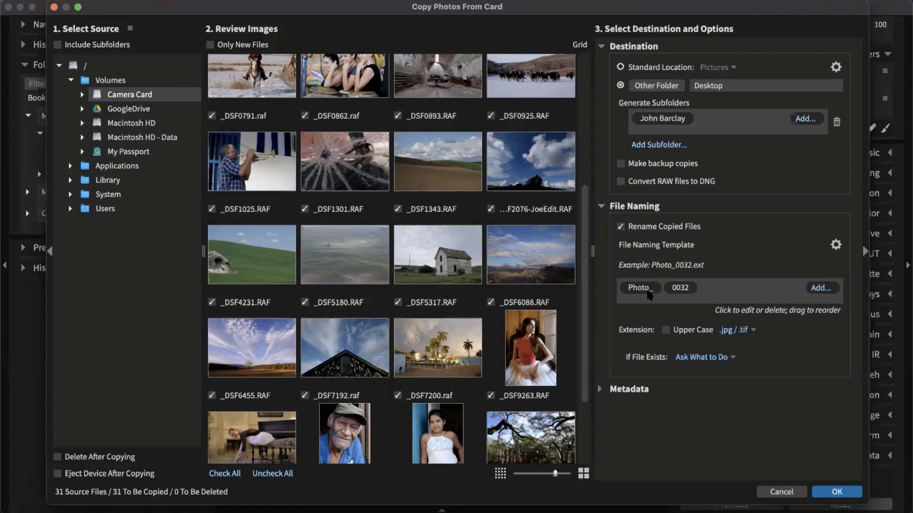
pyautogui.click(652, 291)
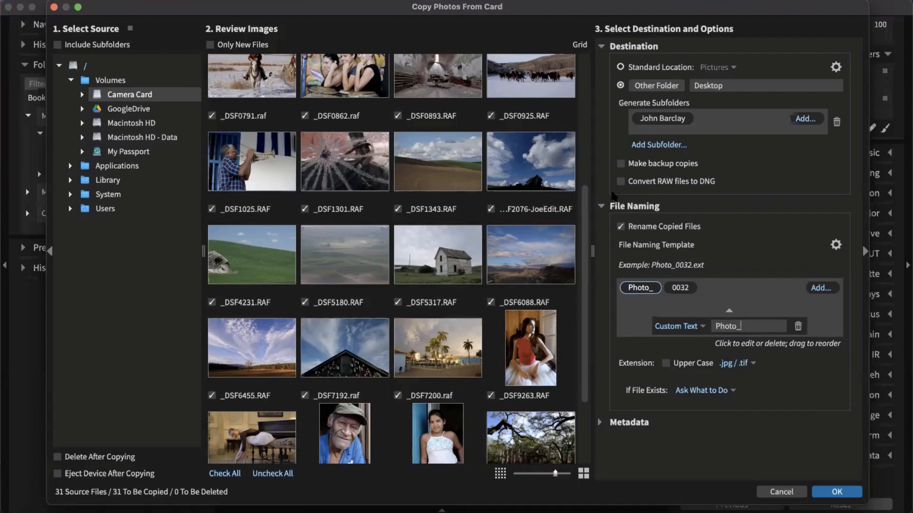
pyautogui.click(621, 227)
pyautogui.click(634, 206)
# - Try Apply Metadata for the copied photos, browse the available preset categories, and turn Apply Metadata off
pyautogui.click(629, 223)
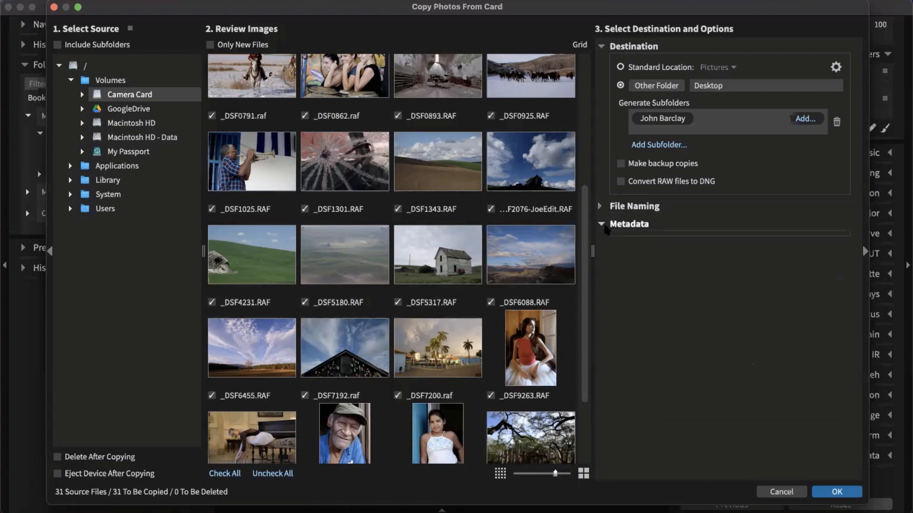
pyautogui.click(621, 244)
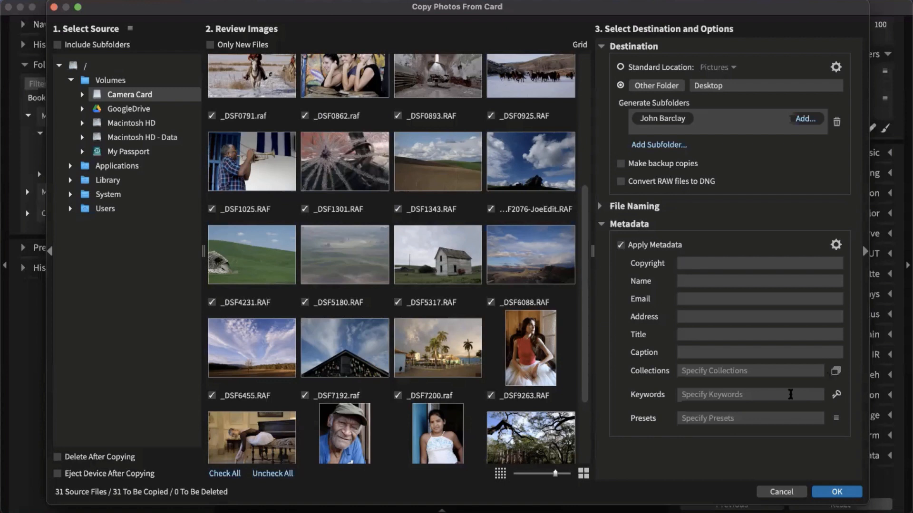
pyautogui.click(836, 418)
pyautogui.moveTo(804, 320)
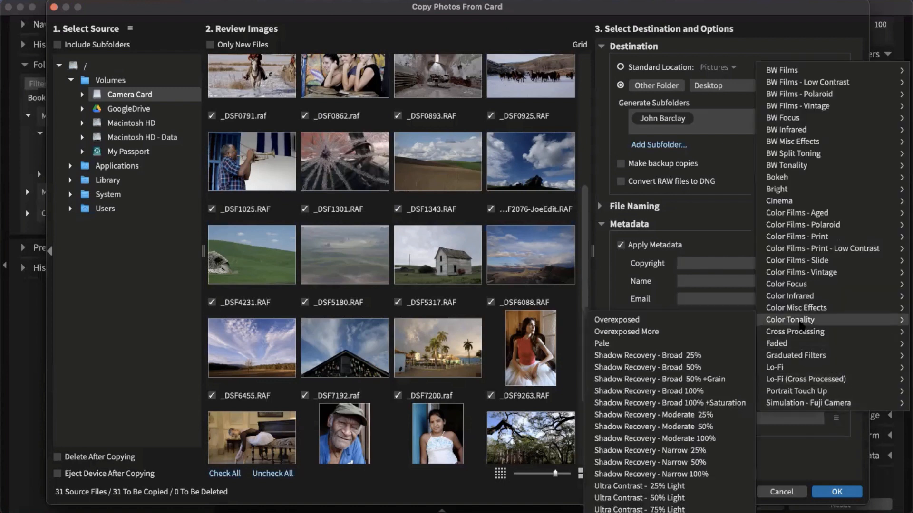
pyautogui.click(613, 302)
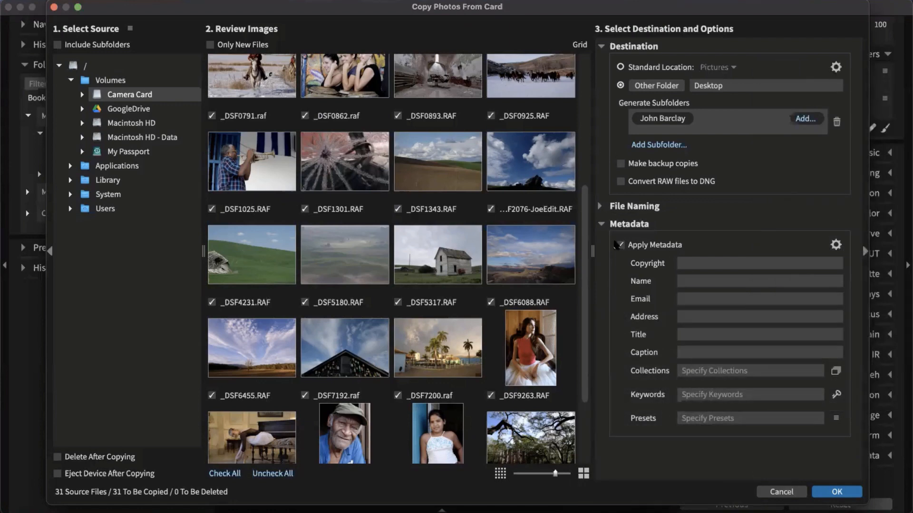
pyautogui.click(620, 245)
pyautogui.click(601, 224)
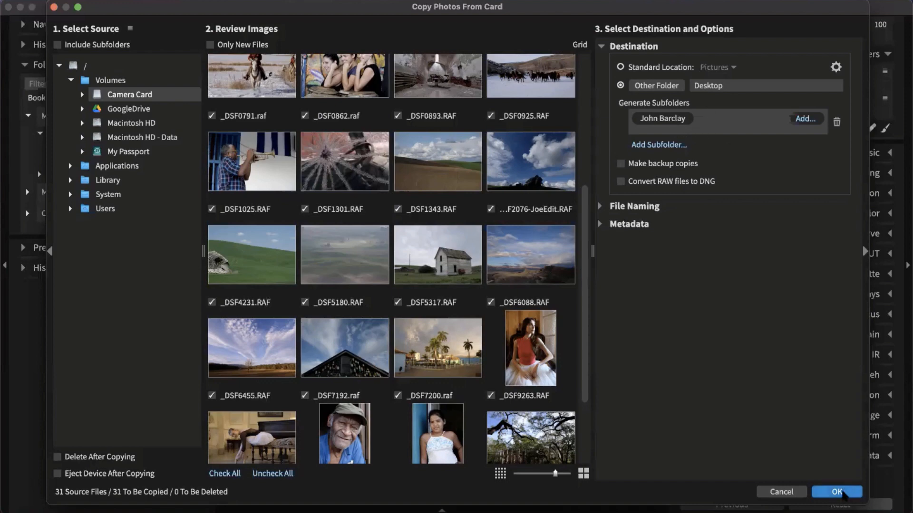
# - Copy the checked card photos to the Desktop subfolder, and open that folder to browse them
pyautogui.click(839, 492)
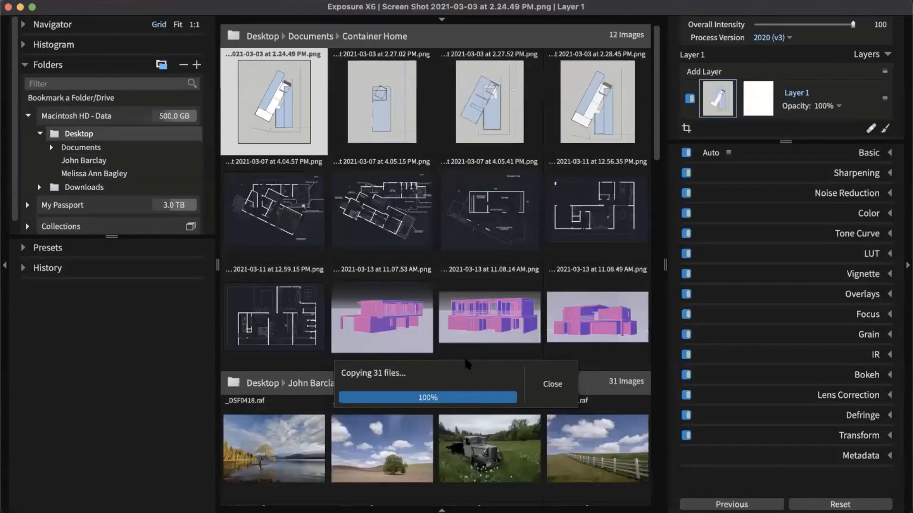
pyautogui.click(101, 159)
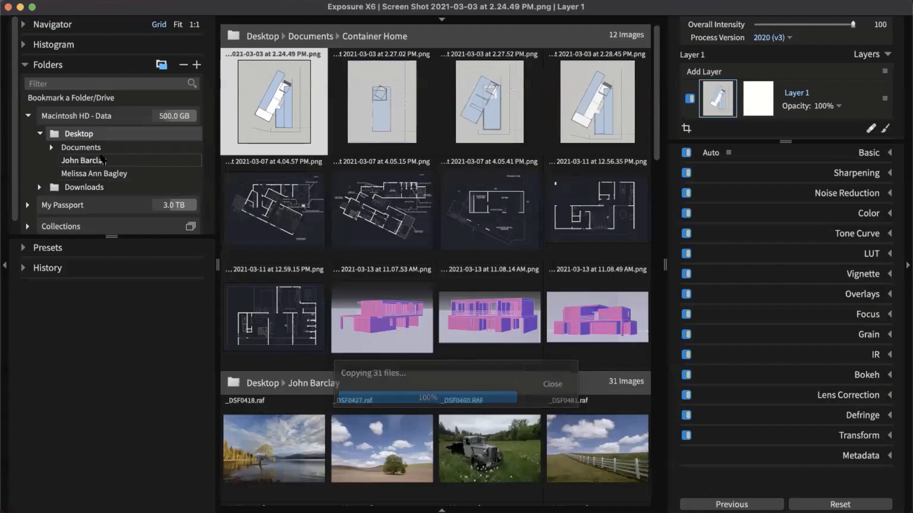
pyautogui.scroll(-10, 434, 364)
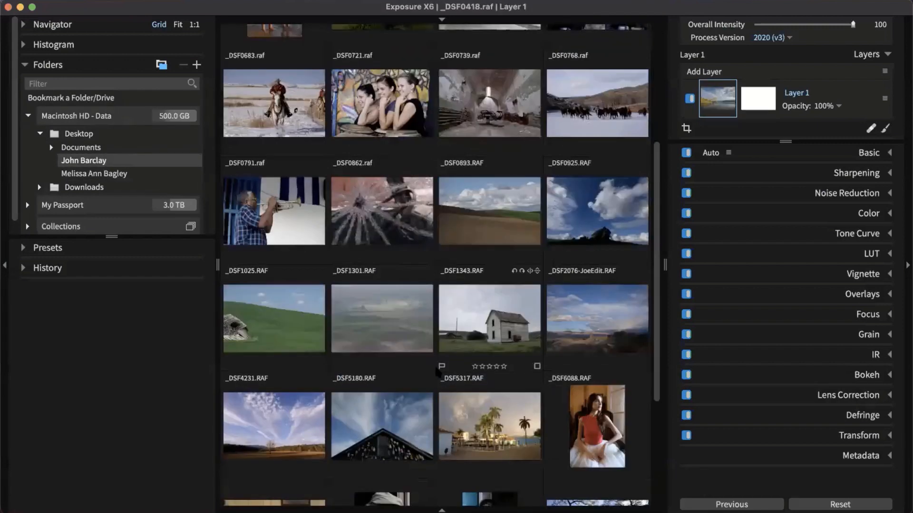
pyautogui.scroll(10, 436, 373)
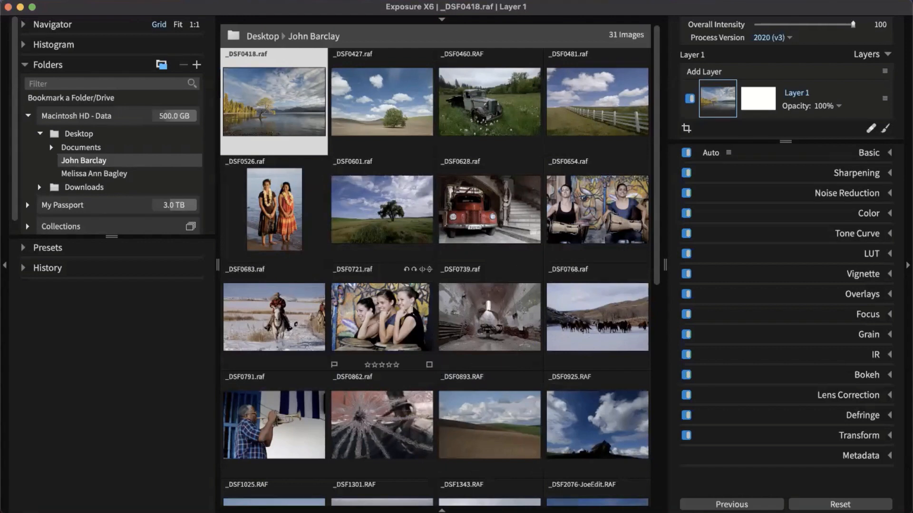
pyautogui.scroll(-10, 414, 312)
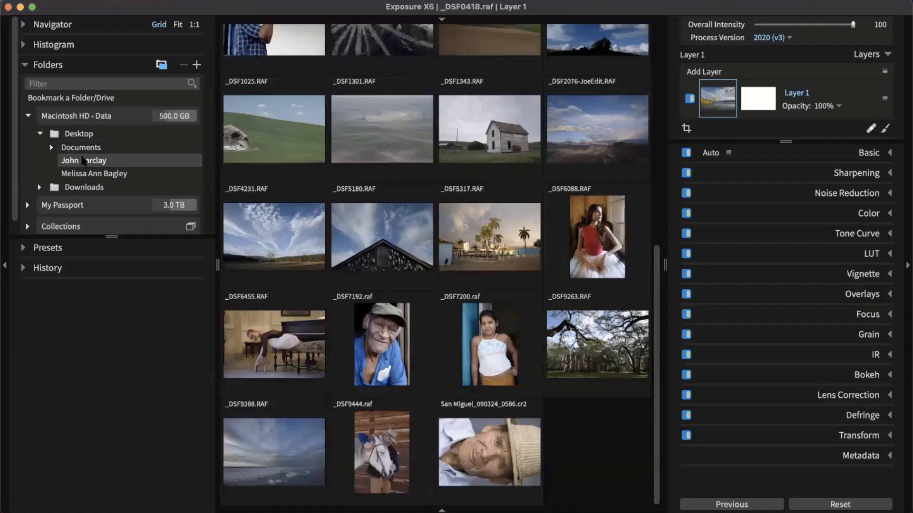
pyautogui.click(67, 162)
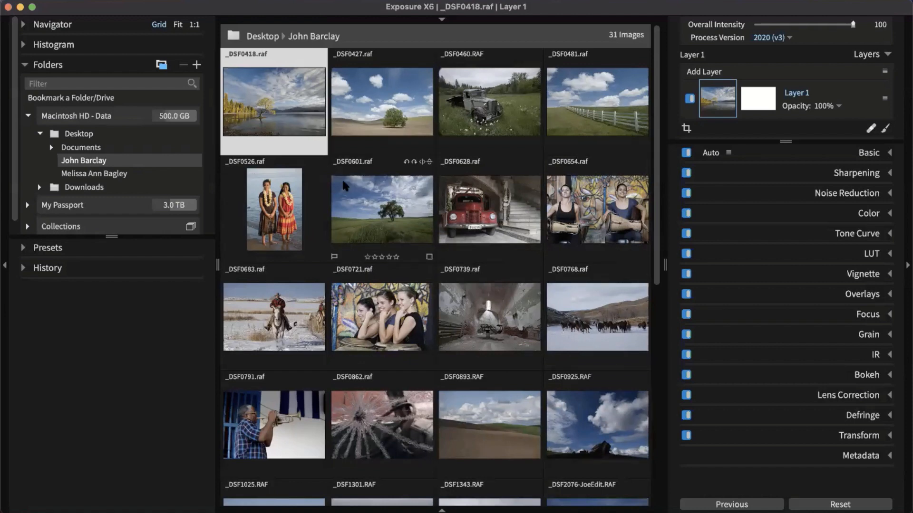
pyautogui.scroll(-3, 376, 330)
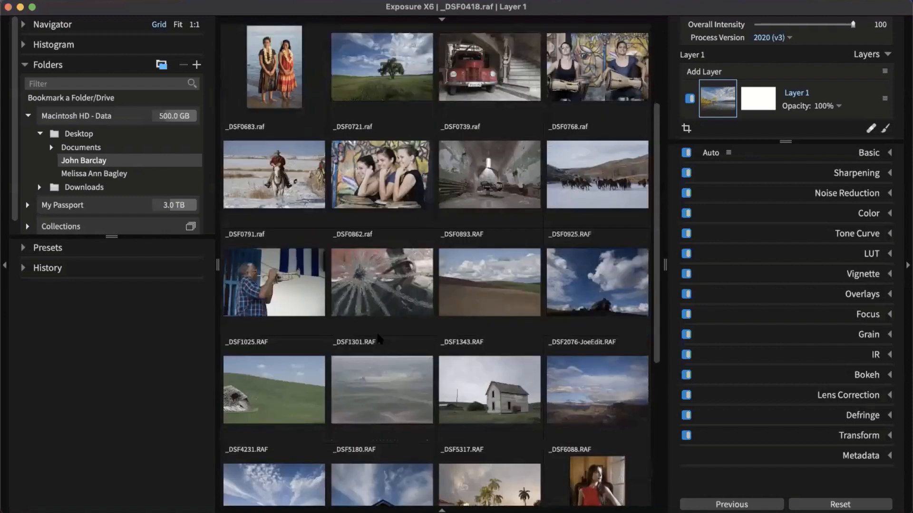
# - Select the photo _DSF0721.raf in the grid
pyautogui.click(489, 287)
pyautogui.press('Up')
pyautogui.press('Left')
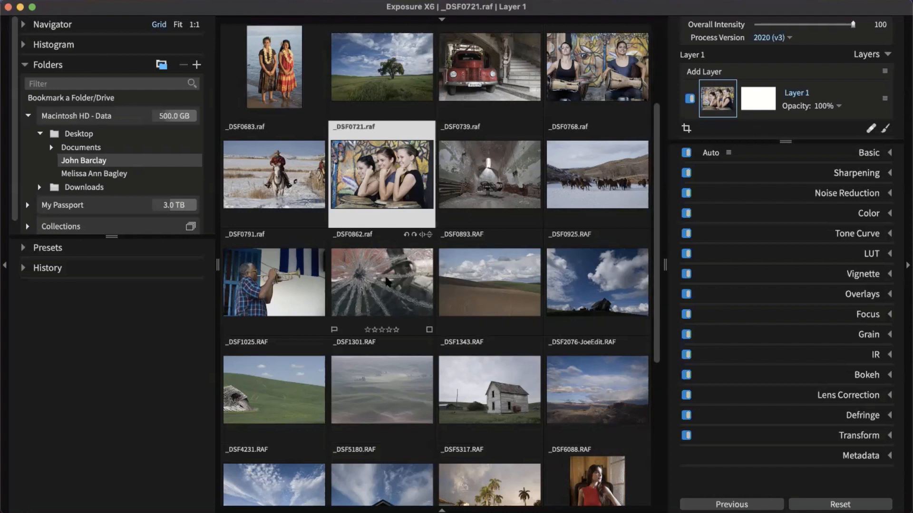
# - Expand the Basic adjustments for _DSF0721.raf, try raising its exposure, and reset the exposure to 0.00
pyautogui.click(874, 152)
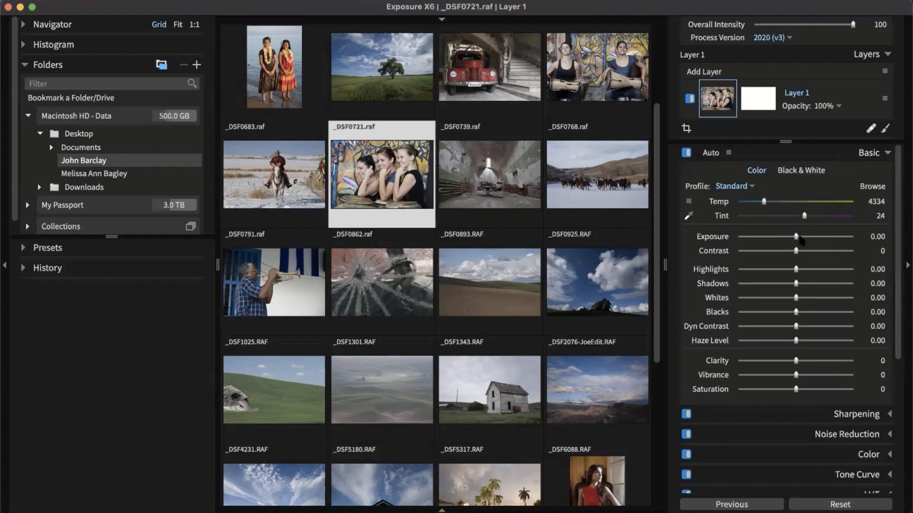
pyautogui.moveTo(798, 237); pyautogui.dragTo(820, 236)
pyautogui.doubleClick(820, 237)
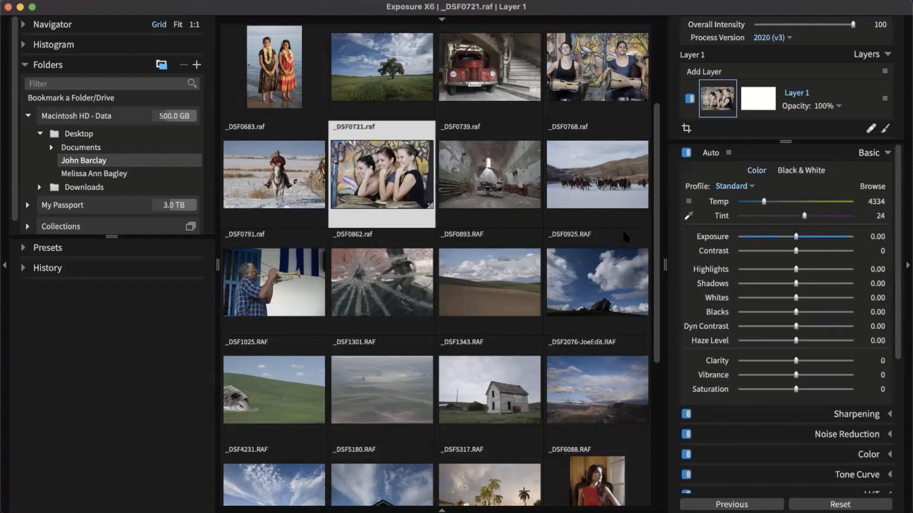
# - View the photo _DSF0721.raf on its own at fit size, and return to the grid
pyautogui.doubleClick(379, 188)
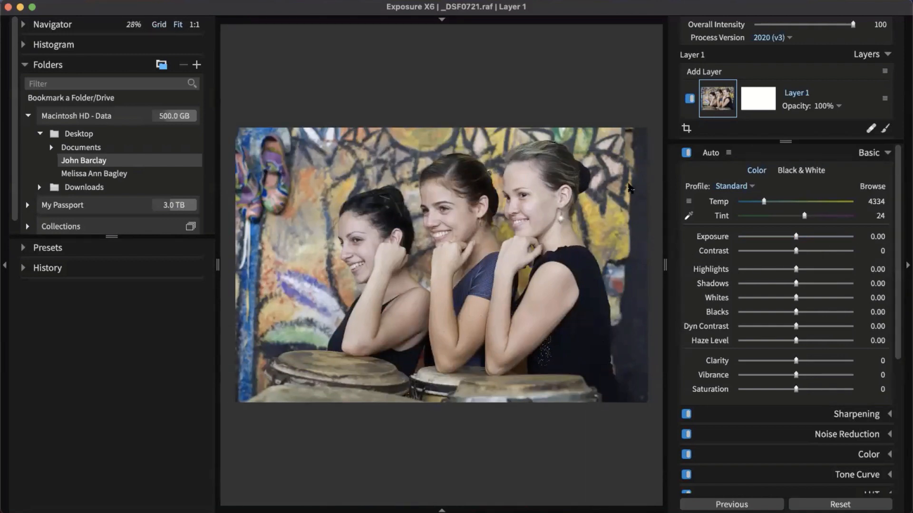
pyautogui.doubleClick(623, 152)
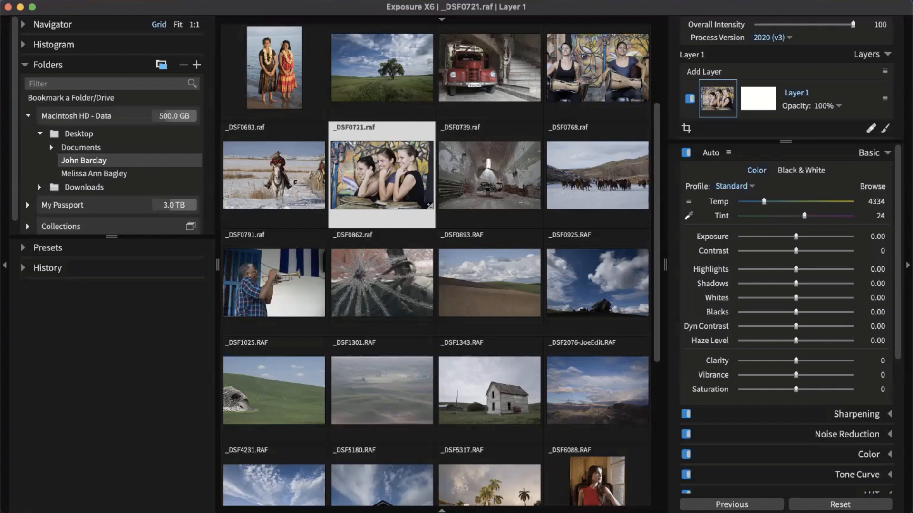
# - Switch to Finder to show the Exposure Software folder stored among the existing flower photos on the Desktop
pyautogui.moveTo(29, 512); pyautogui.dragTo(445, 139)
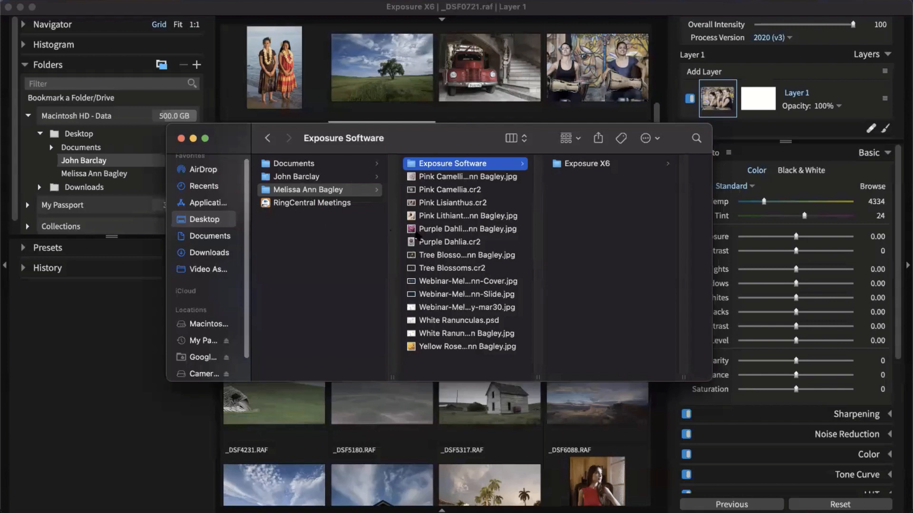
pyautogui.moveTo(480, 139); pyautogui.dragTo(473, 136)
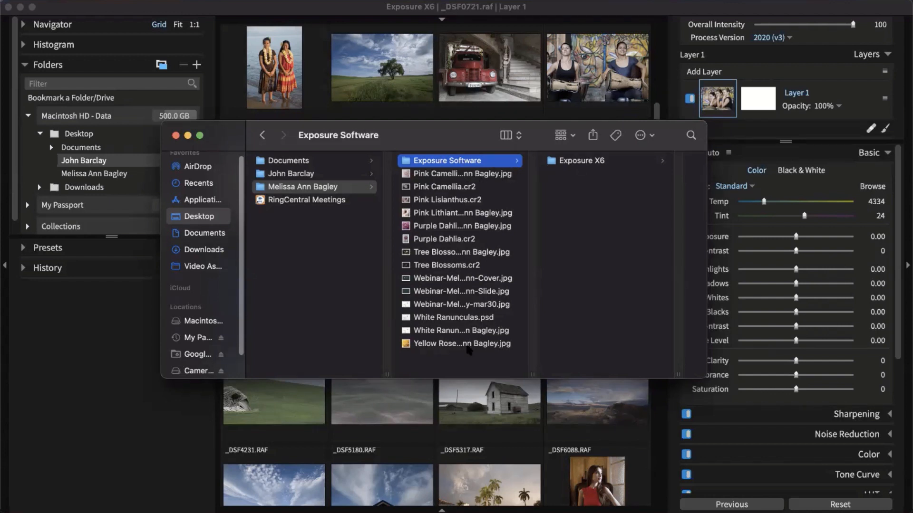
# - Open the Exposure X6 subfolder to view the flower photos' .exposurex6 edit files, and go back to the Exposure Software folder
pyautogui.click(573, 161)
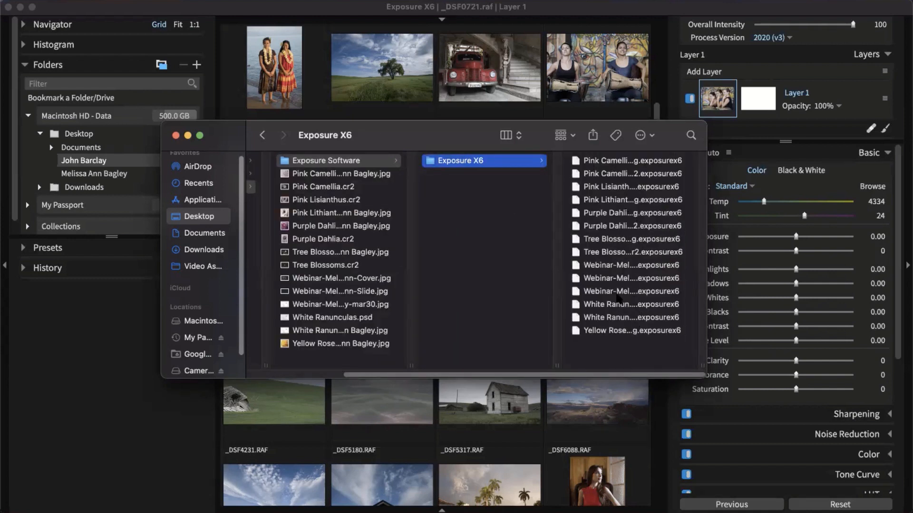
pyautogui.click(364, 164)
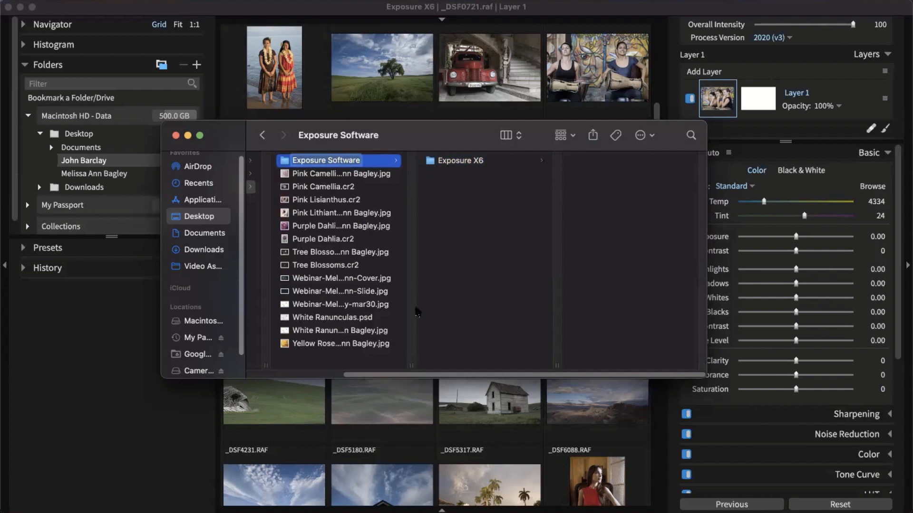
pyautogui.hscroll(-5, 332, 278)
# - Browse the Desktop folder holding the _DSF raw files and open the Exposure Software folder stored among them
pyautogui.click(322, 177)
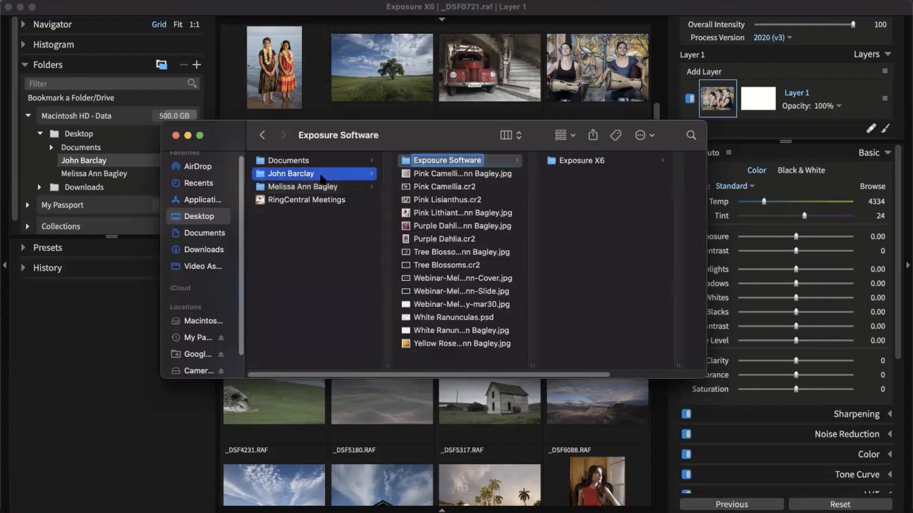
pyautogui.scroll(-4, 477, 195)
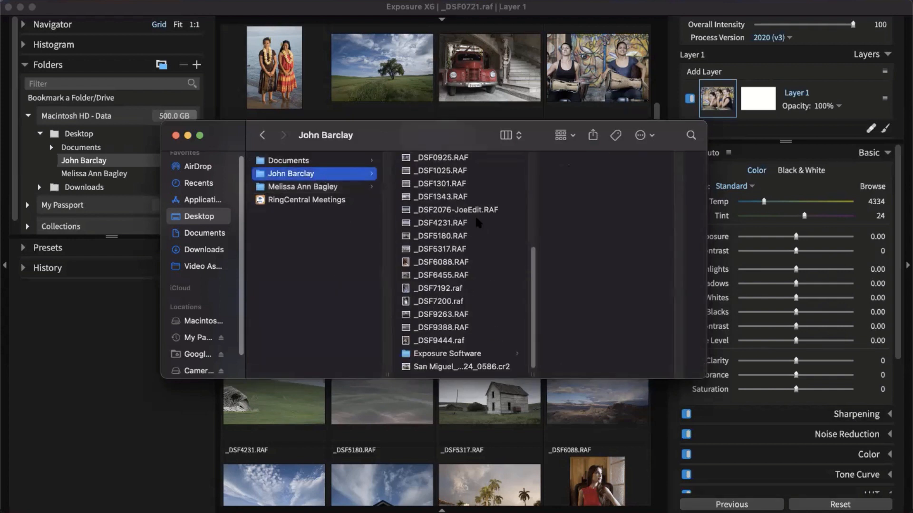
pyautogui.scroll(4, 474, 233)
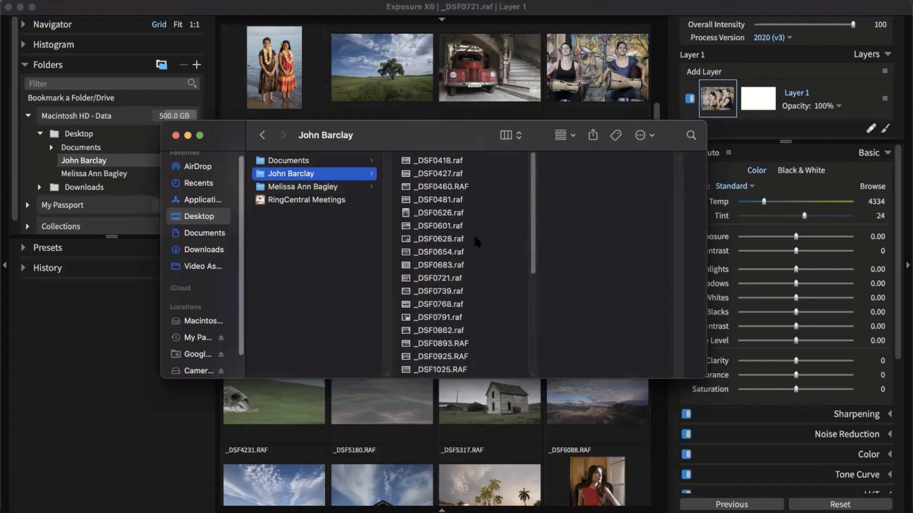
pyautogui.scroll(-4, 473, 234)
pyautogui.click(476, 353)
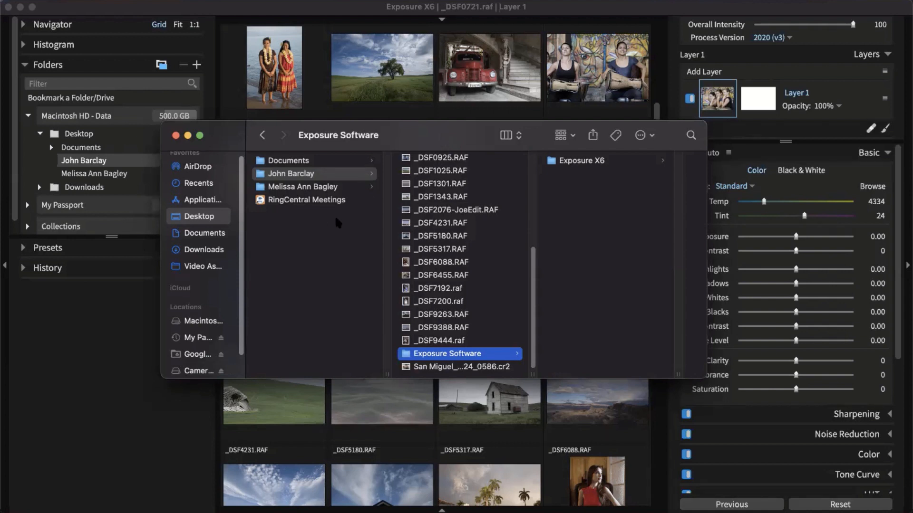
# - Move Finder out of view, switch back to Exposure X6, and hide the adjustment panels to widen the photo grid
pyautogui.moveTo(410, 134); pyautogui.dragTo(1, 352)
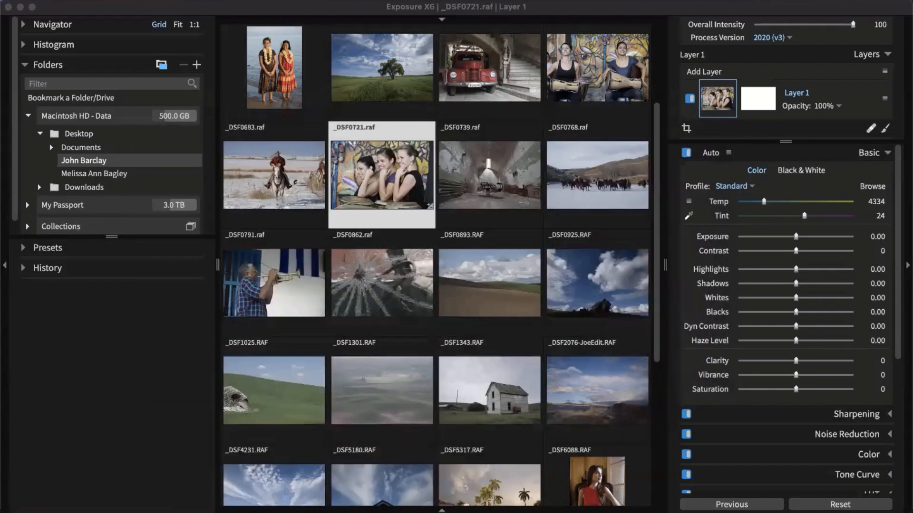
pyautogui.click(183, 6)
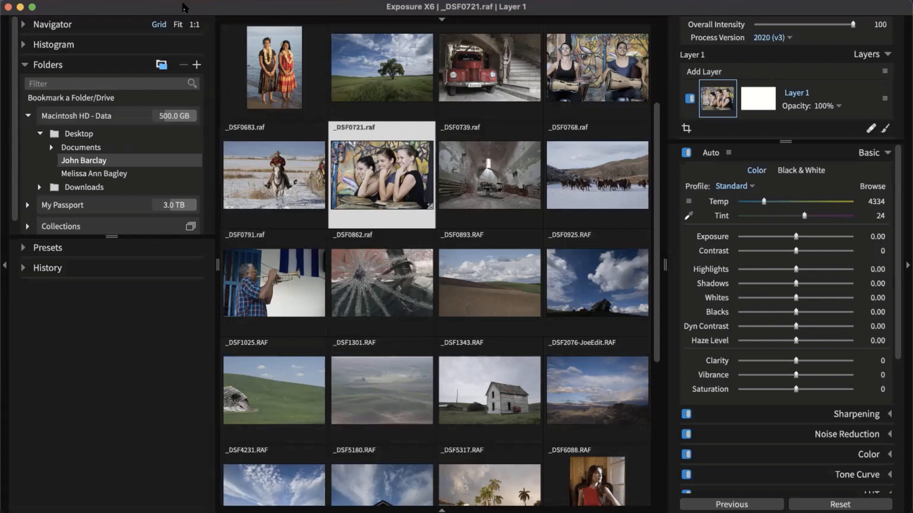
pyautogui.click(906, 119)
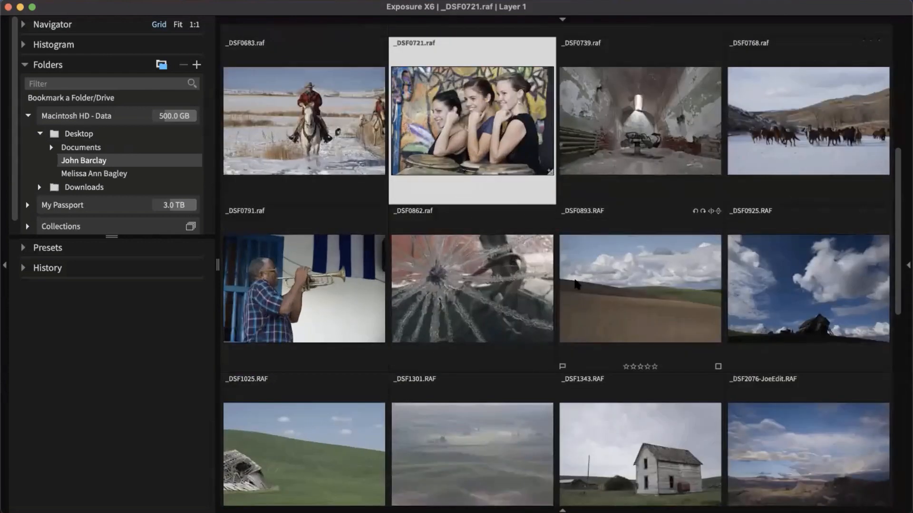
pyautogui.scroll(-3, 386, 240)
pyautogui.scroll(-4, 386, 239)
pyautogui.scroll(10, 387, 262)
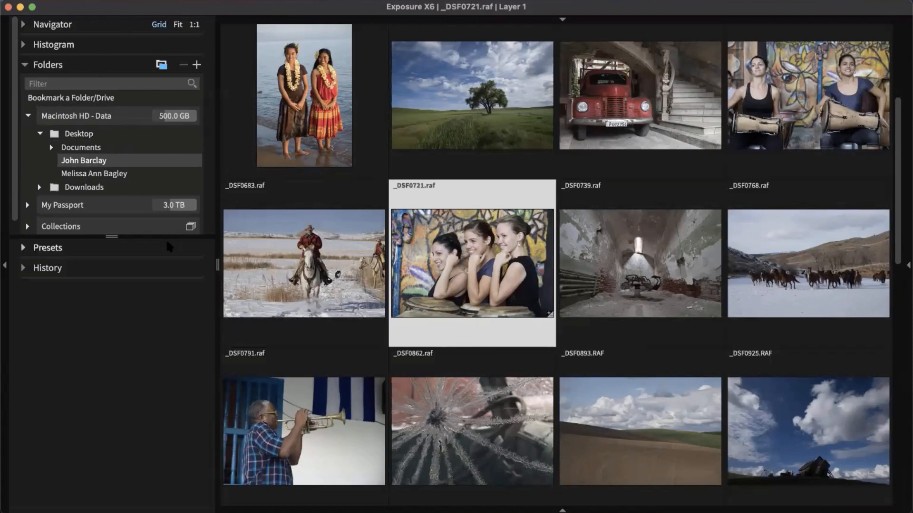
# - Collapse and reopen the Folders section, and expand Collections to view its entries before collapsing it again
pyautogui.click(30, 67)
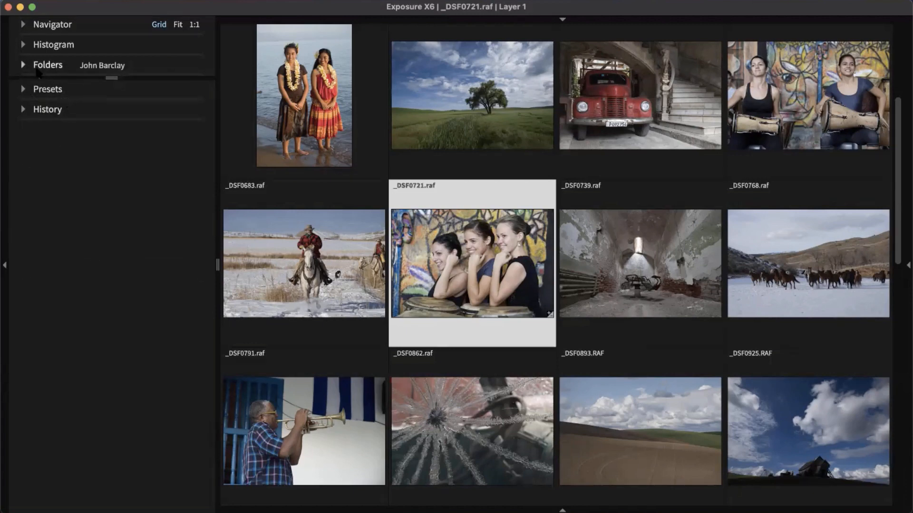
pyautogui.click(91, 69)
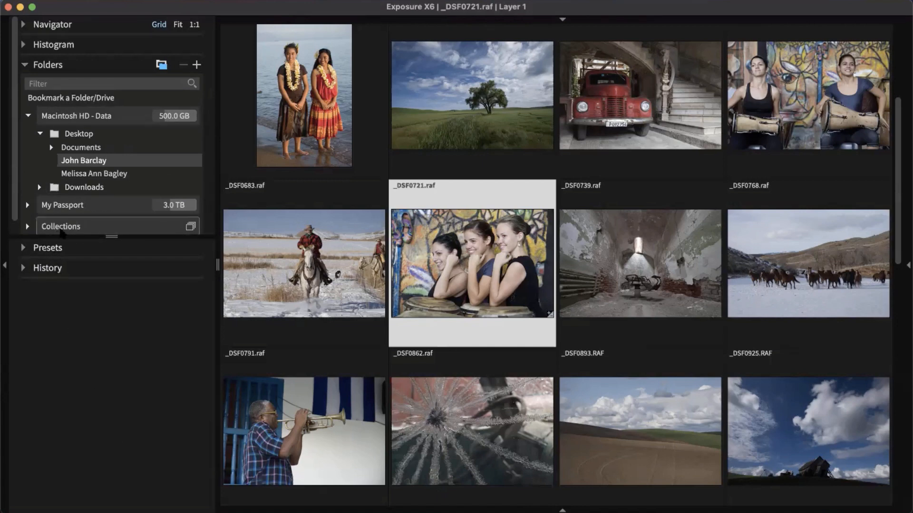
pyautogui.click(27, 226)
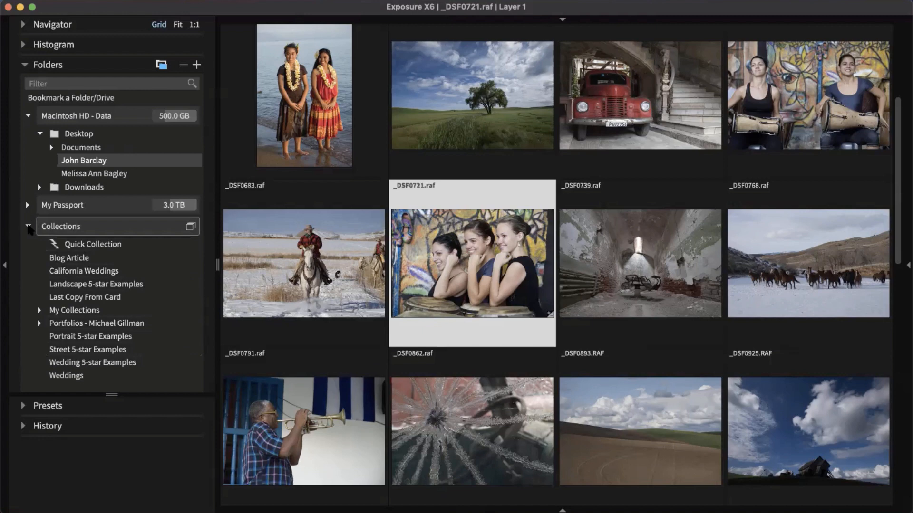
pyautogui.click(28, 227)
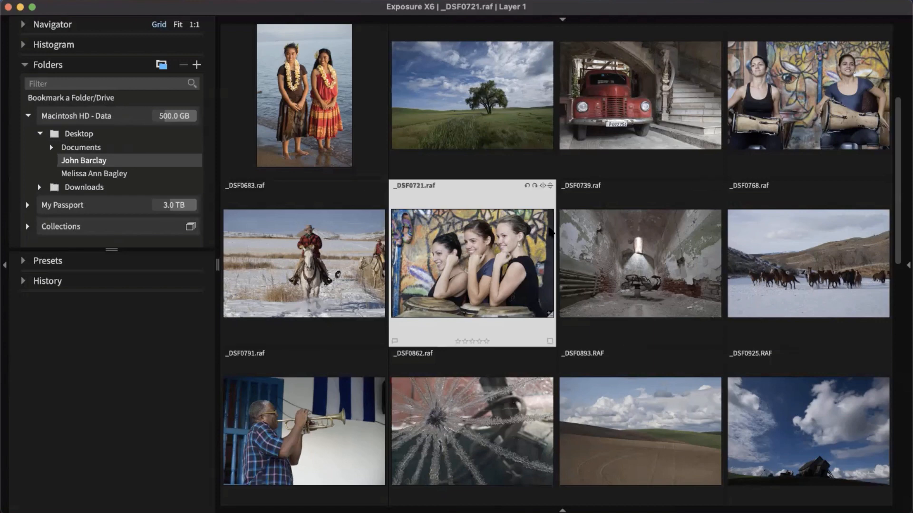
# - Try the Pick and Reject flags on _DSF0721.raf, clear the flag, and view the flag choices without applying one
pyautogui.scroll(-10, 552, 230)
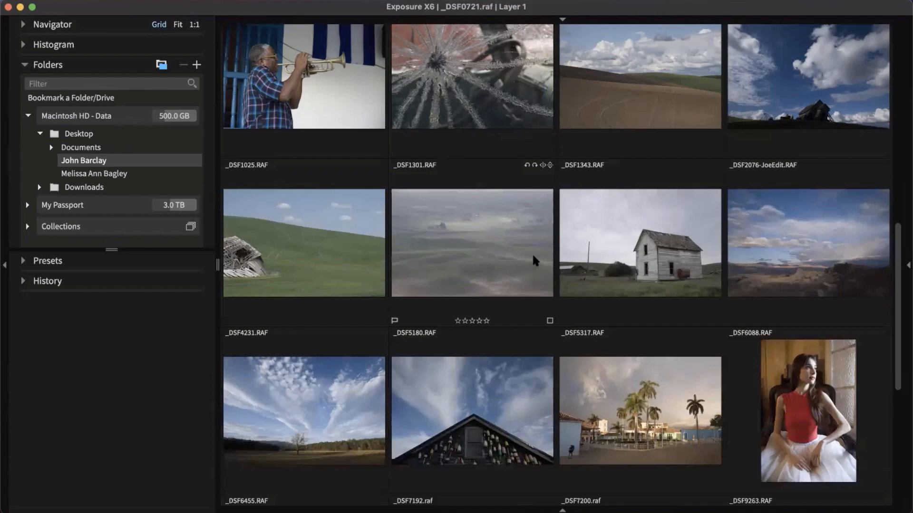
pyautogui.scroll(5, 457, 248)
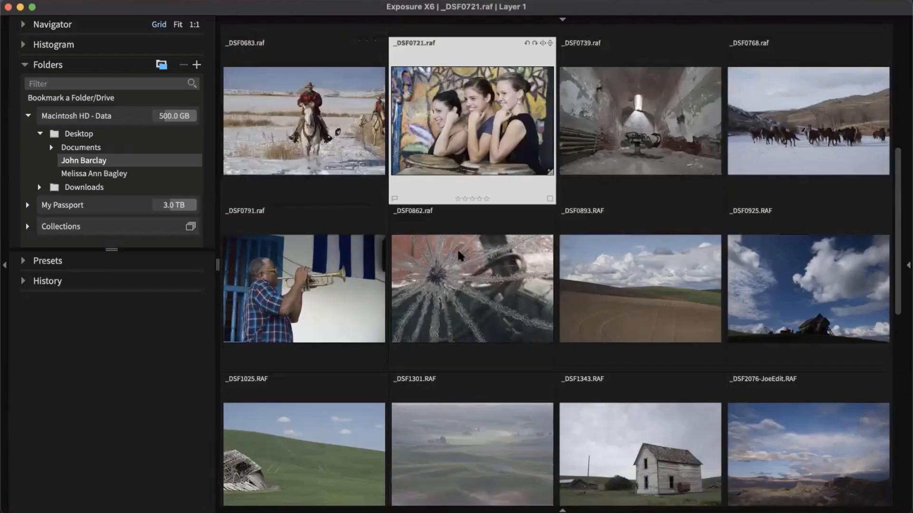
pyautogui.click(395, 199)
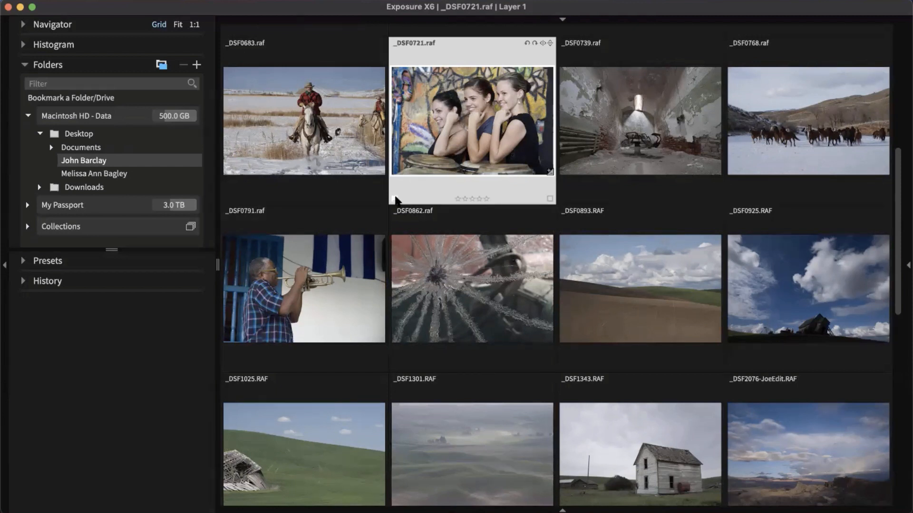
pyautogui.press('x')
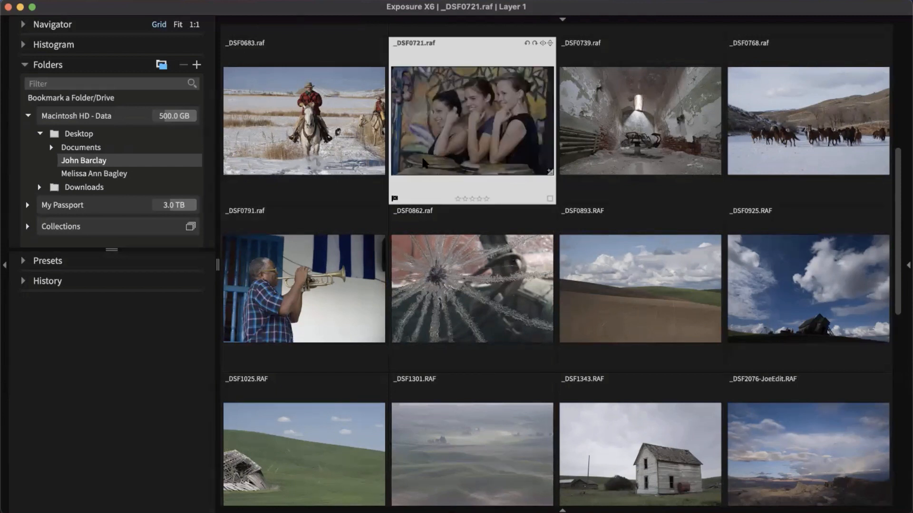
pyautogui.click(395, 198)
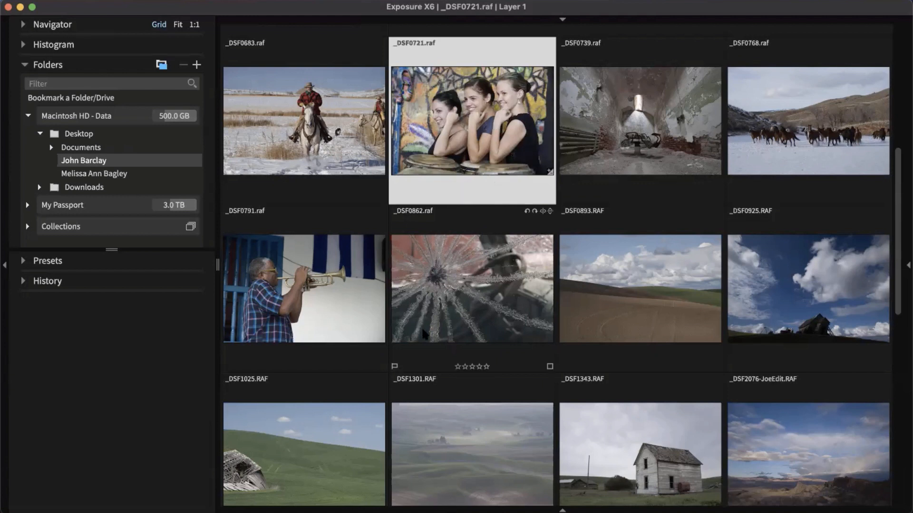
pyautogui.click(396, 199)
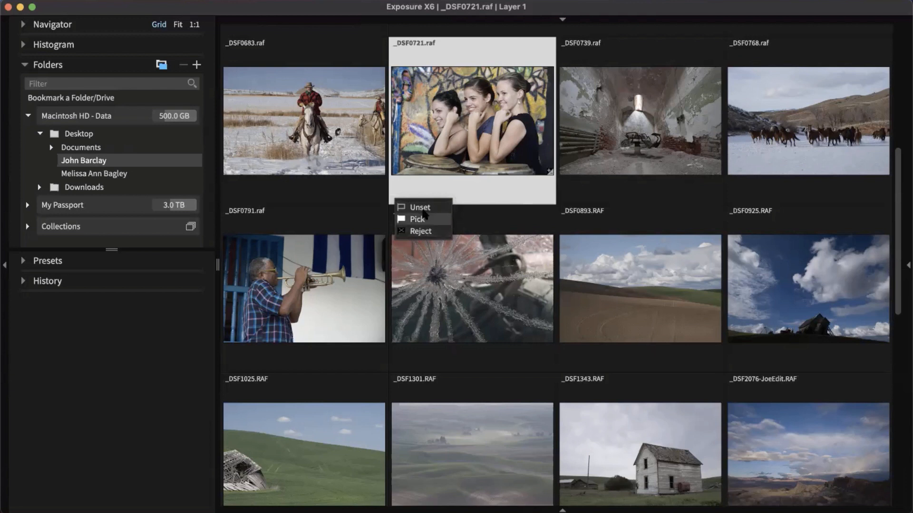
pyautogui.click(428, 192)
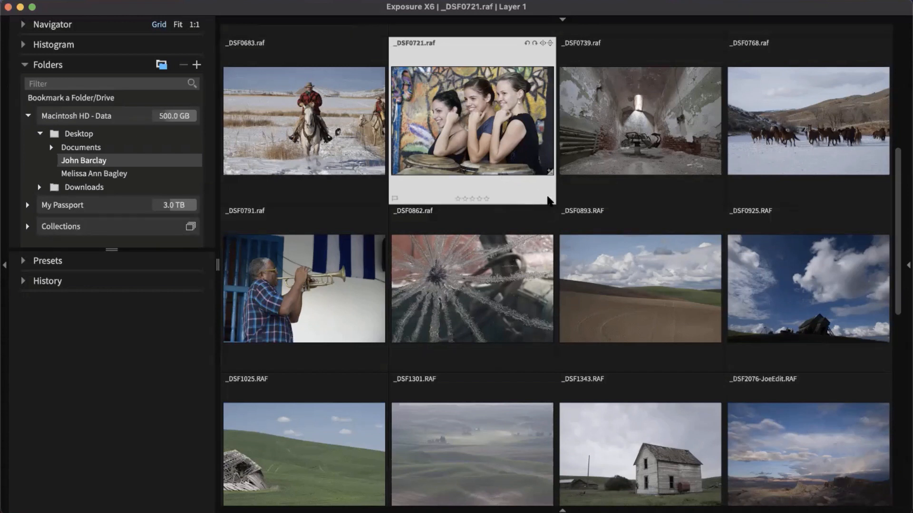
# - Try the red, blue and green color labels on _DSF0721.raf, and reset the label to Unset
pyautogui.click(550, 198)
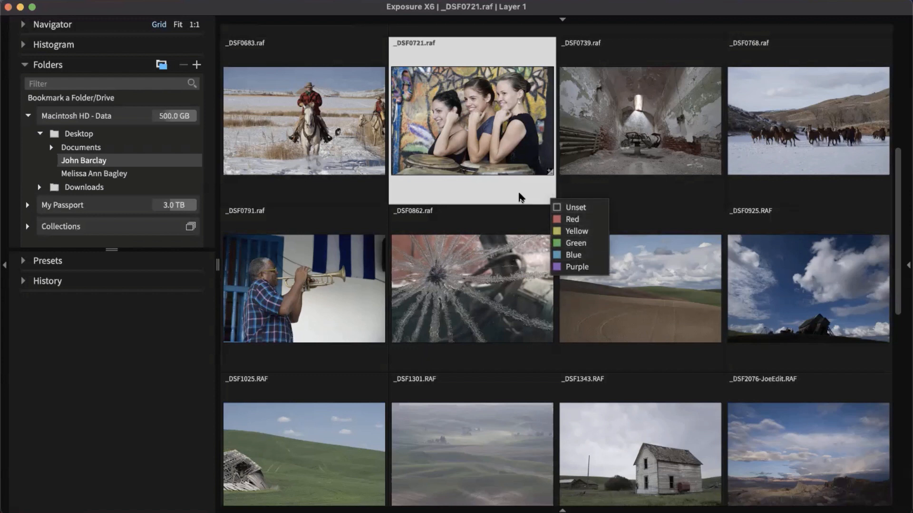
pyautogui.click(521, 198)
pyautogui.press('6')
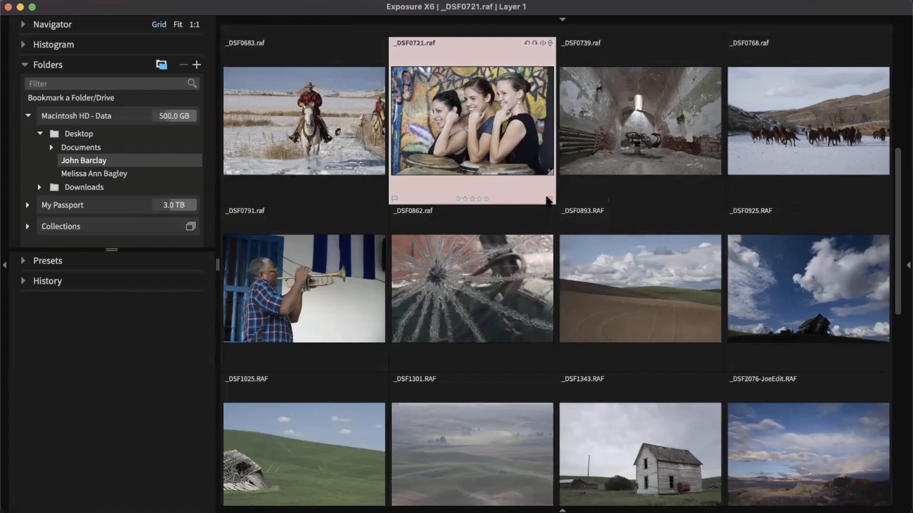
pyautogui.press('8')
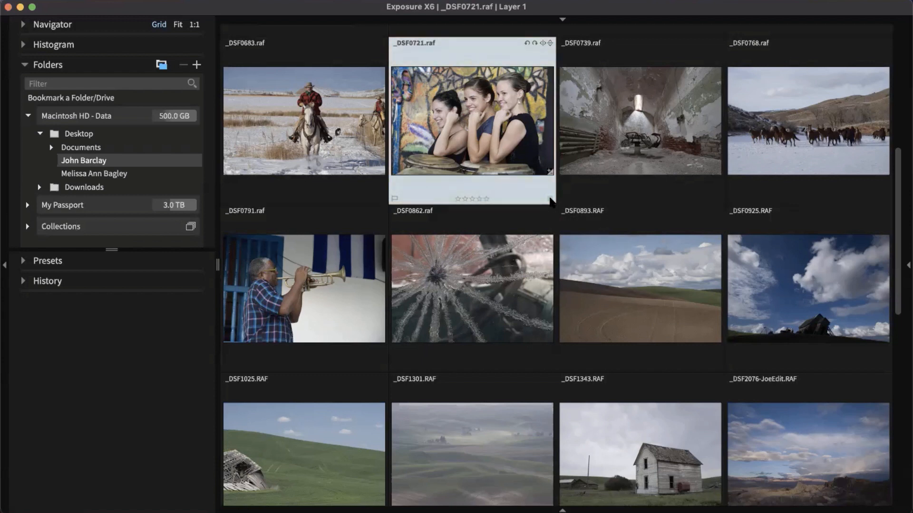
pyautogui.click(549, 199)
pyautogui.click(550, 198)
pyautogui.click(549, 198)
pyautogui.click(550, 198)
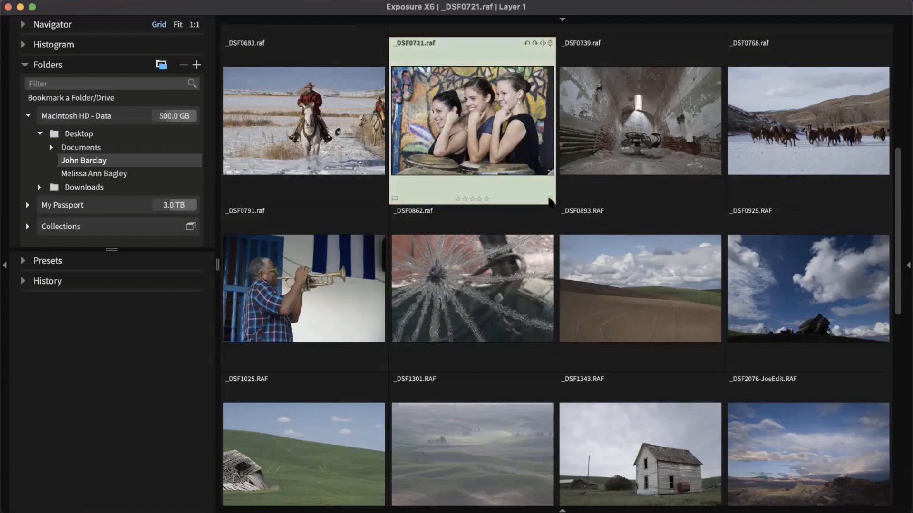
pyautogui.rightClick(549, 200)
pyautogui.click(552, 206)
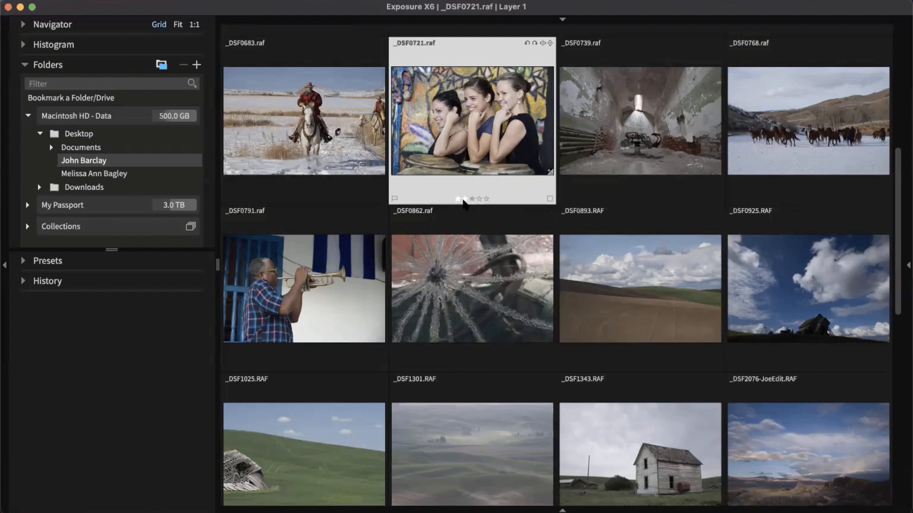
# - Set the star rating of _DSF0721.raf to 2, and change it to 4
pyautogui.rightClick(481, 199)
pyautogui.press('2')
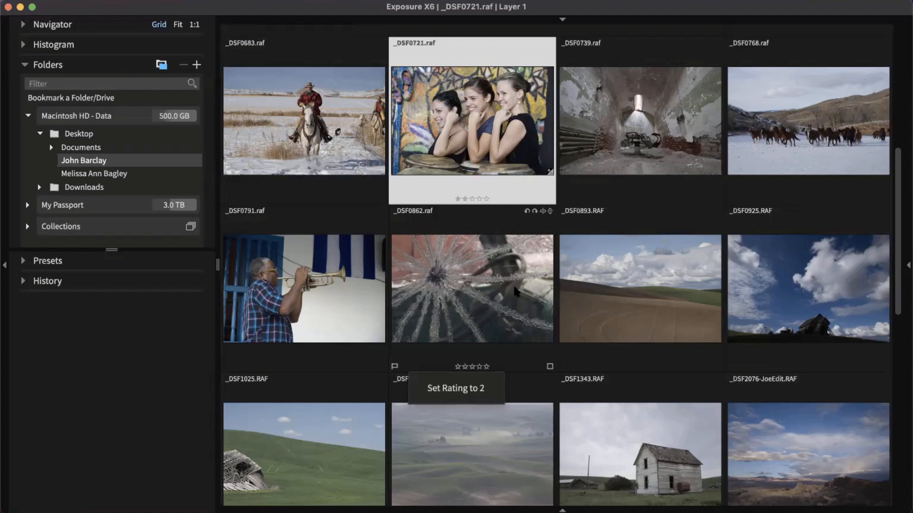
pyautogui.press('4')
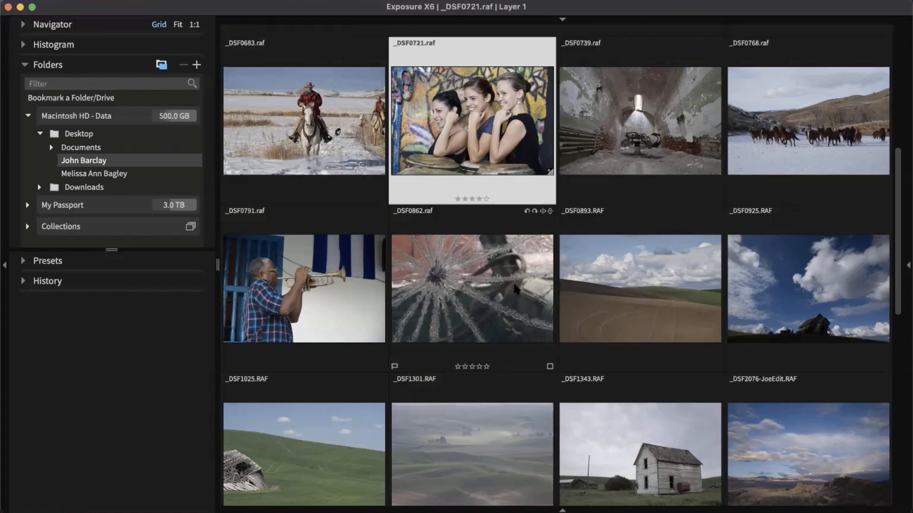
# - Step between the neighbouring photos, and rate _DSF0739.raf 4 stars and _DSF0768.raf 3 stars
pyautogui.press('Right')
pyautogui.press('Left')
pyautogui.press('Right')
pyautogui.press('Left')
pyautogui.press('Right')
pyautogui.press('Right')
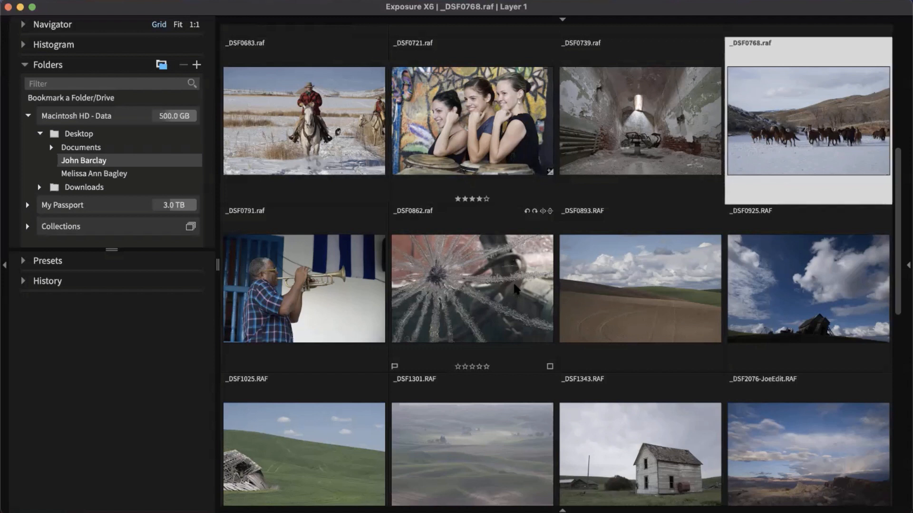
pyautogui.press('Left')
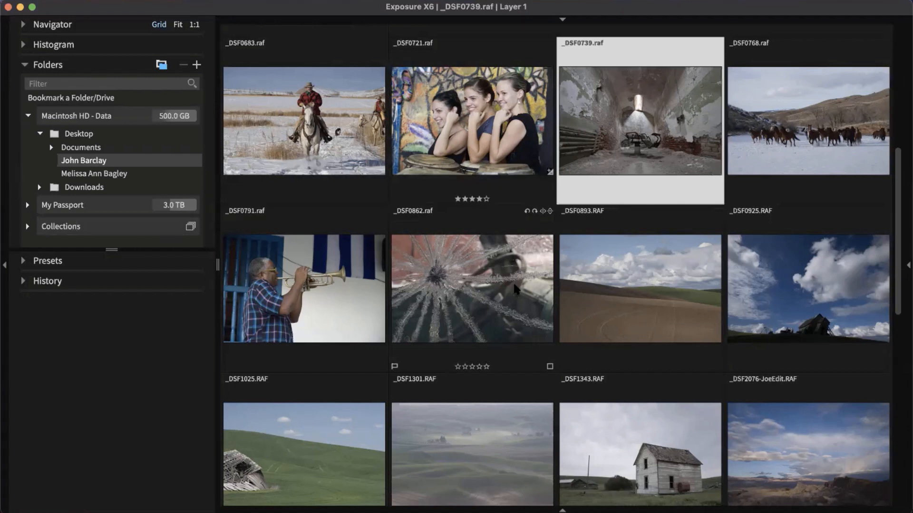
pyautogui.press('4')
pyautogui.press('Right')
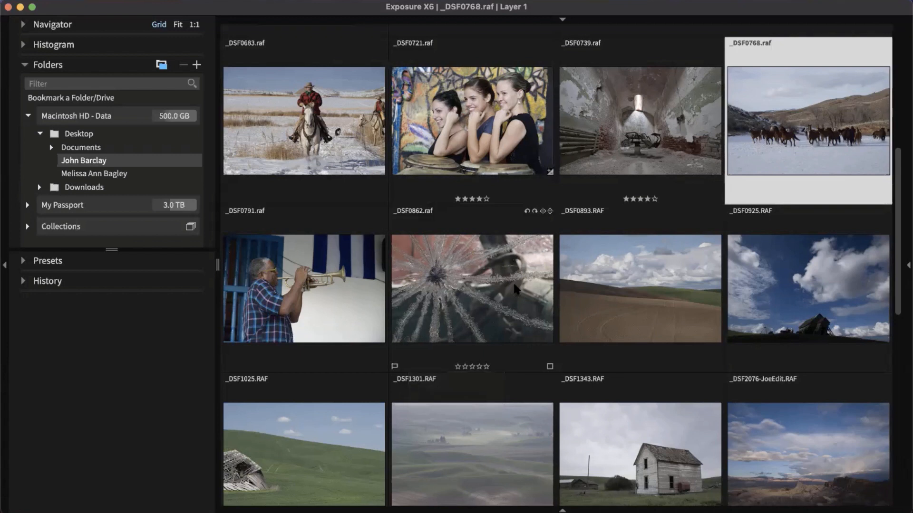
pyautogui.press('3')
pyautogui.press('Right')
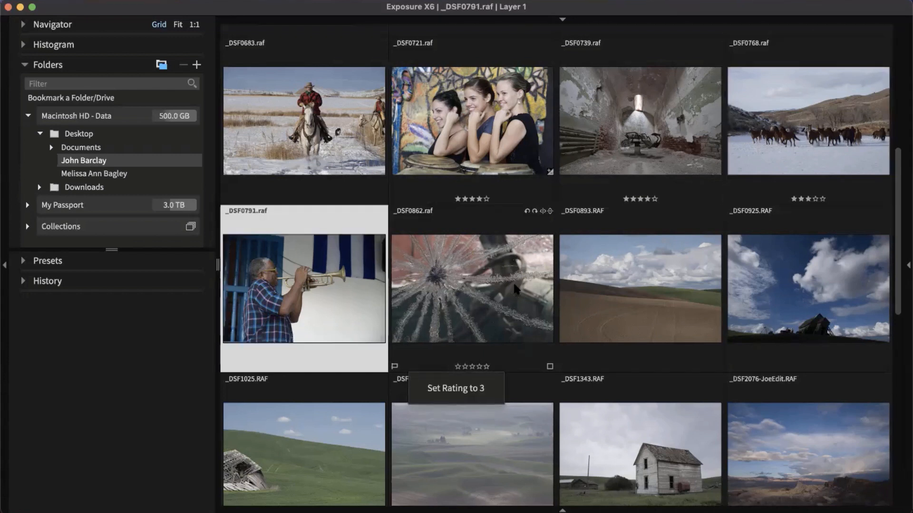
# - Rate _DSF0791.raf 5 stars, _DSF0862.raf 2 stars and _DSF0893.RAF 5 stars, and move the selection on to _DSF1301.RAF
pyautogui.press('5')
pyautogui.press('Right')
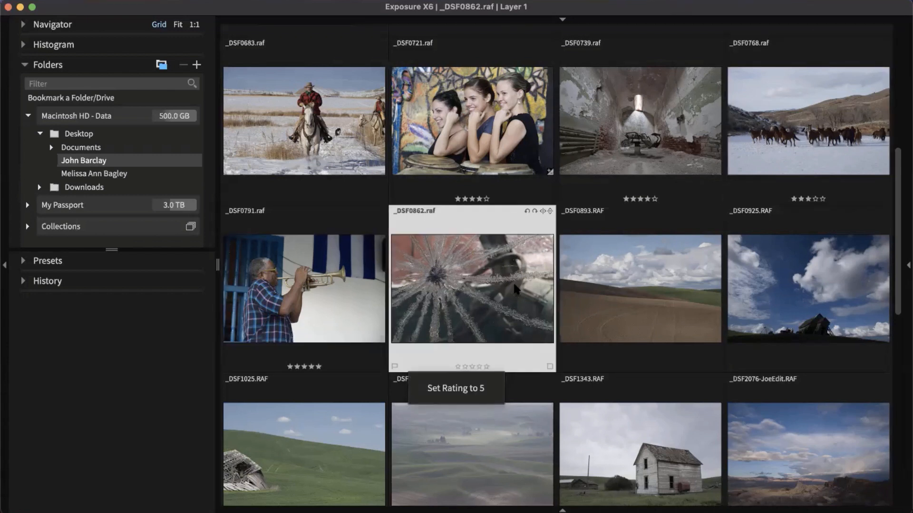
pyautogui.press('2')
pyautogui.press('Right')
pyautogui.press('5')
pyautogui.press('Right')
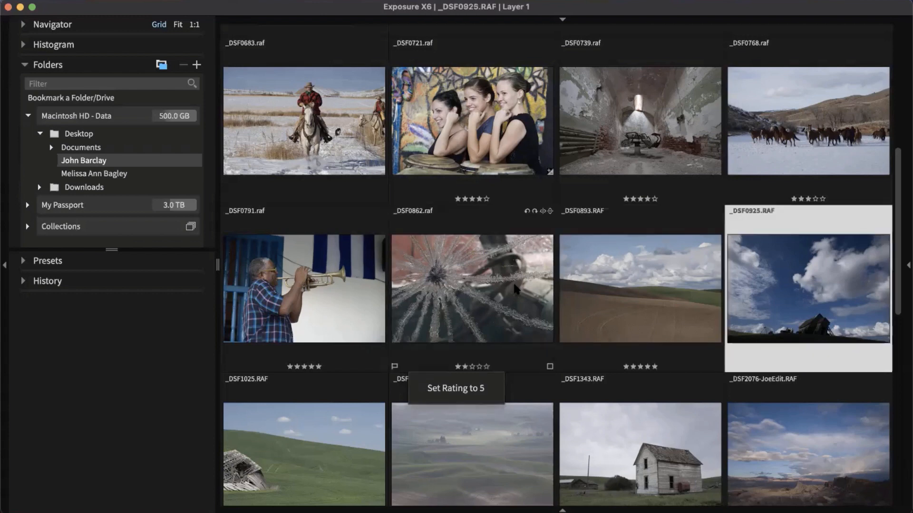
pyautogui.press('Right')
pyautogui.press('Right')
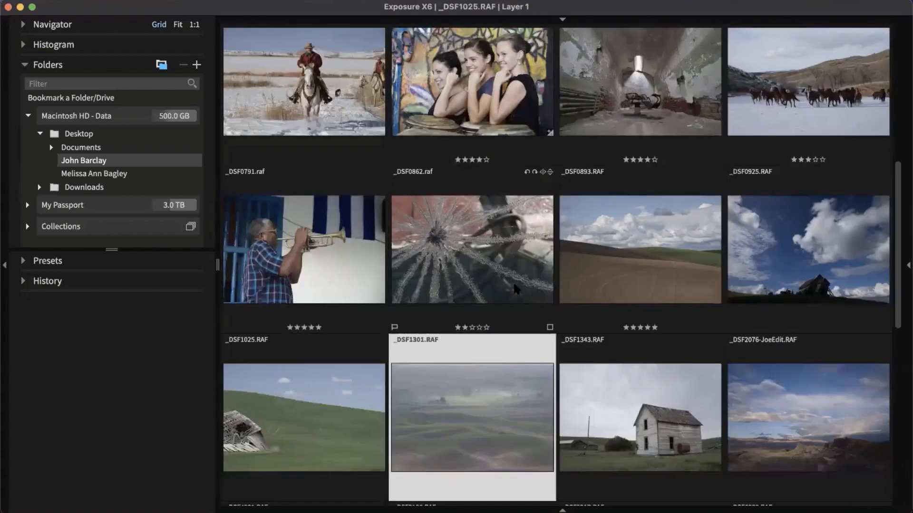
# - Step between the neighbouring photos, rate _DSF1025.RAF 4 stars, and move the selection on to _DSF1301.RAF
pyautogui.press('Right')
pyautogui.press('Right')
pyautogui.press('Right')
pyautogui.press('Left')
pyautogui.press('Left')
pyautogui.press('Left')
pyautogui.press('Left')
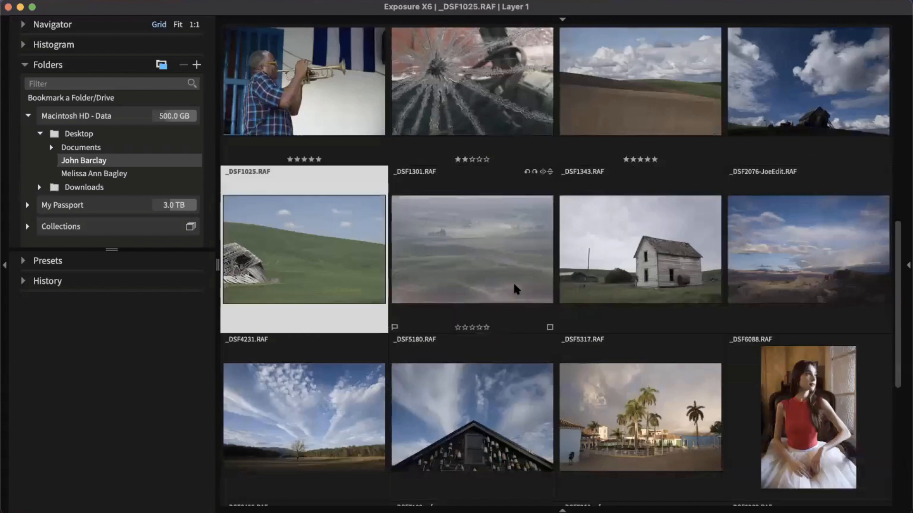
pyautogui.press('Left')
pyautogui.press('Left')
pyautogui.press('Right')
pyautogui.press('Right')
pyautogui.press('4')
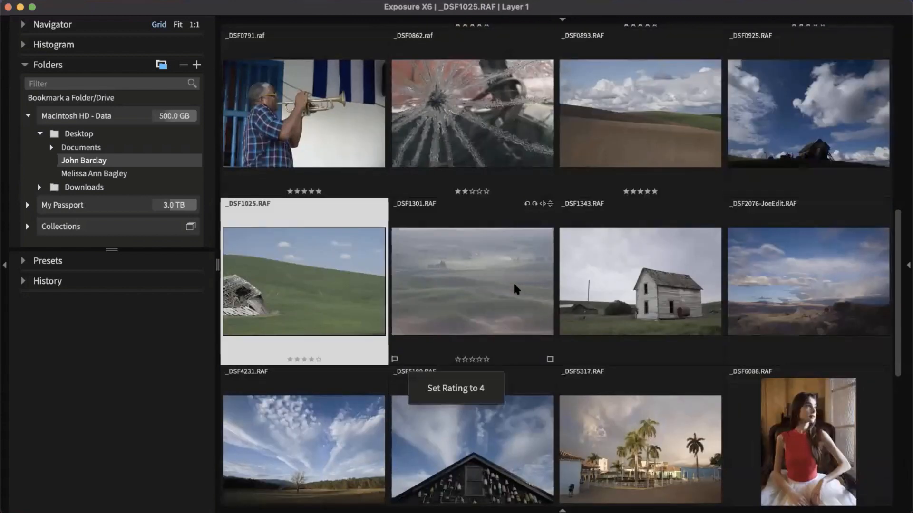
pyautogui.press('Right')
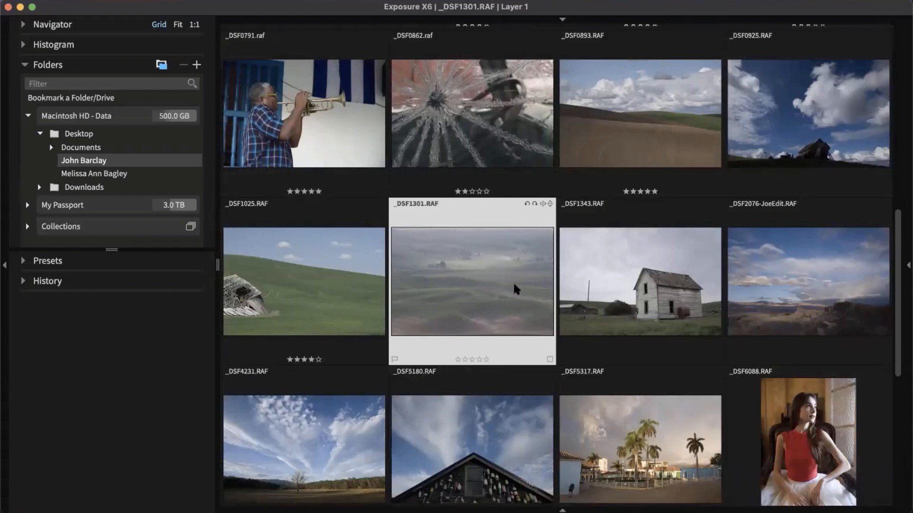
# - Label _DSF1301.RAF green, _DSF1343.RAF yellow with 4 stars and _DSF2076-JoeEdit.RAF blue, and move the selection on to _DSF4231.RAF
pyautogui.press('8')
pyautogui.press('Right')
pyautogui.press('7')
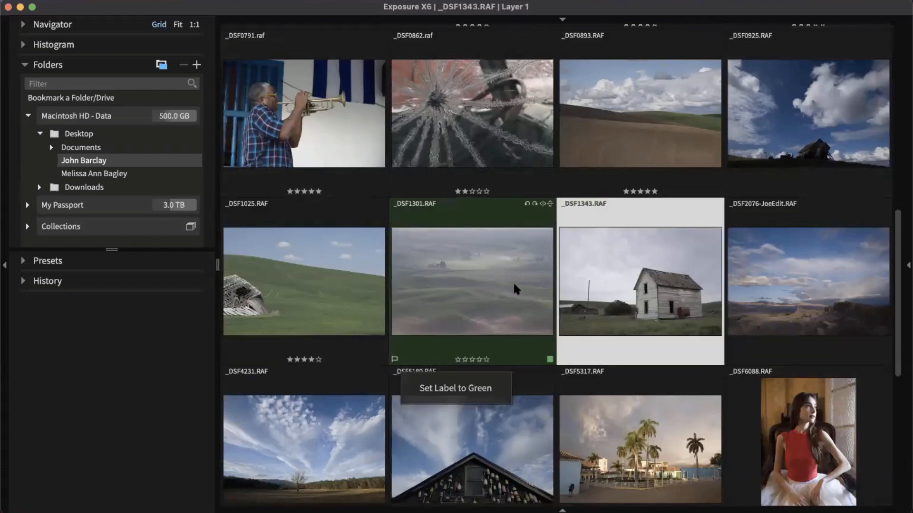
pyautogui.press('4')
pyautogui.press('Right')
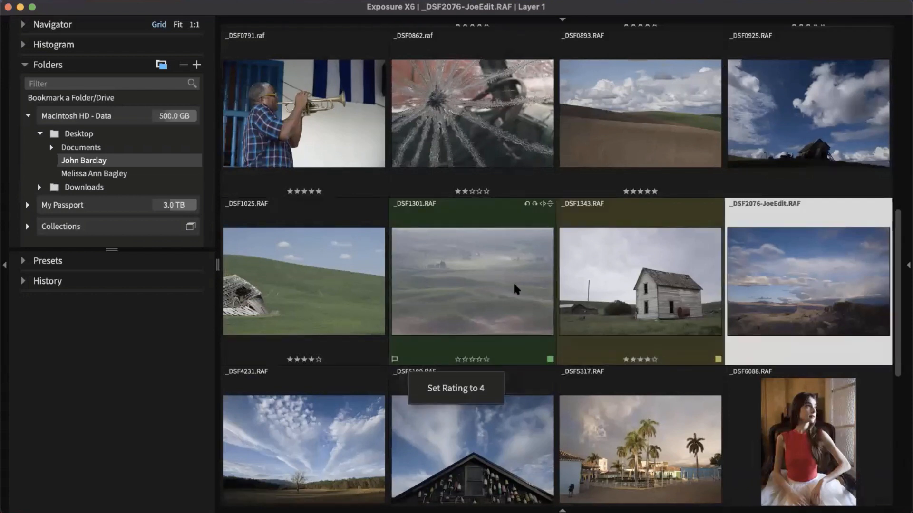
pyautogui.press('9')
pyautogui.press('Right')
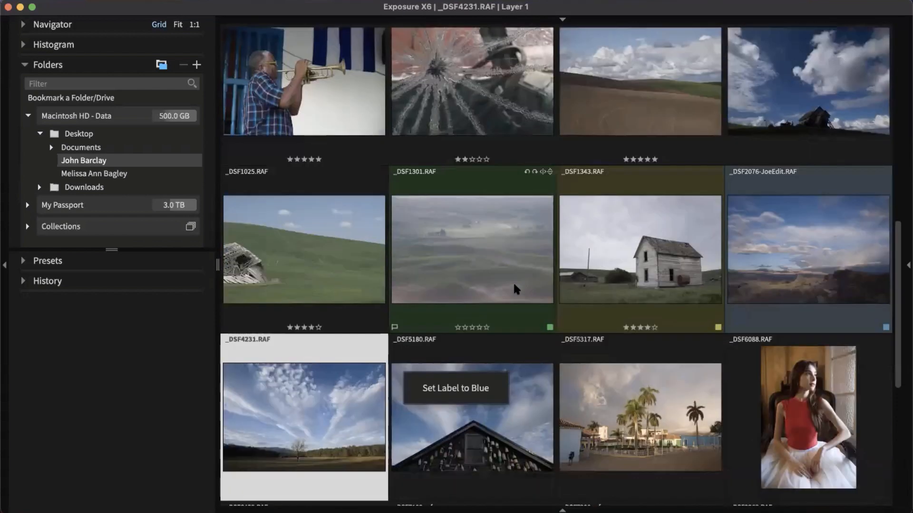
# - Flag _DSF4231.RAF as Pick, _DSF5180.RAF as Reject, and _DSF5317.RAF and _DSF6088.RAF as Pick, moving on to _DSF6455.RAF
pyautogui.press('p')
pyautogui.press('Right')
pyautogui.press('x')
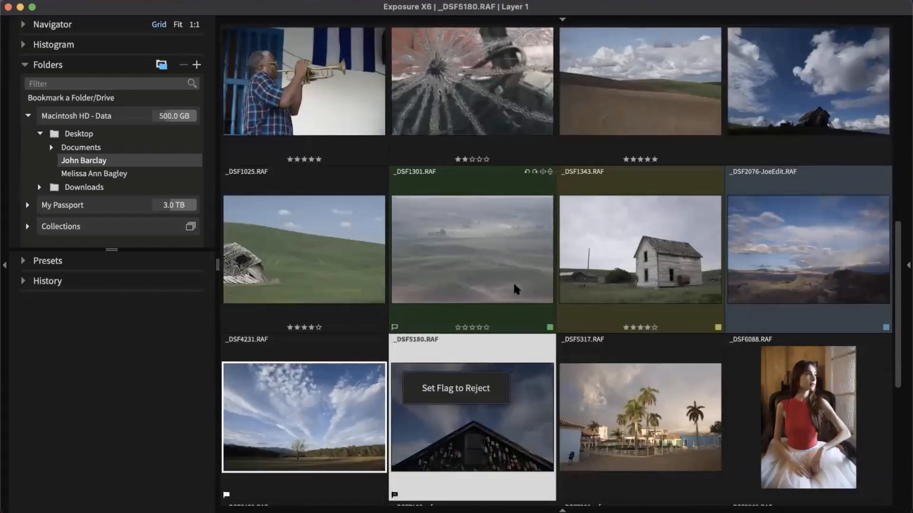
pyautogui.press('Right')
pyautogui.press('p')
pyautogui.press('Right')
pyautogui.press('p')
pyautogui.press('Right')
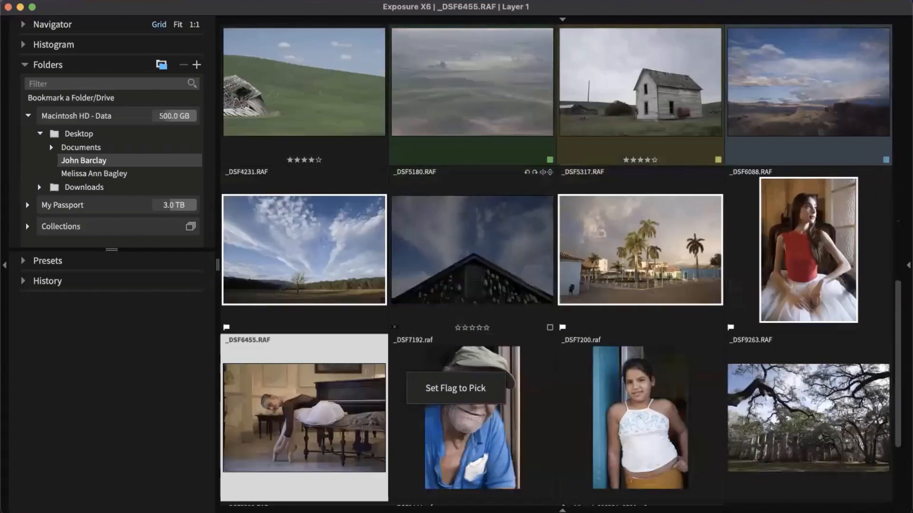
# - Browse between the early and late photos of the folder in the grid, and select _DSF0526.raf
pyautogui.press('Home')
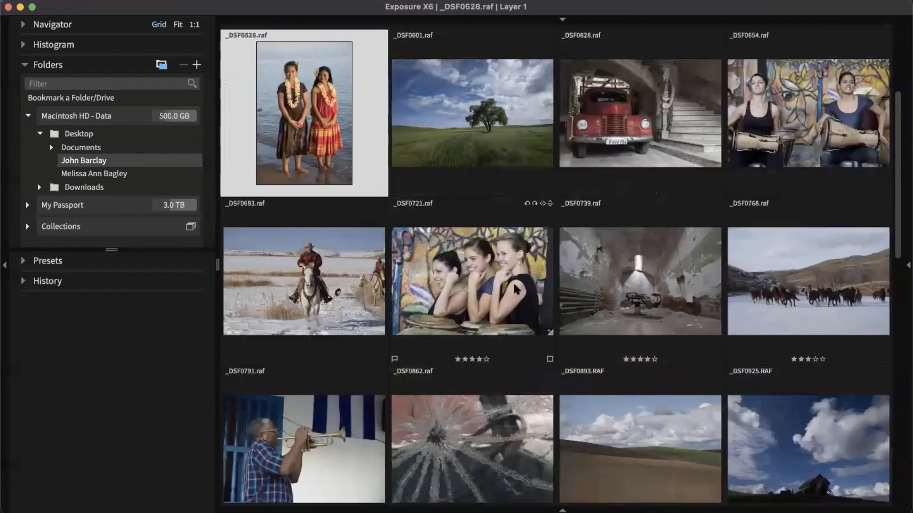
pyautogui.press('Down')
pyautogui.press('Down')
pyautogui.press('Home')
pyautogui.press('Right')
pyautogui.press('End')
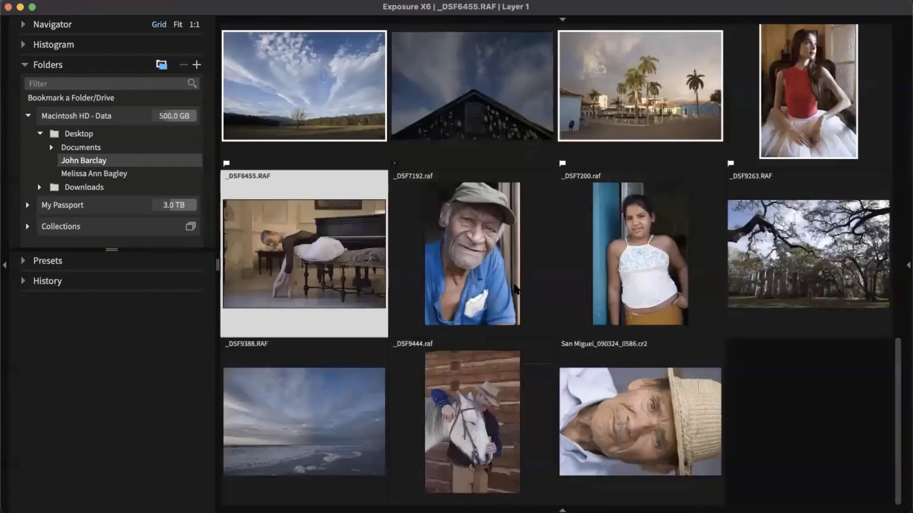
pyautogui.press('Left')
pyautogui.press('Up')
pyautogui.press('Home')
pyautogui.press('Down')
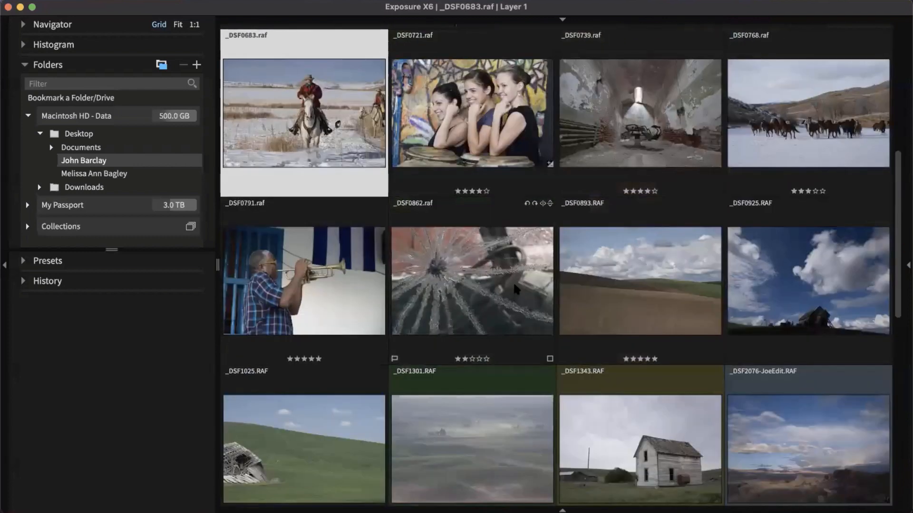
pyautogui.press('Up')
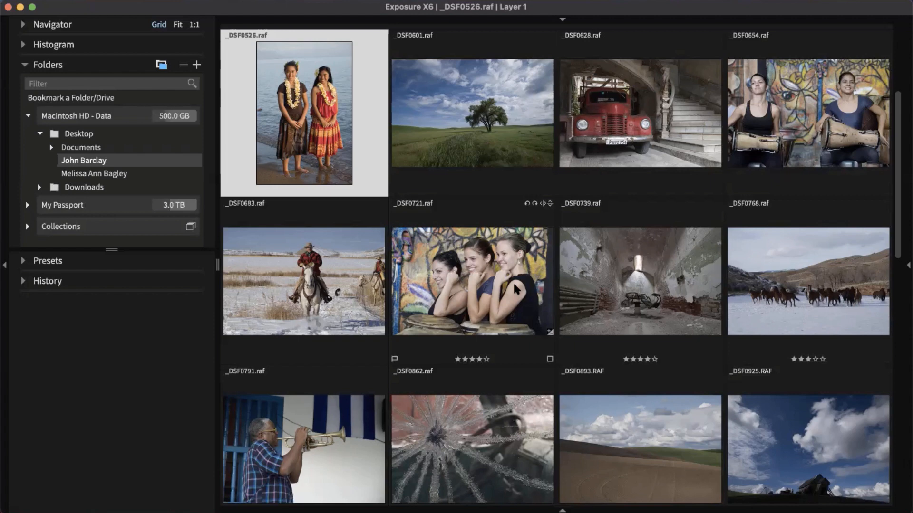
# - Rate _DSF0526.raf 4 stars, _DSF0601.raf 5, _DSF0628.raf 3 and _DSF0654.raf 4, with the selection advancing automatically after each rating
pyautogui.press('4')
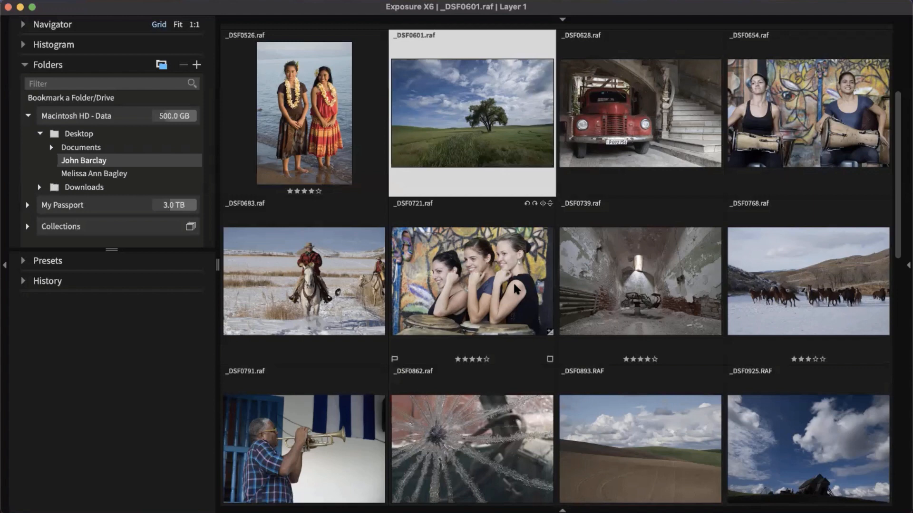
pyautogui.press('5')
pyautogui.press('3')
pyautogui.press('4')
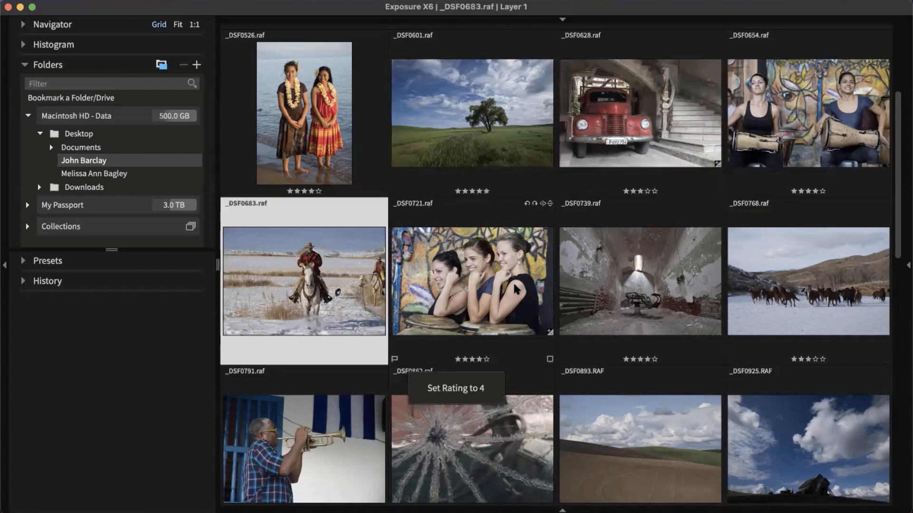
# - Rate _DSF0683.raf 5 stars, label _DSF0721.raf red, and rate _DSF0739.raf 4 stars, _DSF0768.raf 3 and _DSF0791.raf 3
pyautogui.press('5')
pyautogui.press('6')
pyautogui.press('4')
pyautogui.press('3')
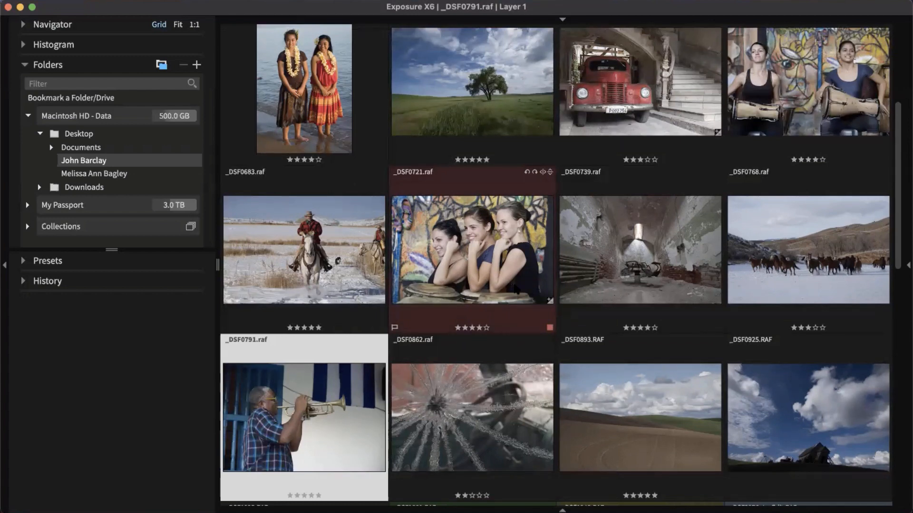
pyautogui.press('3')
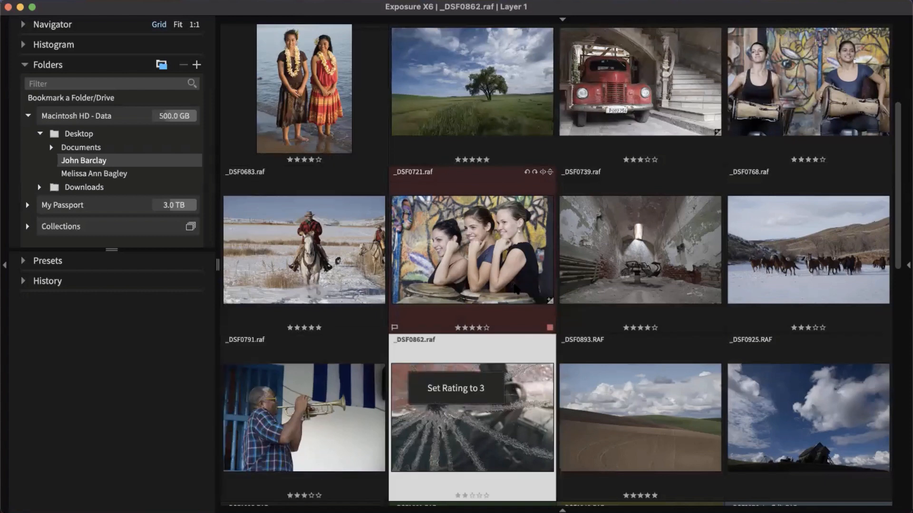
# - Label _DSF0862.raf yellow and _DSF0893.RAF and _DSF1025.RAF blue, skipping _DSF0925.RAF, and remove the green label from _DSF1301.RAF
pyautogui.press('7')
pyautogui.press('9')
pyautogui.press('Right')
pyautogui.press('9')
pyautogui.press('8')
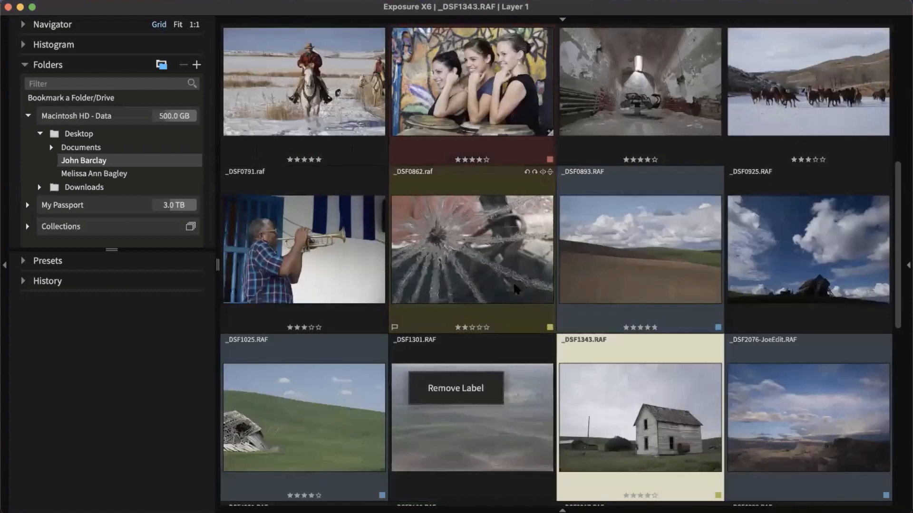
# - Flag _DSF1343.RAF as Reject, _DSF2076-JoeEdit.RAF as Pick, _DSF4231.RAF as Reject and _DSF5180.RAF as Pick
pyautogui.press('x')
pyautogui.press('p')
pyautogui.press('x')
pyautogui.press('p')
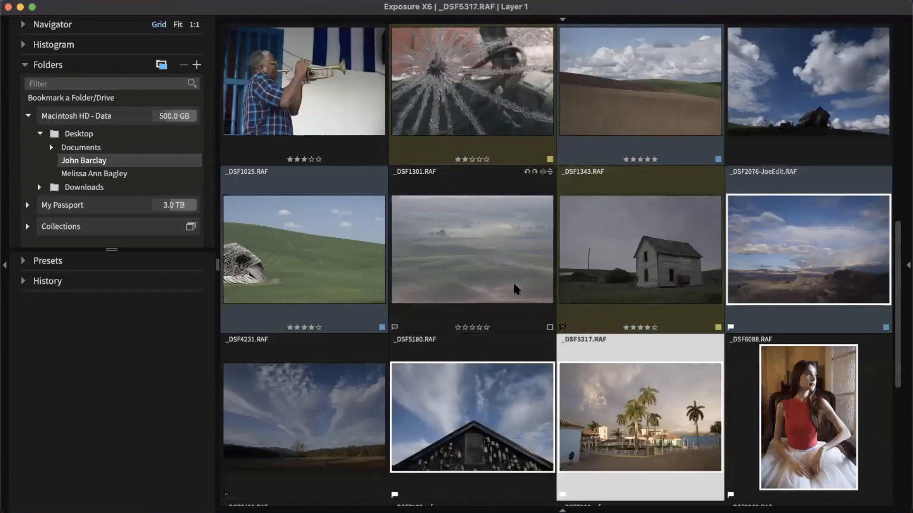
# - Filter the folder to photos rated at least 4 stars, and switch the additional yellow label filter on and off again
pyautogui.scroll(5, 493, 357)
pyautogui.scroll(6, 492, 355)
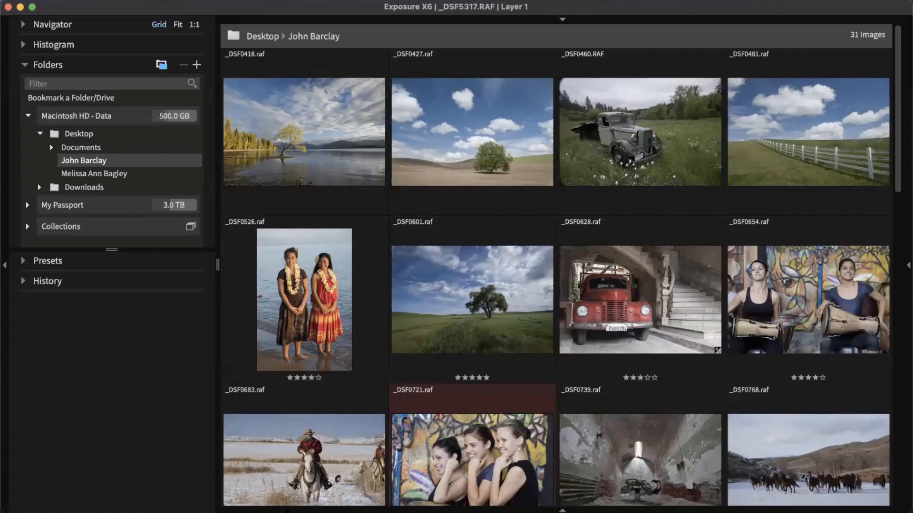
pyautogui.moveTo(547, 504)
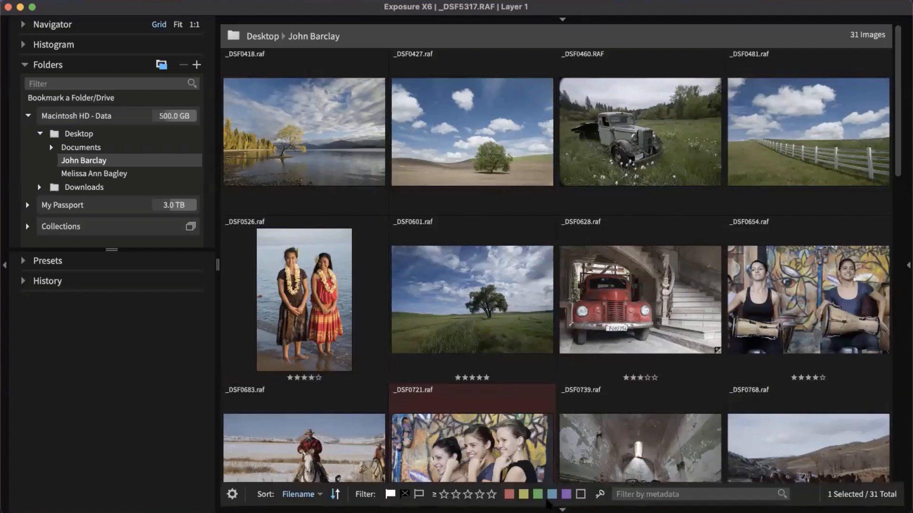
pyautogui.click(479, 495)
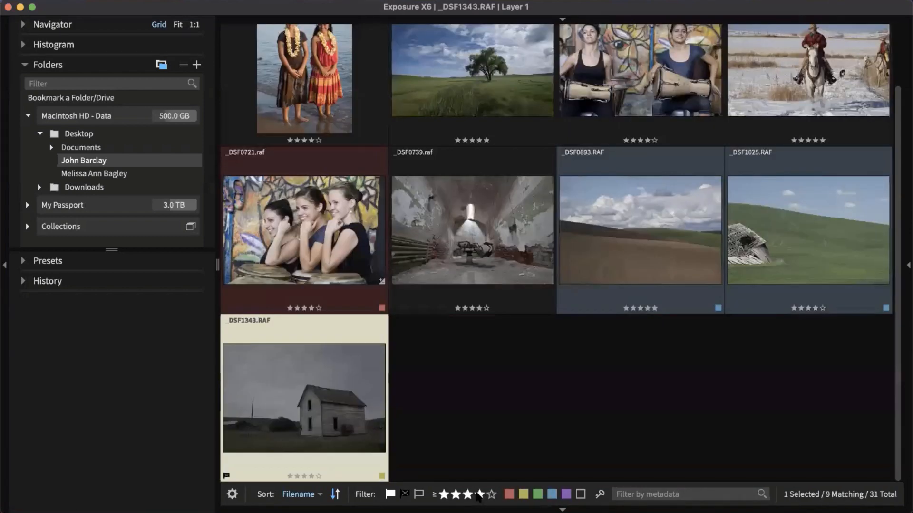
pyautogui.click(524, 494)
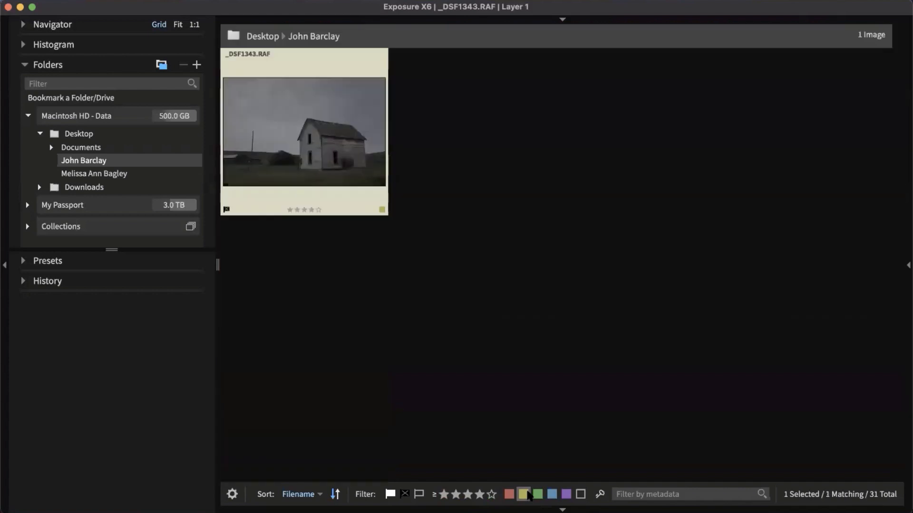
pyautogui.click(528, 494)
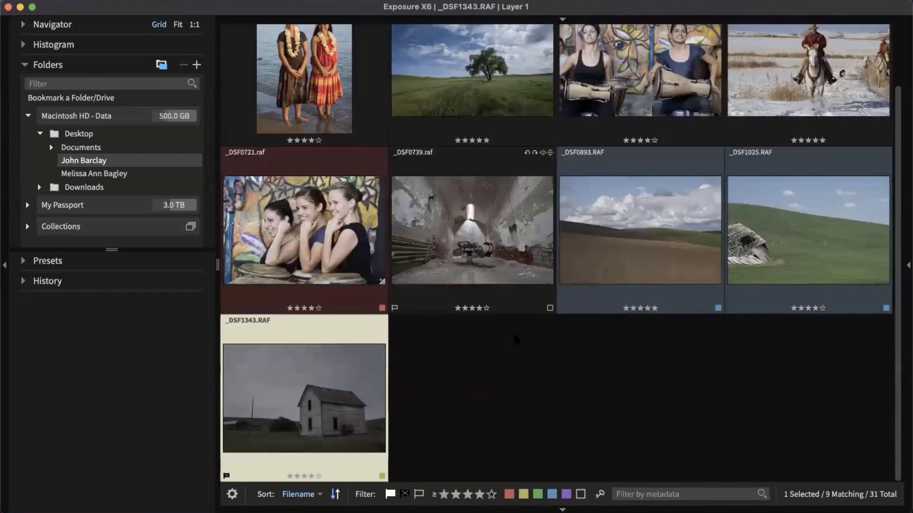
pyautogui.scroll(2, 635, 311)
pyautogui.scroll(-2, 574, 160)
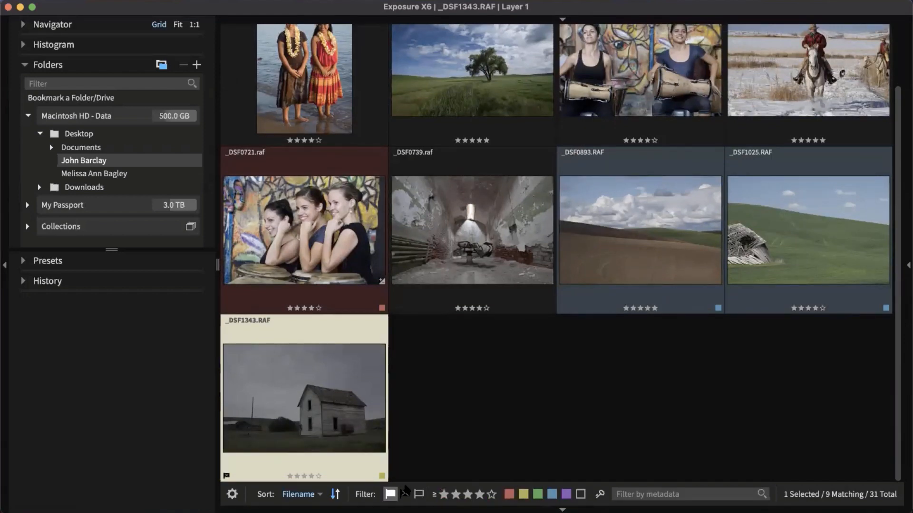
# - Switch the Pick flag filter on and off, deselect all photos, and clear the 4-star rating filter
pyautogui.click(389, 494)
pyautogui.click(390, 495)
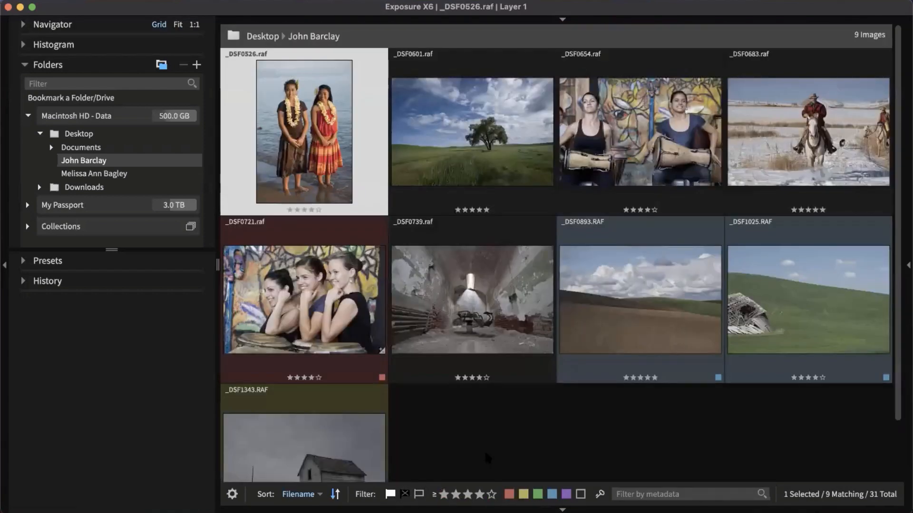
pyautogui.scroll(-1, 505, 445)
pyautogui.click(537, 437)
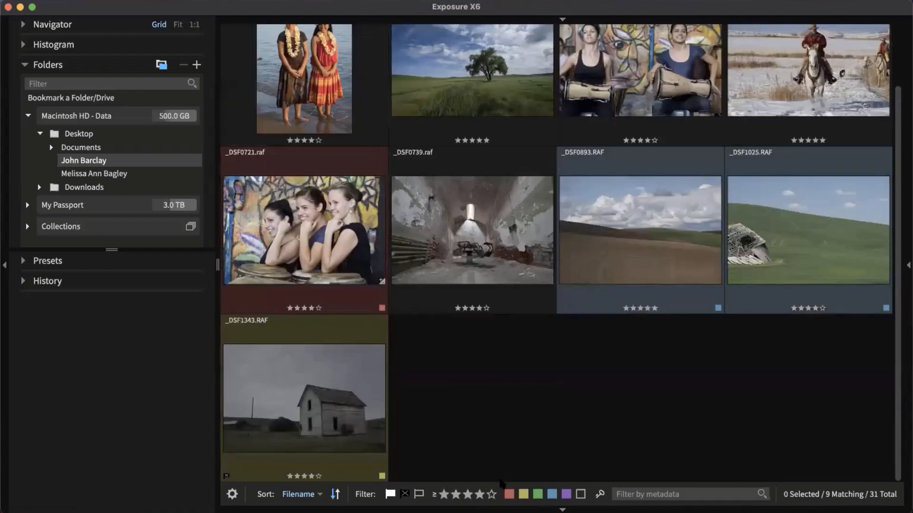
pyautogui.click(479, 495)
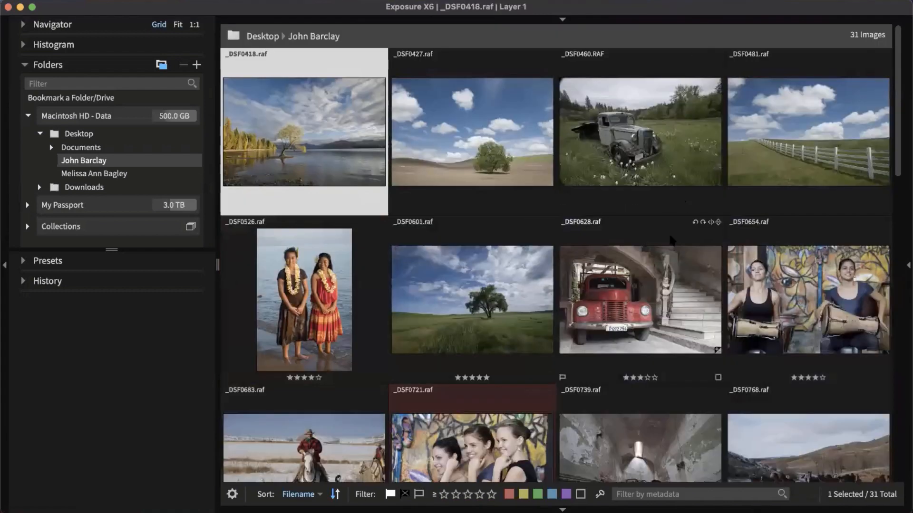
# - Filter the photos by the red, yellow and green color labels one at a time, clearing each filter again
pyautogui.scroll(-5, 672, 239)
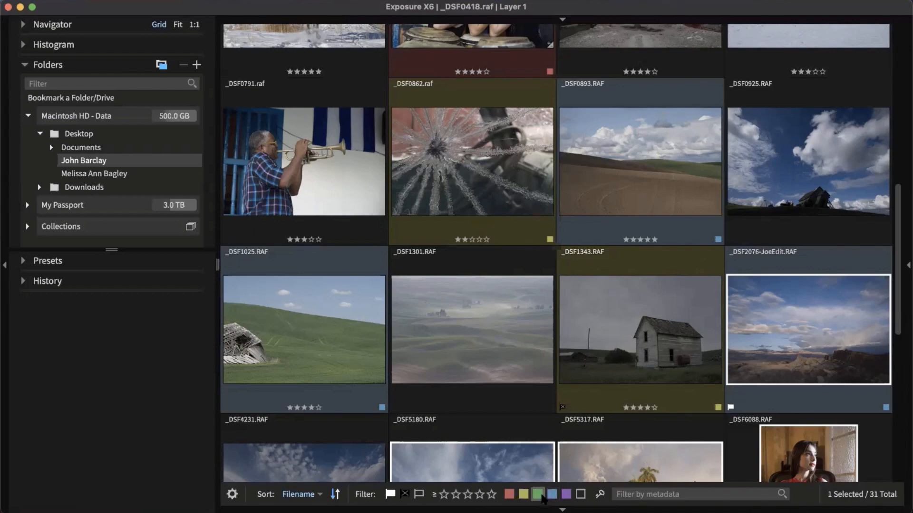
pyautogui.click(510, 494)
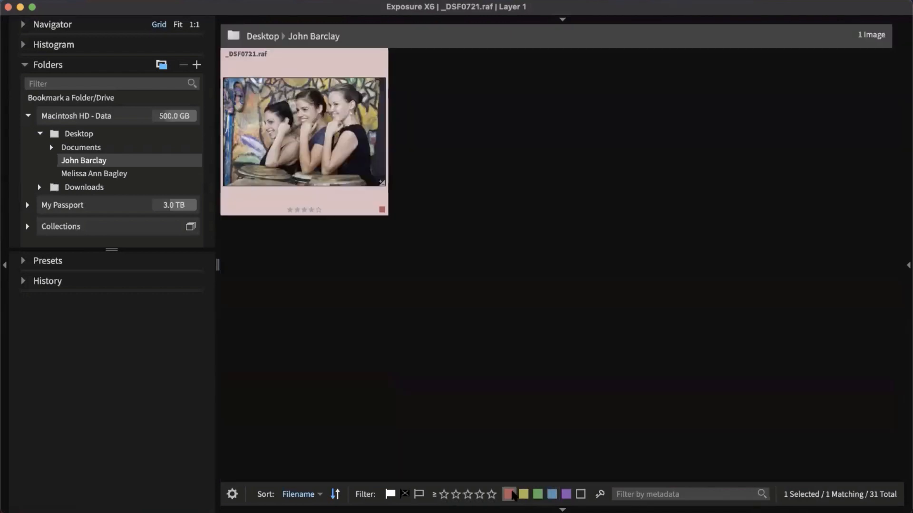
pyautogui.click(511, 494)
pyautogui.click(524, 495)
pyautogui.click(524, 494)
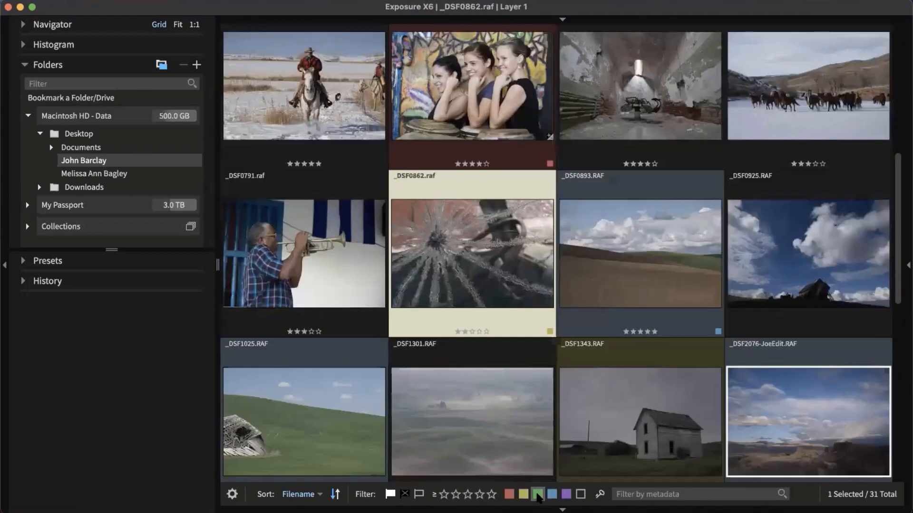
pyautogui.click(537, 494)
pyautogui.click(538, 495)
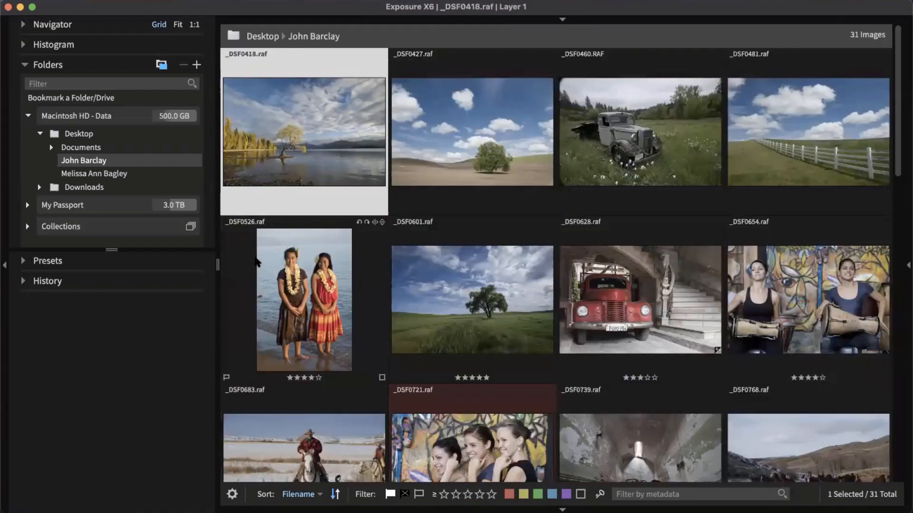
# - Open the other photographer's folder on the Desktop, and examine the available sort criteria without changing the Filename sorting
pyautogui.click(116, 174)
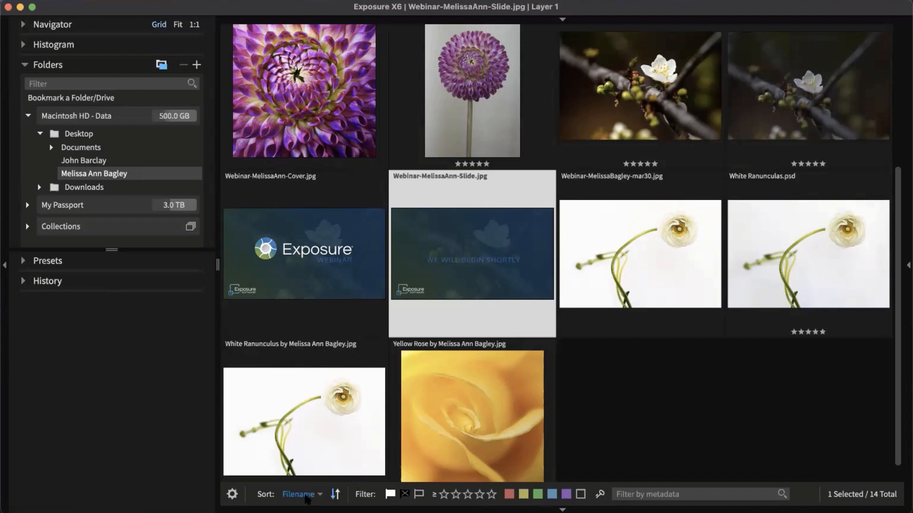
pyautogui.click(319, 495)
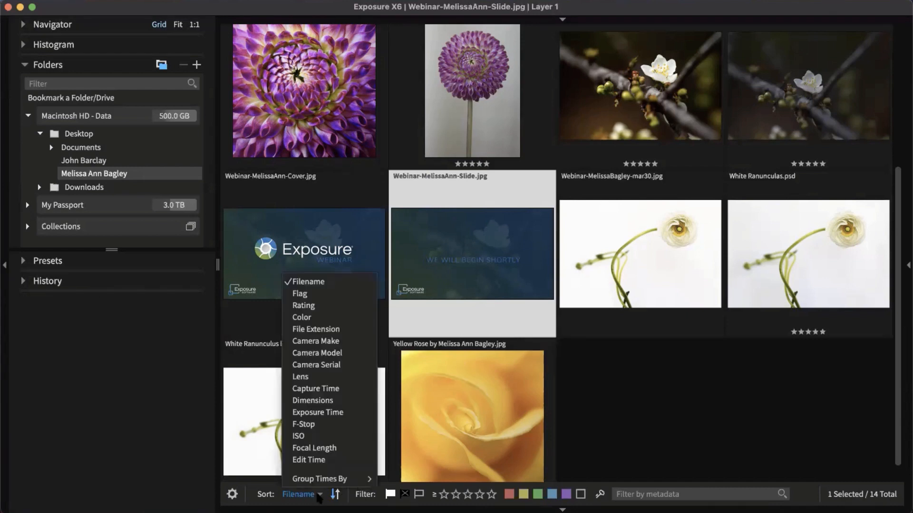
pyautogui.click(317, 496)
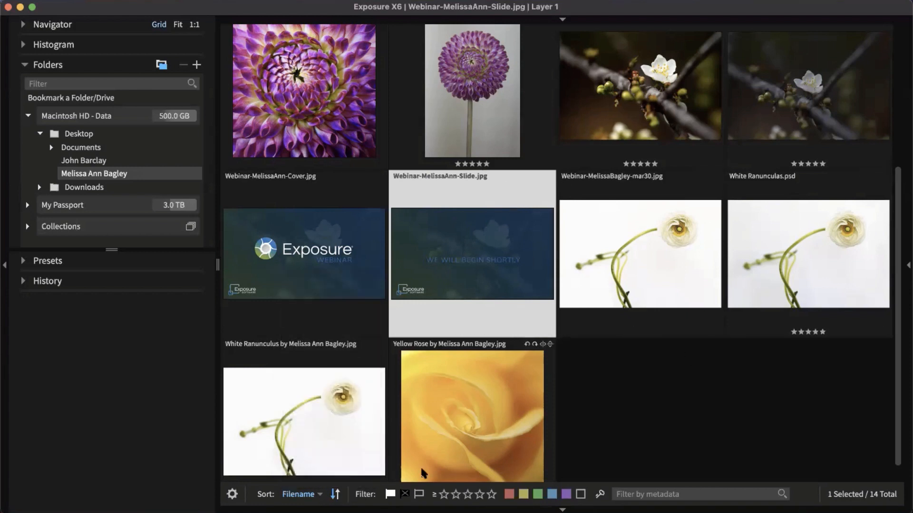
# - Activate the metadata filter field, and look over the folder's photos
pyautogui.click(660, 494)
pyautogui.scroll(2, 561, 215)
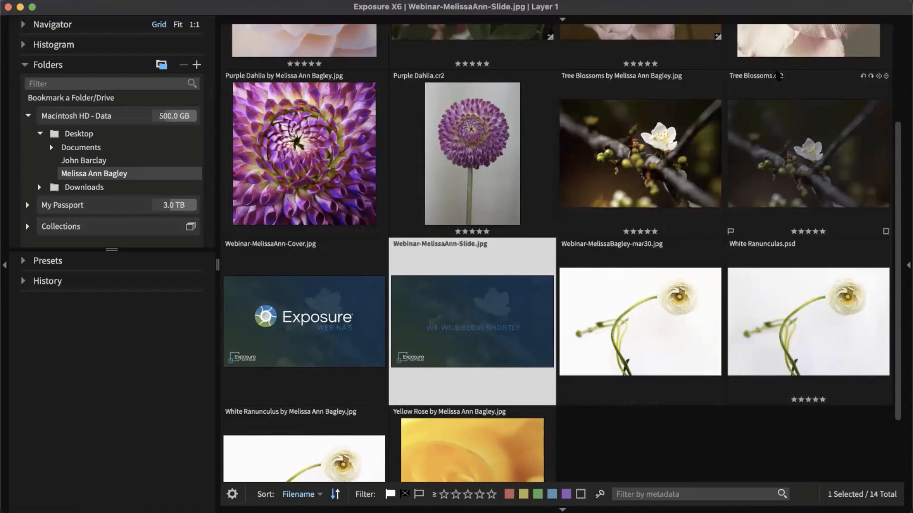
# - Filter the folder's photos by the metadata text "cr2" and clear the selection
pyautogui.scroll(2, 606, 148)
pyautogui.scroll(-5, 495, 299)
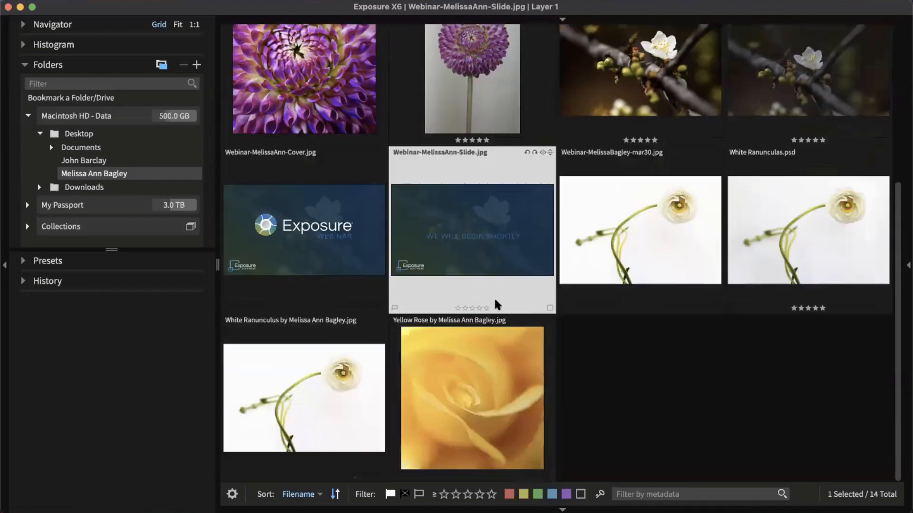
pyautogui.scroll(5, 486, 334)
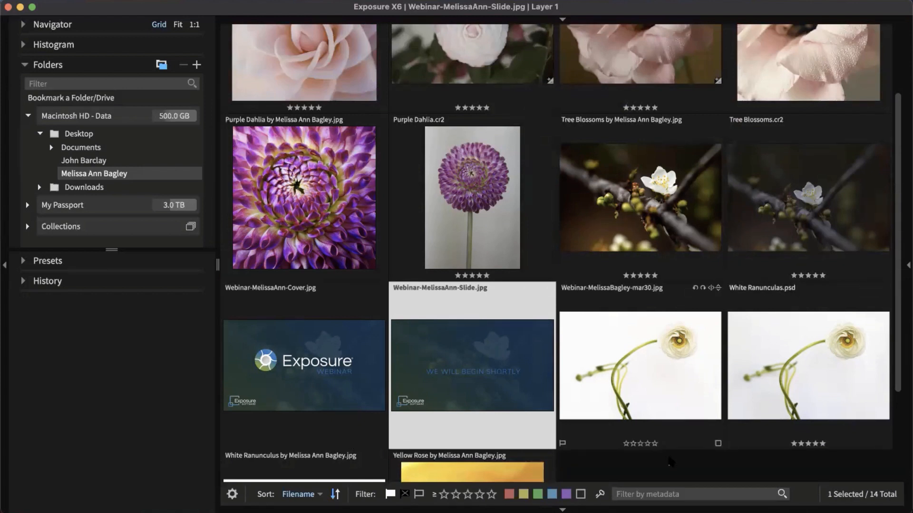
pyautogui.click(669, 495)
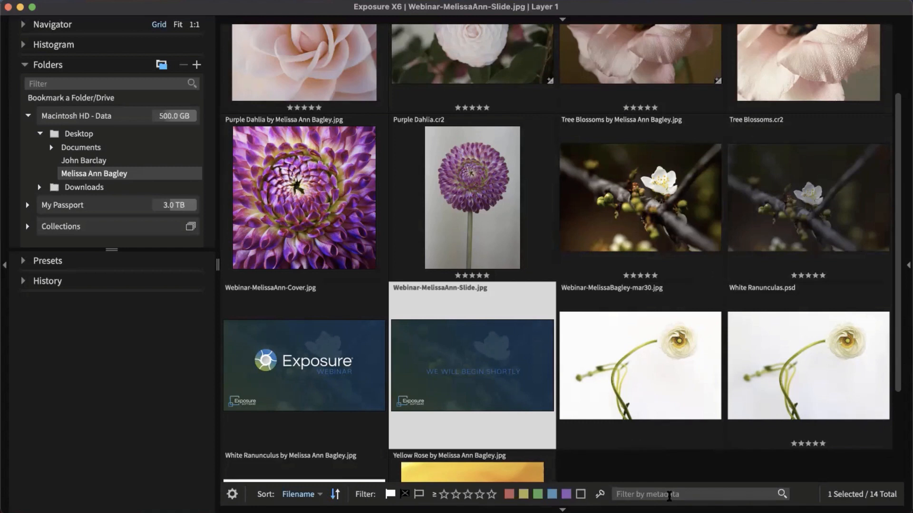
pyautogui.write('cr2')
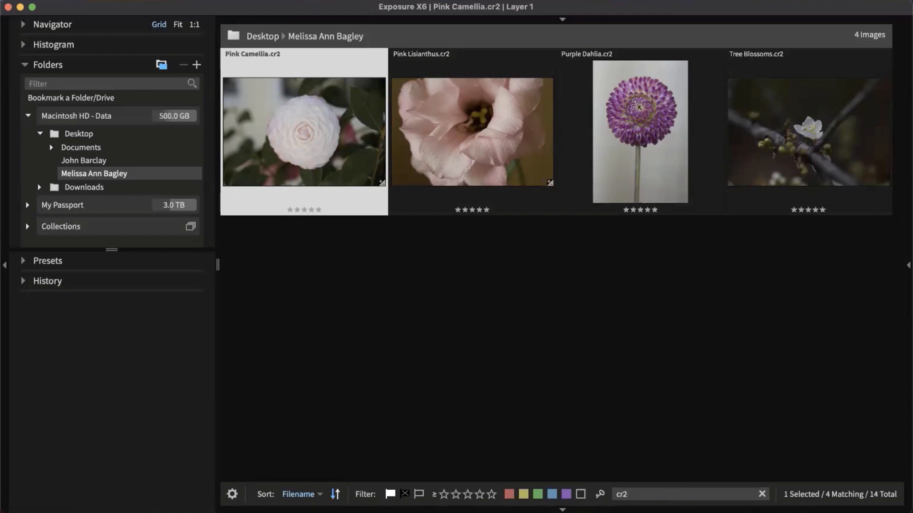
pyautogui.click(543, 396)
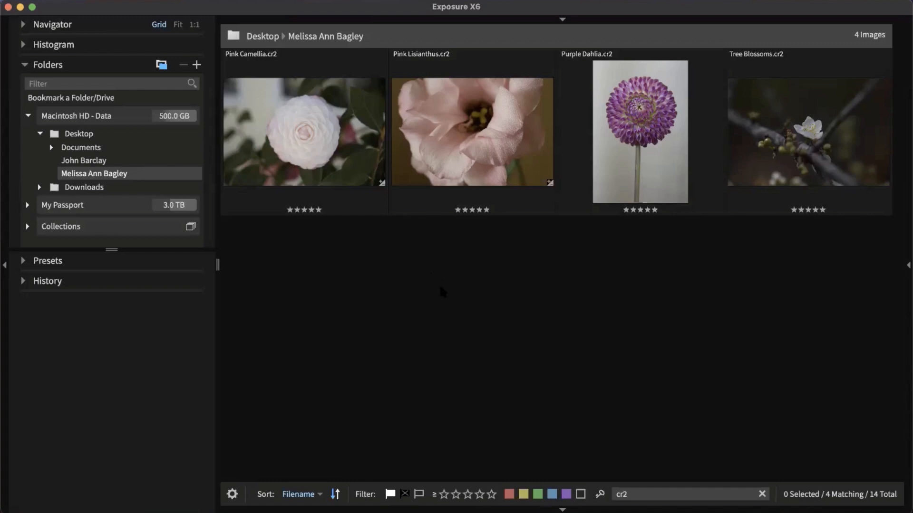
# - Reset the adjustments on all the filtered cr2 photos at once and deselect them
pyautogui.press('super+a')
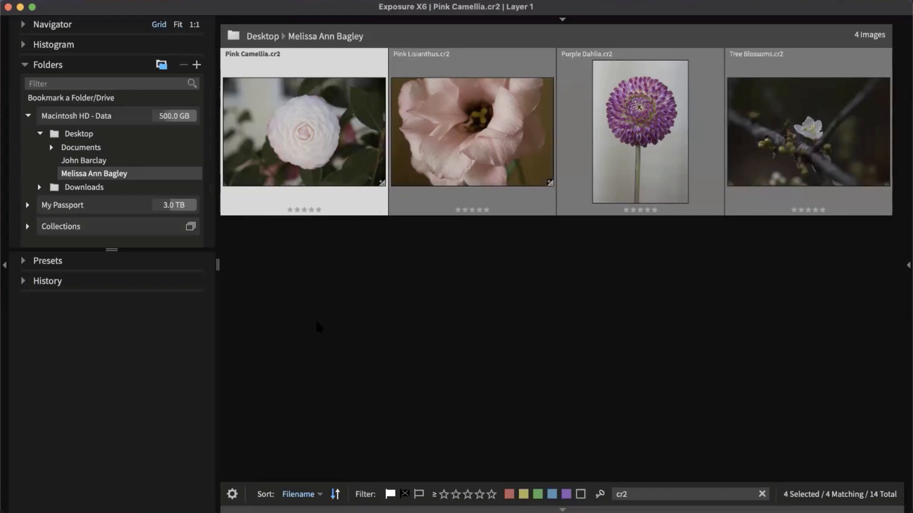
pyautogui.click(907, 214)
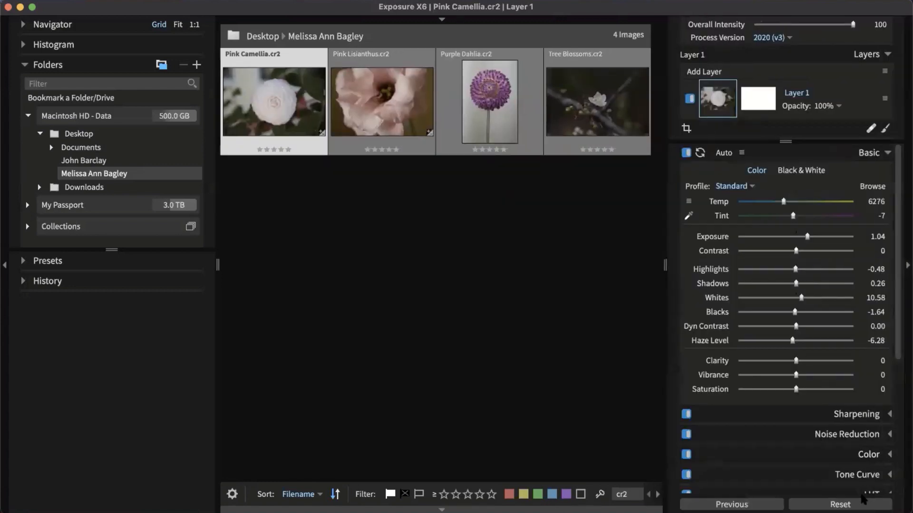
pyautogui.click(863, 503)
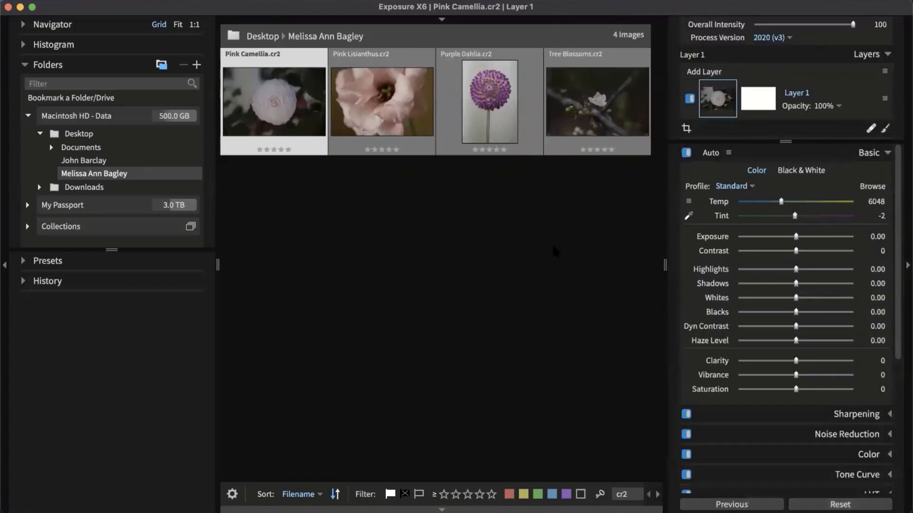
pyautogui.click(469, 353)
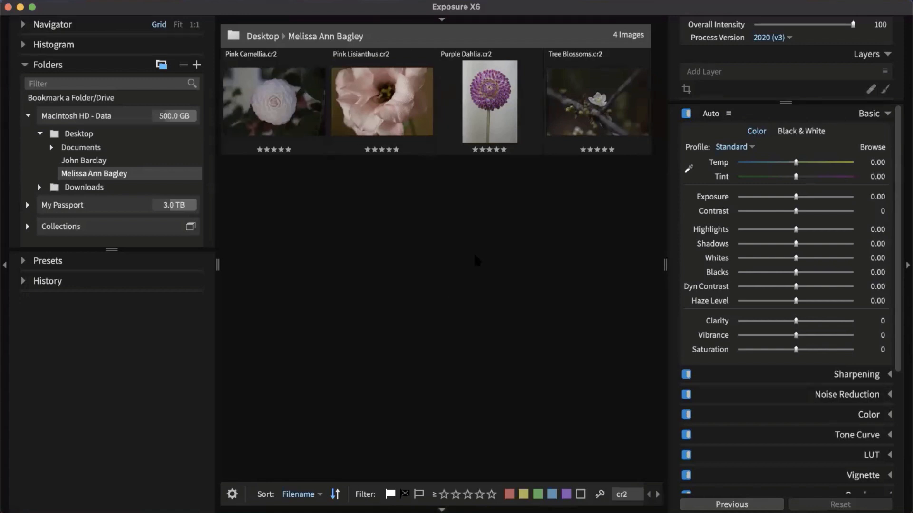
# - Open Pink Camellia.cr2 as a large single image with the folder list hidden and the Basic adjustments collapsed
pyautogui.click(4, 266)
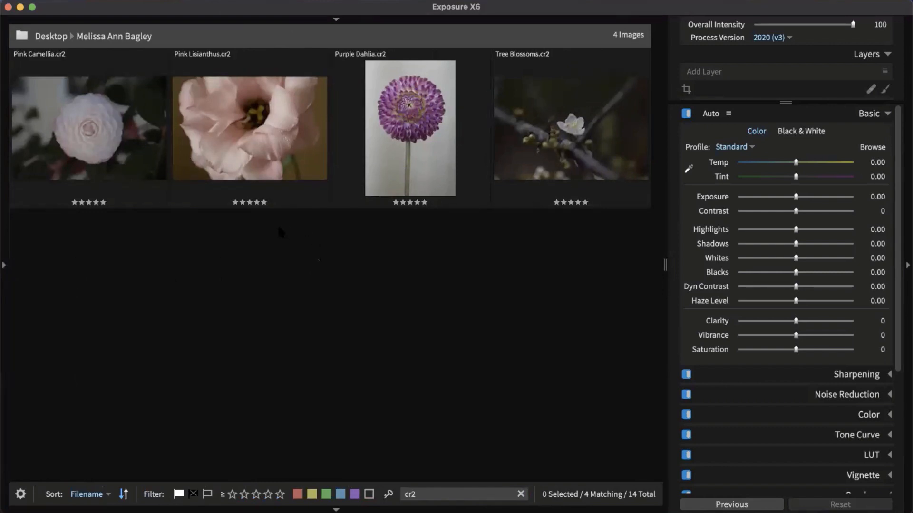
pyautogui.doubleClick(117, 140)
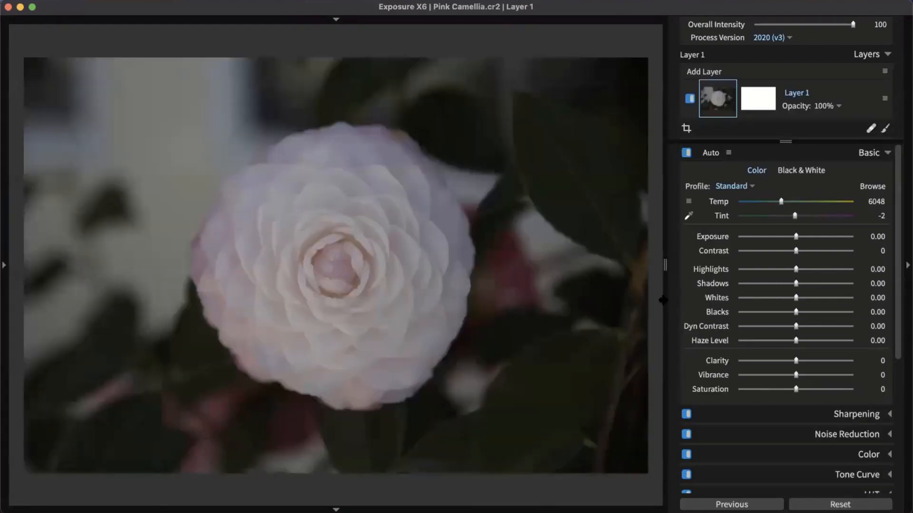
pyautogui.click(877, 152)
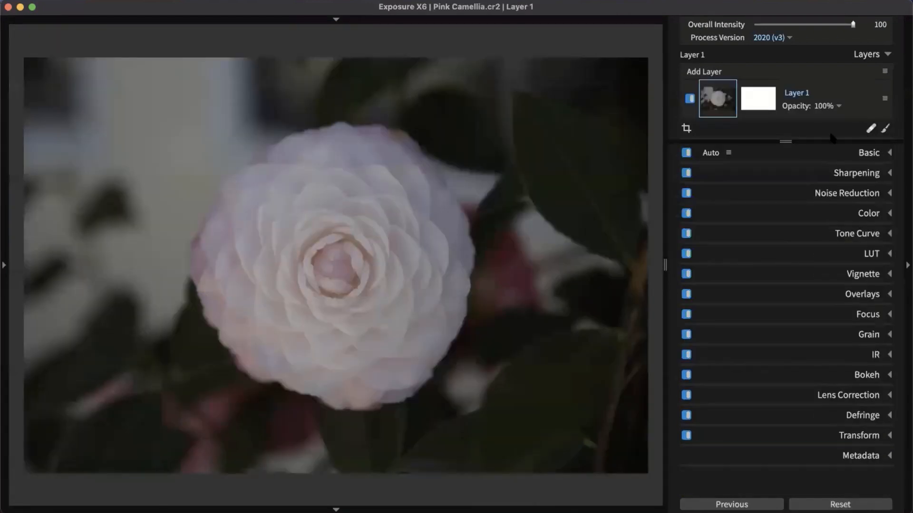
# - Try Manual distortion correction in the Lens Correction settings and return it to Profile
pyautogui.click(855, 395)
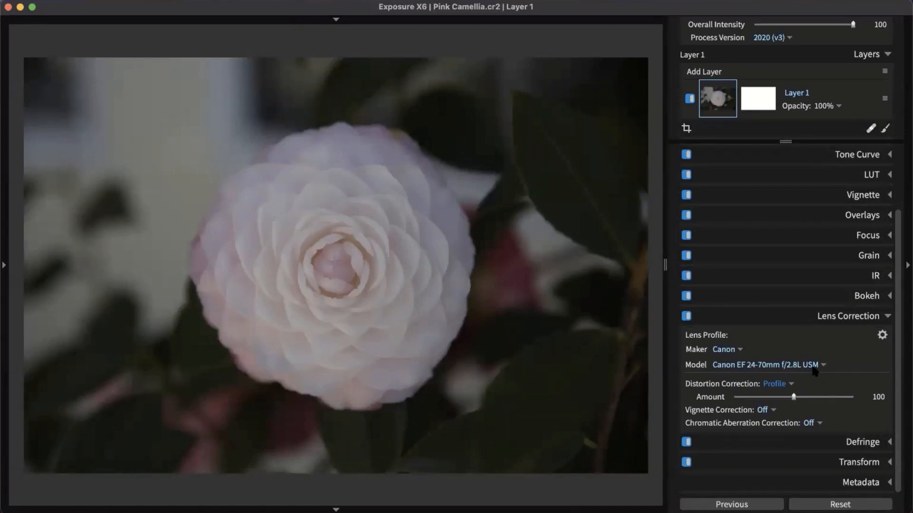
pyautogui.click(781, 386)
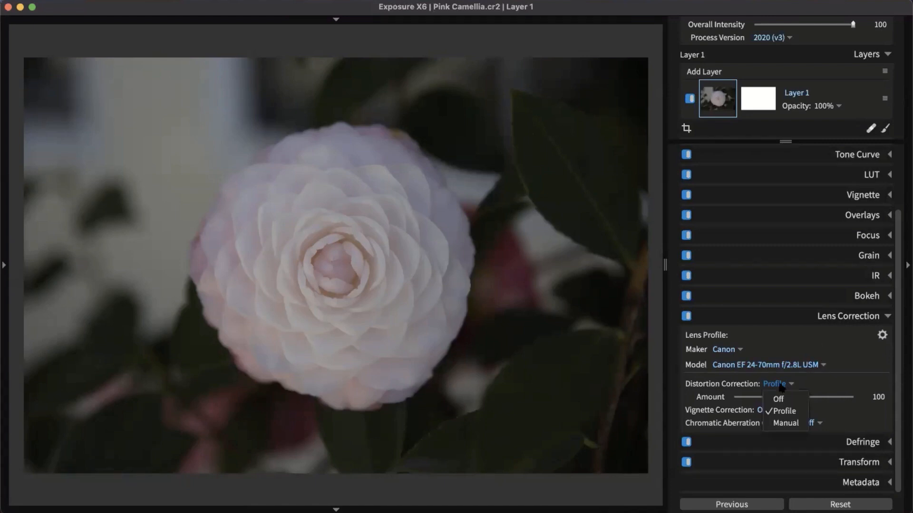
pyautogui.click(788, 423)
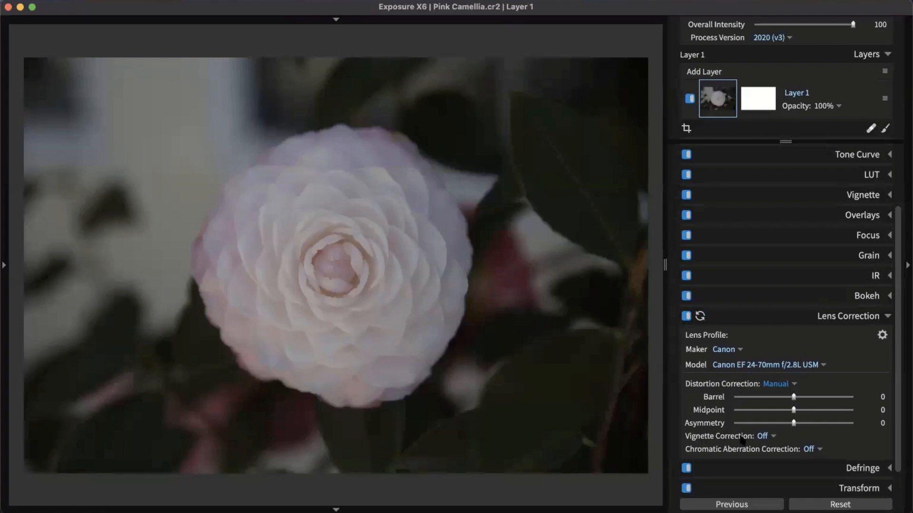
pyautogui.scroll(2, 742, 441)
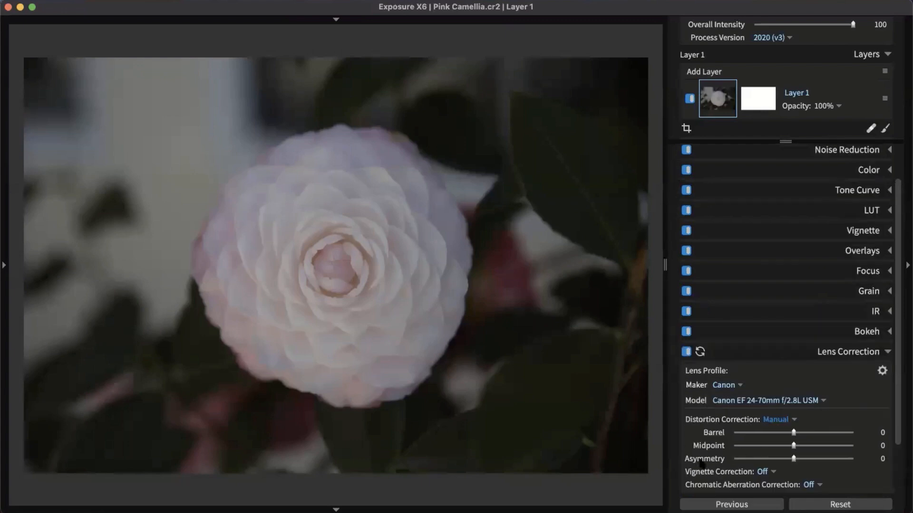
pyautogui.click(792, 421)
pyautogui.click(789, 448)
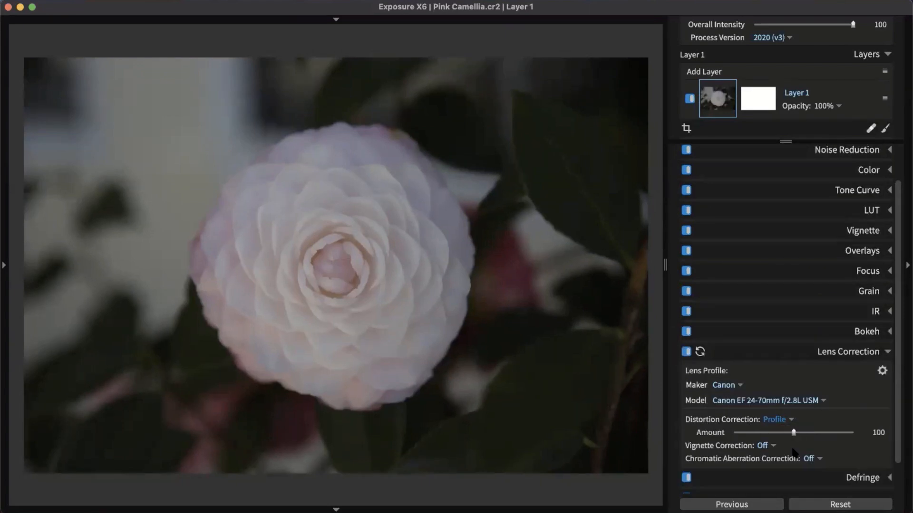
pyautogui.click(851, 352)
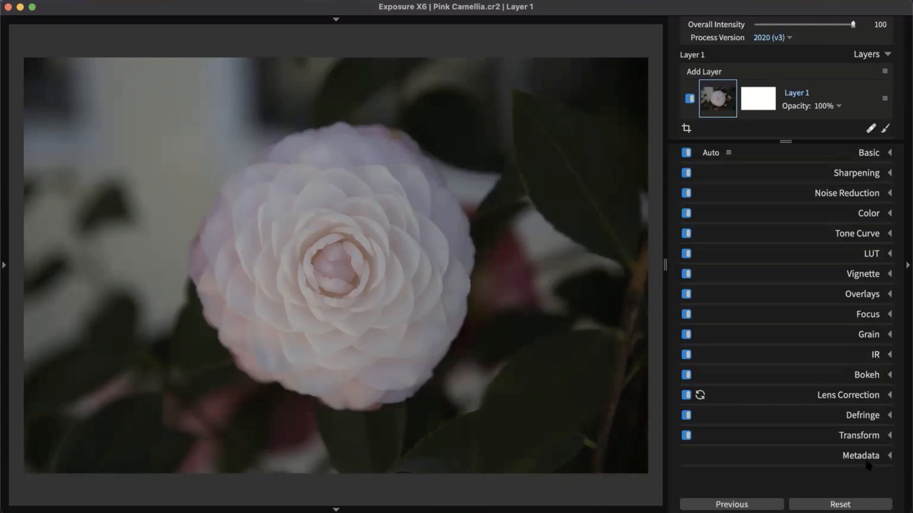
# - Examine the vertical, horizontal, rotation, aspect, scale and offset controls of the Transform adjustments
pyautogui.click(858, 435)
pyautogui.scroll(-4, 809, 413)
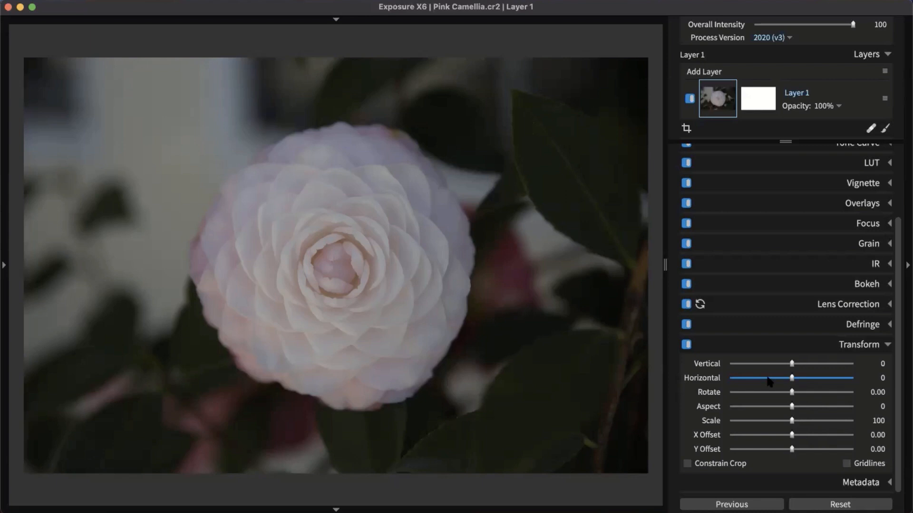
pyautogui.click(850, 341)
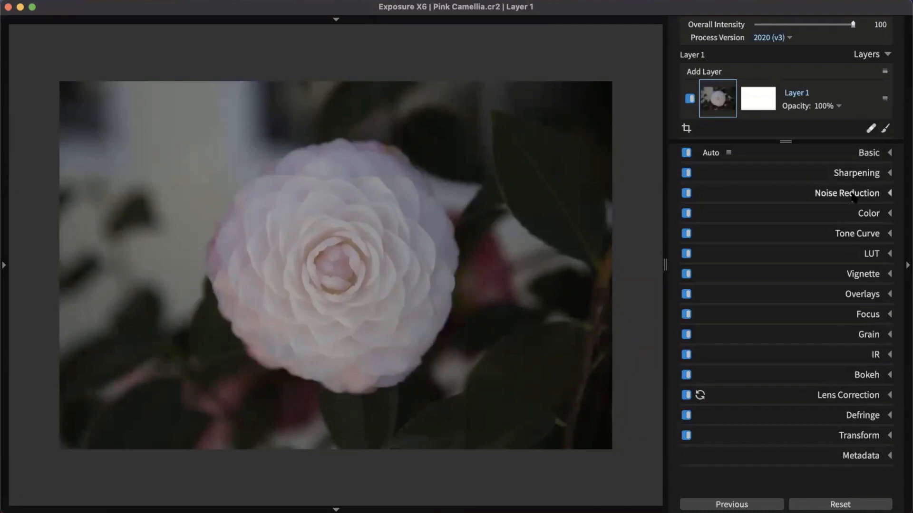
# - Sharpen the camellia photo with Amount 43, Radius 5.00 and Masking 13
pyautogui.click(841, 174)
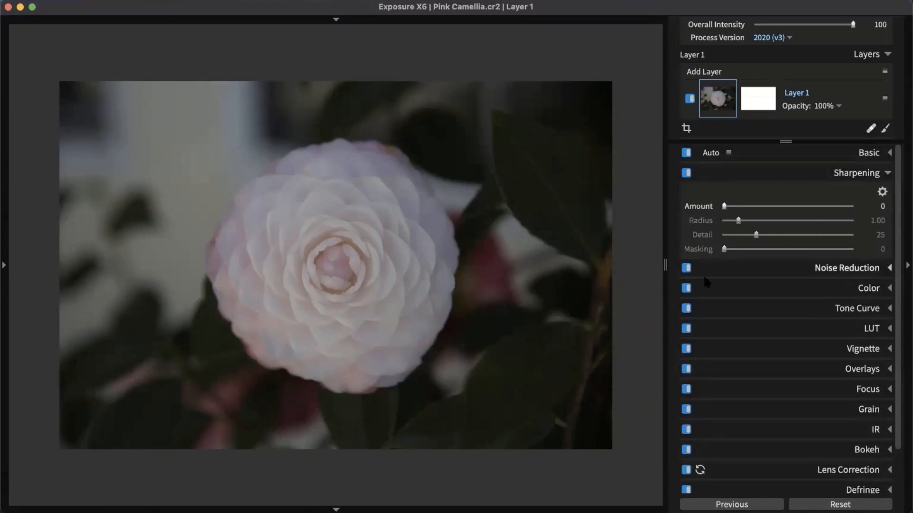
pyautogui.scroll(2, 453, 321)
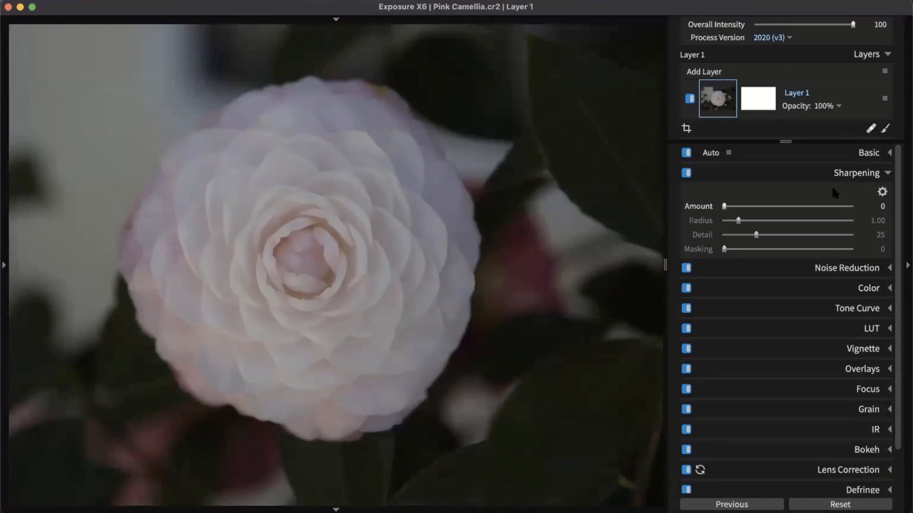
pyautogui.click(847, 173)
pyautogui.click(844, 173)
pyautogui.moveTo(726, 206); pyautogui.dragTo(867, 207)
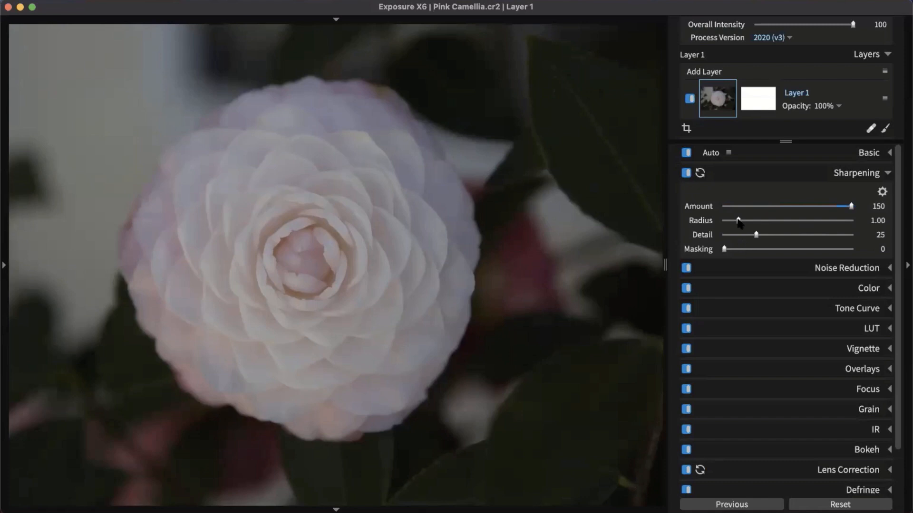
pyautogui.moveTo(740, 223); pyautogui.dragTo(874, 240)
pyautogui.moveTo(726, 251)
pyautogui.mouseDown()
pyautogui.moveTo(757, 256)
pyautogui.moveTo(730, 253)
pyautogui.moveTo(750, 255)
pyautogui.moveTo(739, 255)
pyautogui.mouseUp()
pyautogui.moveTo(850, 206); pyautogui.dragTo(761, 212)
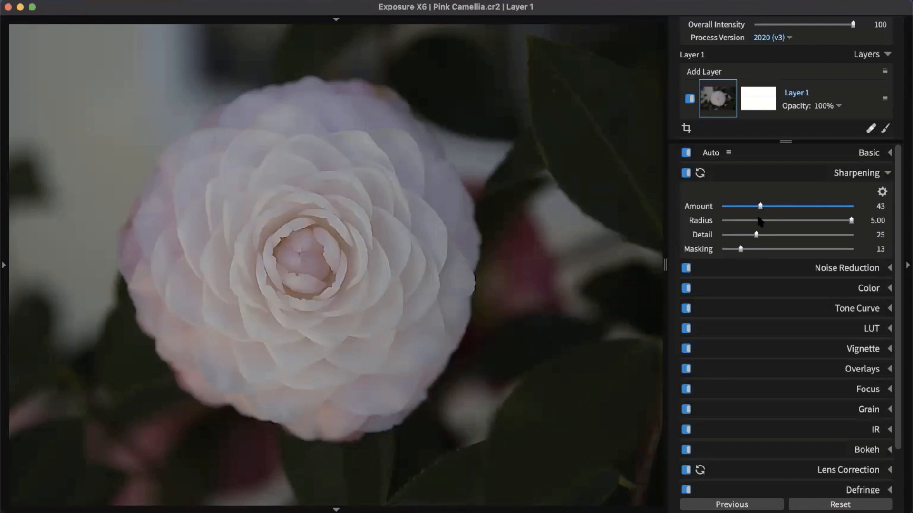
# - Compare the camellia with and without sharpening, leaving sharpening enabled and its settings collapsed
pyautogui.click(688, 173)
pyautogui.click(687, 173)
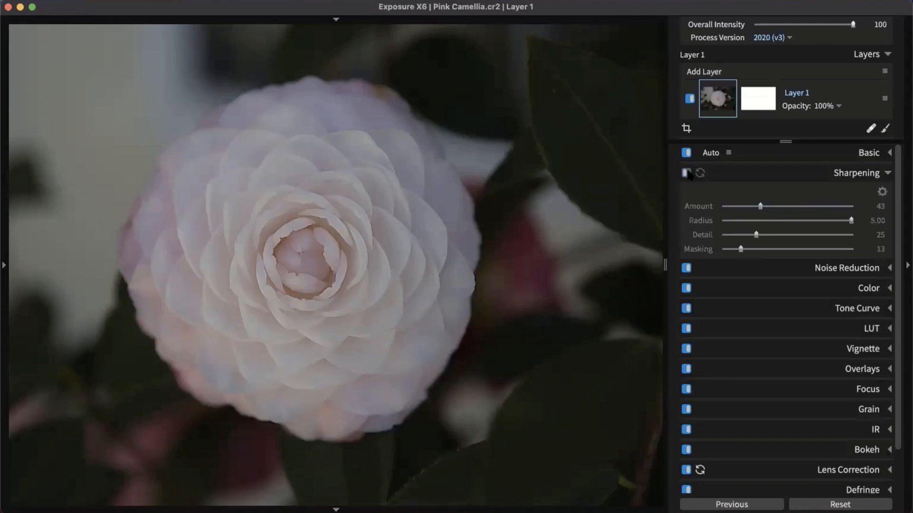
pyautogui.click(688, 173)
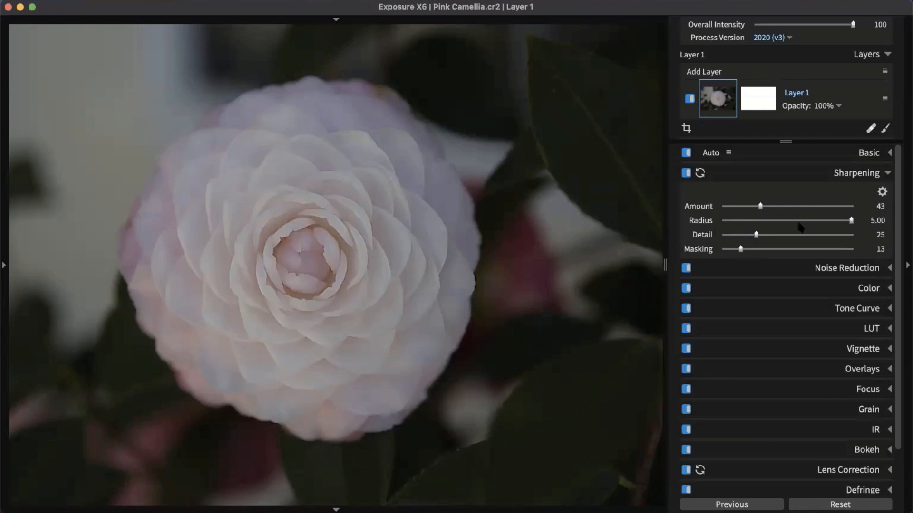
pyautogui.click(859, 172)
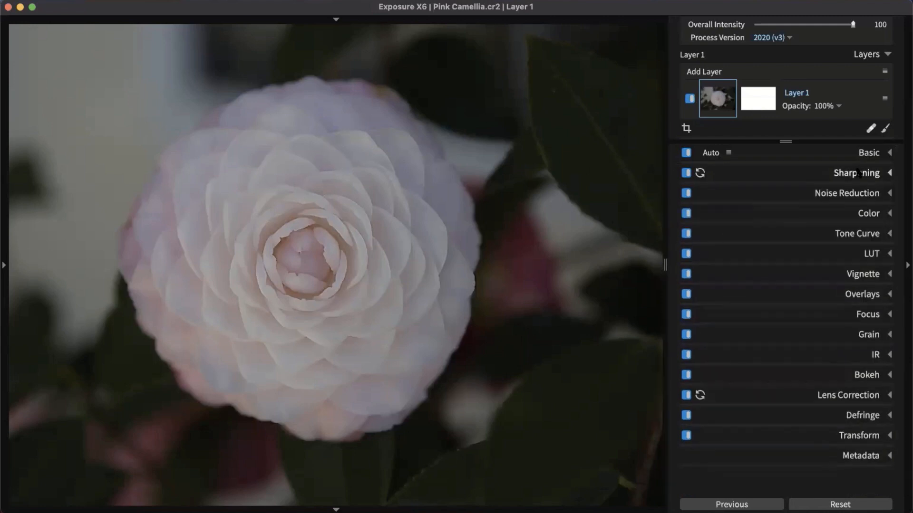
# - Try raising the Luminance noise reduction for the Canon EOS 5D Mark III profile and return it to zero
pyautogui.click(851, 195)
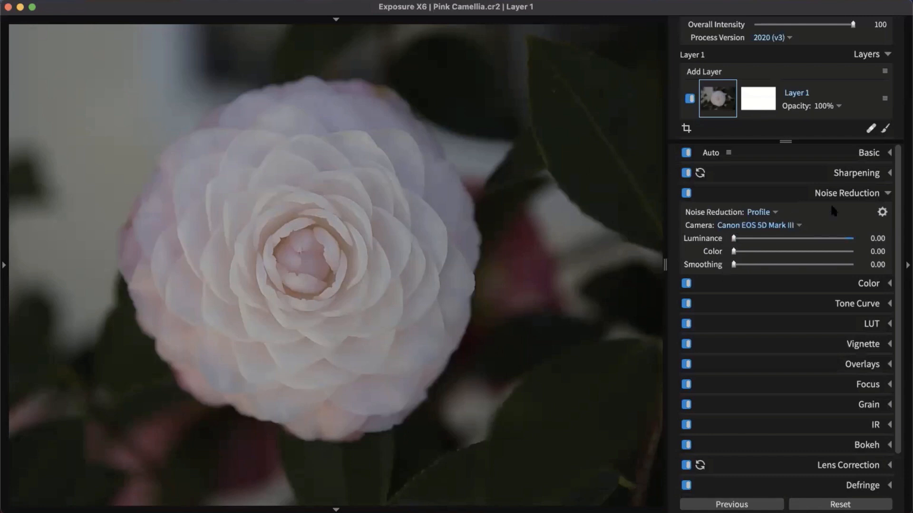
pyautogui.moveTo(737, 241); pyautogui.dragTo(750, 239)
pyautogui.moveTo(746, 239); pyautogui.dragTo(733, 251)
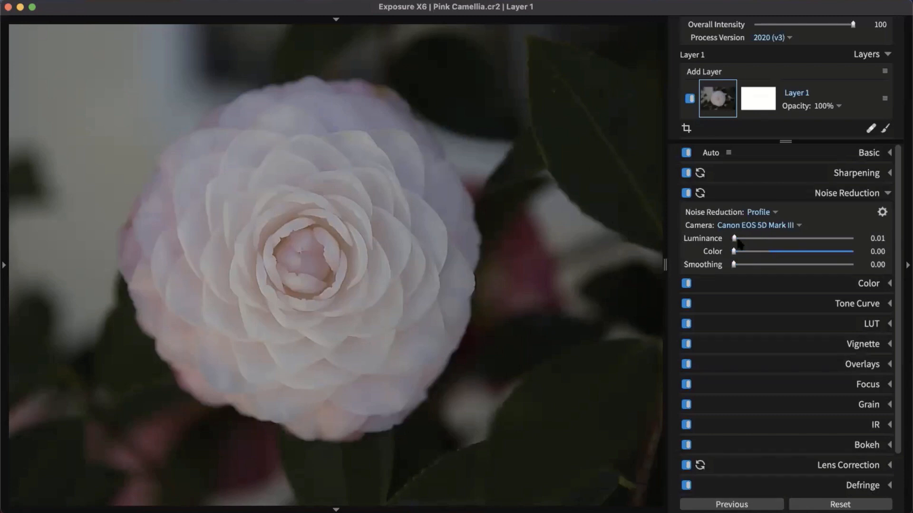
pyautogui.click(868, 195)
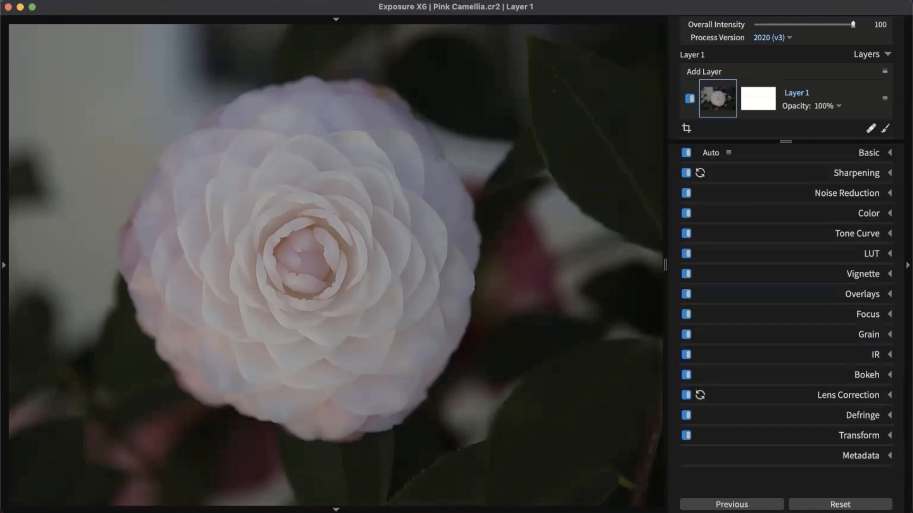
# - Try a slightly tighter crop of the whole camellia photo and change the crop's aspect ratio from Original to 1x1
pyautogui.scroll(-3, 314, 364)
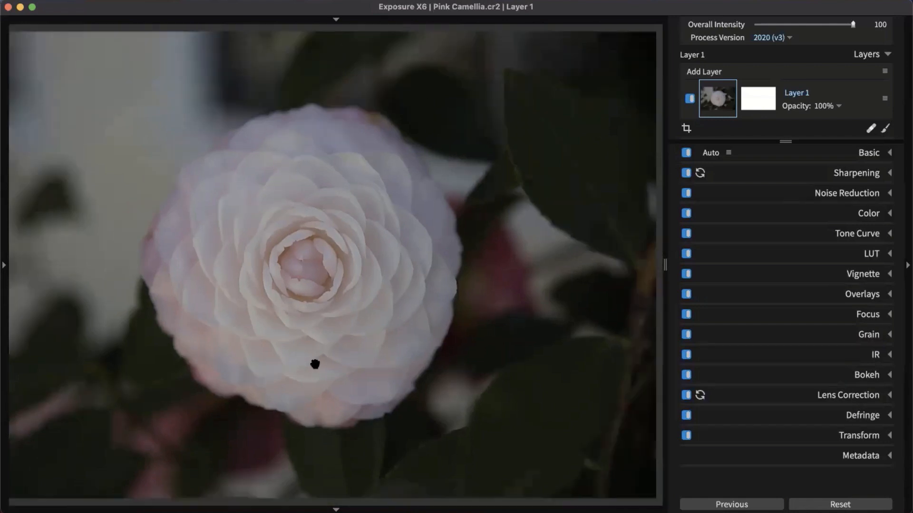
pyautogui.scroll(-1, 477, 224)
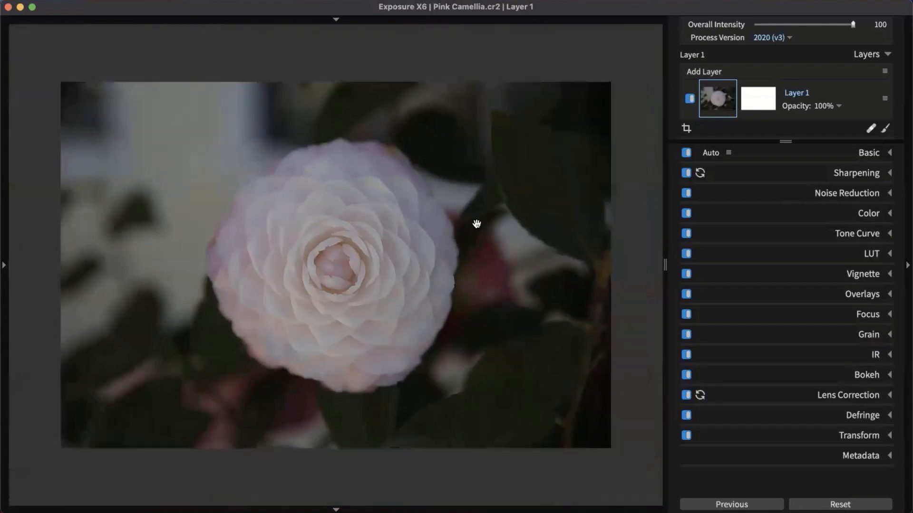
pyautogui.scroll(1, 453, 260)
pyautogui.scroll(-1, 452, 260)
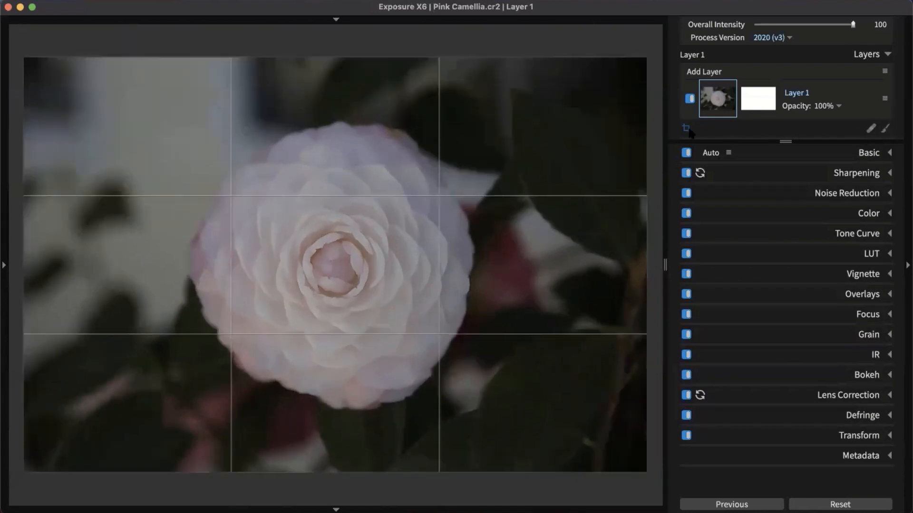
pyautogui.click(686, 129)
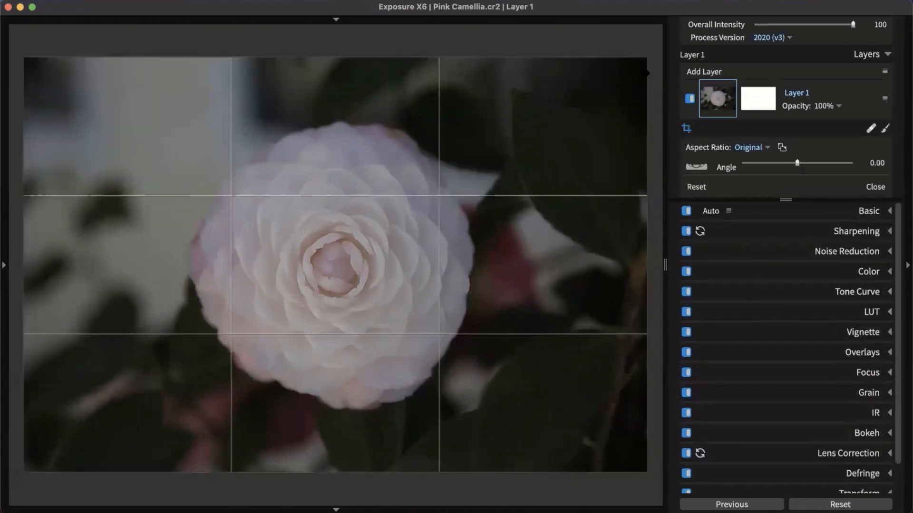
pyautogui.moveTo(648, 62); pyautogui.dragTo(615, 85)
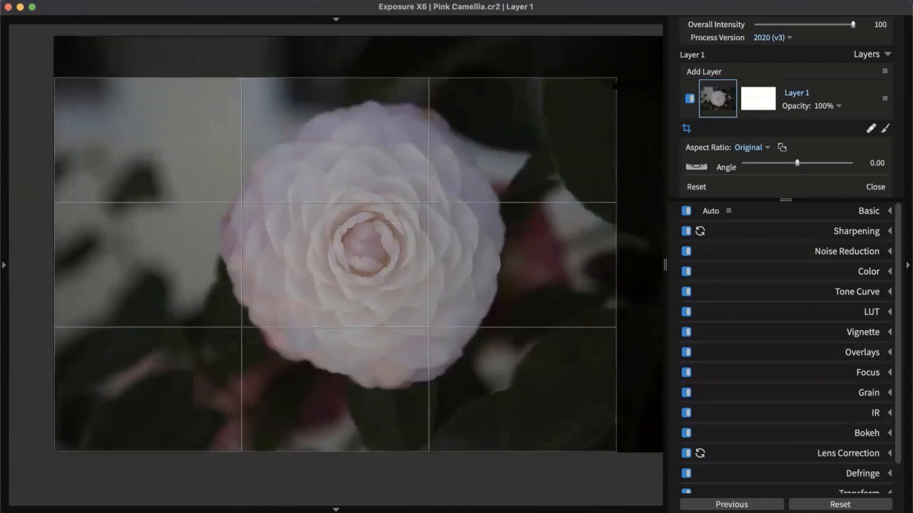
pyautogui.click(766, 148)
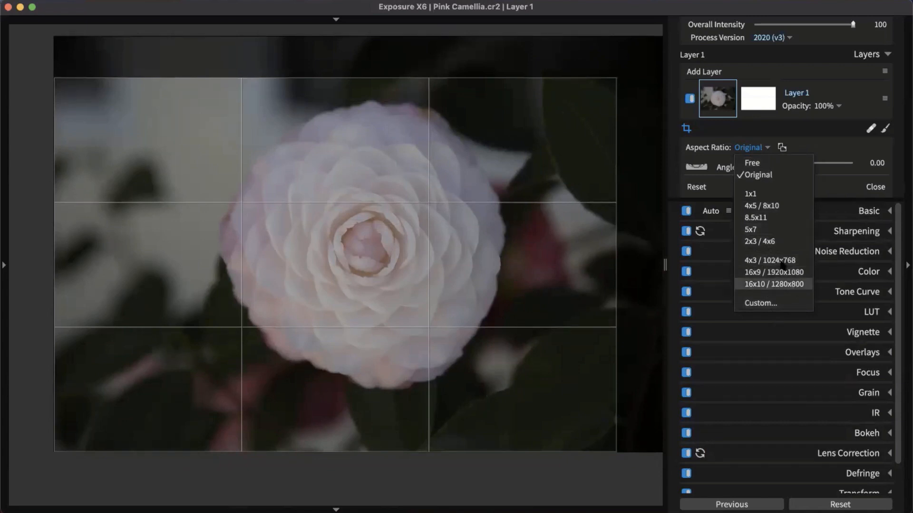
pyautogui.click(751, 194)
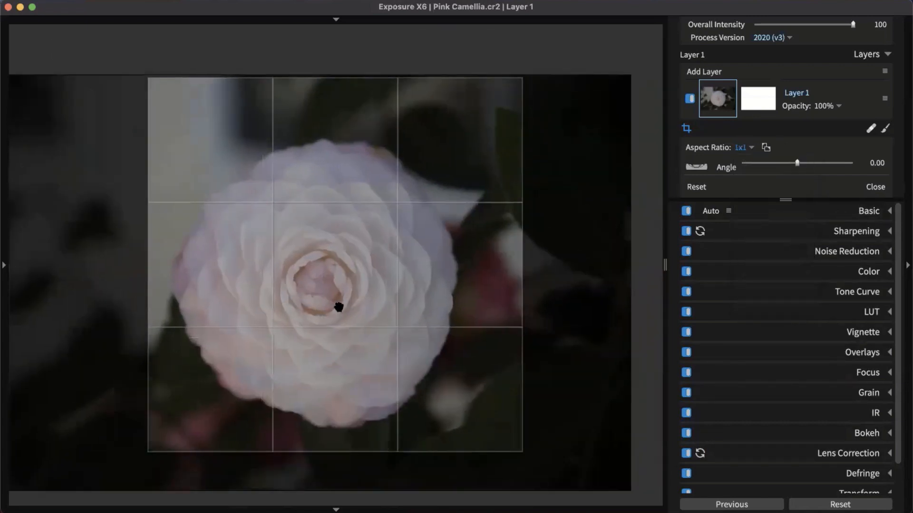
# - Try framing the flower in a smaller square crop, test its angle, and reset the crop
pyautogui.moveTo(338, 307); pyautogui.dragTo(320, 306)
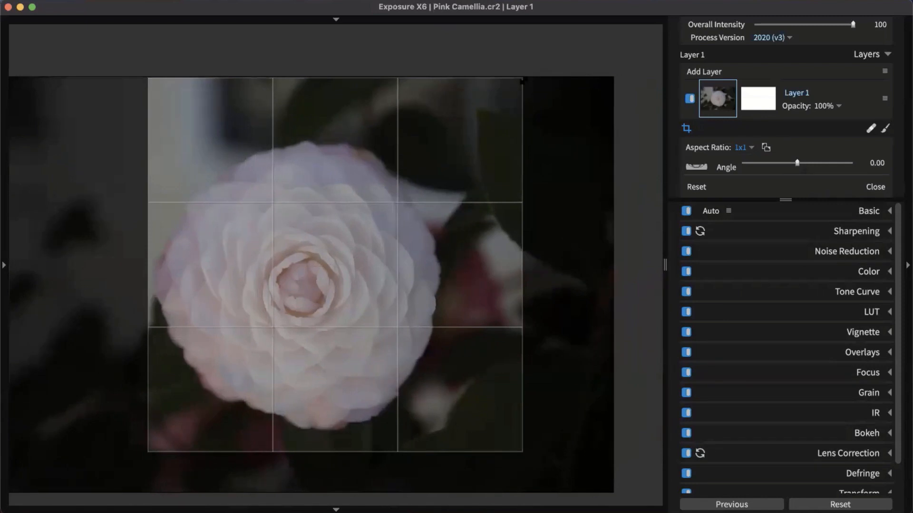
pyautogui.moveTo(523, 81); pyautogui.dragTo(494, 102)
pyautogui.moveTo(403, 214); pyautogui.dragTo(410, 223)
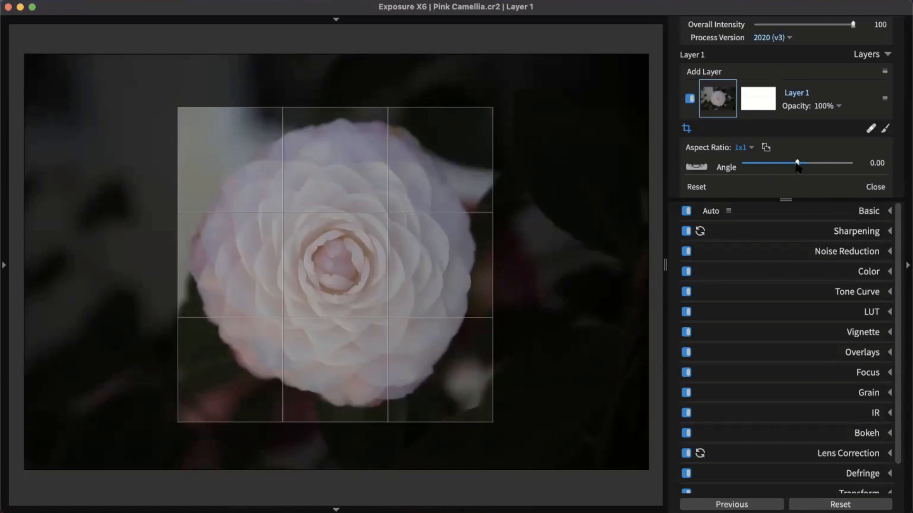
pyautogui.moveTo(798, 167)
pyautogui.mouseDown()
pyautogui.moveTo(807, 169)
pyautogui.moveTo(781, 167)
pyautogui.moveTo(822, 167)
pyautogui.moveTo(785, 167)
pyautogui.mouseUp()
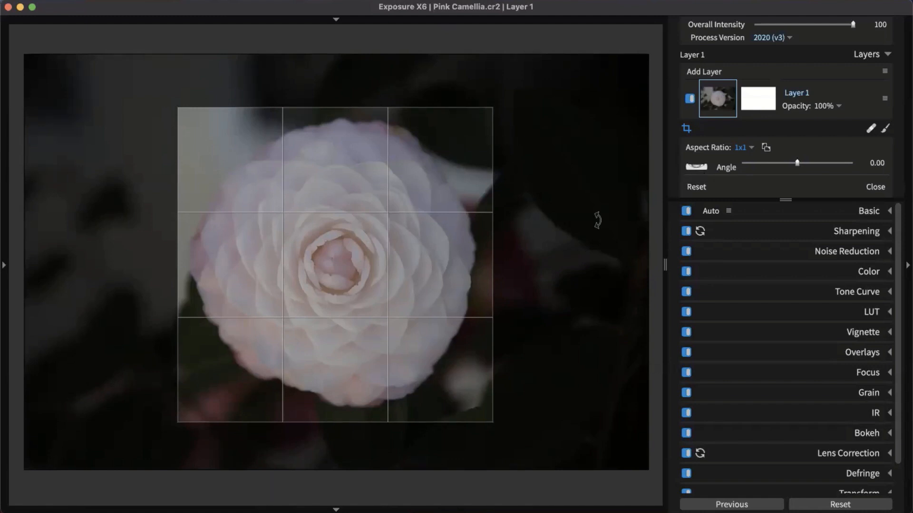
pyautogui.moveTo(212, 301); pyautogui.dragTo(188, 312)
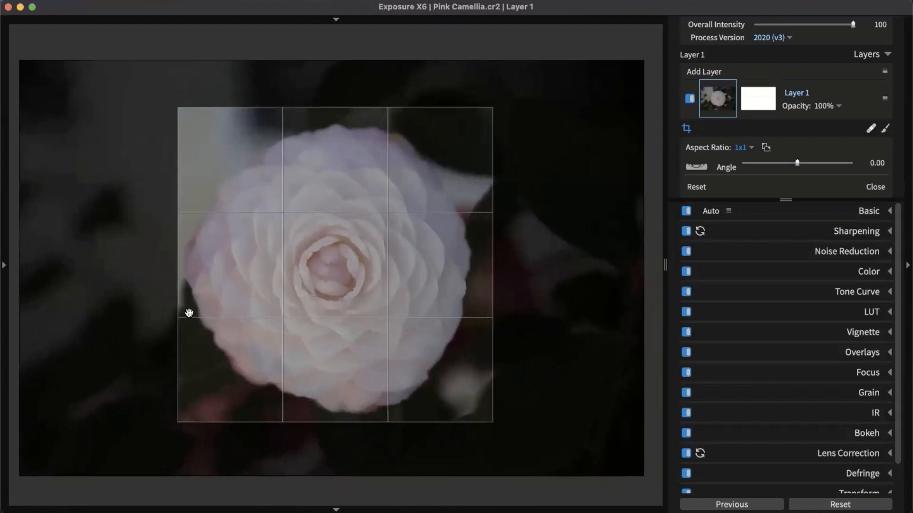
pyautogui.click(695, 188)
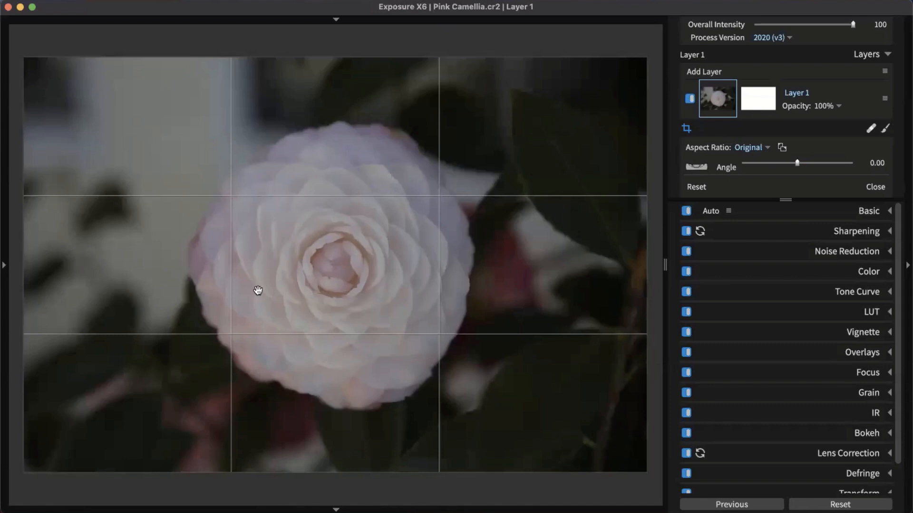
# - Try straightening the photo along a slanted line across the camellia, reset the crop and leave the Crop tool
pyautogui.click(696, 166)
pyautogui.moveTo(588, 245); pyautogui.dragTo(349, 275)
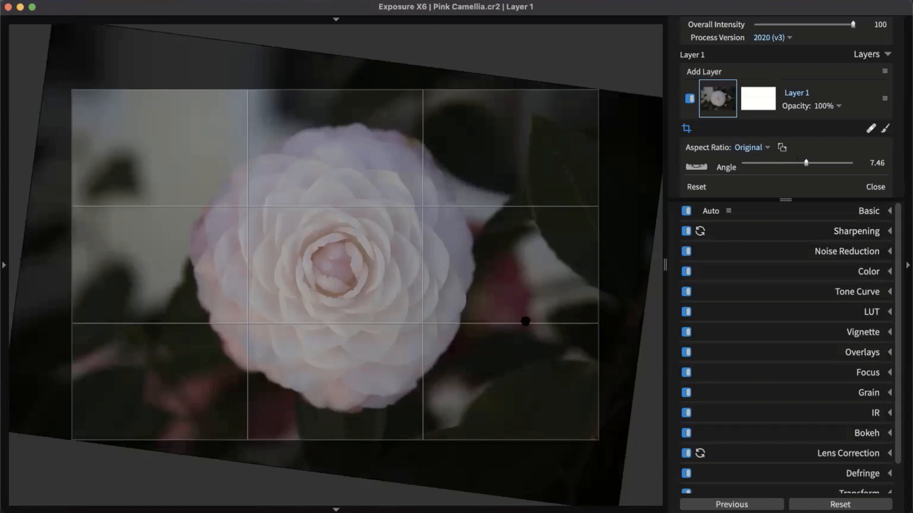
pyautogui.click(696, 186)
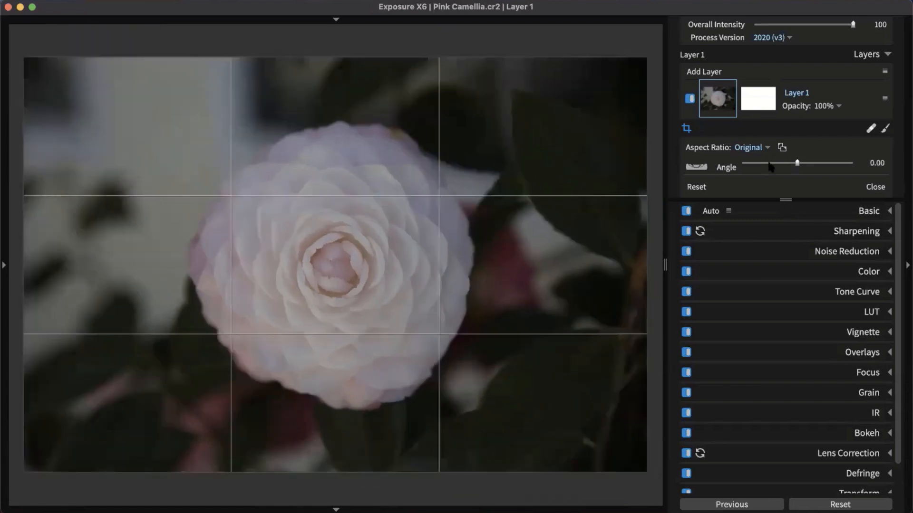
pyautogui.click(686, 129)
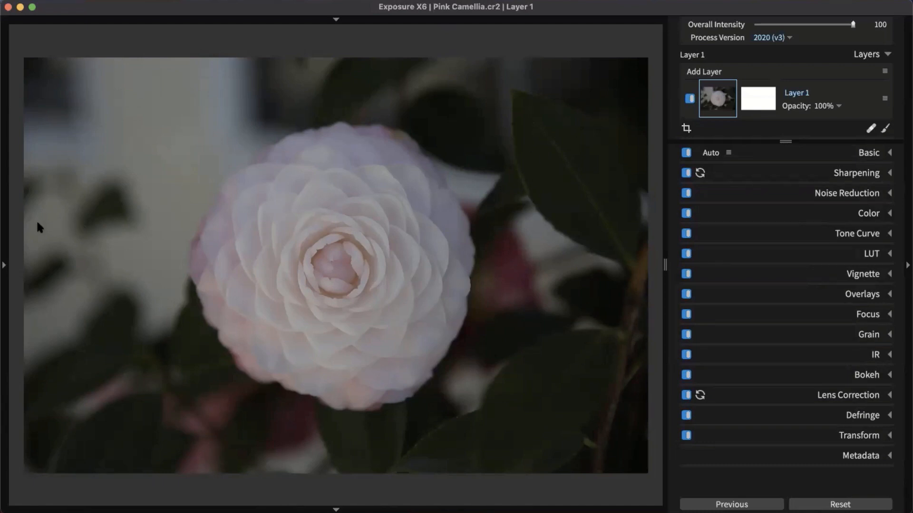
# - Reveal the folder and preset browser, collapse Folders and expand Presets
pyautogui.click(4, 264)
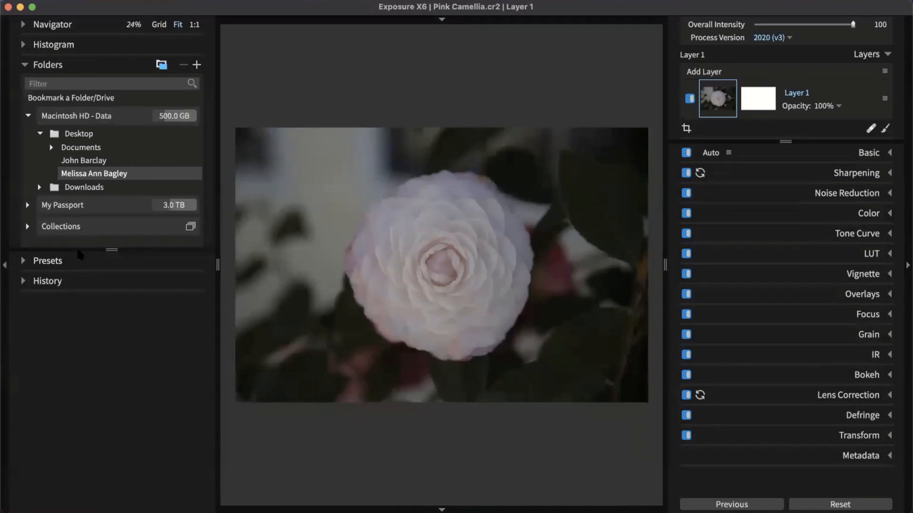
pyautogui.moveTo(92, 250); pyautogui.dragTo(93, 112)
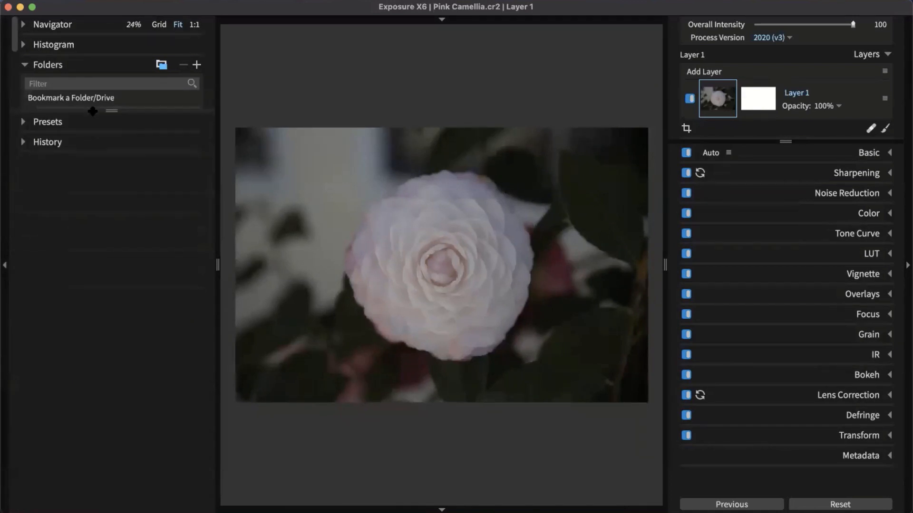
pyautogui.click(48, 67)
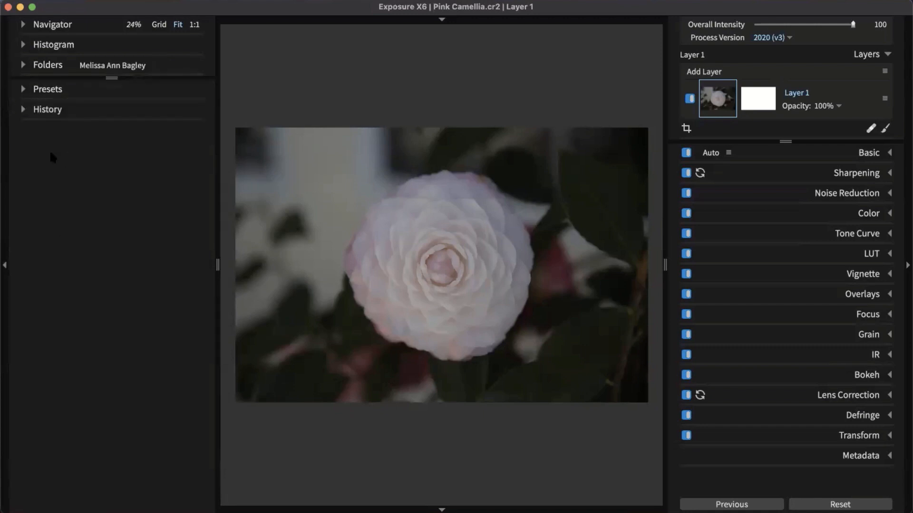
pyautogui.click(48, 93)
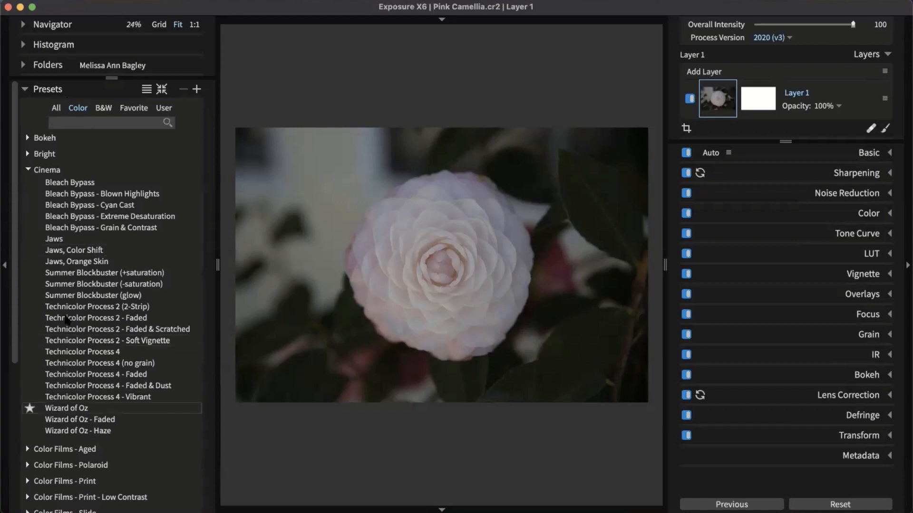
# - Collapse all preset categories, limit the presets to Color and expand Color Films - Slide
pyautogui.click(57, 109)
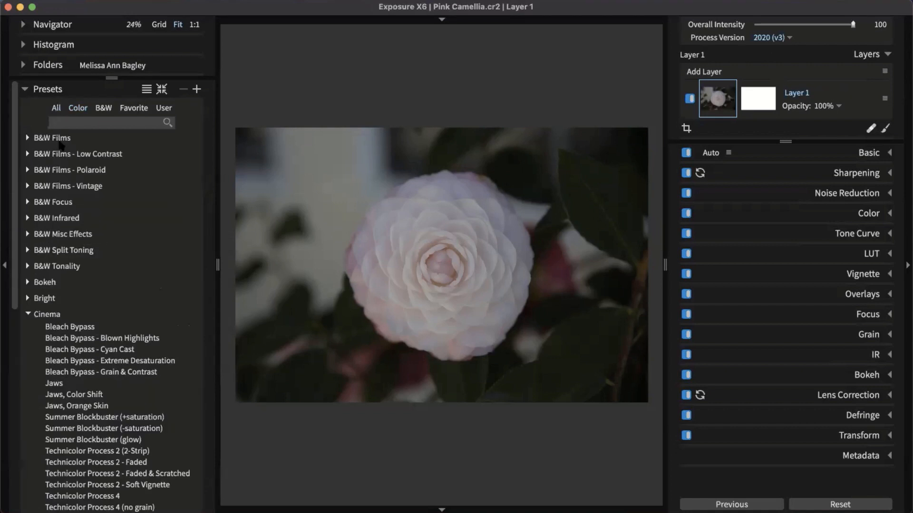
pyautogui.click(161, 89)
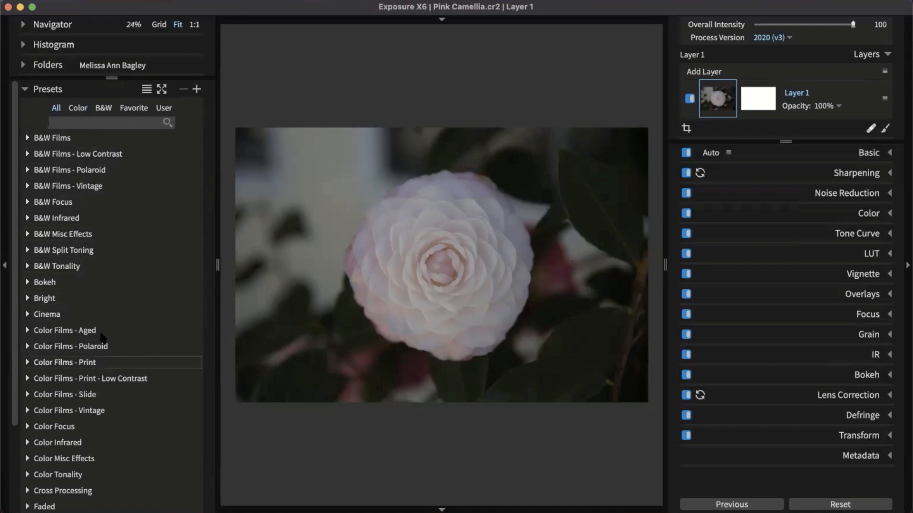
pyautogui.click(77, 109)
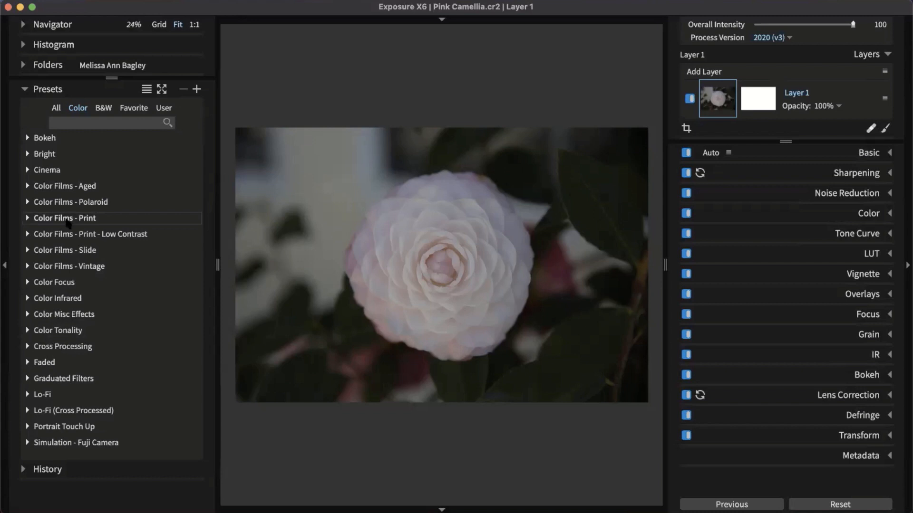
pyautogui.click(61, 249)
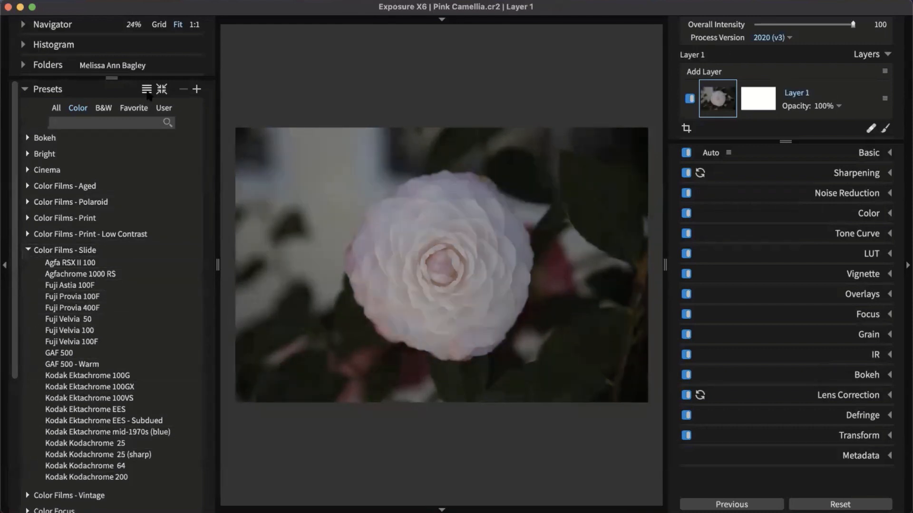
# - Switch the preset display from a text list to a three-column grid of small thumbnails
pyautogui.click(147, 90)
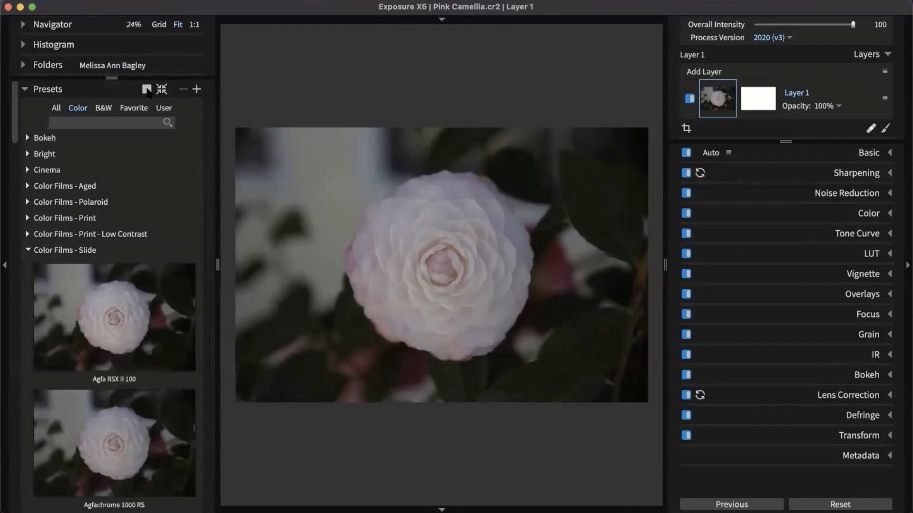
pyautogui.click(147, 90)
pyautogui.click(147, 90)
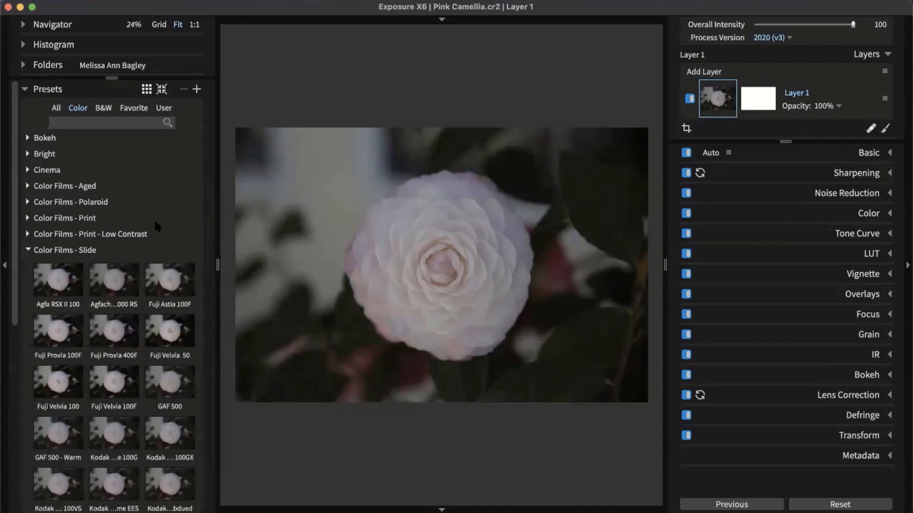
# - Apply the Fuji Velvia 100 slide film preset to the camellia photo
pyautogui.scroll(-5, 204, 360)
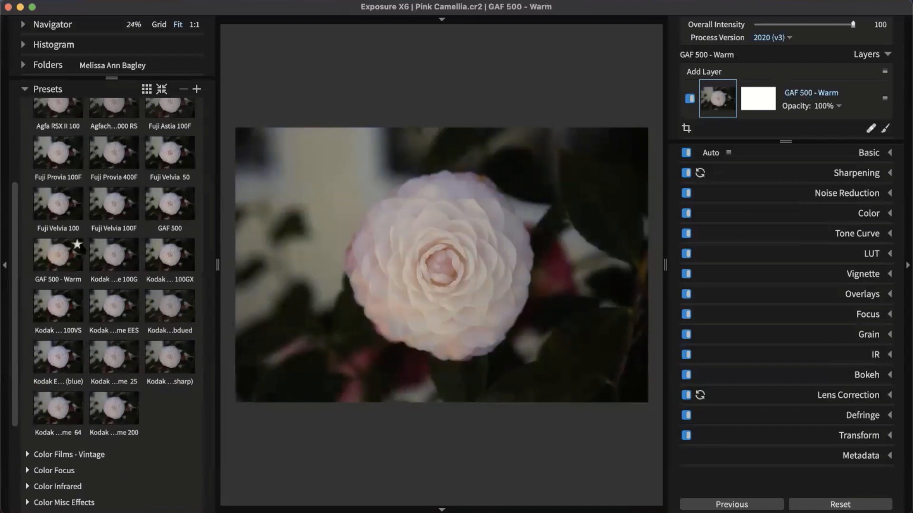
pyautogui.click(164, 354)
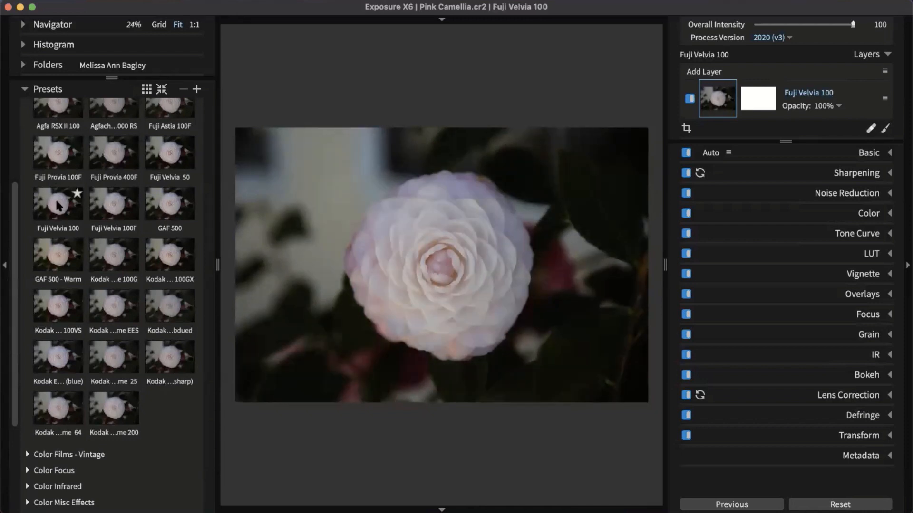
pyautogui.click(56, 209)
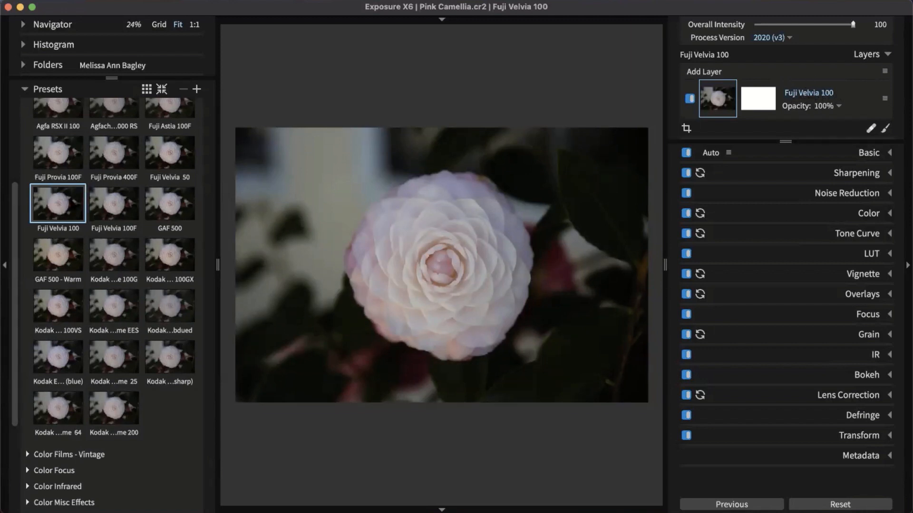
# - Collapse the color preset categories, show only the B&W presets and expand B&W Films
pyautogui.moveTo(76, 195)
pyautogui.scroll(3, 52, 224)
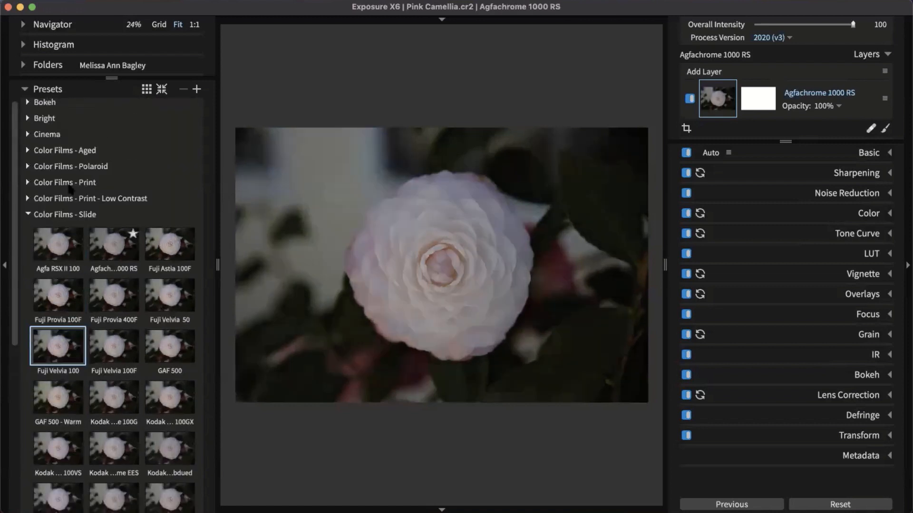
pyautogui.click(49, 180)
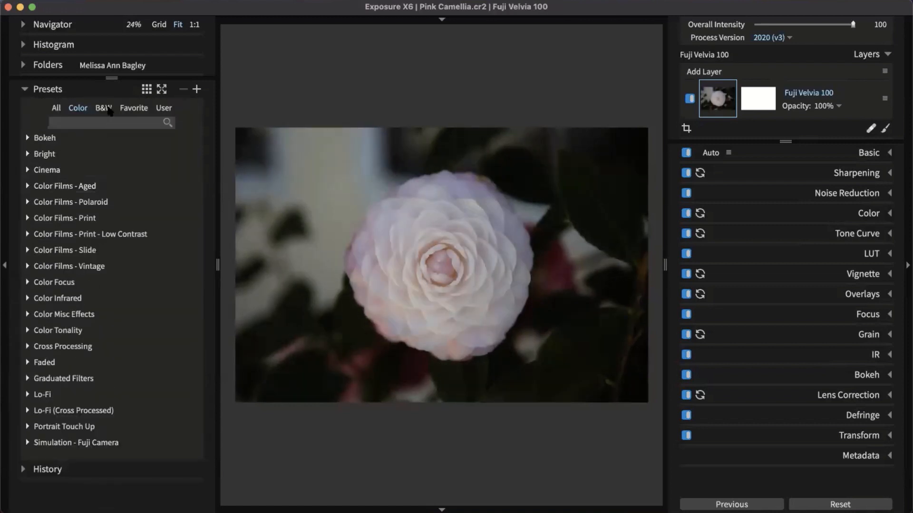
pyautogui.click(104, 108)
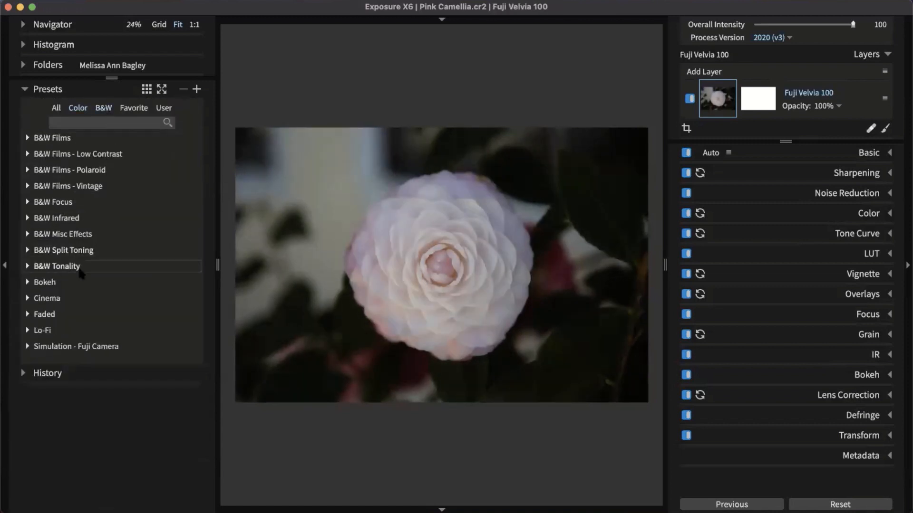
pyautogui.click(47, 139)
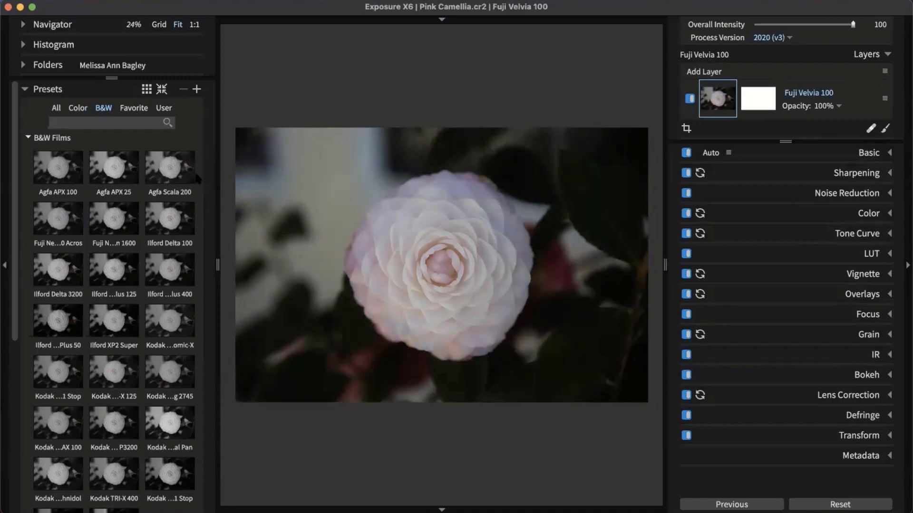
# - Add the Agfa Scala 200 preset as a new layer above Fuji Velvia 100 and set its opacity to 28%
pyautogui.moveTo(168, 174)
pyautogui.moveTo(166, 172); pyautogui.dragTo(688, 75)
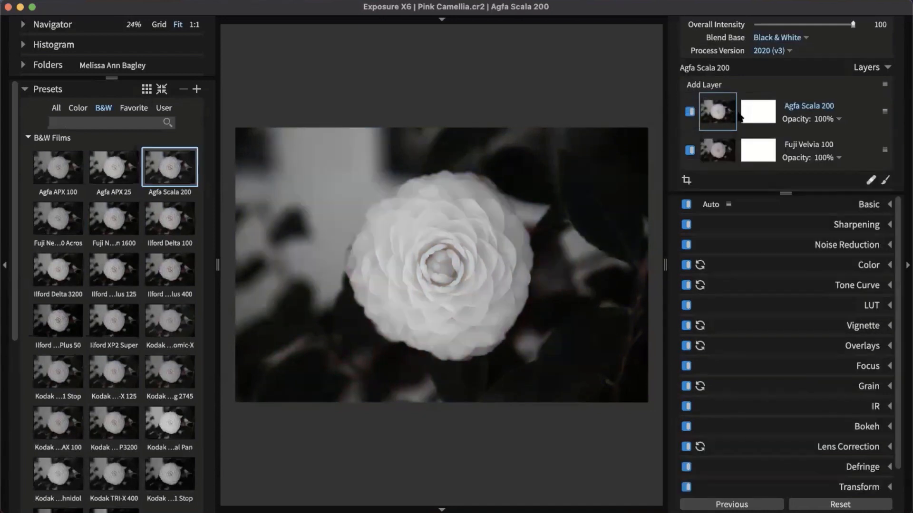
pyautogui.click(828, 119)
pyautogui.moveTo(843, 144); pyautogui.dragTo(762, 143)
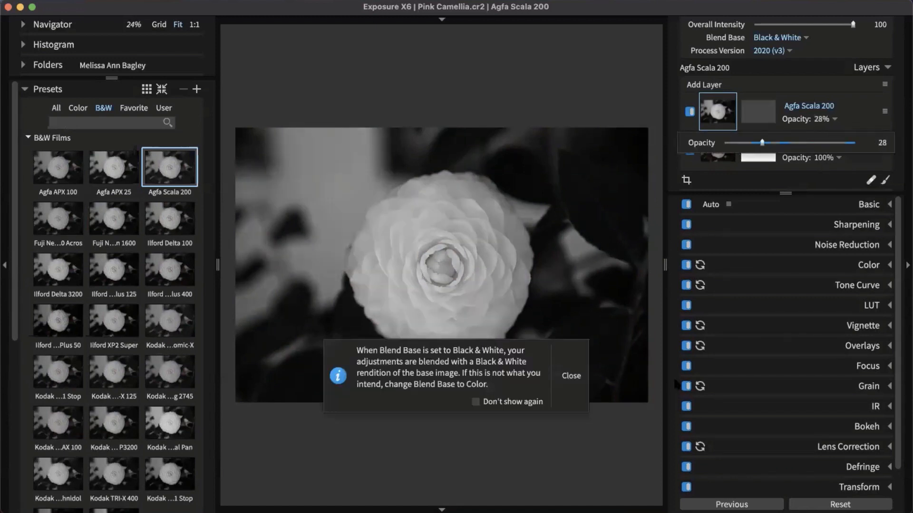
pyautogui.click(568, 375)
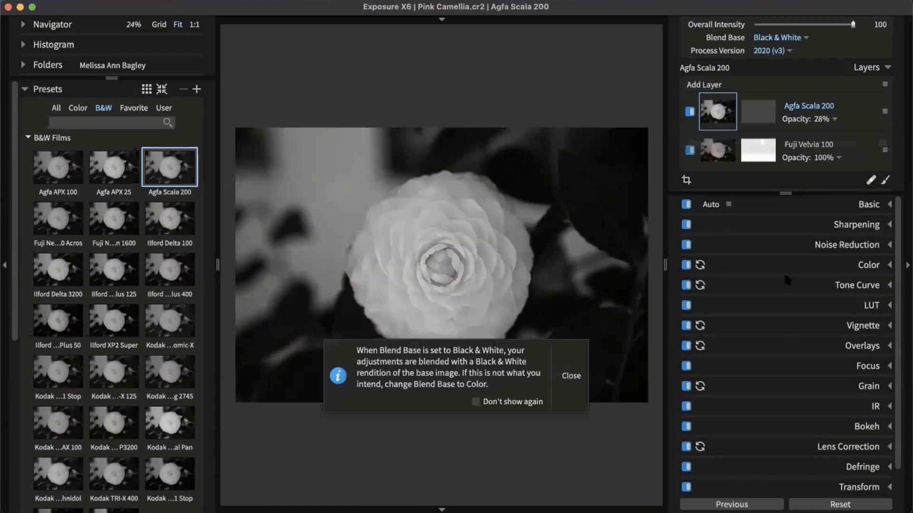
# - Dismiss the Blend Base notice and raise the Agfa Scala 200 layer's opacity to 71%
pyautogui.click(572, 376)
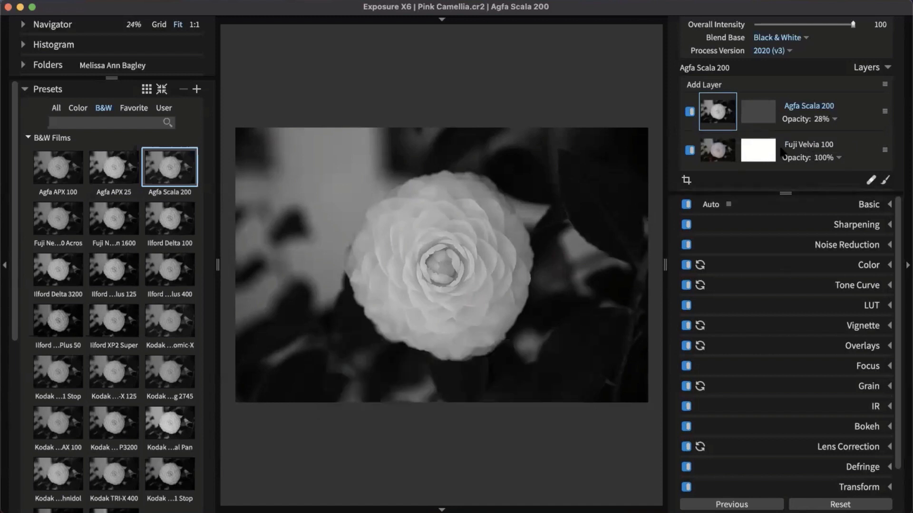
pyautogui.click(836, 120)
pyautogui.moveTo(782, 144); pyautogui.dragTo(819, 145)
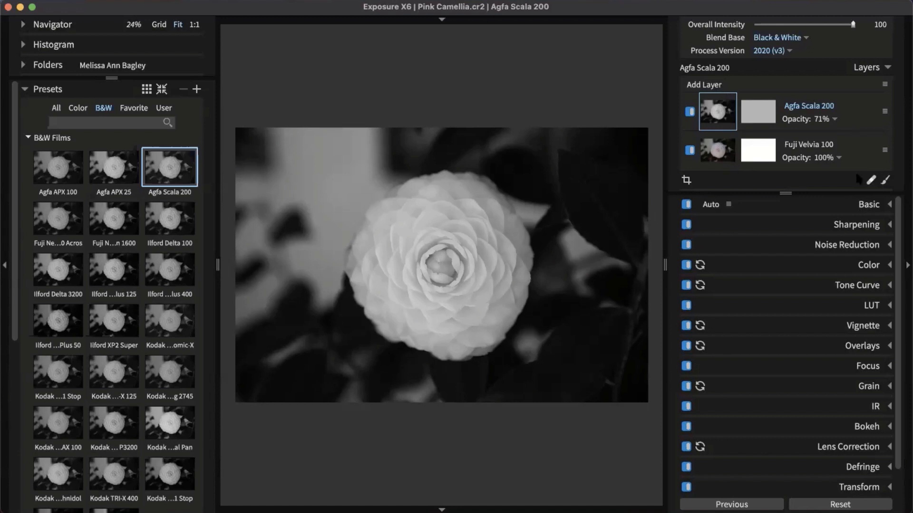
# - Delete the Agfa Scala 200 layer, then list the color presets with Color Films - Aged expanded
pyautogui.rightClick(794, 101)
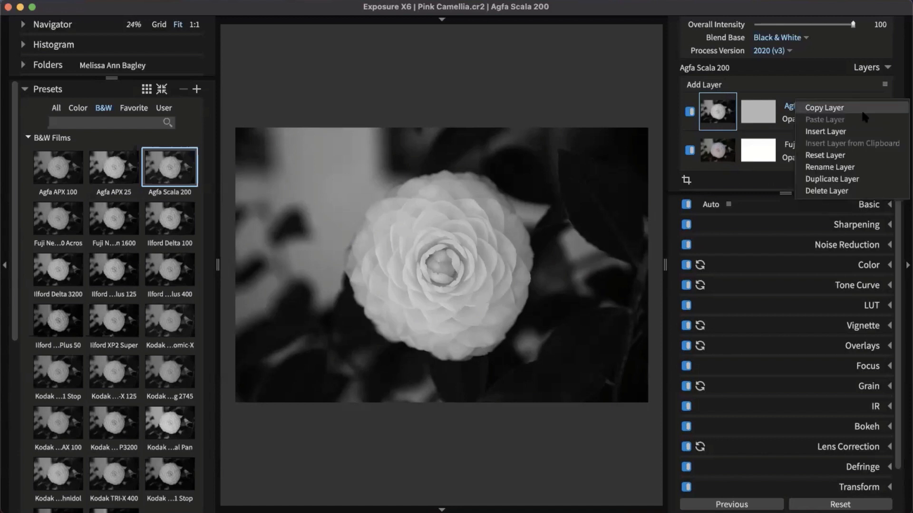
pyautogui.click(849, 190)
pyautogui.click(78, 108)
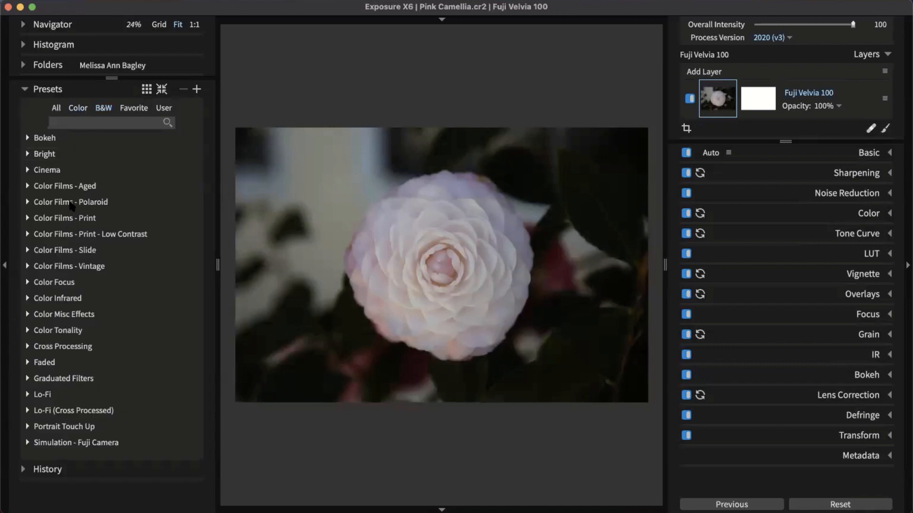
pyautogui.click(62, 186)
# - Add the Agfacolor Neu - Soft Vignette preset as a new layer above Fuji Velvia 100 and set its opacity to 40%
pyautogui.click(169, 228)
pyautogui.moveTo(169, 229); pyautogui.dragTo(713, 95)
pyautogui.click(829, 107)
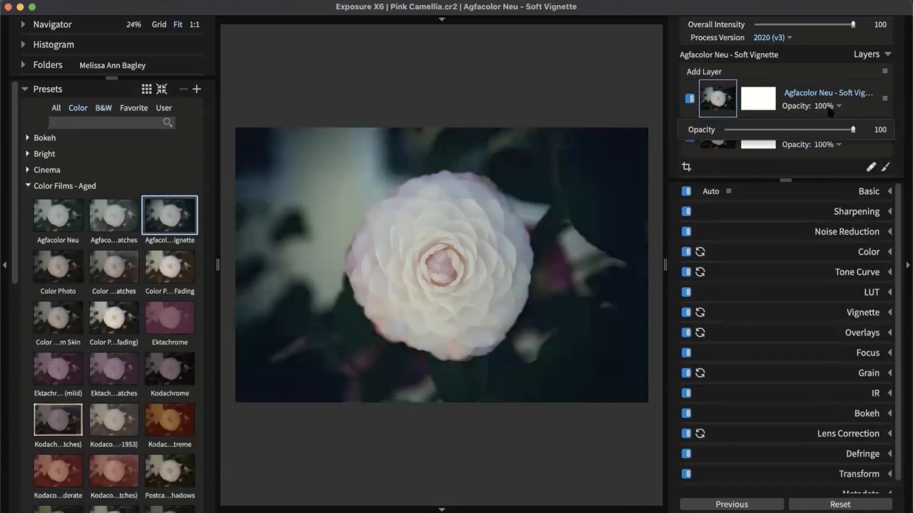
pyautogui.moveTo(844, 130); pyautogui.dragTo(793, 111)
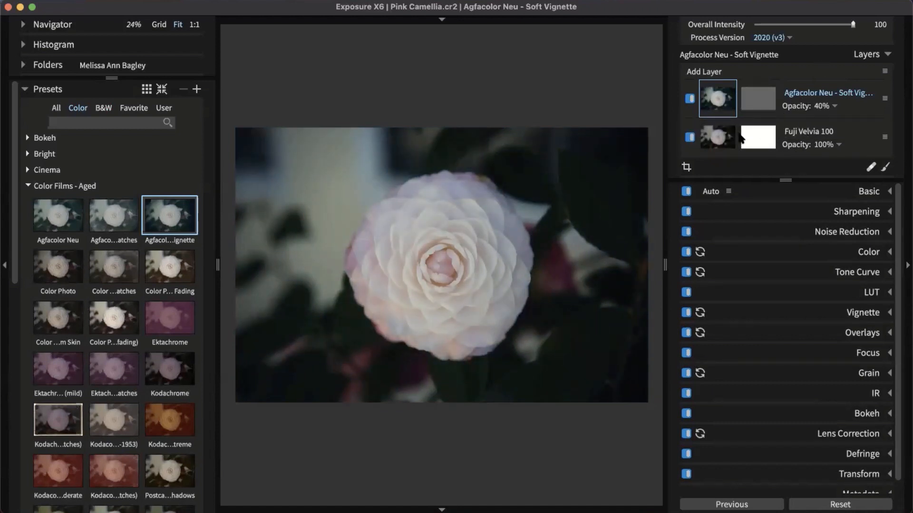
# - Reset all edits on the camellia photo and collapse the Color Films - Aged category
pyautogui.moveTo(741, 135)
pyautogui.click(841, 505)
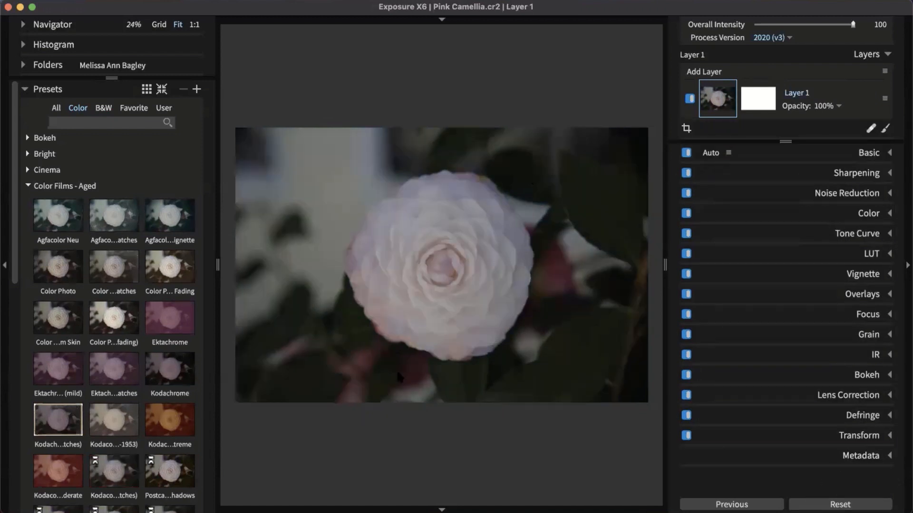
pyautogui.click(28, 186)
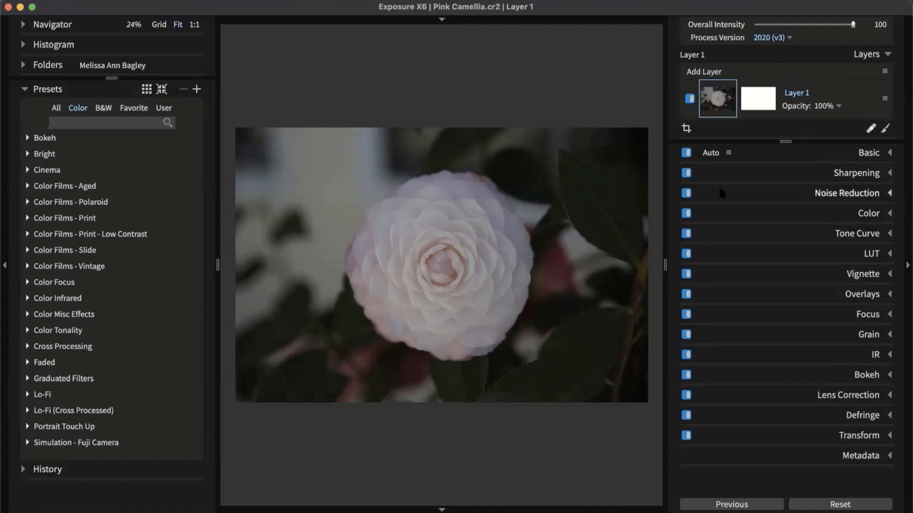
# - Return to the thumbnail grid, hide the presets side of the workspace and expand the Basic adjustments
pyautogui.press('g')
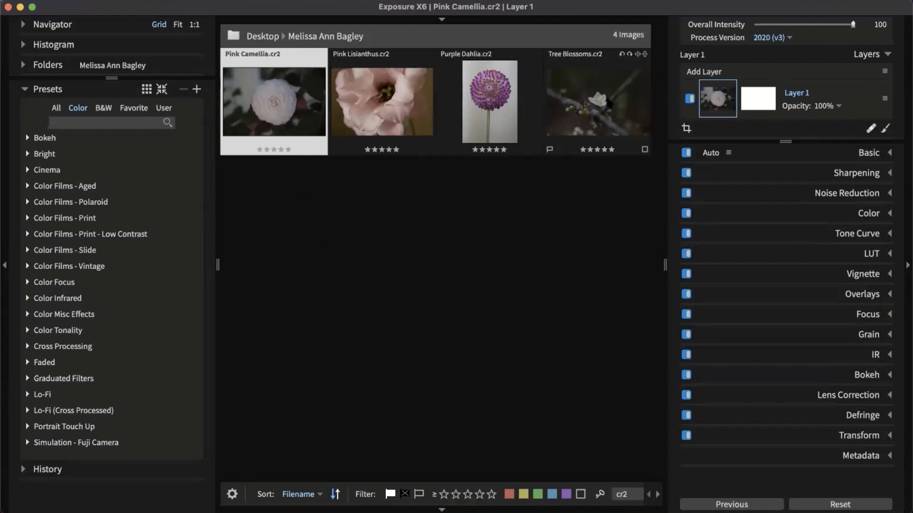
pyautogui.click(4, 149)
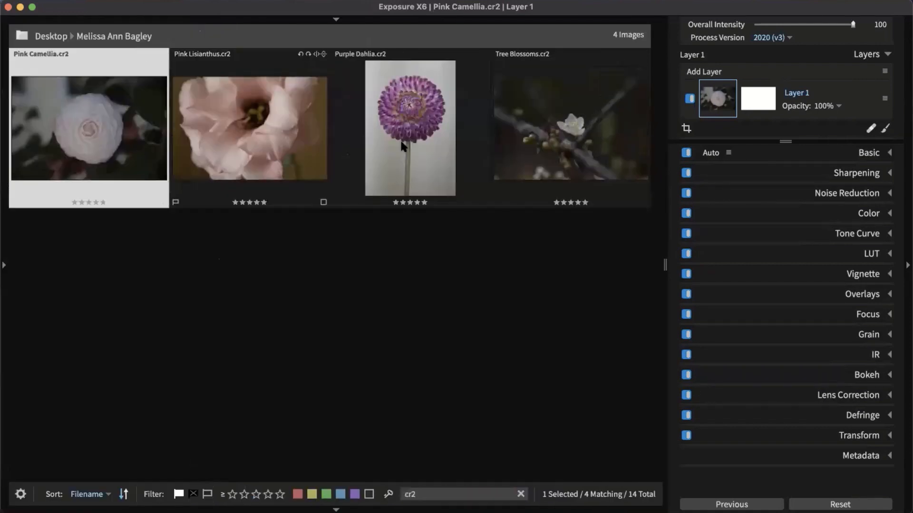
pyautogui.click(872, 154)
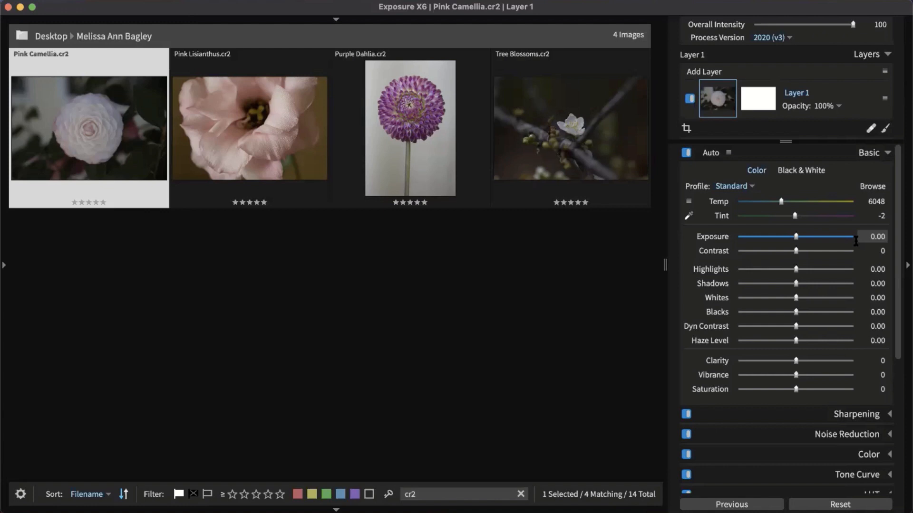
# - Apply the Auto adjustment to all four flower photos at once and clear the multiple selection
pyautogui.press('super+a')
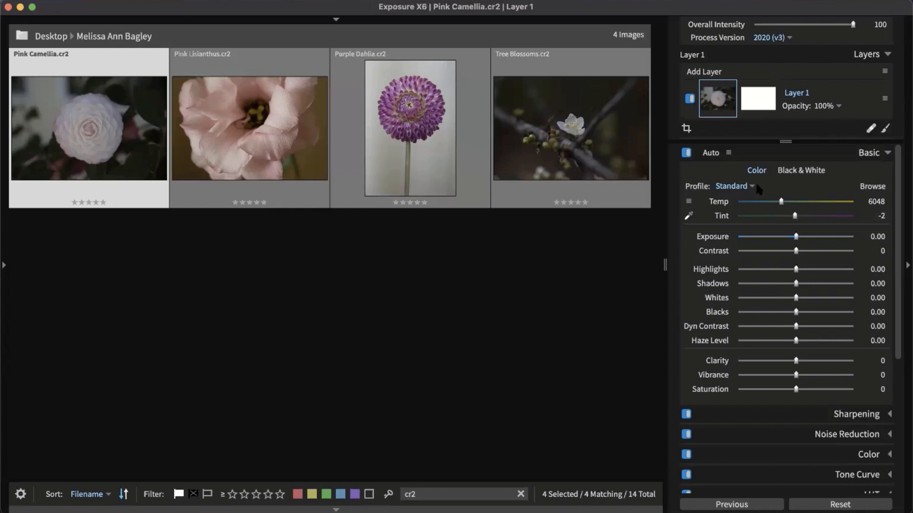
pyautogui.click(712, 152)
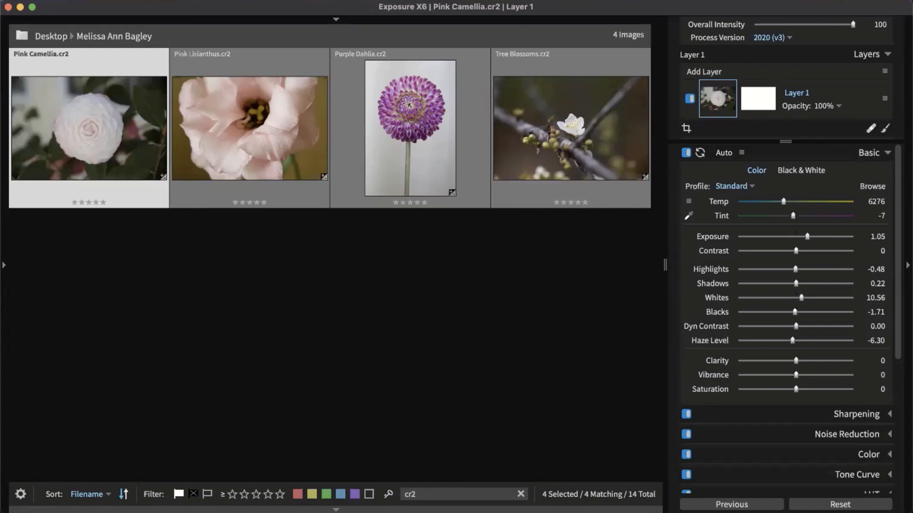
pyautogui.click(560, 252)
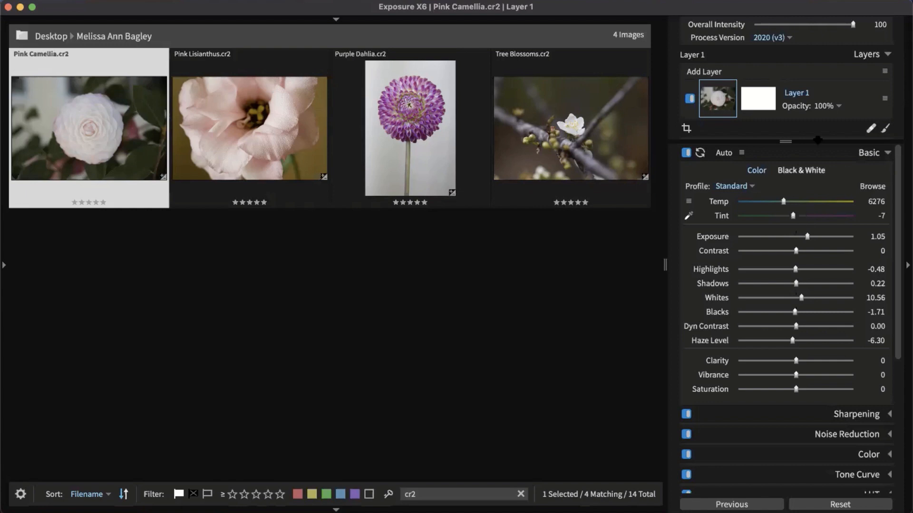
# - Compare the Basic values of Pink Camellia, Pink Lisianthus and Purple Dahlia, and review the Auto adjustment's strength options
pyautogui.click(873, 235)
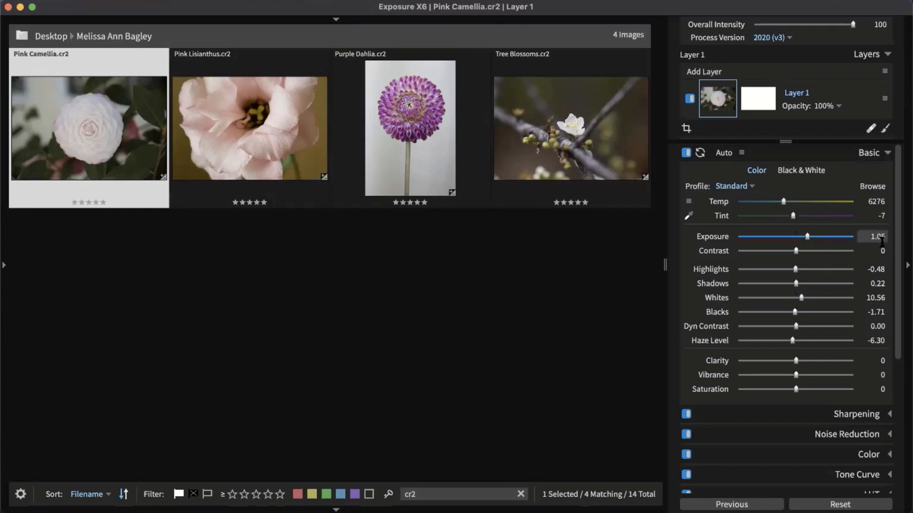
pyautogui.press('Right')
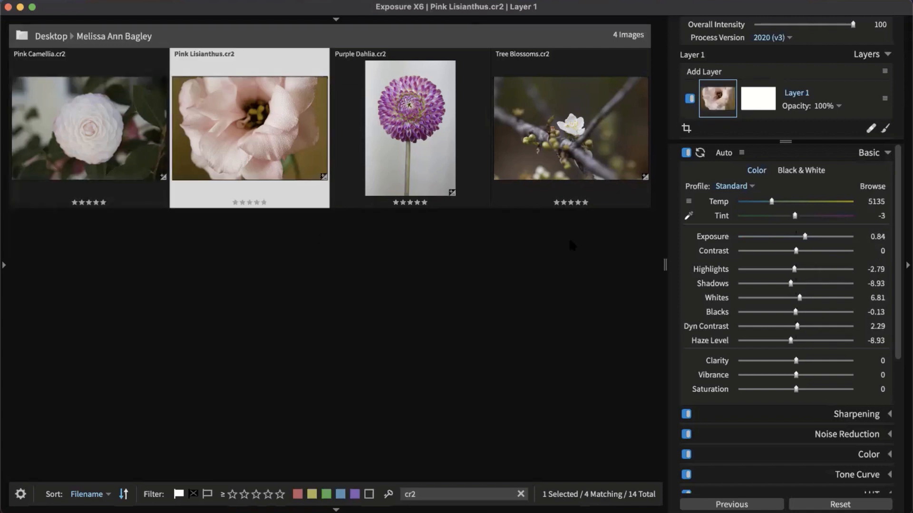
pyautogui.press('Right')
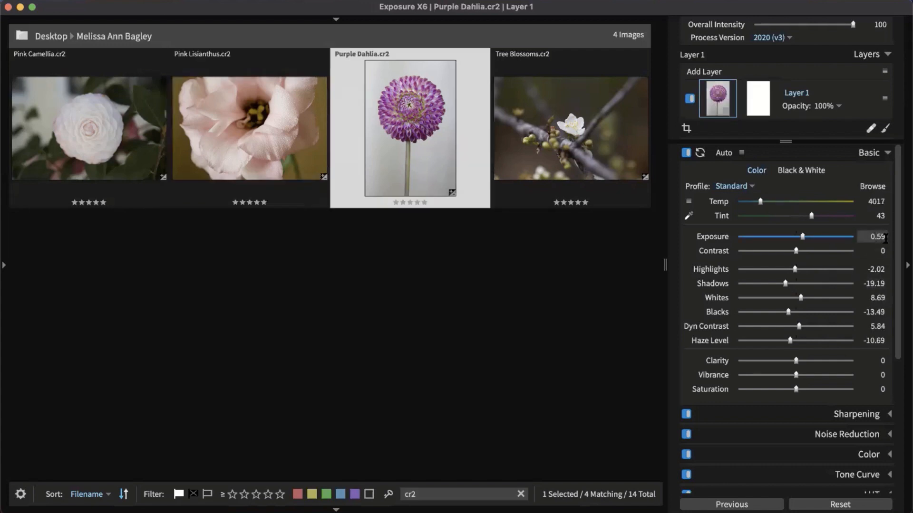
pyautogui.press('Left')
pyautogui.press('Left')
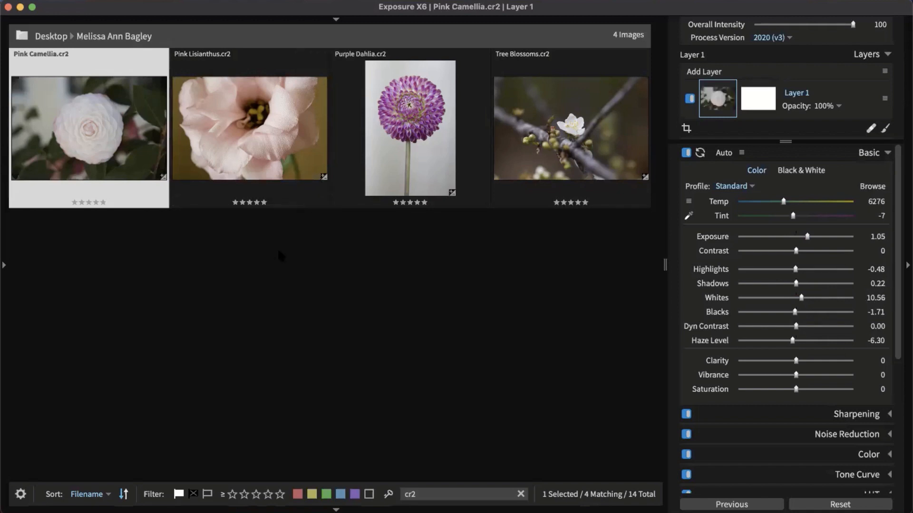
pyautogui.click(742, 153)
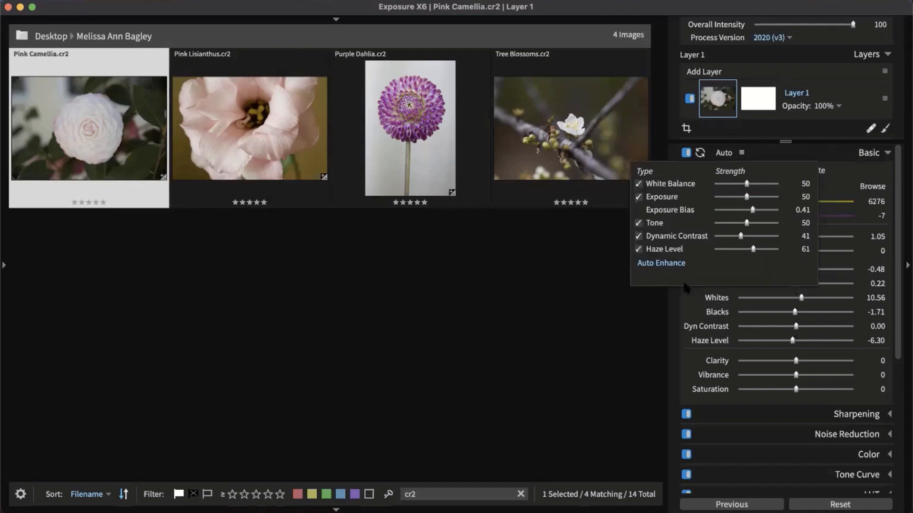
pyautogui.click(754, 151)
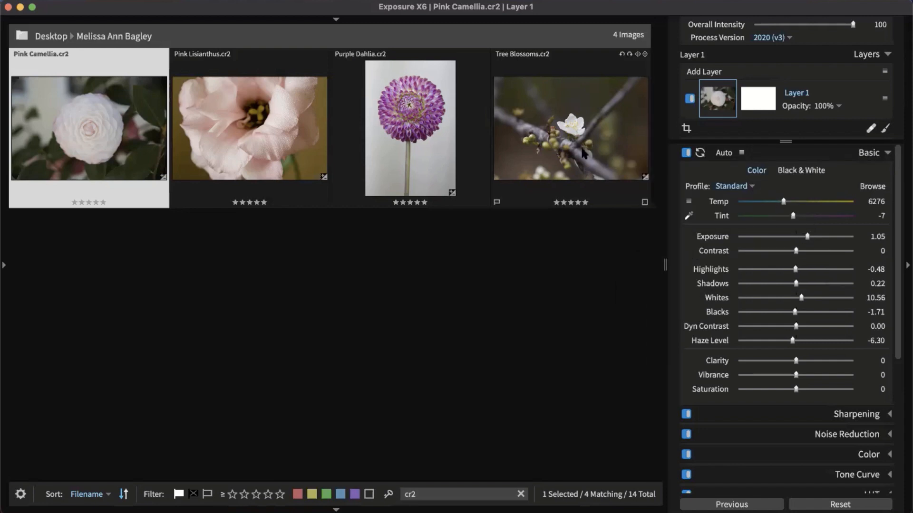
# - Rename the layer of all four photos to "Basic Edits"
pyautogui.press('super+a')
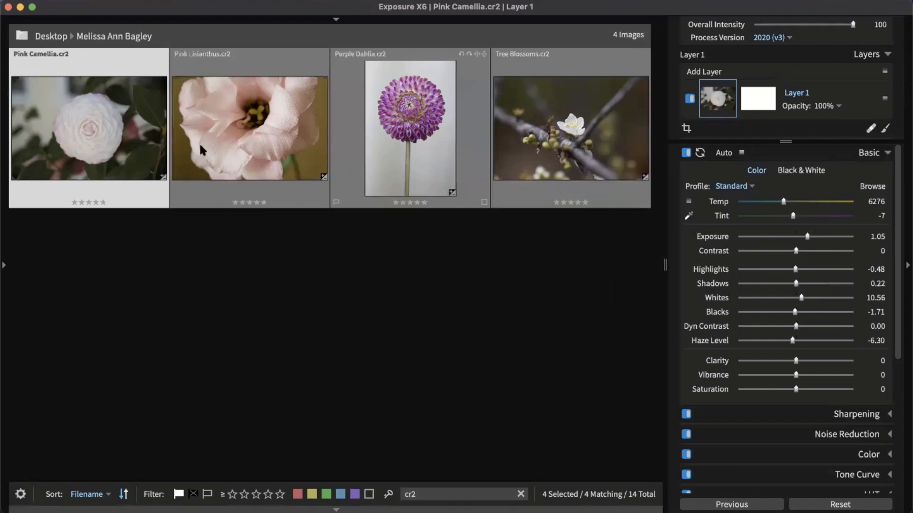
pyautogui.rightClick(795, 99)
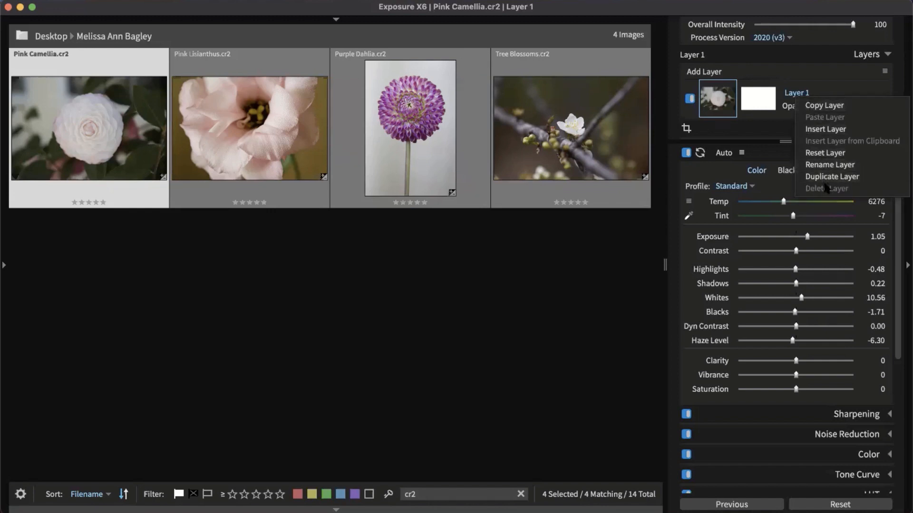
pyautogui.click(829, 164)
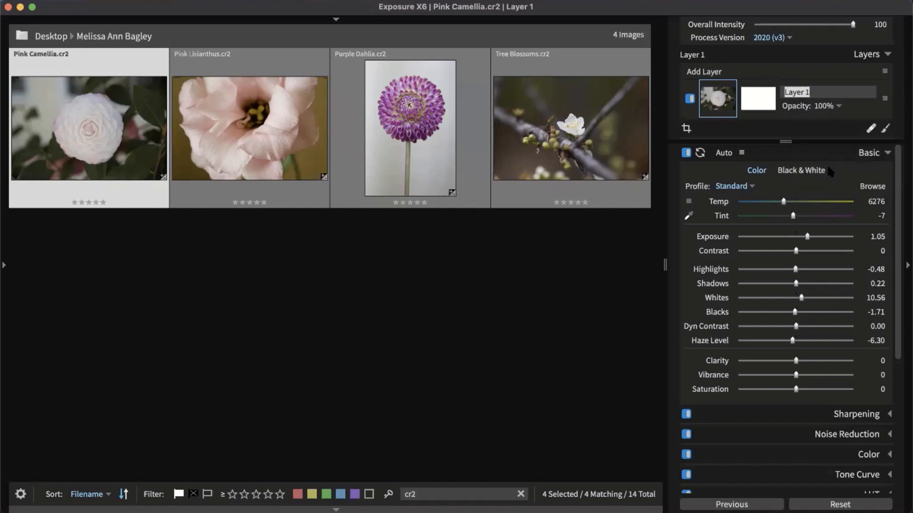
pyautogui.write('Basic Edits')
pyautogui.press('Return')
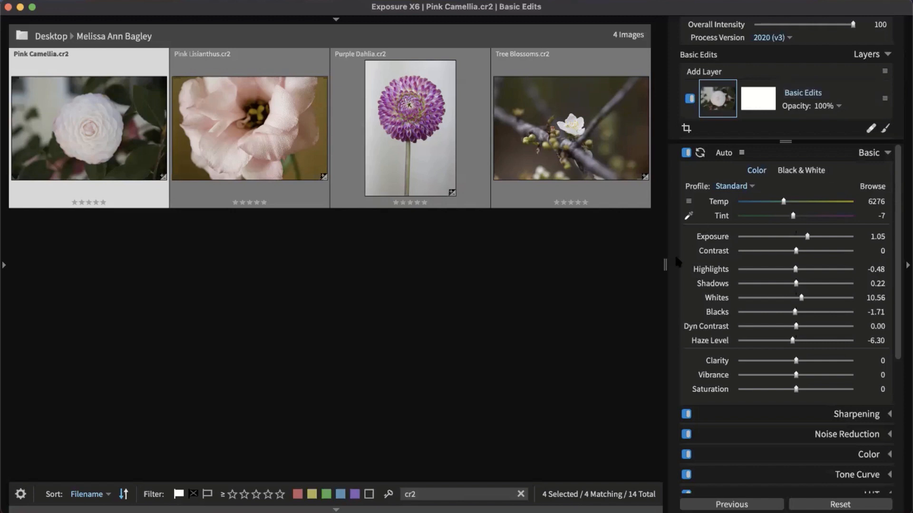
pyautogui.click(621, 317)
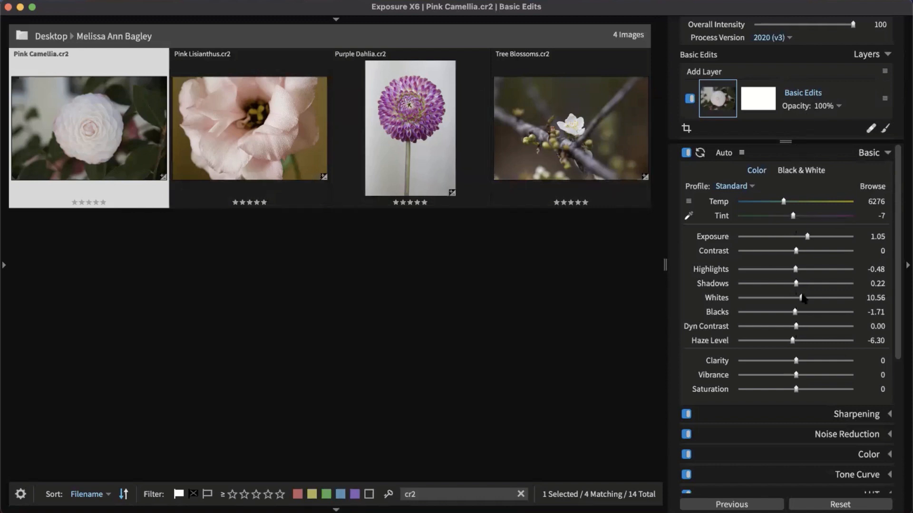
# - Lower the Blacks of Pink Camellia to -11.71, undoing the second Blacks change
pyautogui.click(786, 313)
pyautogui.click(785, 312)
pyautogui.press('super+z')
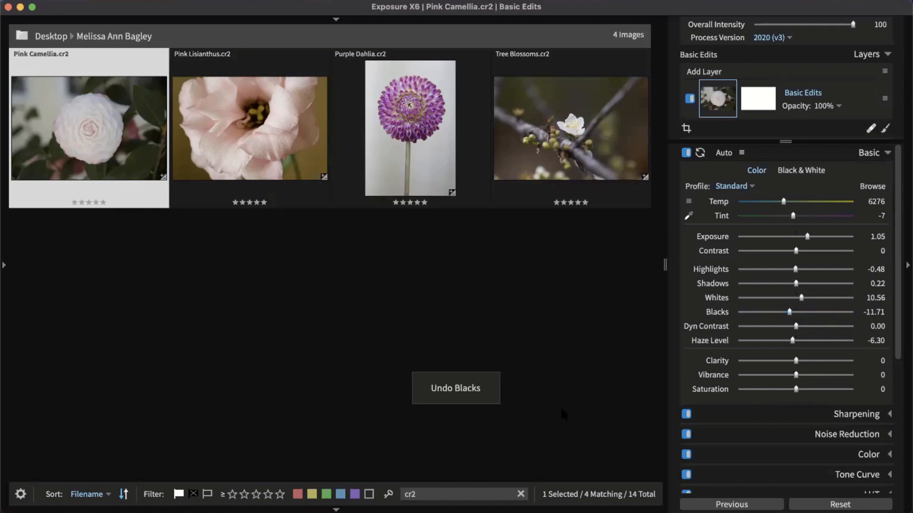
pyautogui.click(577, 383)
pyautogui.click(120, 152)
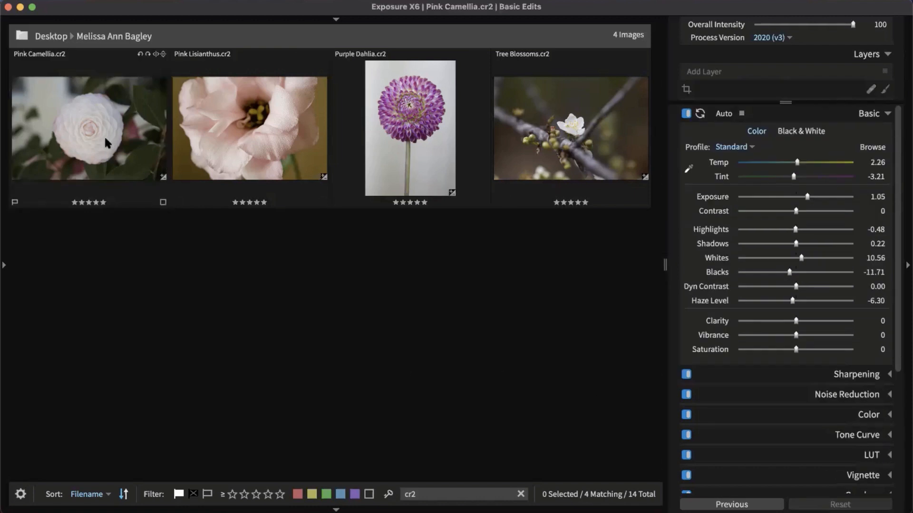
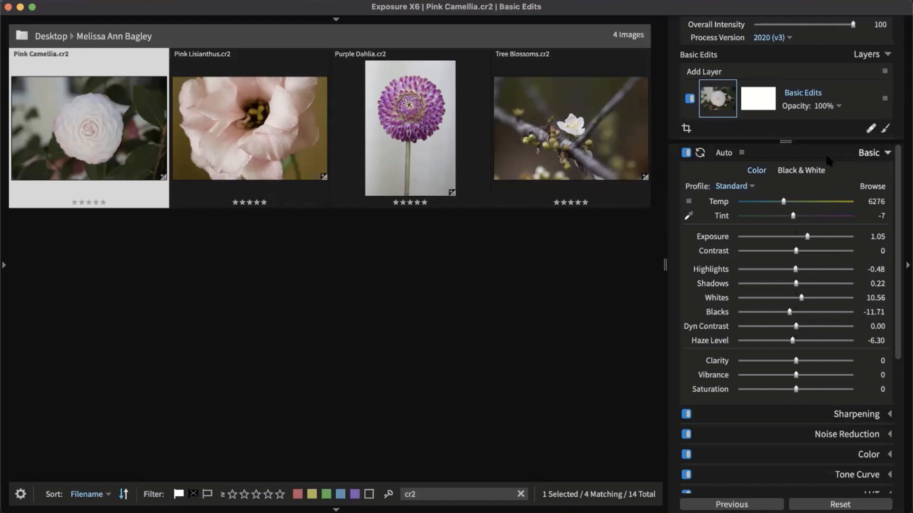
# - Open Pink Lisianthus in the single-photo view, collapse the Basic adjustments and expand the Color adjustments
pyautogui.click(323, 376)
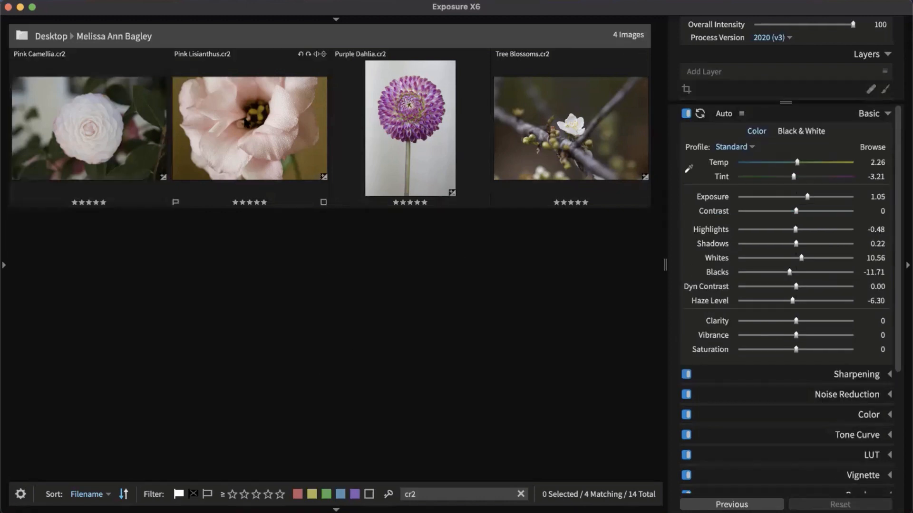
pyautogui.doubleClick(244, 126)
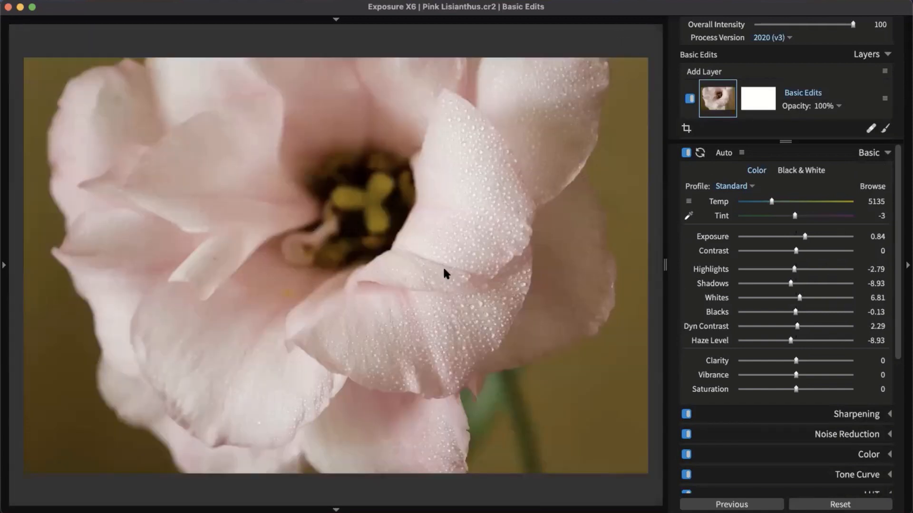
pyautogui.click(877, 157)
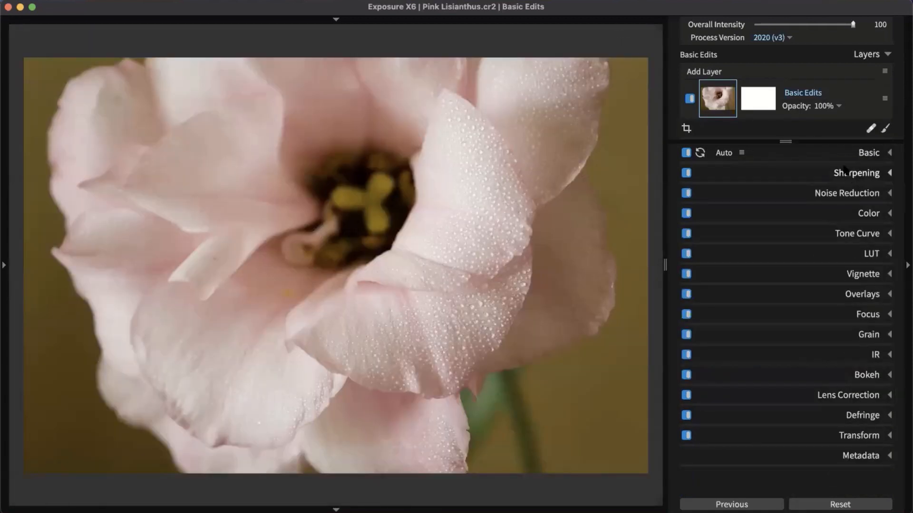
pyautogui.click(861, 218)
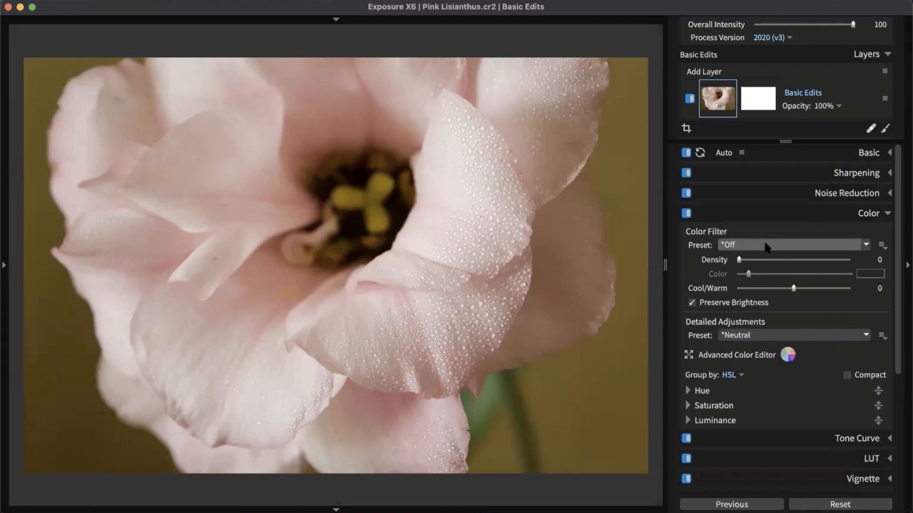
# - Try a Cool/Warm color filter value of -68 on Pink Lisianthus and reset it to 0
pyautogui.moveTo(793, 289); pyautogui.dragTo(759, 293)
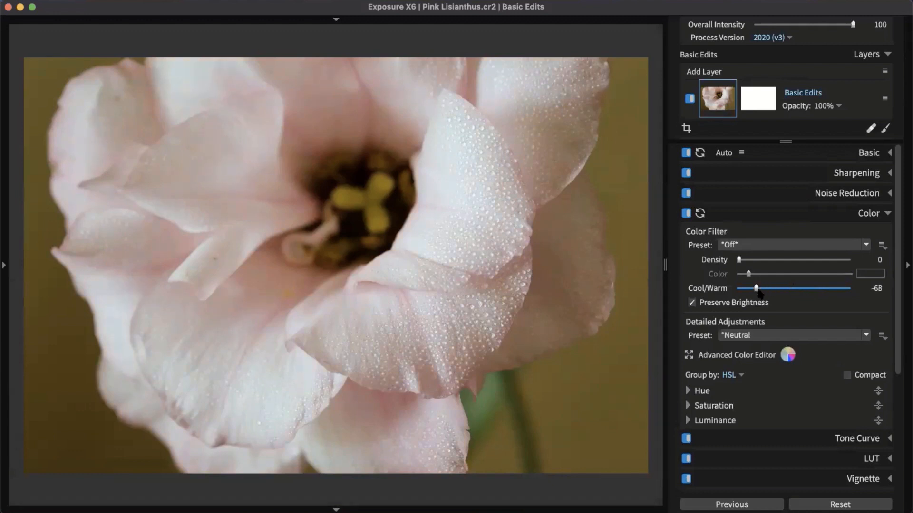
pyautogui.doubleClick(758, 291)
# - Expand the Hue sliders under the detailed color adjustments
pyautogui.scroll(-3, 788, 341)
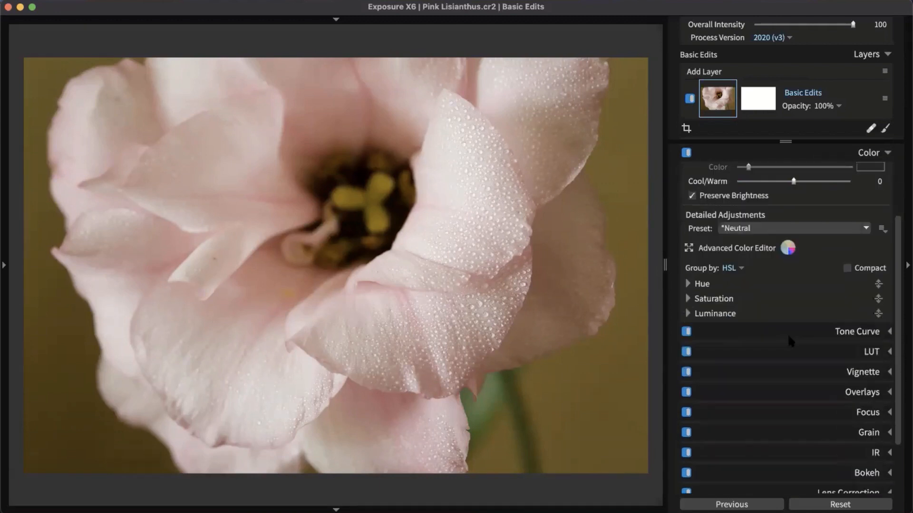
pyautogui.click(688, 285)
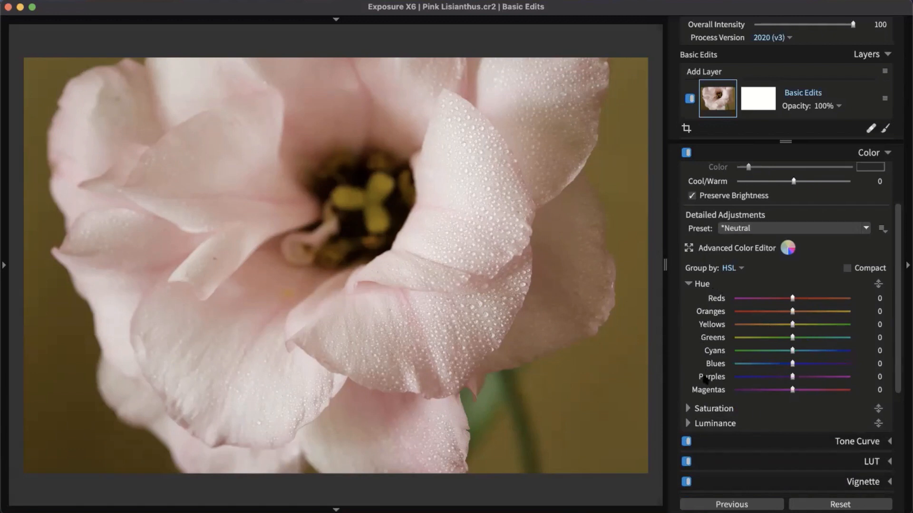
# - Expand the Saturation and Luminance slider groups under the detailed color adjustments
pyautogui.click(688, 408)
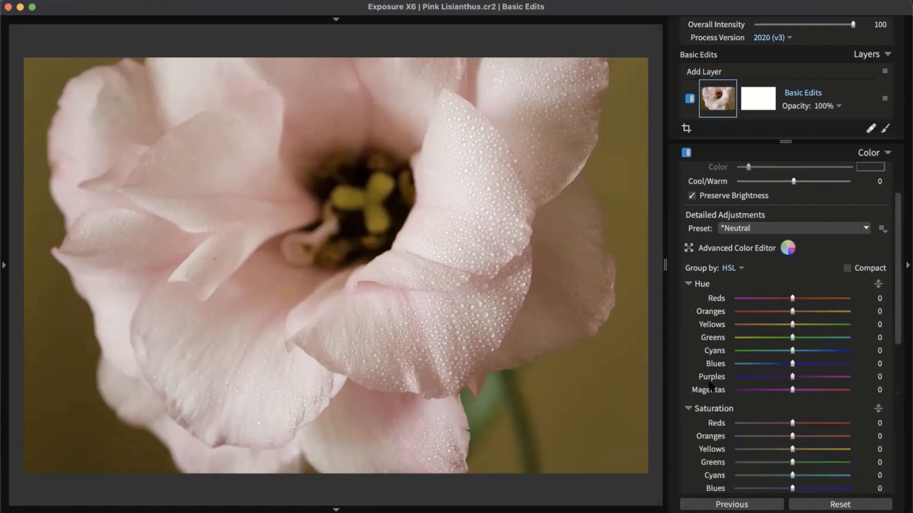
pyautogui.click(689, 471)
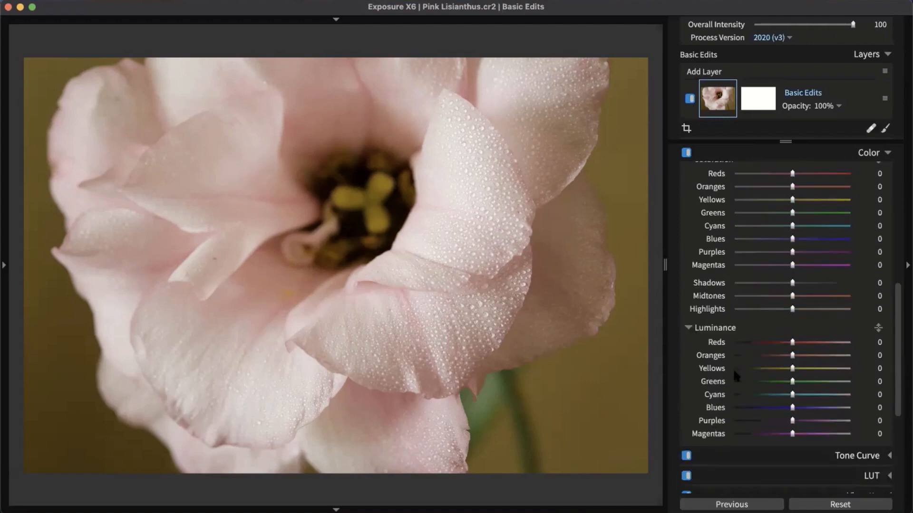
pyautogui.scroll(5, 733, 369)
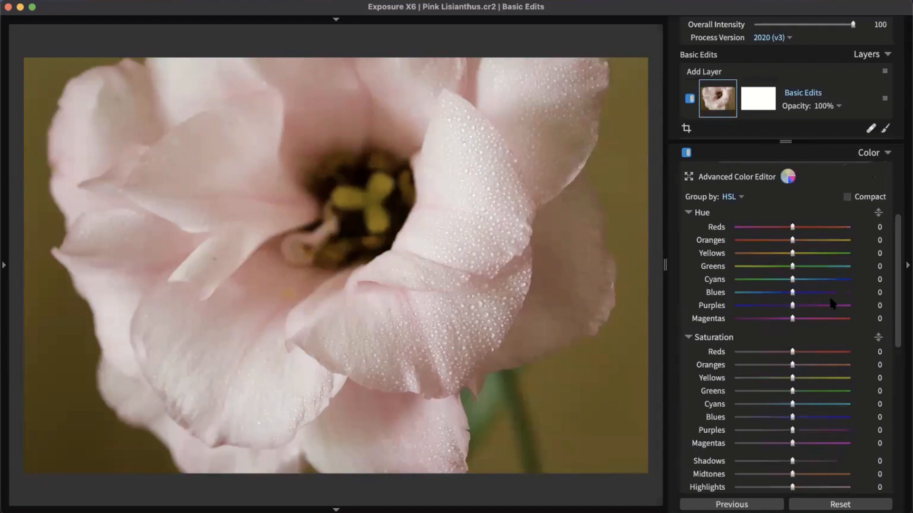
pyautogui.scroll(3, 832, 304)
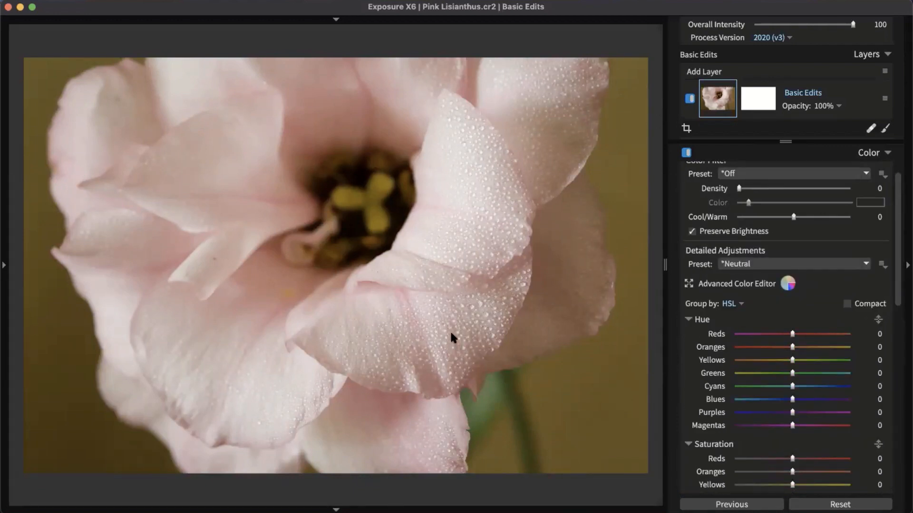
# - Try a Reds hue value of -85 on Pink Lisianthus and reset it to 0
pyautogui.scroll(-1, 799, 357)
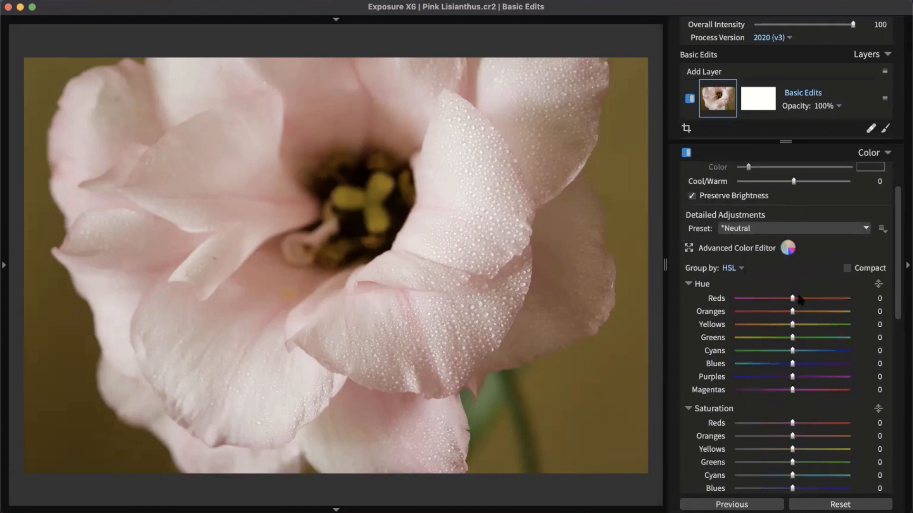
pyautogui.moveTo(792, 298); pyautogui.dragTo(745, 298)
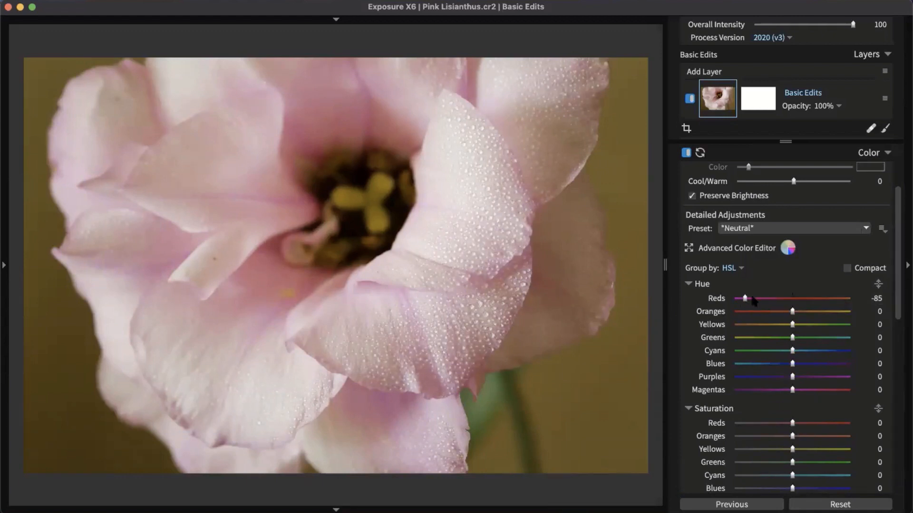
pyautogui.doubleClick(746, 299)
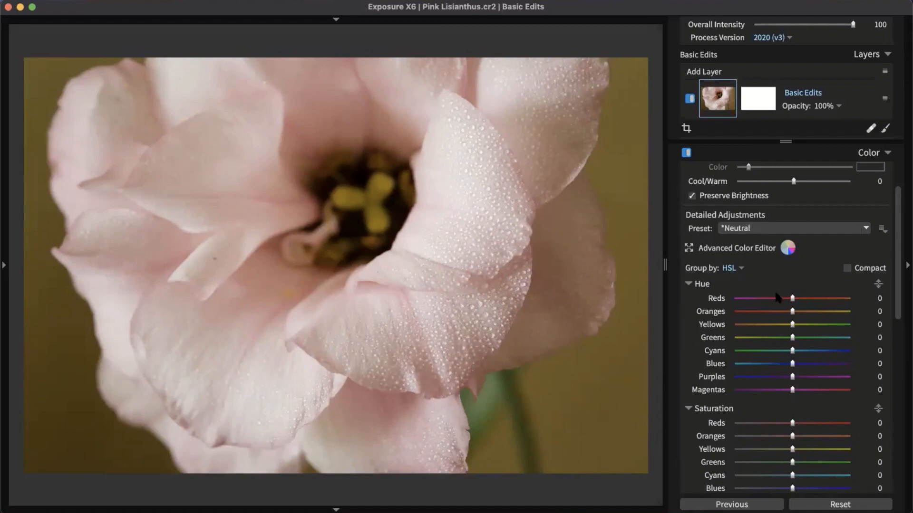
# - Set the Hue of Oranges to -56 and of Reds to -33, and collapse the Hue sliders
pyautogui.moveTo(793, 312); pyautogui.dragTo(777, 299)
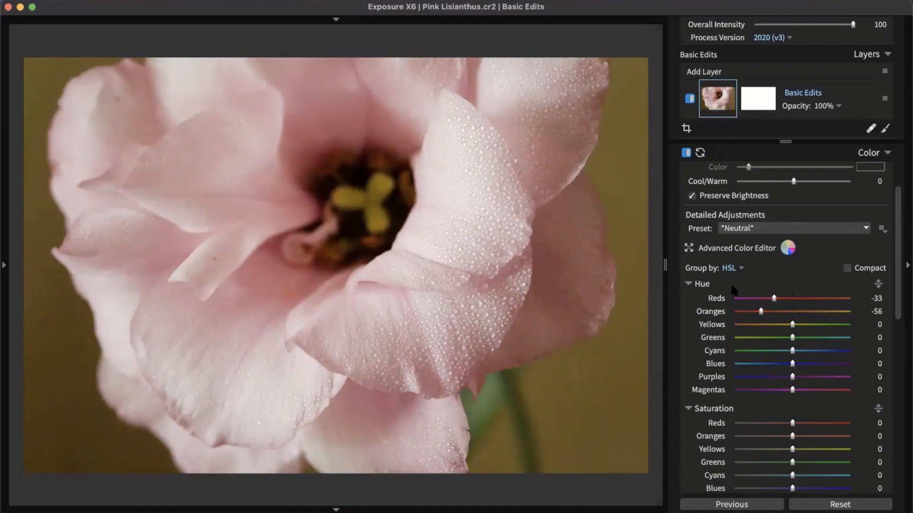
pyautogui.click(693, 281)
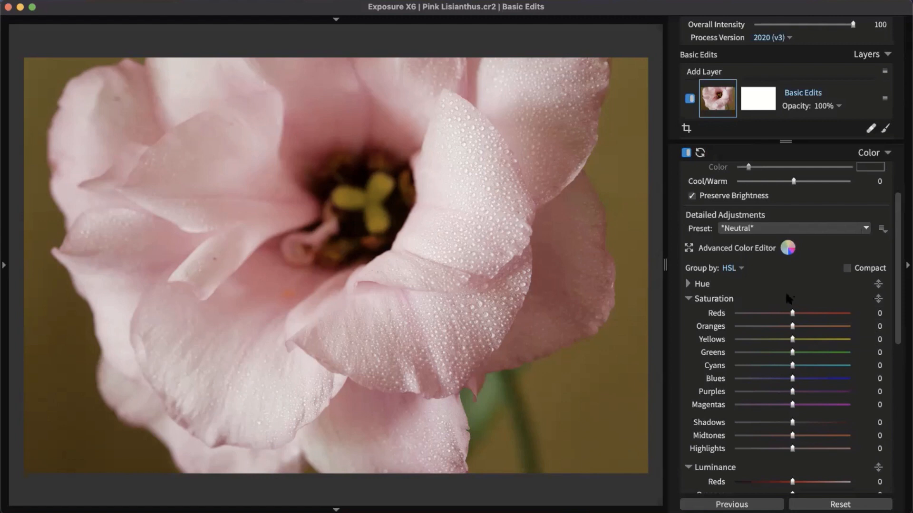
# - Try shifting the Saturation of Highlights and lowering Shadows to -100, and settle on Shadows at -9 with Highlights at 0
pyautogui.scroll(-2, 785, 290)
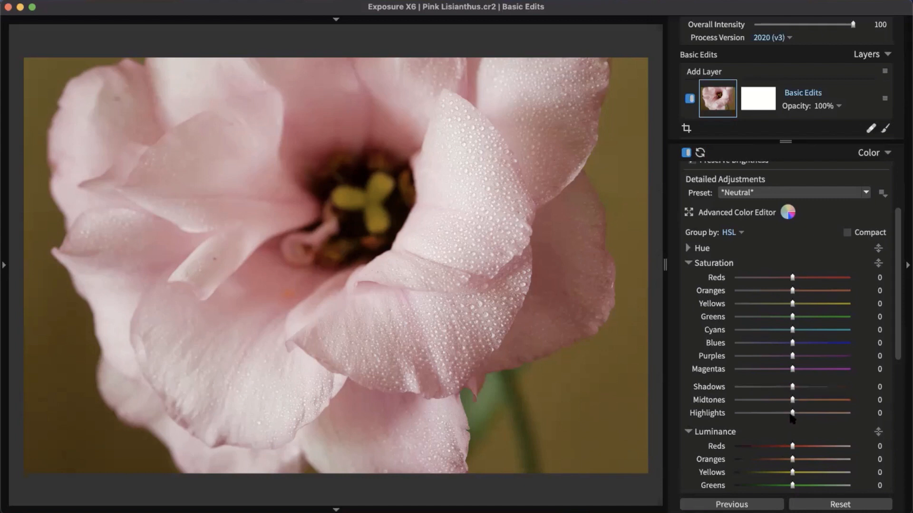
pyautogui.moveTo(792, 414); pyautogui.dragTo(770, 416)
pyautogui.moveTo(792, 387); pyautogui.dragTo(600, 355)
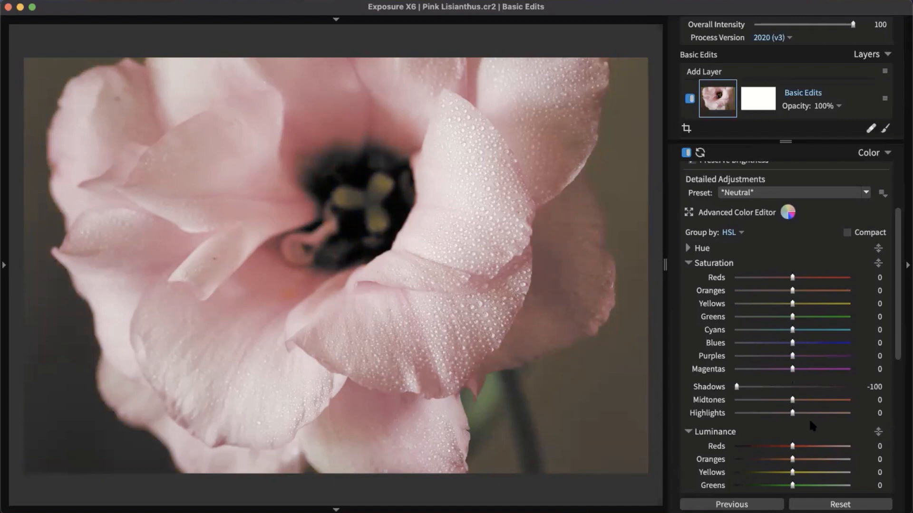
pyautogui.click(791, 388)
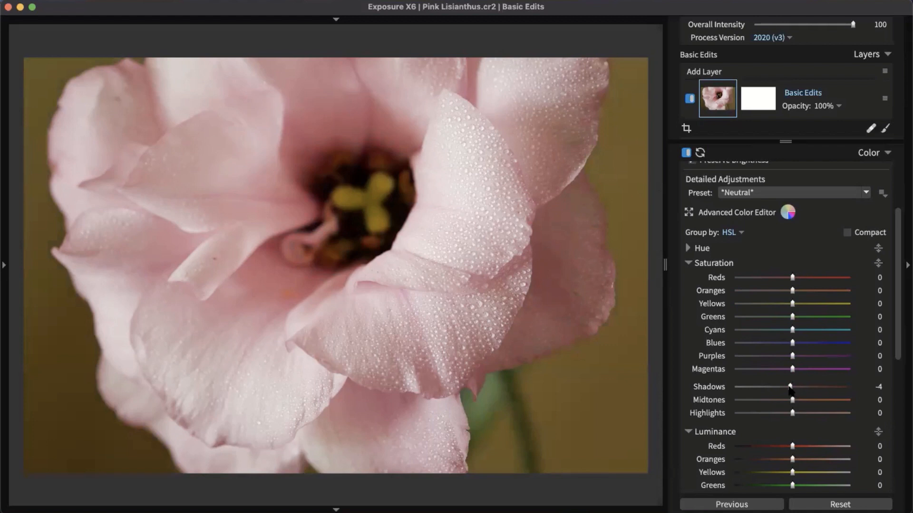
pyautogui.moveTo(789, 391); pyautogui.dragTo(787, 390)
# - Use the Luminance on-image adjustment tool on the flower's center to set Oranges to 27 and Yellows to 33
pyautogui.scroll(-4, 773, 401)
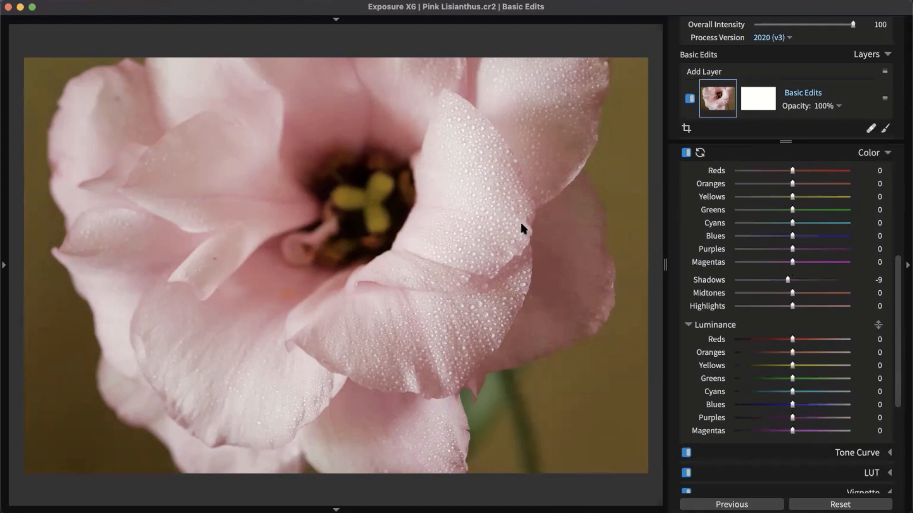
pyautogui.click(878, 325)
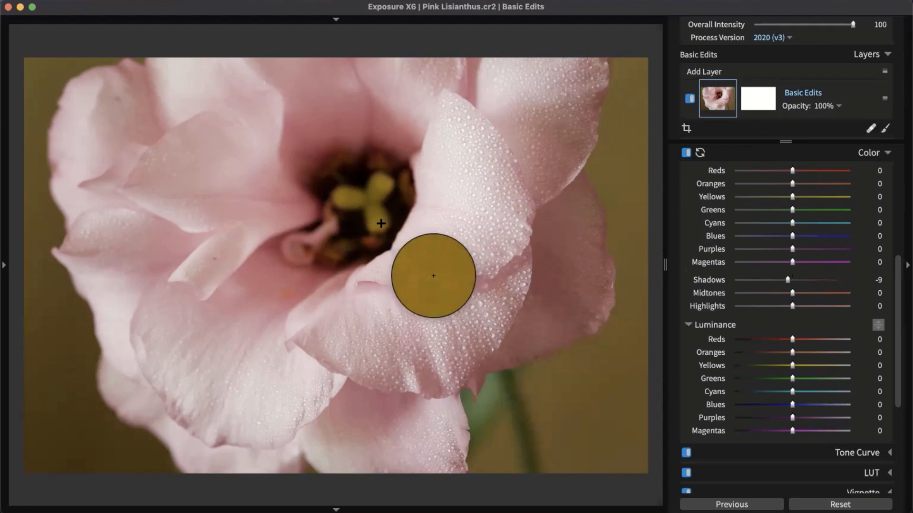
pyautogui.moveTo(381, 224); pyautogui.dragTo(371, 120)
pyautogui.moveTo(371, 163); pyautogui.dragTo(405, 193)
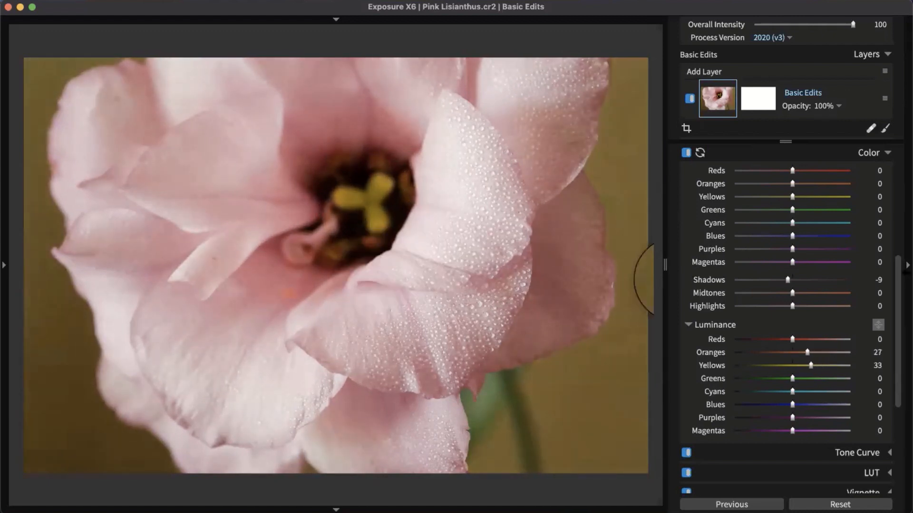
pyautogui.press('Escape')
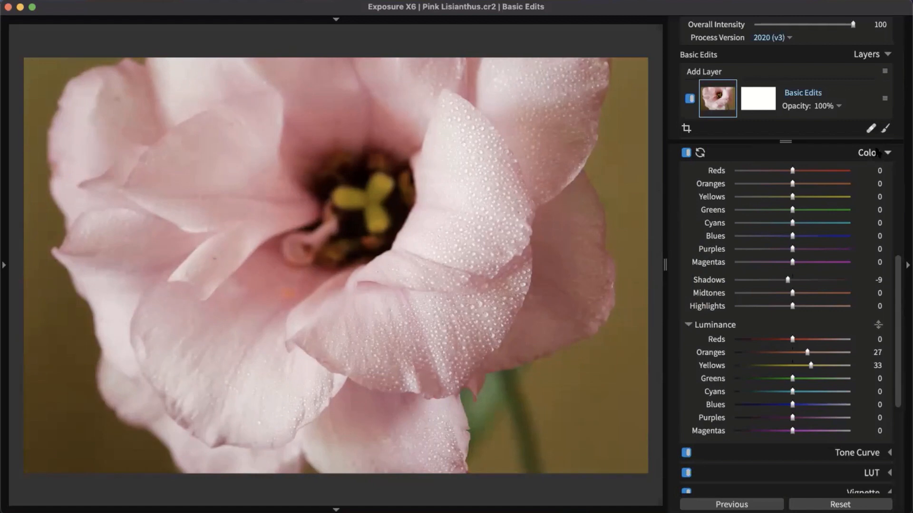
# - Collapse the Color adjustments and expand the Tone Curve section to review its tone and split toning controls
pyautogui.click(878, 153)
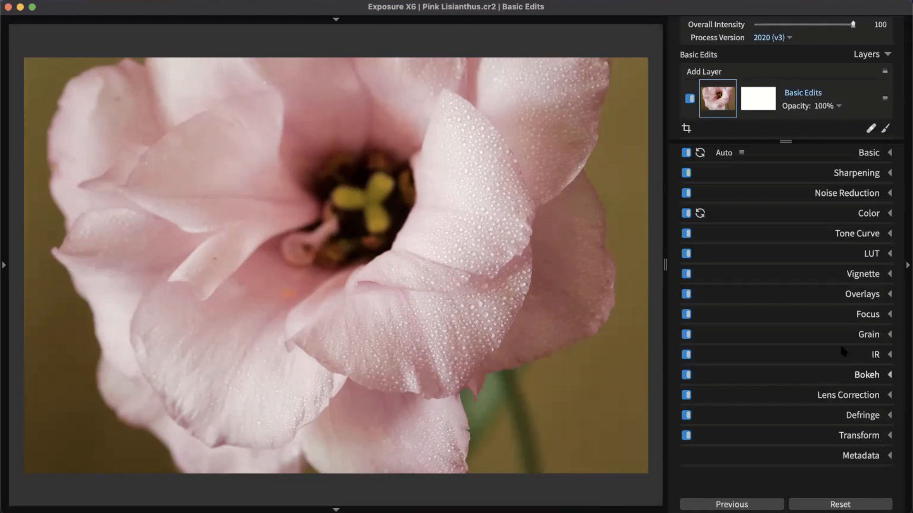
pyautogui.click(869, 236)
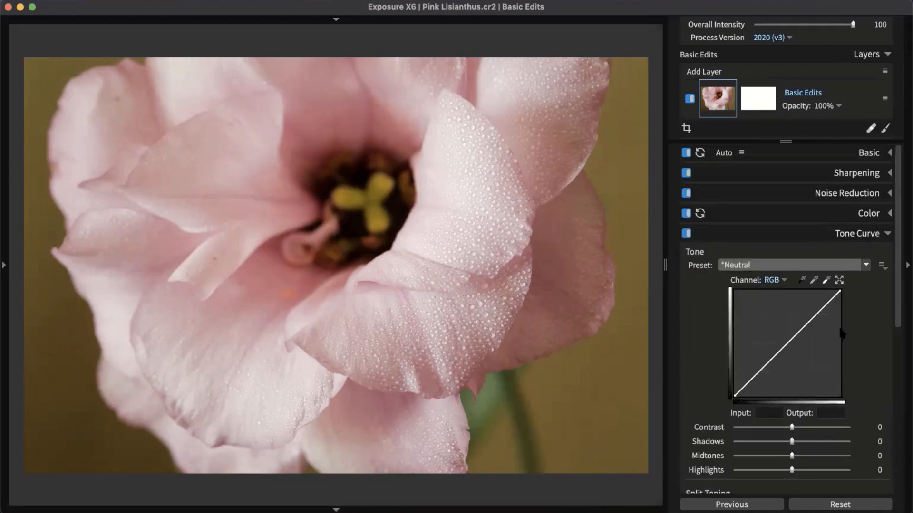
pyautogui.scroll(-3, 882, 396)
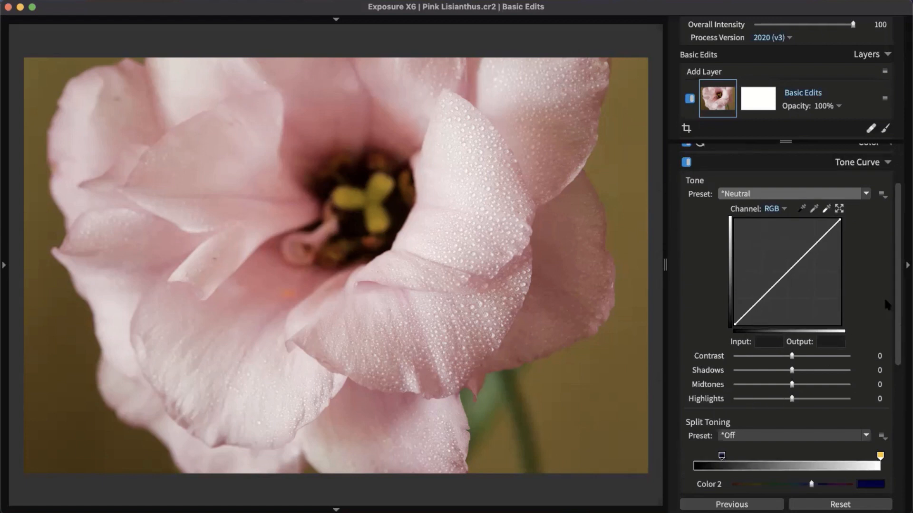
pyautogui.scroll(-2, 896, 308)
pyautogui.scroll(2, 898, 314)
pyautogui.scroll(-2, 897, 328)
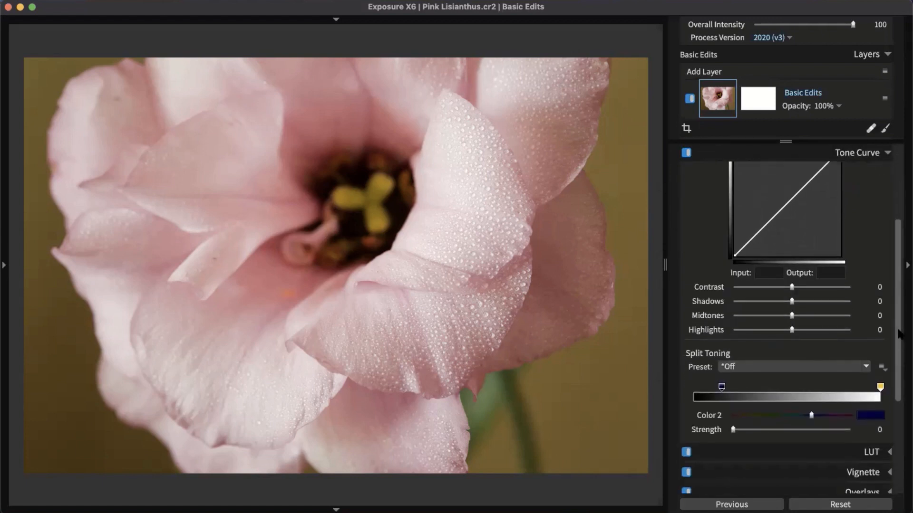
pyautogui.scroll(2, 897, 309)
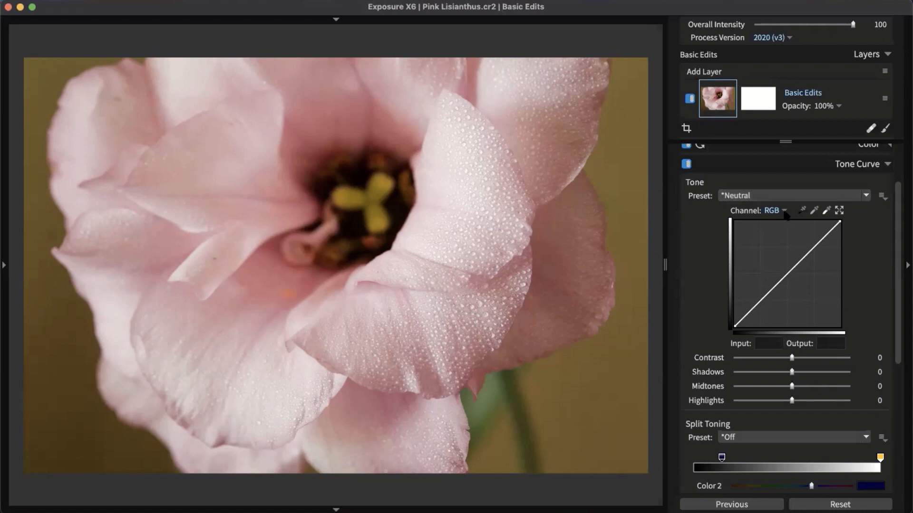
# - Apply the Milky Blacks tone curve preset and remove the curve point near the shadows
pyautogui.click(868, 196)
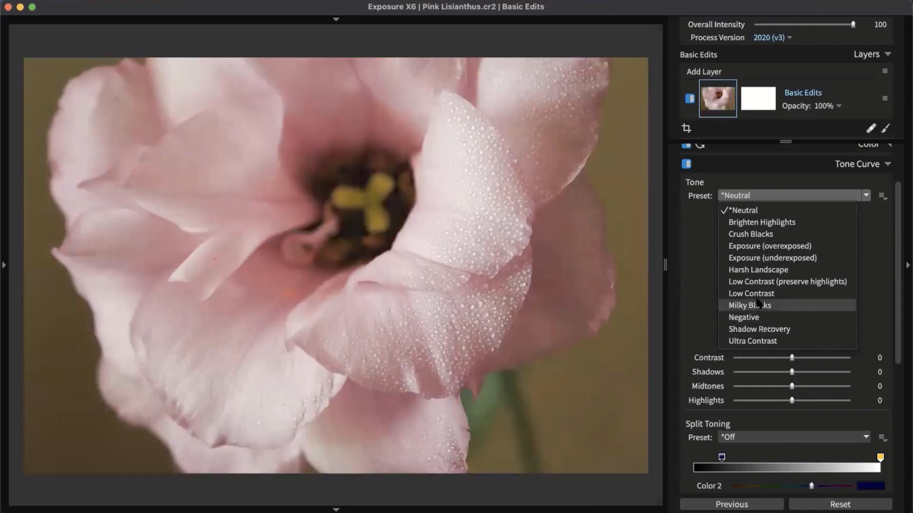
pyautogui.click(758, 305)
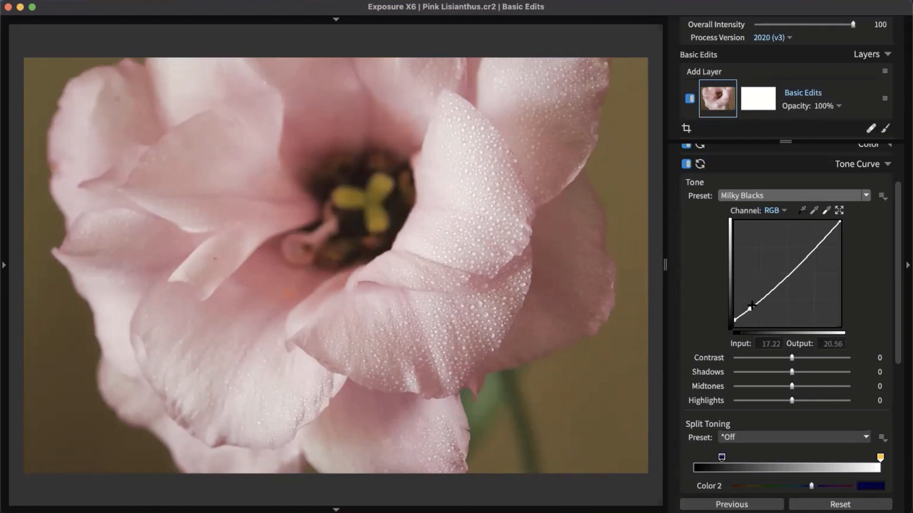
pyautogui.moveTo(750, 307); pyautogui.dragTo(710, 307)
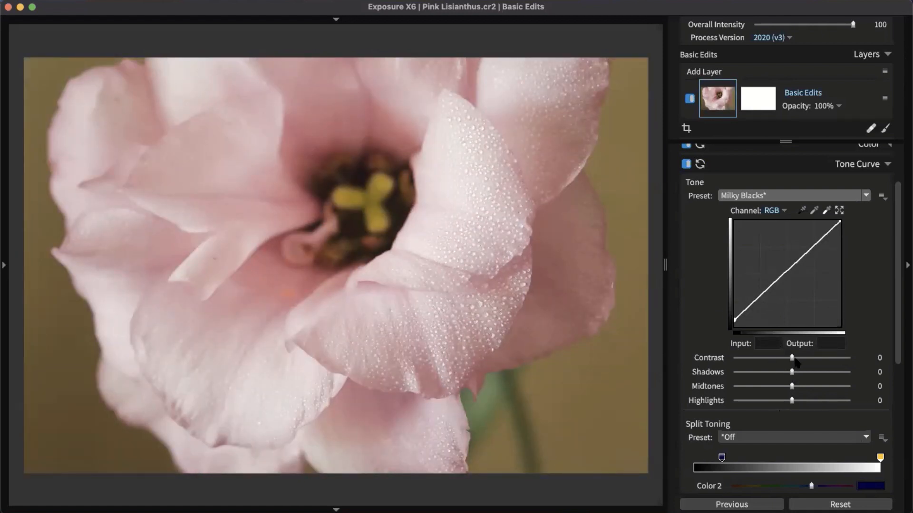
# - Try a tone curve Contrast of 75 and reset it to 0
pyautogui.moveTo(792, 358); pyautogui.dragTo(833, 359)
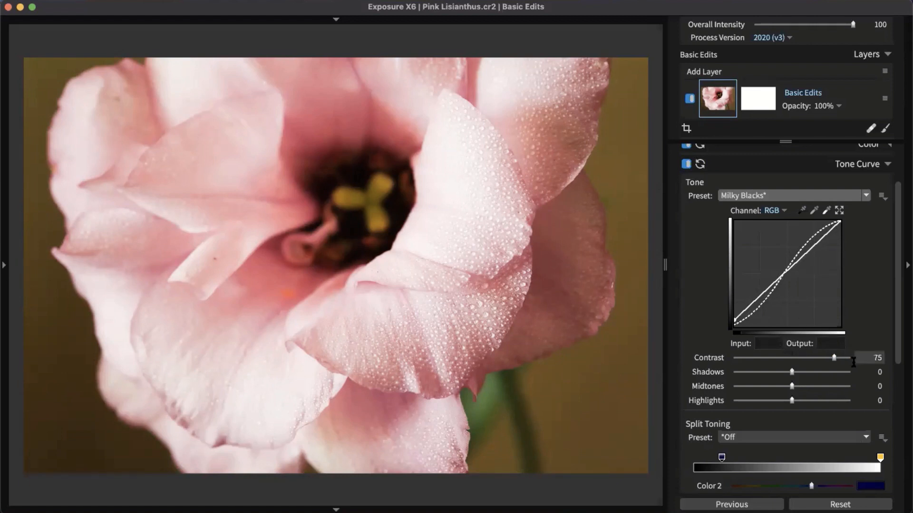
pyautogui.doubleClick(838, 359)
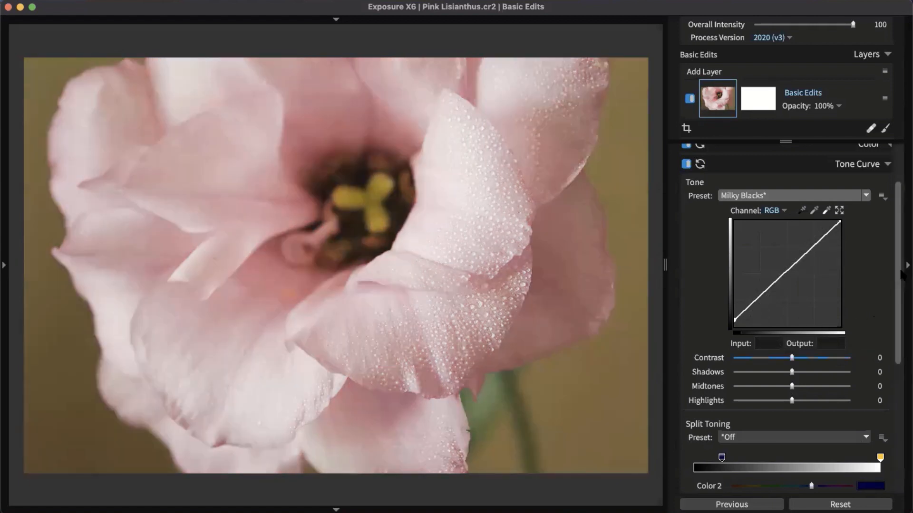
# - Apply the Creamy Highlights/Cyan Shadows split toning preset for color photos
pyautogui.scroll(-3, 799, 321)
pyautogui.click(766, 338)
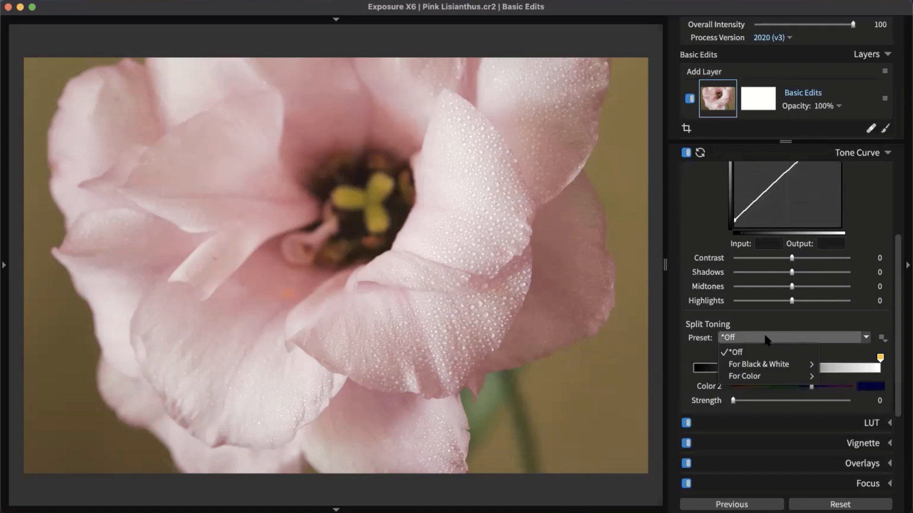
pyautogui.moveTo(779, 365)
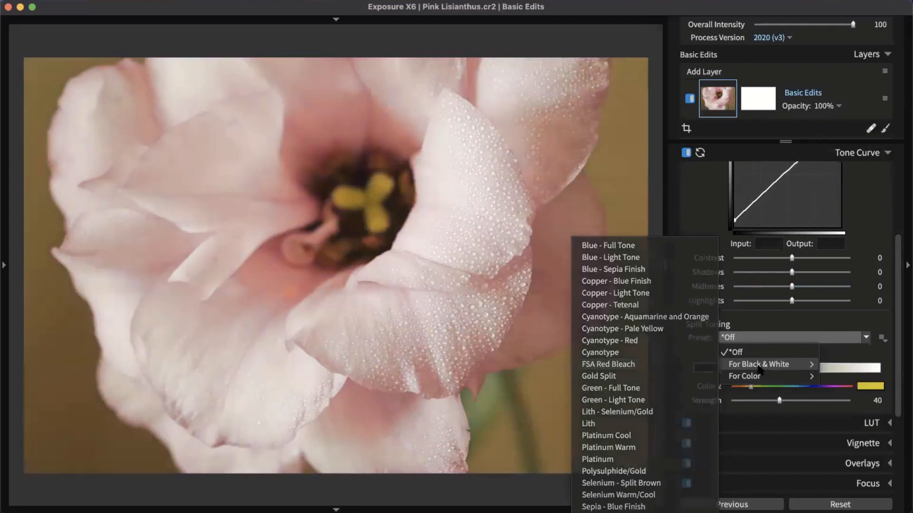
pyautogui.moveTo(744, 376)
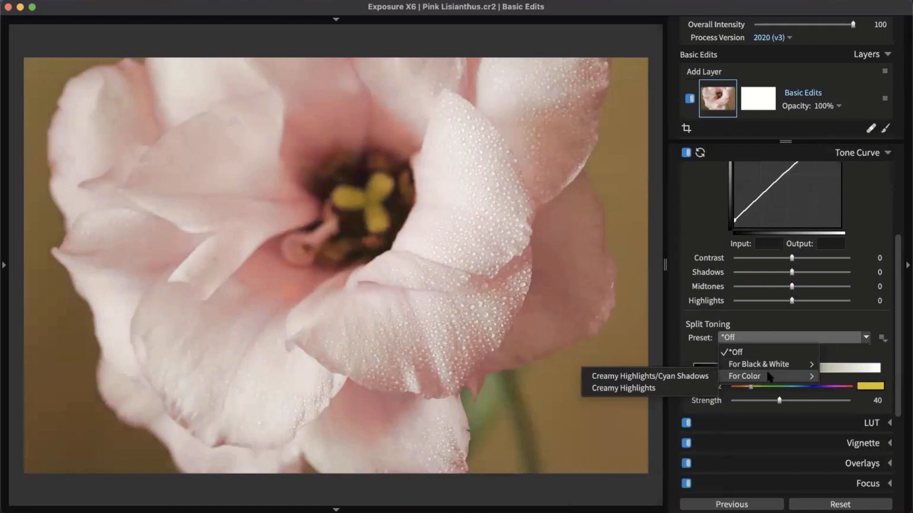
pyautogui.click(672, 377)
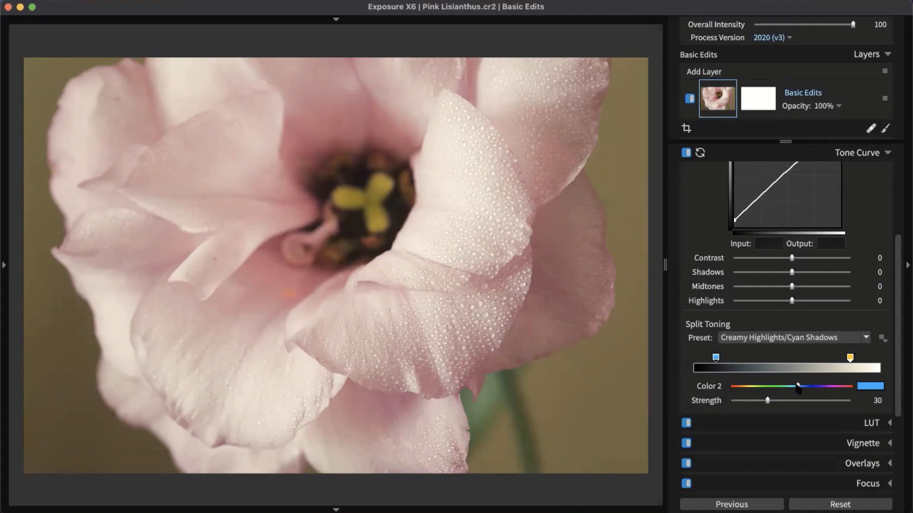
# - Shift the shadow split toning color to cyan, select the highlight color marker and open the split toning preset options
pyautogui.moveTo(797, 386); pyautogui.dragTo(752, 397)
pyautogui.click(850, 358)
pyautogui.click(881, 338)
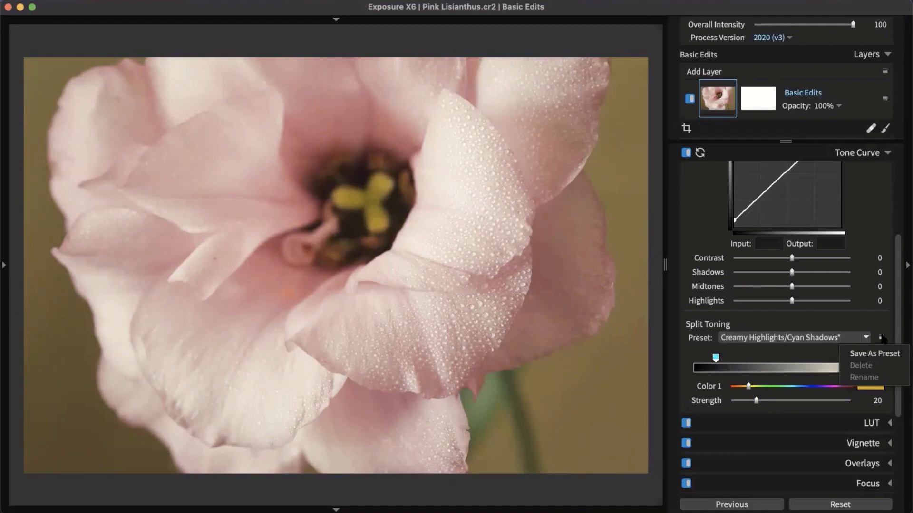
pyautogui.click(885, 324)
pyautogui.click(883, 338)
pyautogui.click(868, 338)
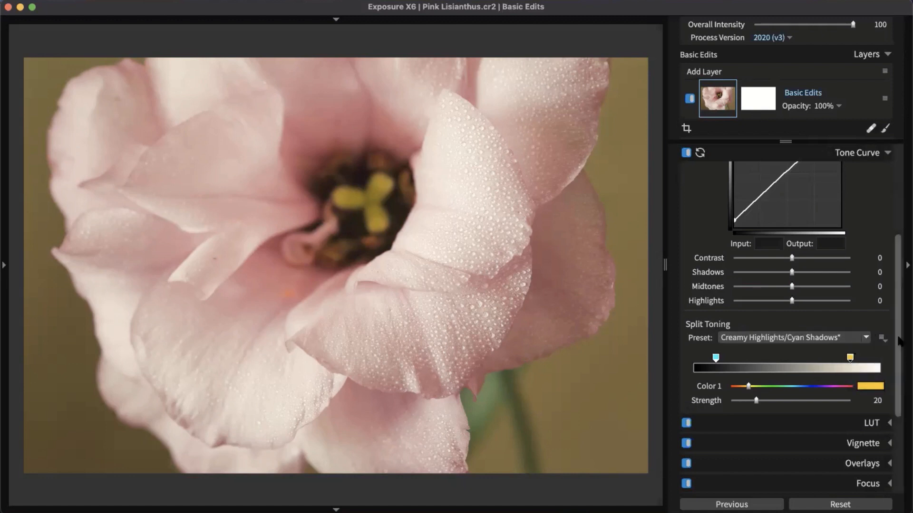
pyautogui.scroll(5, 897, 330)
pyautogui.click(881, 219)
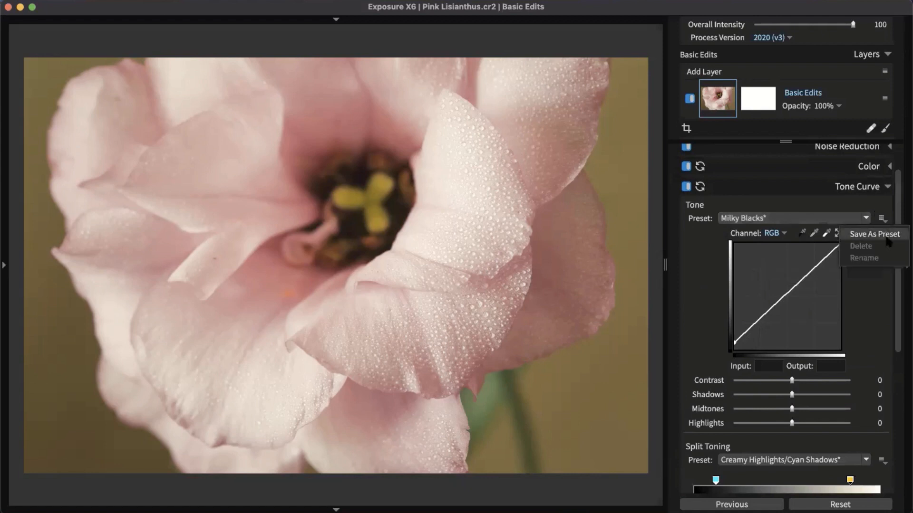
pyautogui.click(875, 310)
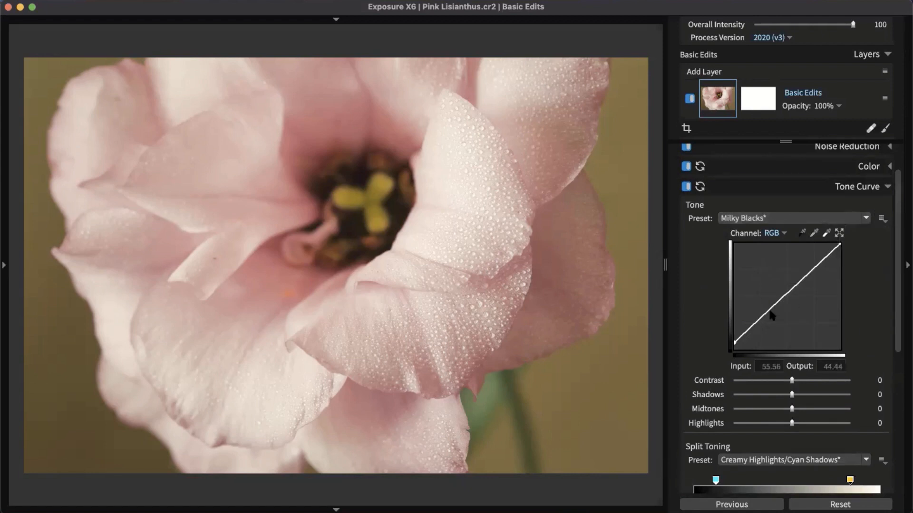
# - Collapse the Tone Curve settings and activate the spot healing tool with its brush in Heal mode
pyautogui.click(873, 190)
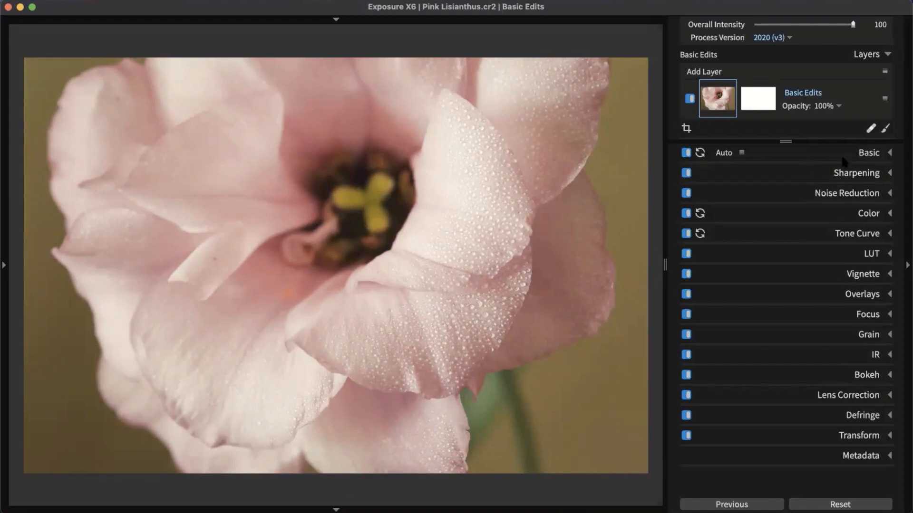
pyautogui.click(871, 129)
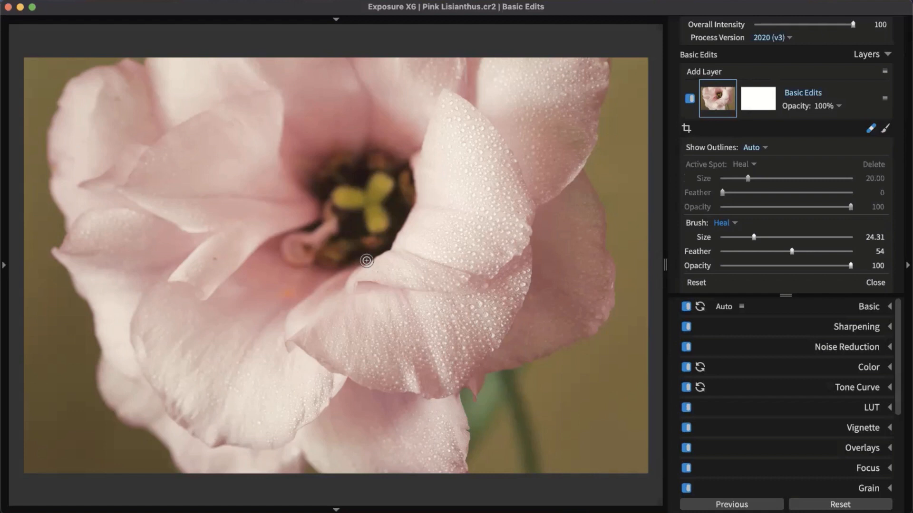
pyautogui.click(735, 224)
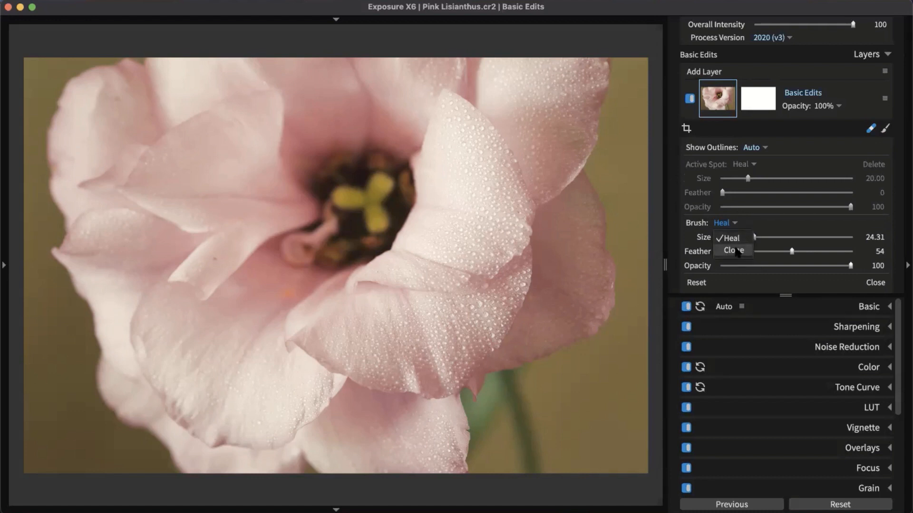
pyautogui.click(738, 237)
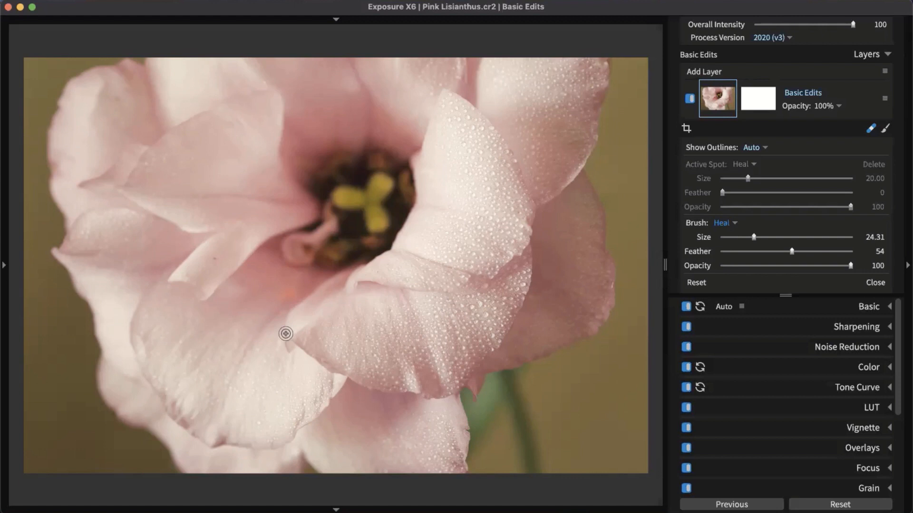
# - Heal the small dark spot on the curled petal beside the flower's centre, using a Heal brush of size 33.31
pyautogui.press('z')
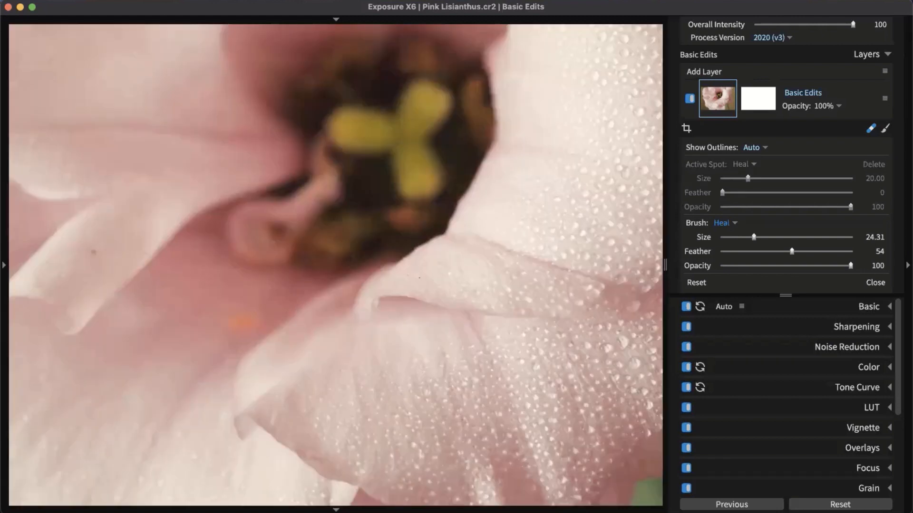
pyautogui.moveTo(308, 409); pyautogui.dragTo(448, 301)
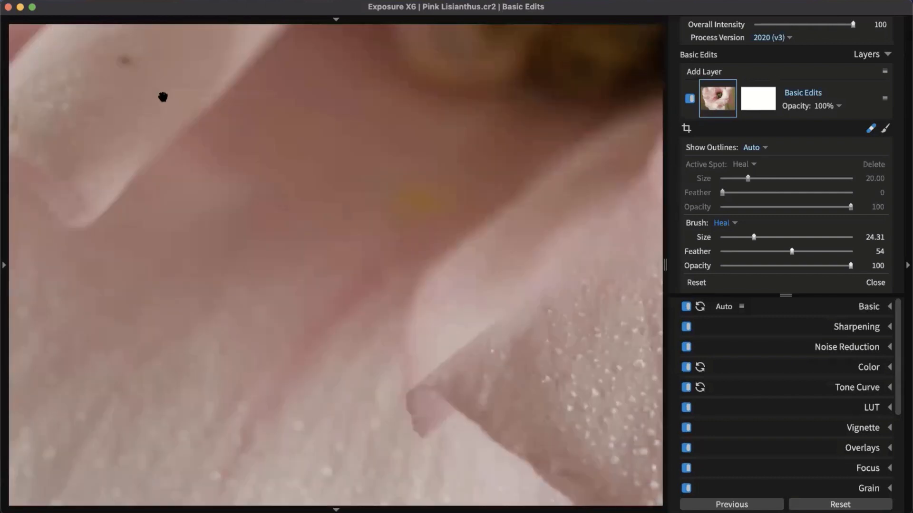
pyautogui.moveTo(132, 66); pyautogui.dragTo(249, 224)
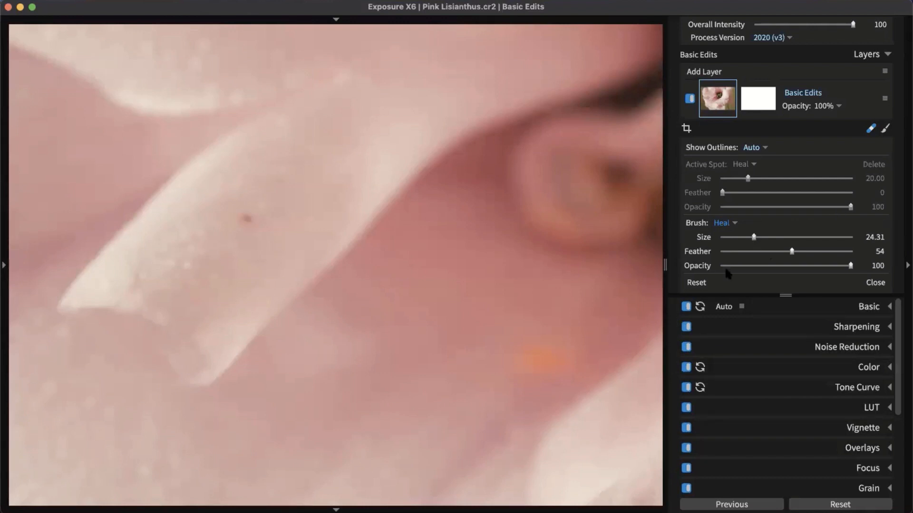
pyautogui.click(723, 224)
pyautogui.click(739, 241)
pyautogui.press('[')
pyautogui.press(']')
pyautogui.press(']')
pyautogui.press(']')
pyautogui.click(245, 219)
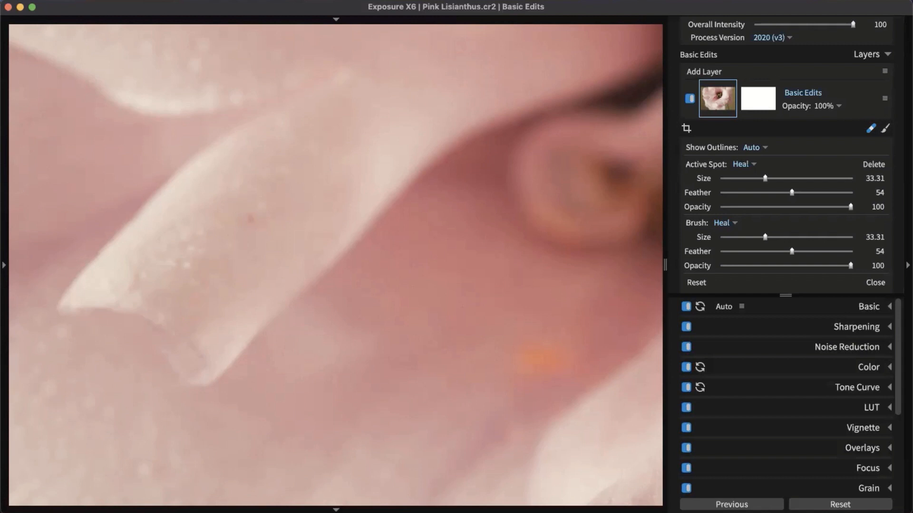
# - Set the spot outlines to Always, and adjust the healed spot to size 46.79 and feather 58
pyautogui.click(754, 148)
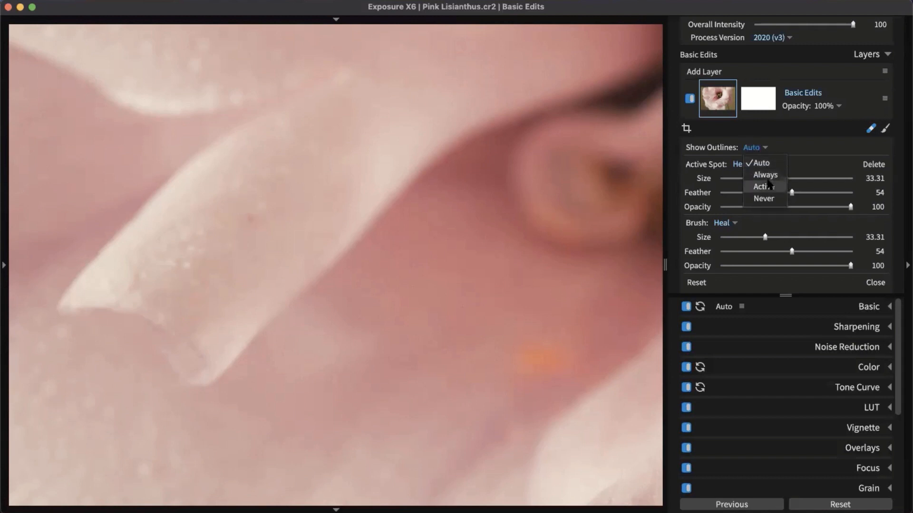
pyautogui.click(765, 175)
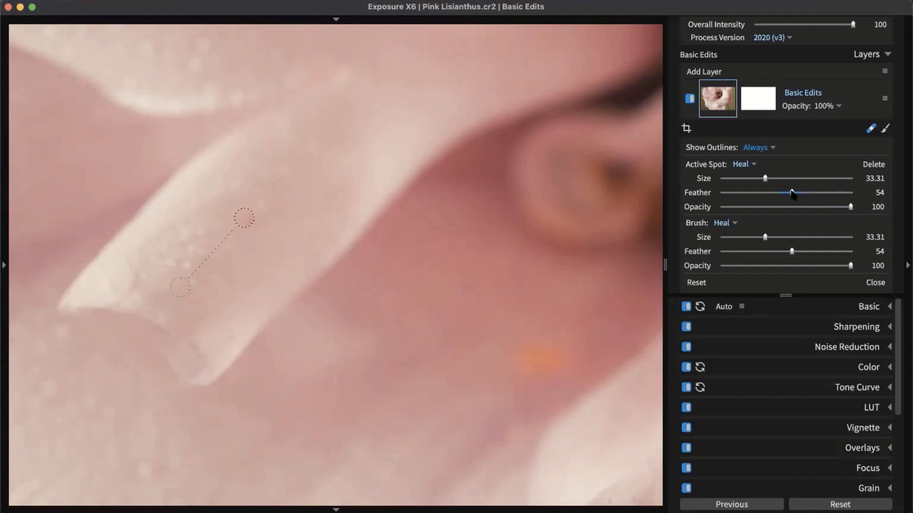
pyautogui.moveTo(794, 194)
pyautogui.mouseDown()
pyautogui.moveTo(811, 194)
pyautogui.moveTo(791, 194)
pyautogui.moveTo(783, 181)
pyautogui.mouseUp()
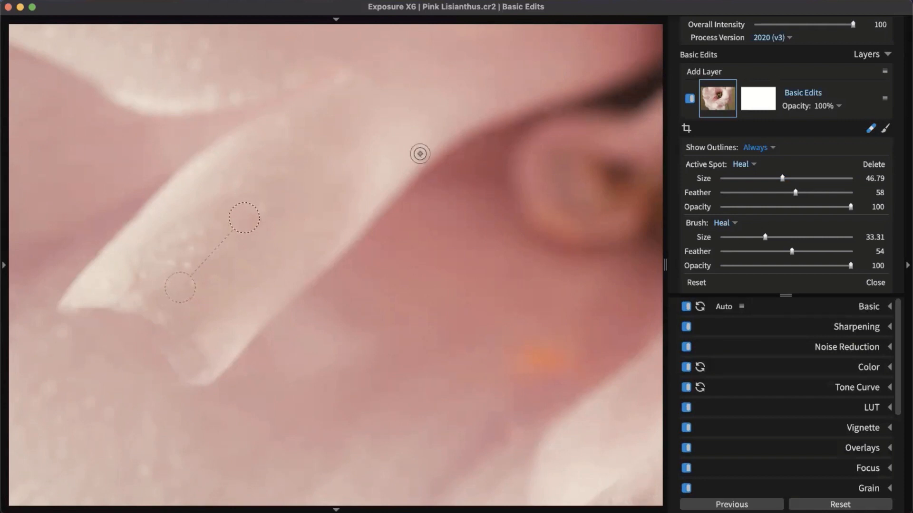
# - Inspect the petals above the healed spot up close for further blemishes
pyautogui.press('\\')
pyautogui.moveTo(447, 85); pyautogui.dragTo(381, 390)
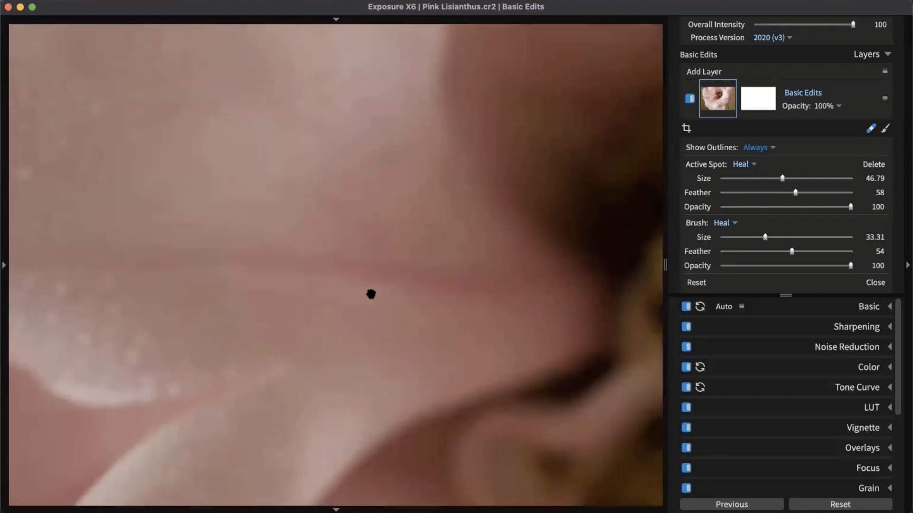
pyautogui.moveTo(342, 156); pyautogui.dragTo(534, 491)
pyautogui.moveTo(425, 396); pyautogui.dragTo(230, 416)
pyautogui.moveTo(497, 375); pyautogui.dragTo(513, 29)
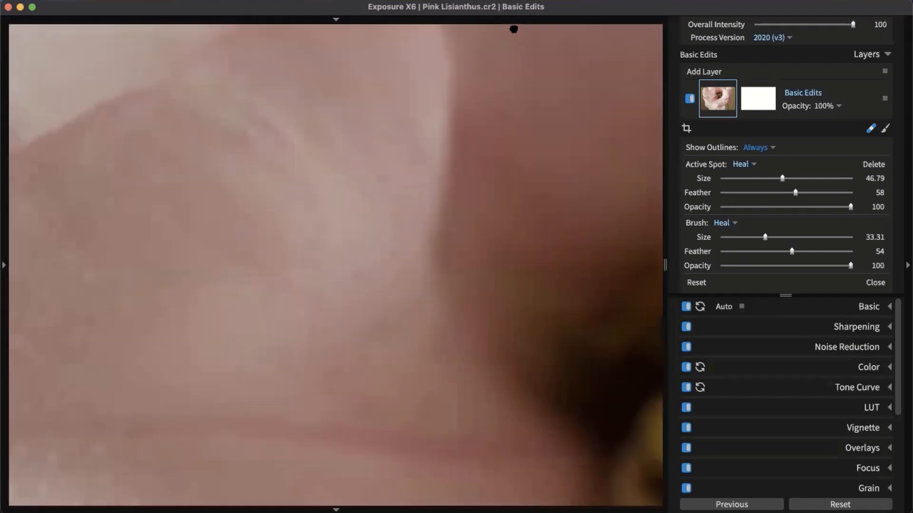
pyautogui.moveTo(391, 329); pyautogui.dragTo(408, 303)
pyautogui.press('\\')
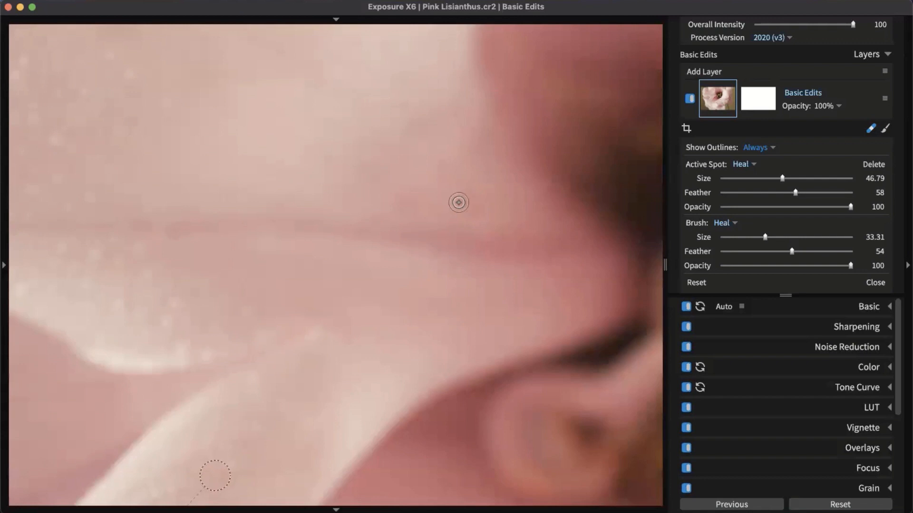
pyautogui.scroll(-3, 502, 266)
pyautogui.scroll(6, 501, 275)
# - Heal the orange mark on the petal below the flower's centre with a size 42.31 brush, and set the spot outlines to Auto
pyautogui.moveTo(443, 342); pyautogui.dragTo(387, 110)
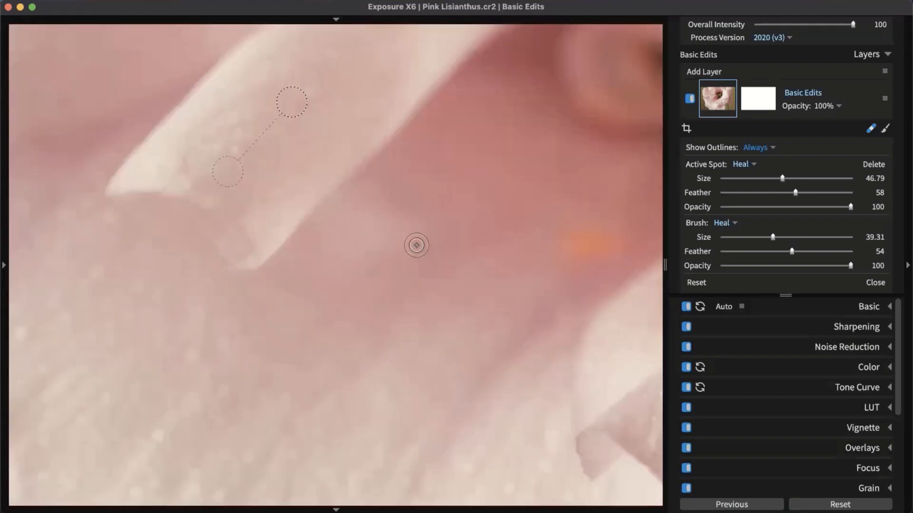
pyautogui.scroll(-15, 190, 164)
pyautogui.moveTo(515, 334); pyautogui.dragTo(167, 134)
pyautogui.moveTo(321, 149); pyautogui.dragTo(491, 397)
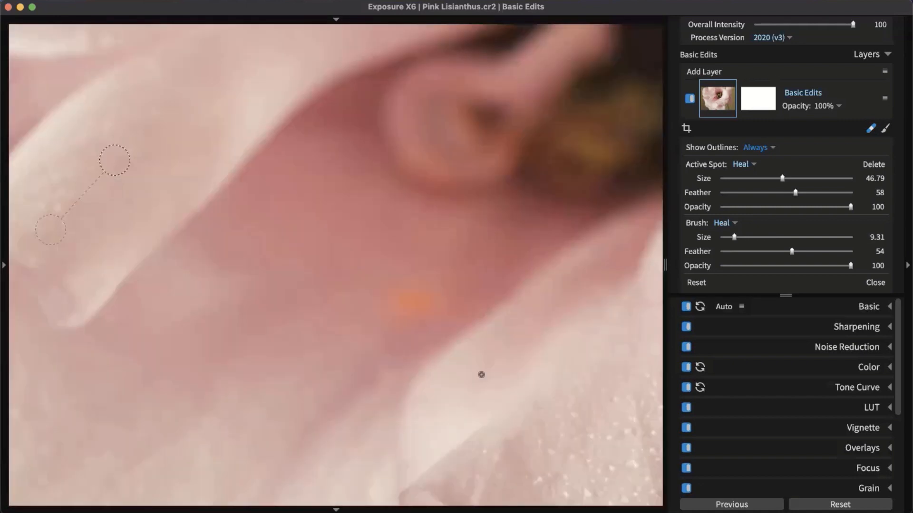
pyautogui.scroll(6, 411, 306)
pyautogui.scroll(14, 411, 306)
pyautogui.scroll(-2, 450, 306)
pyautogui.scroll(-2, 479, 315)
pyautogui.moveTo(399, 298); pyautogui.dragTo(400, 296)
pyautogui.moveTo(443, 276); pyautogui.dragTo(423, 276)
pyautogui.click(756, 147)
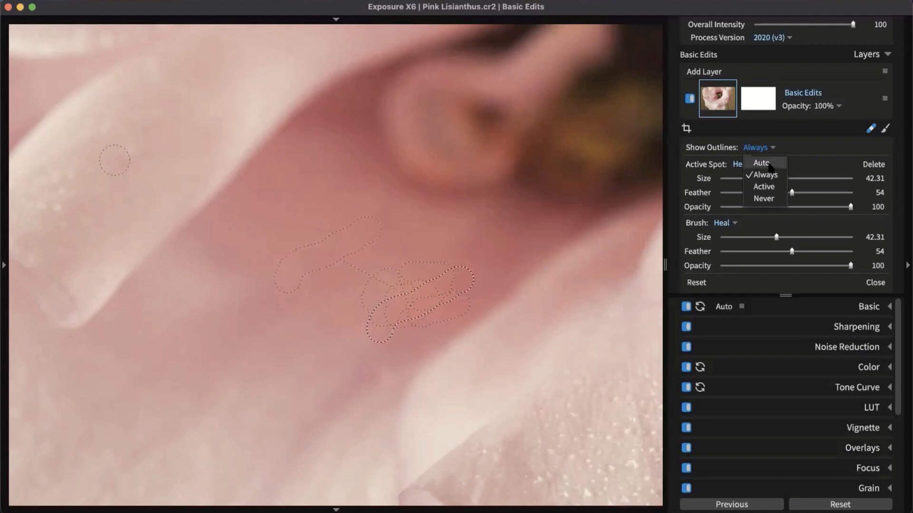
pyautogui.click(766, 163)
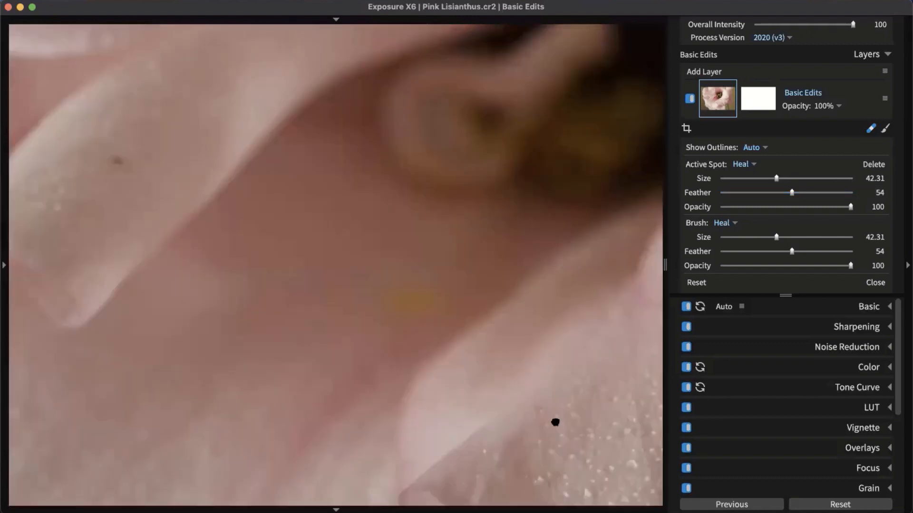
# - Clone over the notch in the lower petal's edge beside the green stem, using a Clone brush of size 63.31
pyautogui.moveTo(555, 421); pyautogui.dragTo(460, 165)
pyautogui.moveTo(539, 315); pyautogui.dragTo(358, 127)
pyautogui.moveTo(443, 337); pyautogui.dragTo(143, 104)
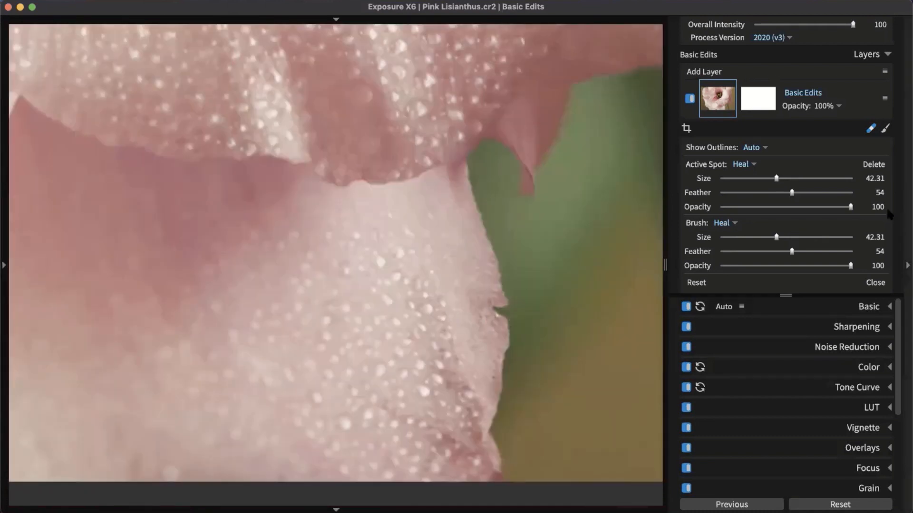
pyautogui.click(722, 223)
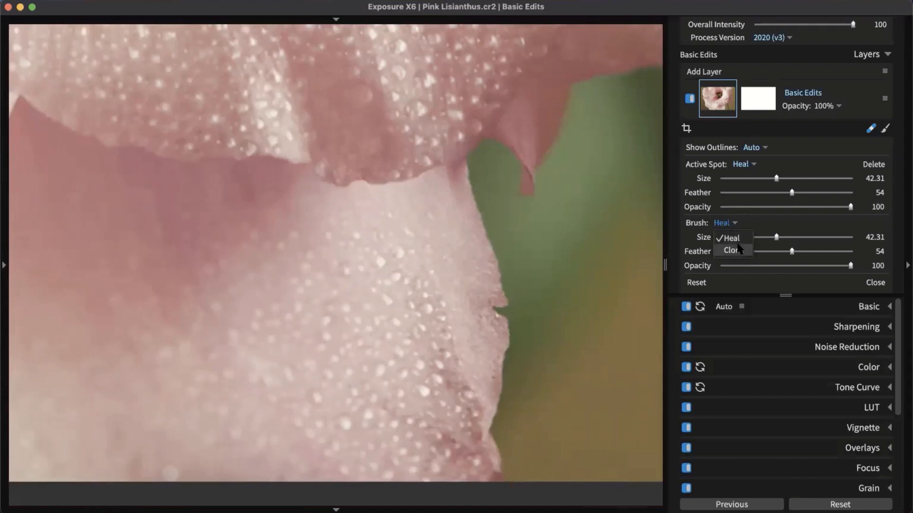
pyautogui.click(735, 250)
pyautogui.press(']')
pyautogui.press(']')
pyautogui.press(']')
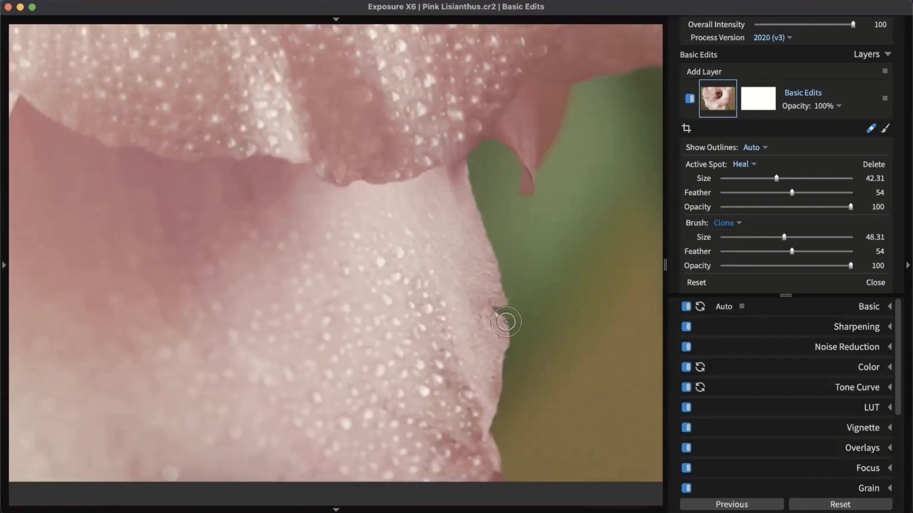
pyautogui.press(']')
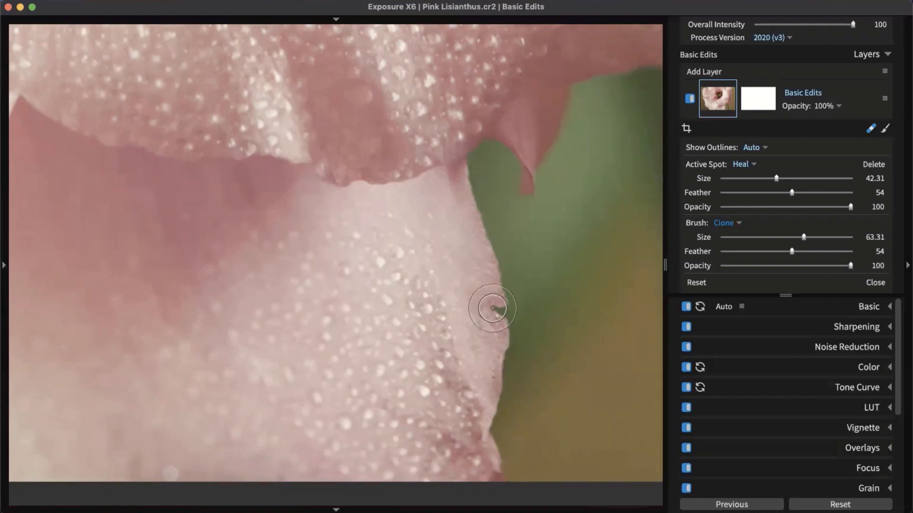
pyautogui.click(499, 309)
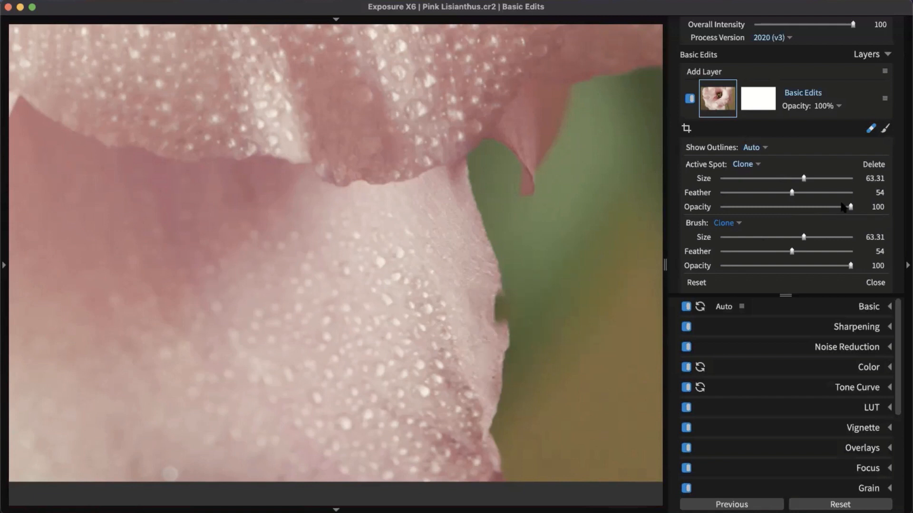
# - Lower the cloned spot's opacity to 88 and enlarge the spot to size 87.69
pyautogui.moveTo(850, 207)
pyautogui.mouseDown()
pyautogui.moveTo(807, 210)
pyautogui.moveTo(832, 206)
pyautogui.mouseUp()
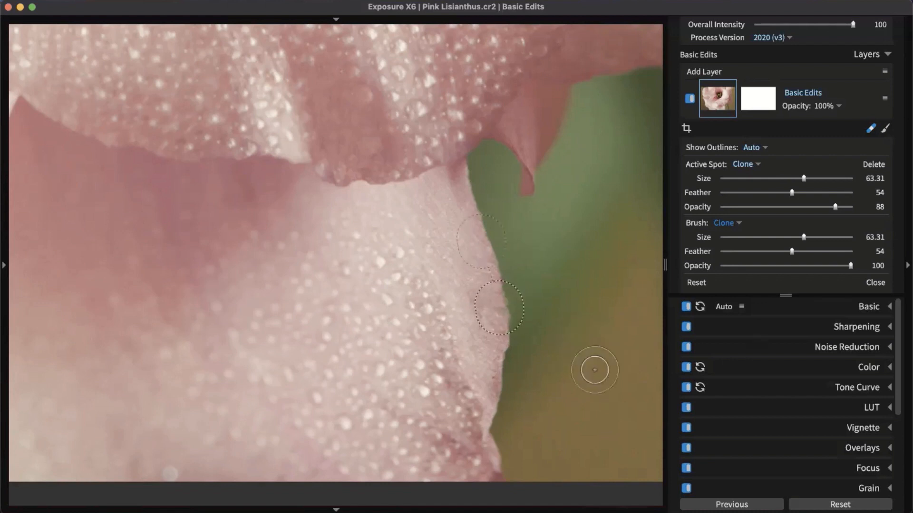
pyautogui.press('super+plus')
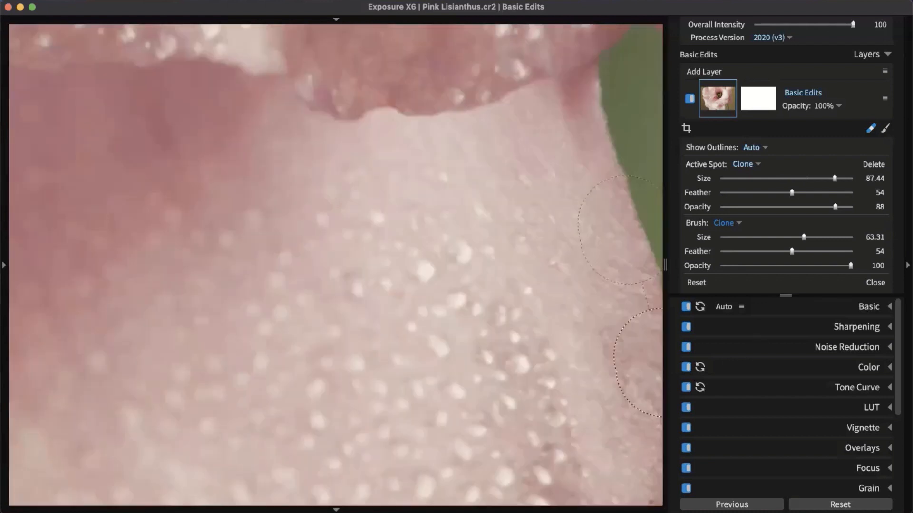
pyautogui.moveTo(524, 299); pyautogui.dragTo(306, 147)
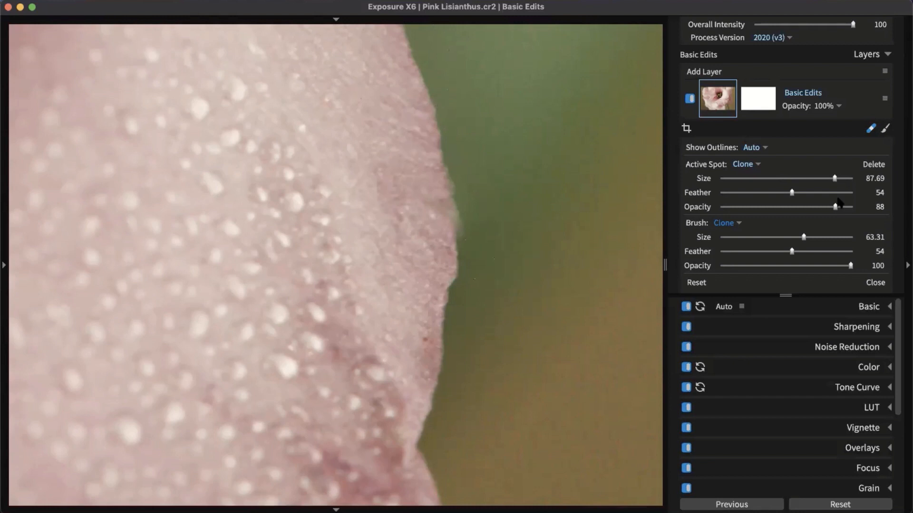
# - Clone another stroke along the repaired petal edge with a brush of size 38.15 at 100 opacity
pyautogui.click(810, 265)
pyautogui.moveTo(810, 265); pyautogui.dragTo(876, 265)
pyautogui.moveTo(804, 238); pyautogui.dragTo(763, 237)
pyautogui.scroll(3, 458, 273)
pyautogui.moveTo(457, 261); pyautogui.dragTo(452, 199)
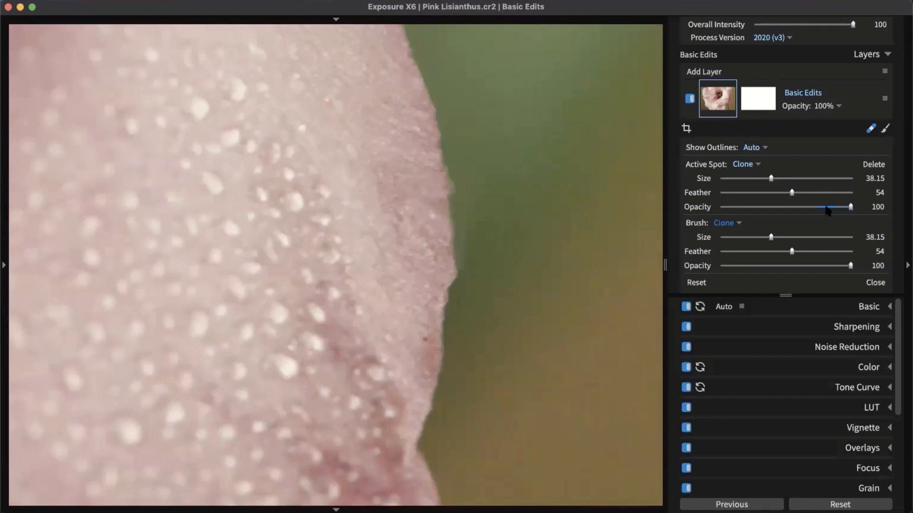
# - Check the retouched flower as a whole and close the spot healing tool
pyautogui.press('super+0')
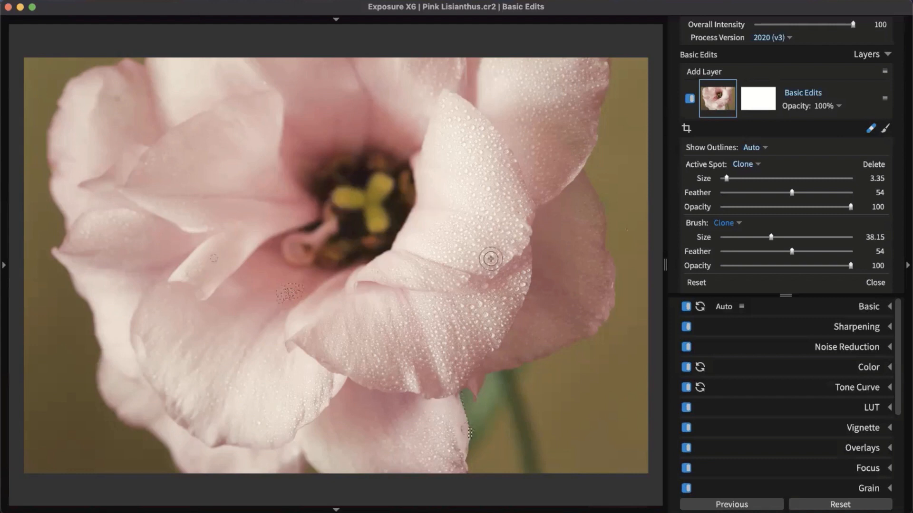
pyautogui.press('[')
pyautogui.click(871, 128)
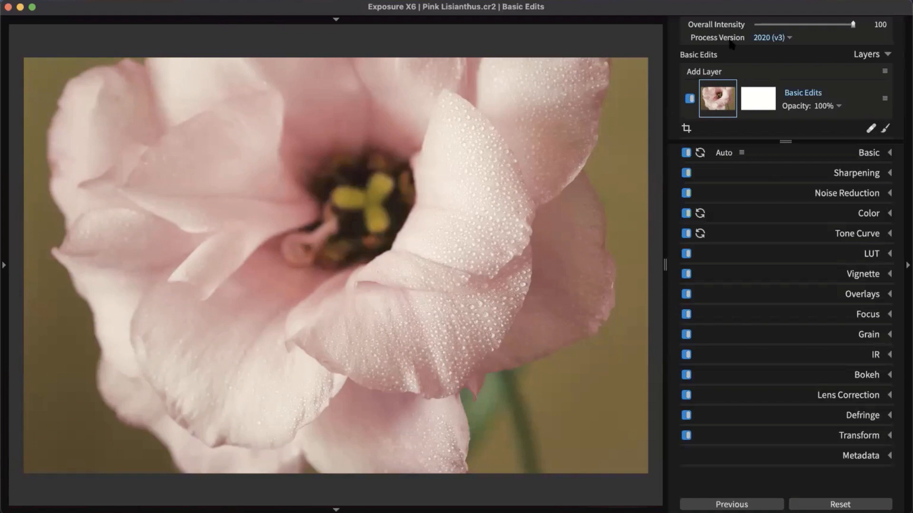
# - Try a light vignette with an Amount of -69, and reset the Amount to its default
pyautogui.click(868, 276)
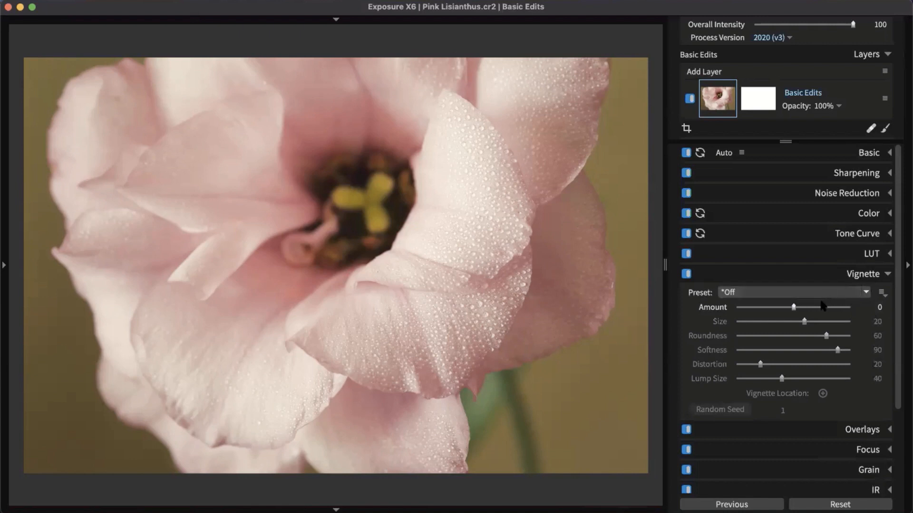
pyautogui.moveTo(794, 307); pyautogui.dragTo(757, 304)
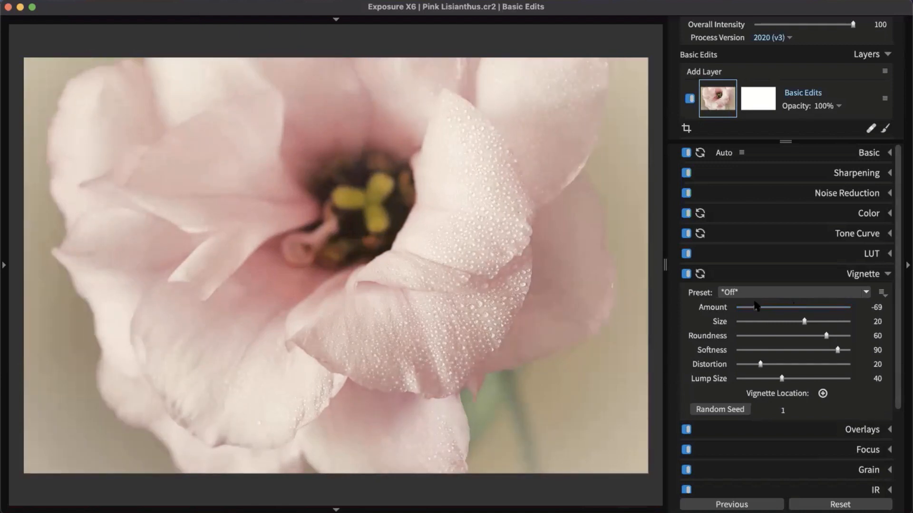
pyautogui.doubleClick(756, 308)
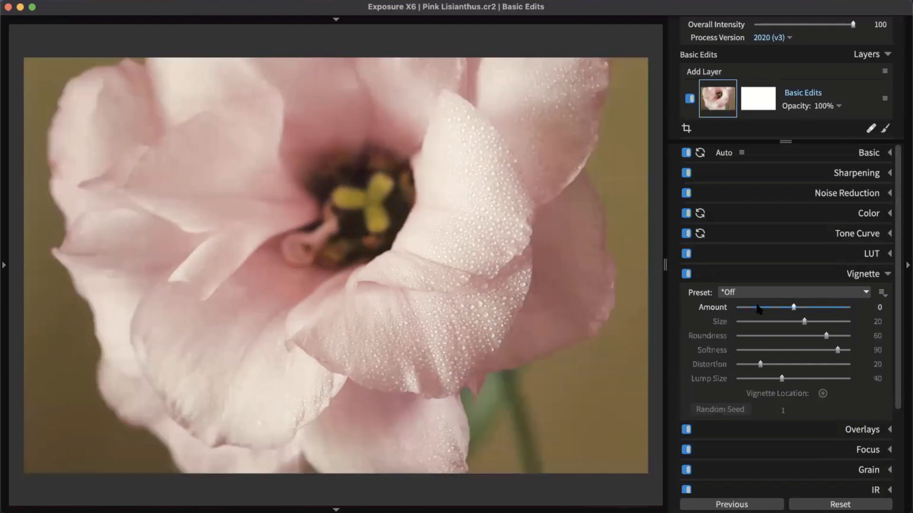
# - Apply the Distortion - Large Lumps vignette preset to the photo
pyautogui.click(818, 293)
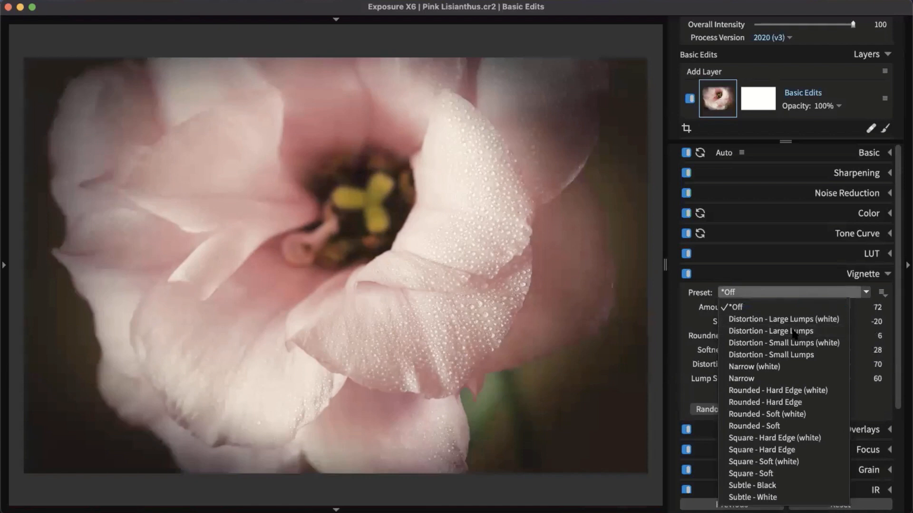
pyautogui.click(795, 331)
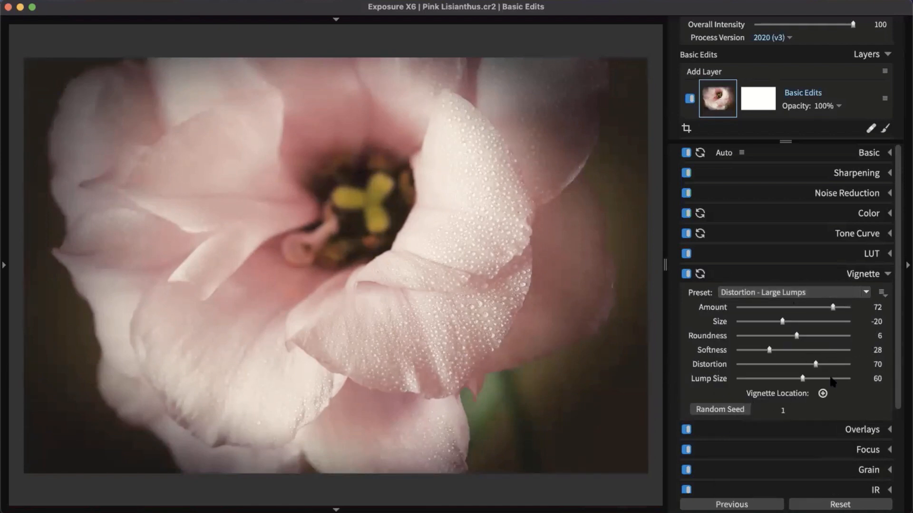
pyautogui.click(822, 394)
pyautogui.click(822, 393)
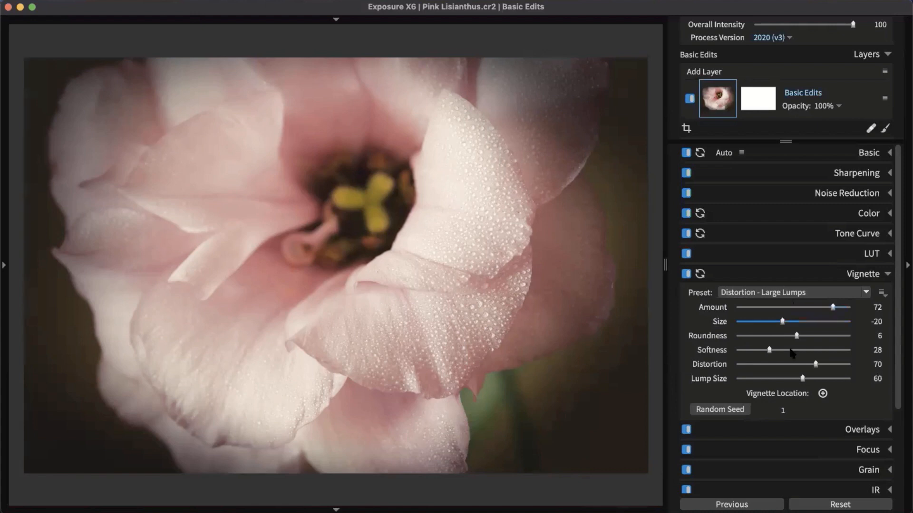
# - Shape a small hard-edged vignette with Softness 0, Amount 60, Size -70, Distortion 66 and Lump Size 29
pyautogui.moveTo(769, 349); pyautogui.dragTo(581, 385)
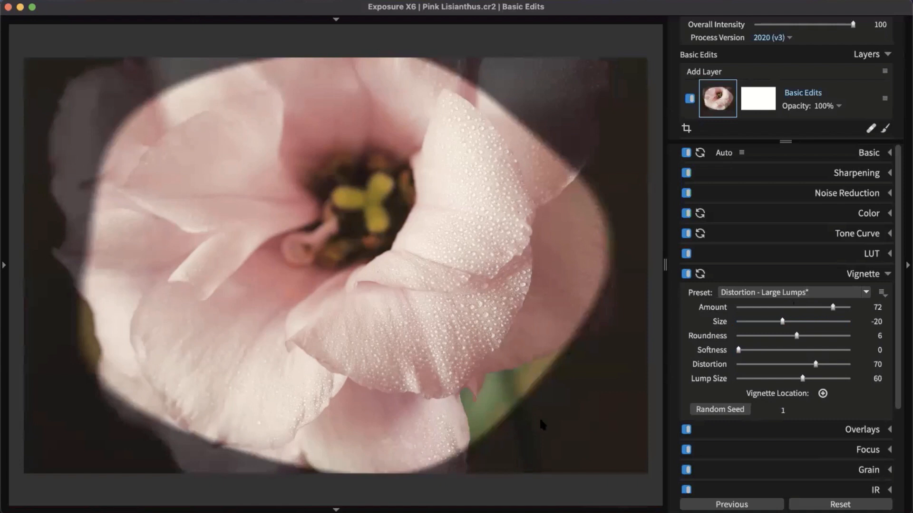
pyautogui.moveTo(833, 307); pyautogui.dragTo(755, 322)
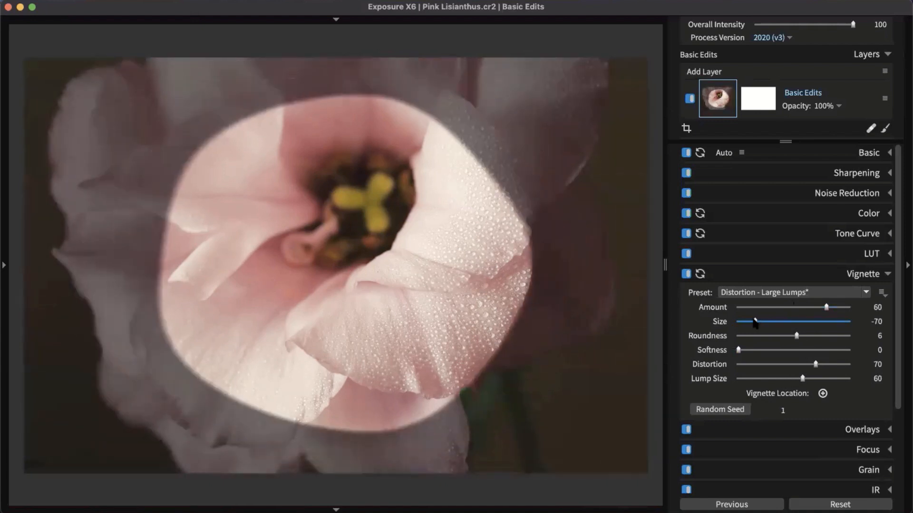
pyautogui.moveTo(813, 364); pyautogui.dragTo(770, 378)
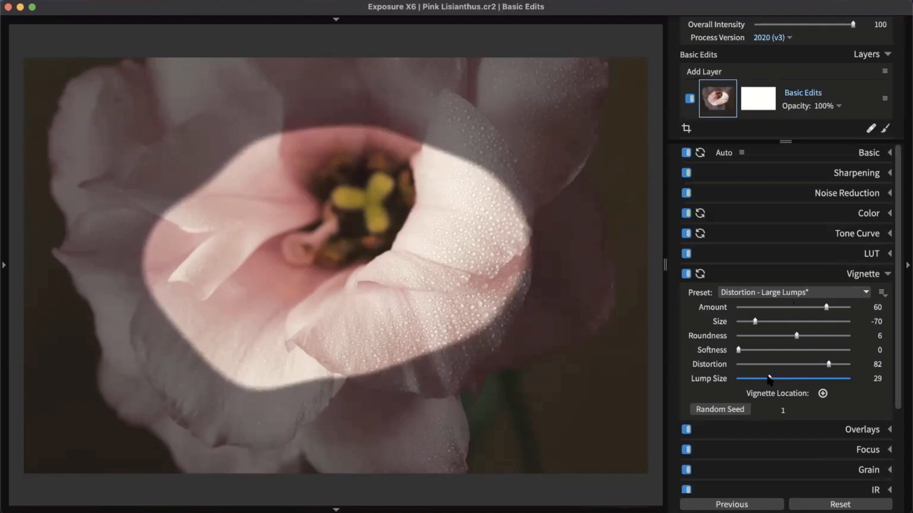
pyautogui.moveTo(819, 365); pyautogui.dragTo(815, 365)
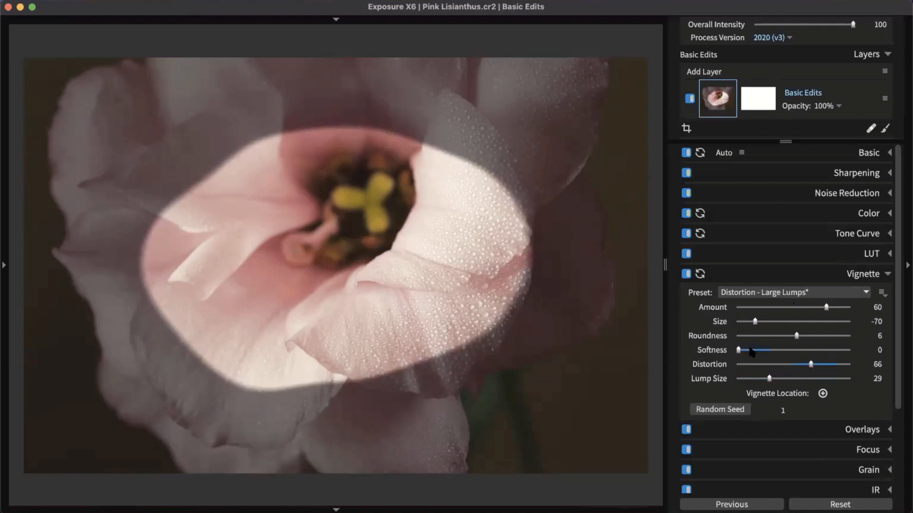
# - Soften the vignette to a subtle effect with Softness 42, Size -11 and Amount 17
pyautogui.moveTo(750, 352); pyautogui.dragTo(783, 352)
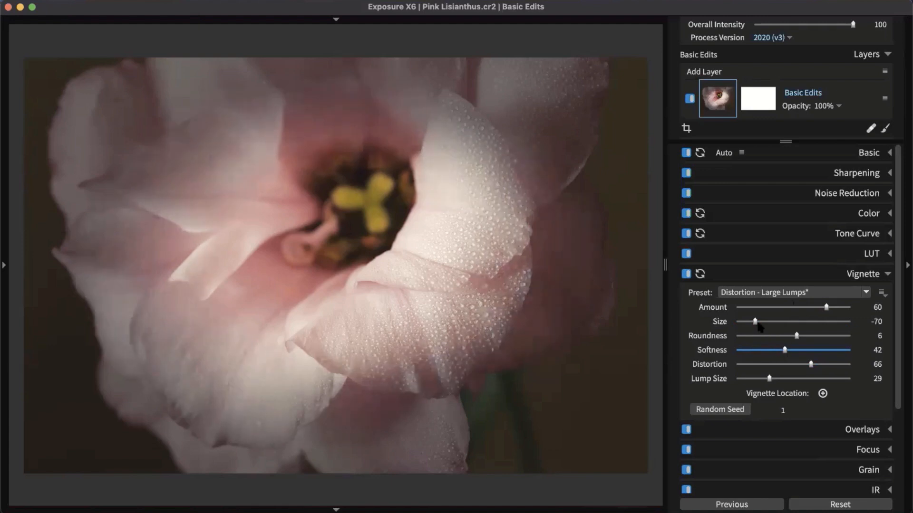
pyautogui.moveTo(755, 322); pyautogui.dragTo(854, 309)
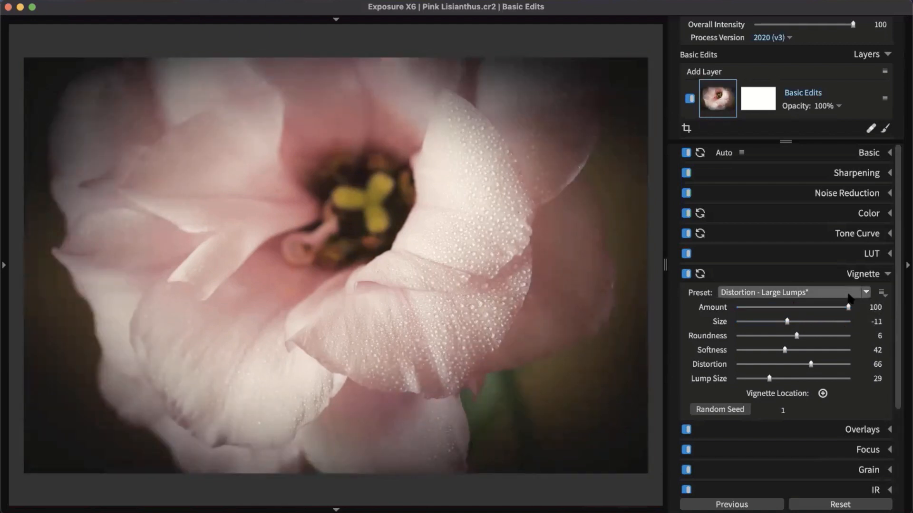
pyautogui.moveTo(848, 308); pyautogui.dragTo(803, 308)
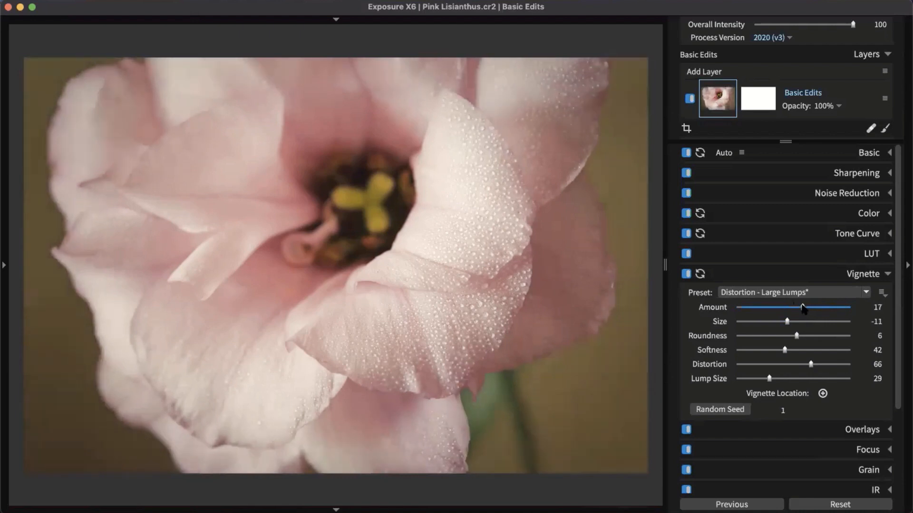
# - Compare the photo with and without the vignette, leave it enabled and collapse its settings
pyautogui.click(686, 274)
pyautogui.click(686, 275)
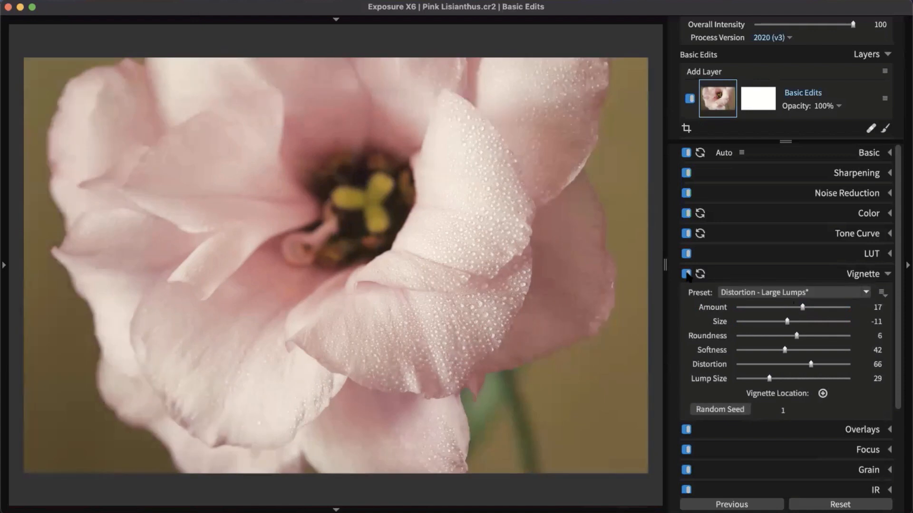
pyautogui.click(686, 275)
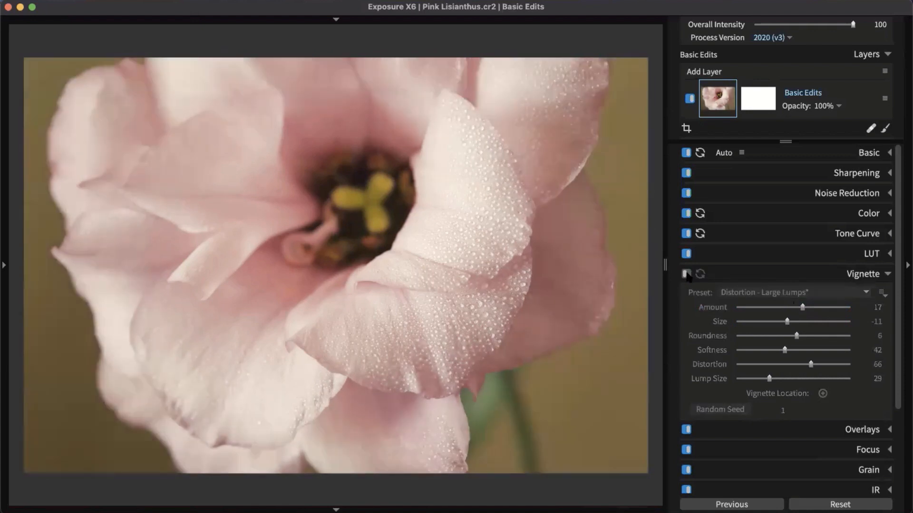
pyautogui.click(686, 274)
pyautogui.click(845, 274)
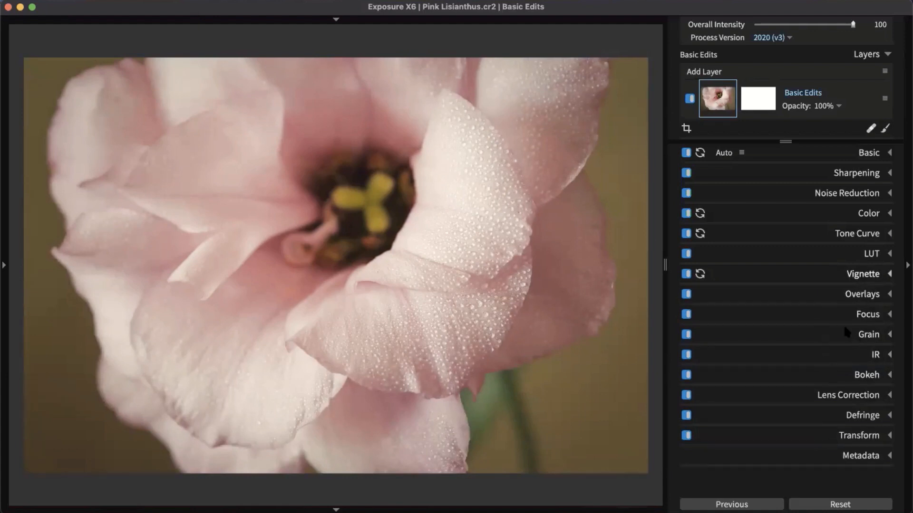
# - Add bokeh blur to the photo with a lens Amount of 34
pyautogui.click(863, 378)
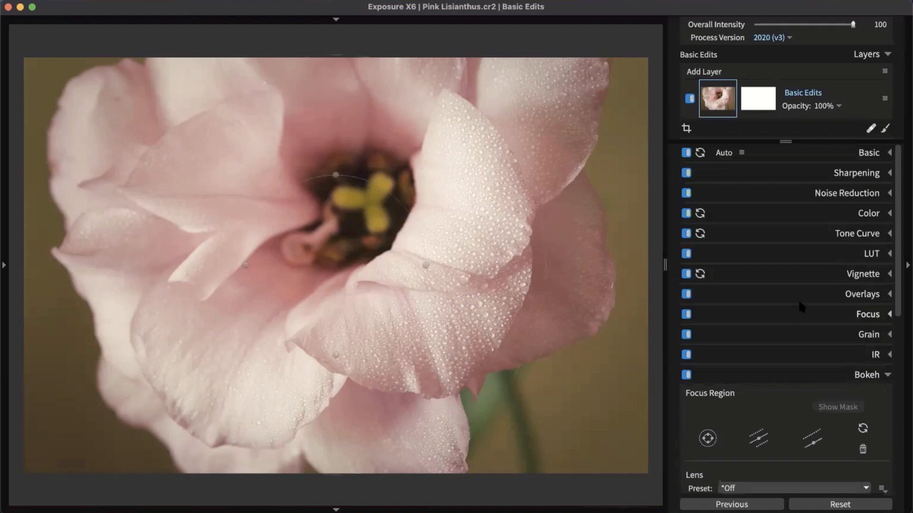
pyautogui.scroll(-5, 799, 303)
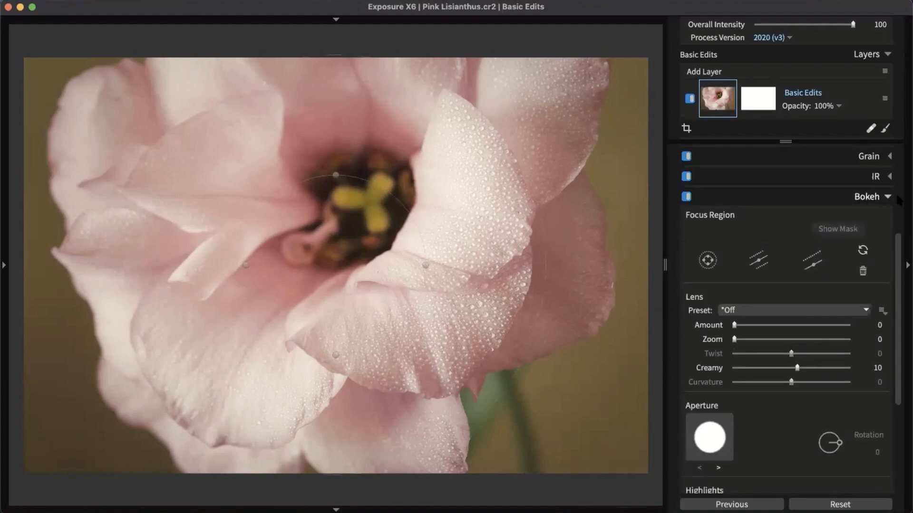
pyautogui.moveTo(898, 245); pyautogui.dragTo(898, 264)
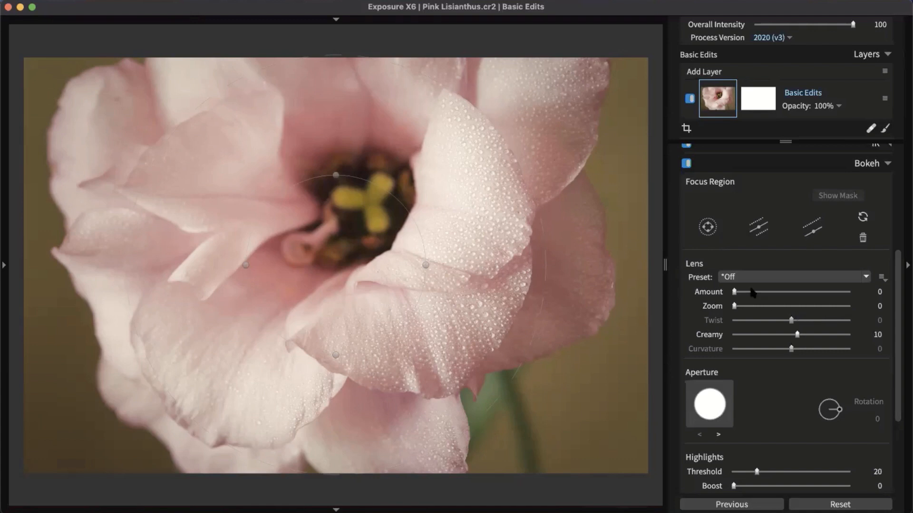
pyautogui.moveTo(734, 292); pyautogui.dragTo(789, 292)
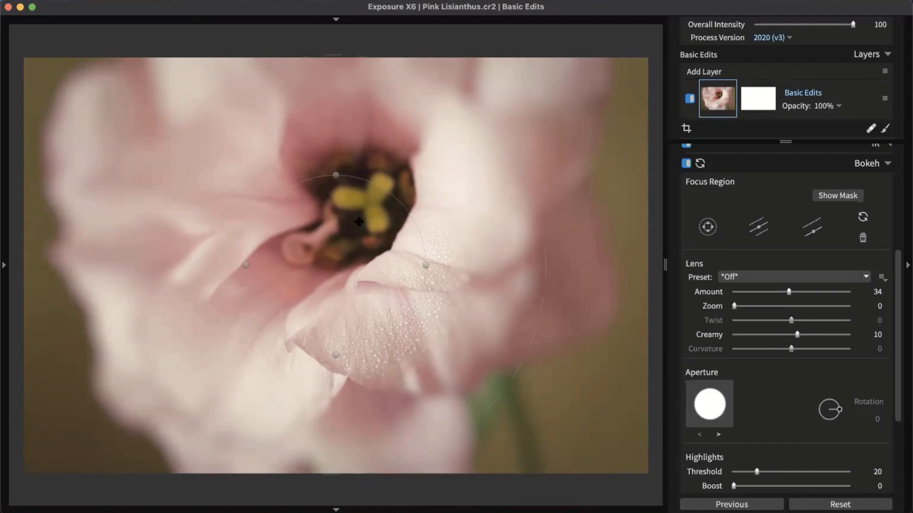
# - Center the bokeh focus region on the flower's dark center, rotate it, widen its transition and shrink its sharp inner area
pyautogui.moveTo(320, 242); pyautogui.dragTo(340, 183)
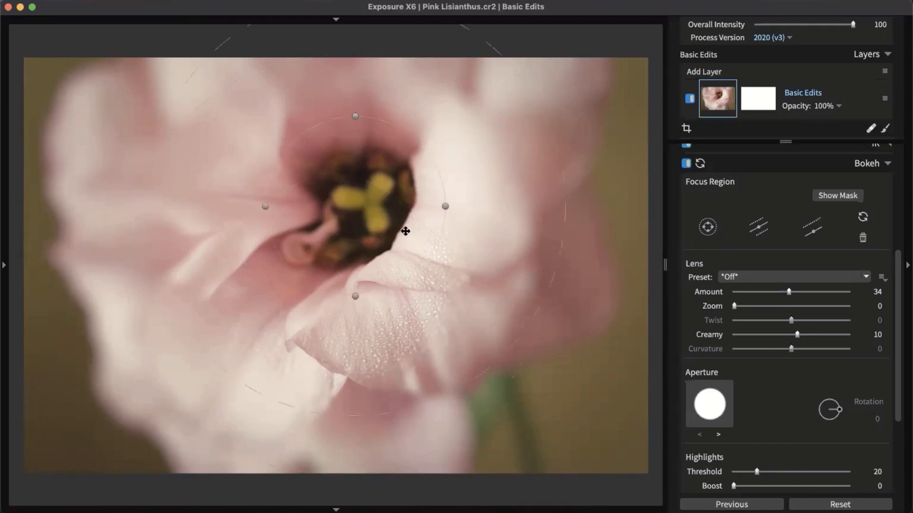
pyautogui.moveTo(446, 210); pyautogui.dragTo(458, 243)
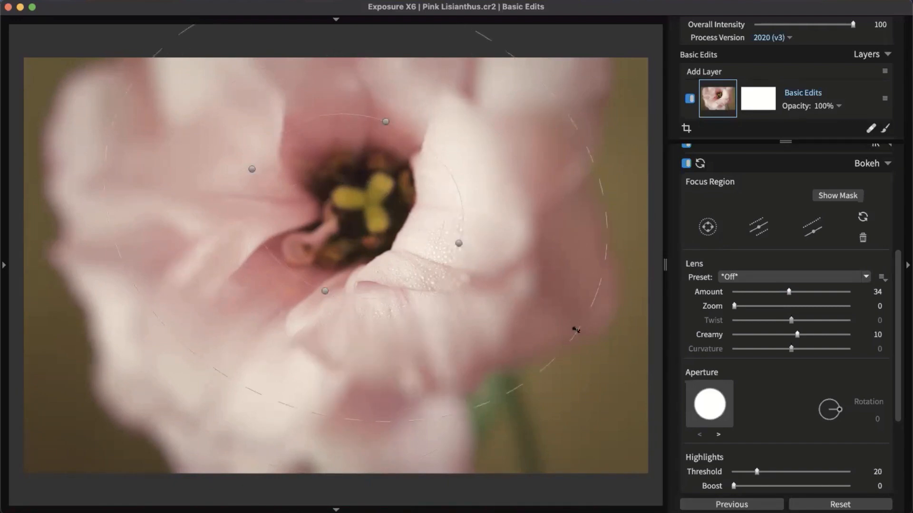
pyautogui.moveTo(575, 330); pyautogui.dragTo(618, 466)
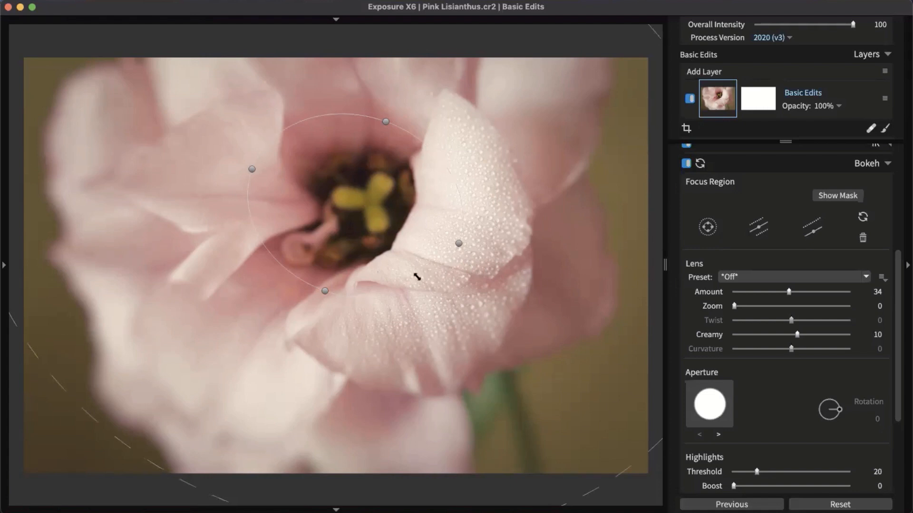
pyautogui.moveTo(396, 295); pyautogui.dragTo(377, 258)
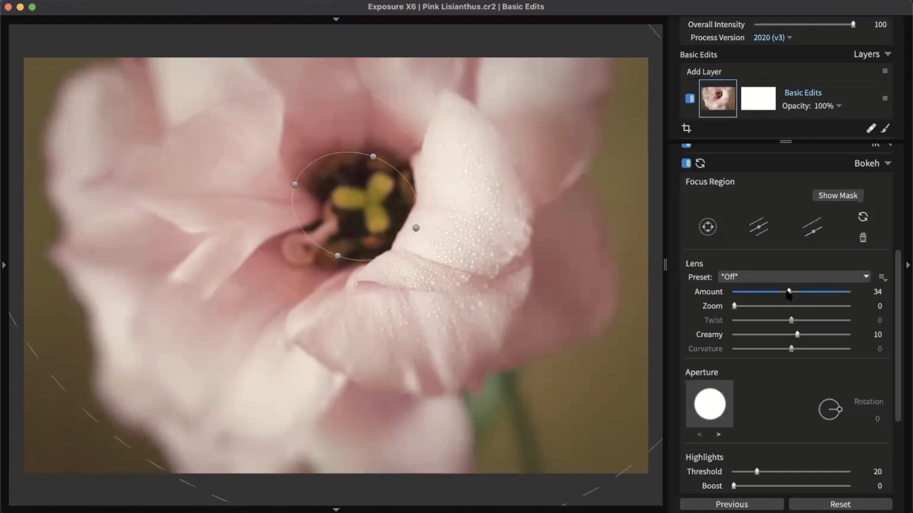
# - Lower the bokeh Amount to 6, enlarge the sharp inner region over most of the flower and collapse the bokeh settings
pyautogui.moveTo(788, 293); pyautogui.dragTo(747, 294)
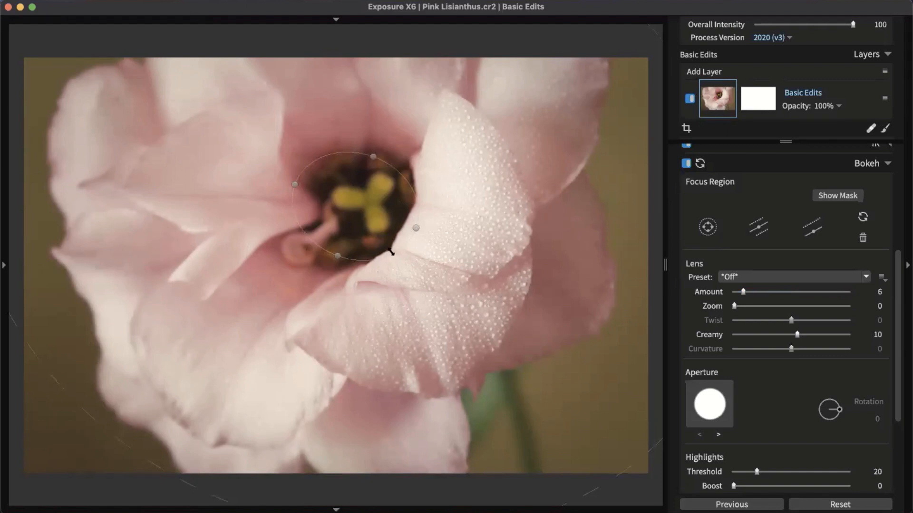
pyautogui.moveTo(390, 251); pyautogui.dragTo(472, 372)
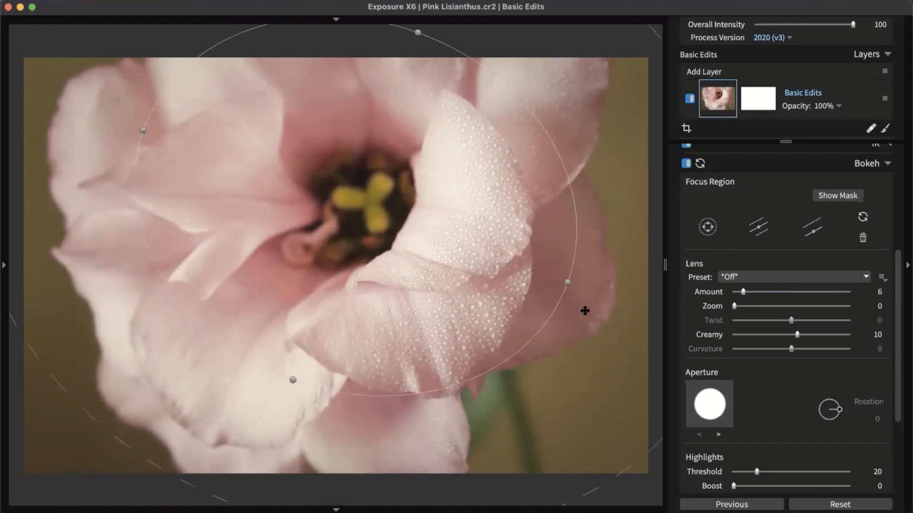
pyautogui.moveTo(554, 292); pyautogui.dragTo(522, 283)
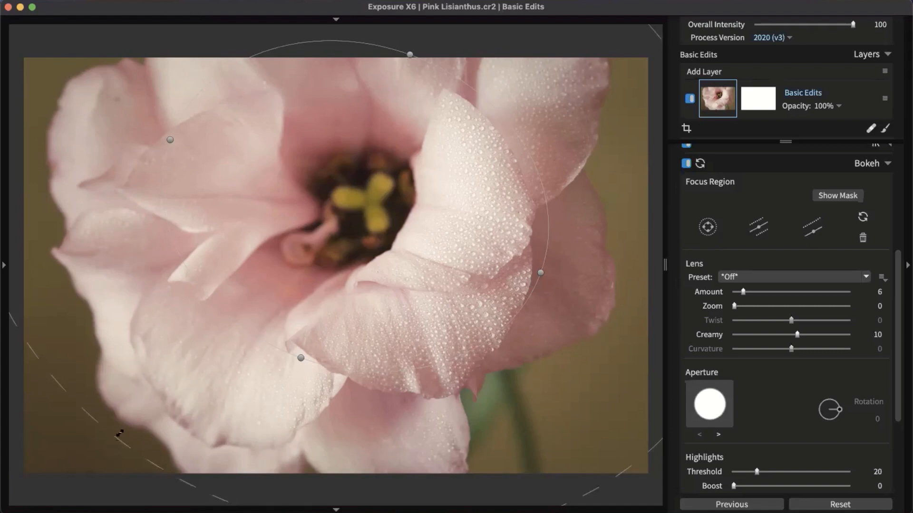
pyautogui.moveTo(118, 434); pyautogui.dragTo(124, 428)
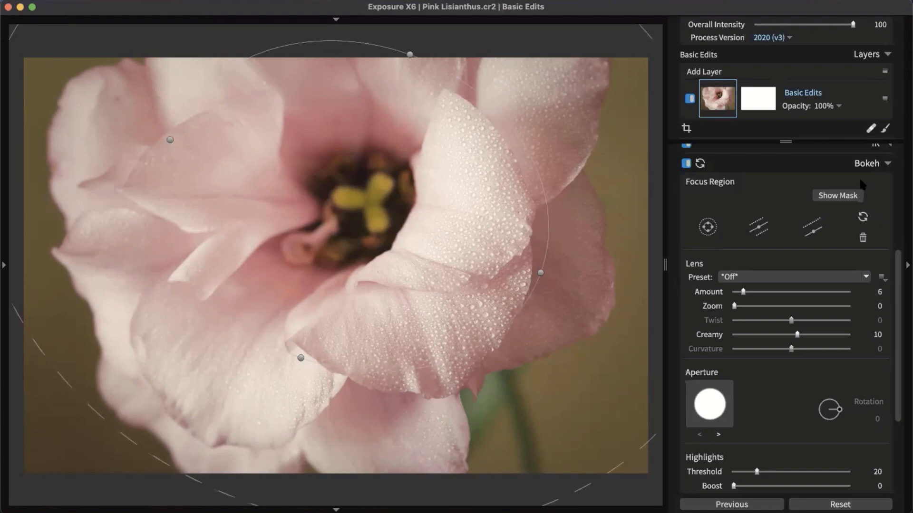
pyautogui.click(858, 278)
pyautogui.click(870, 184)
pyautogui.click(872, 166)
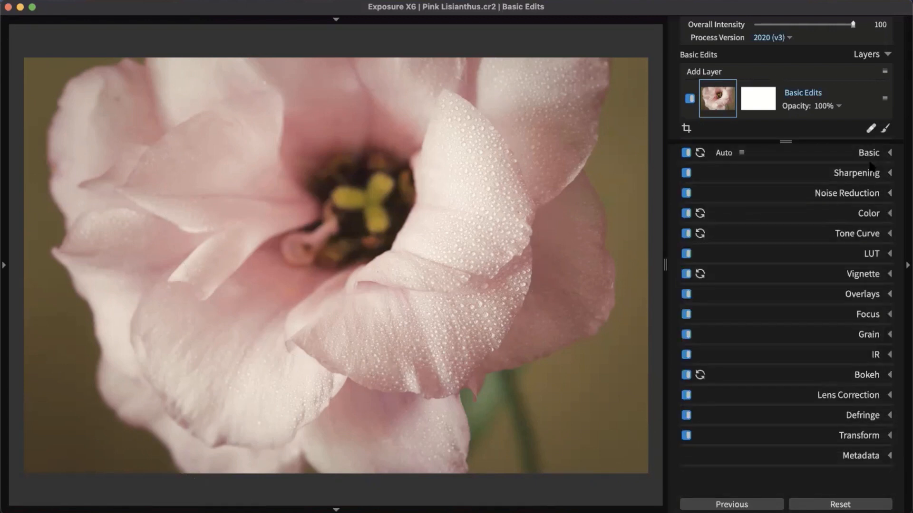
# - Apply the Regular Grain 50% preset to the photo
pyautogui.click(863, 337)
pyautogui.scroll(-2, 822, 299)
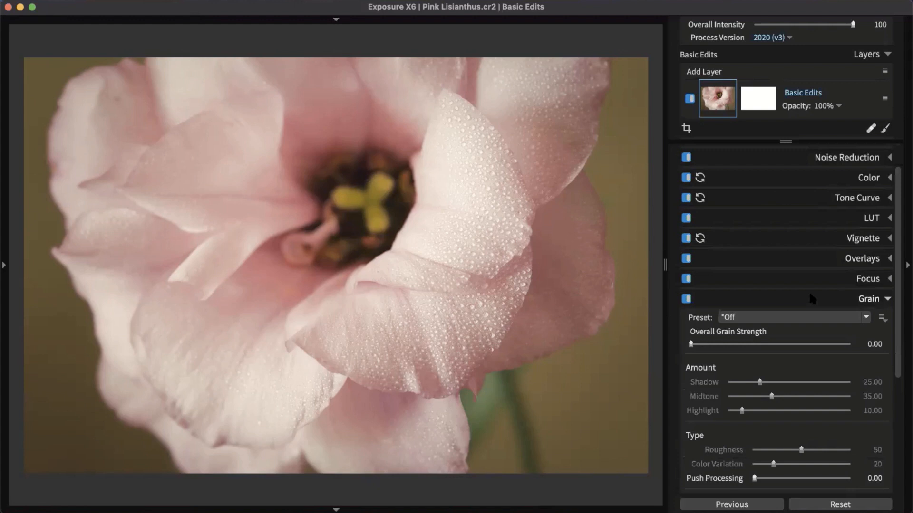
pyautogui.scroll(-2, 818, 294)
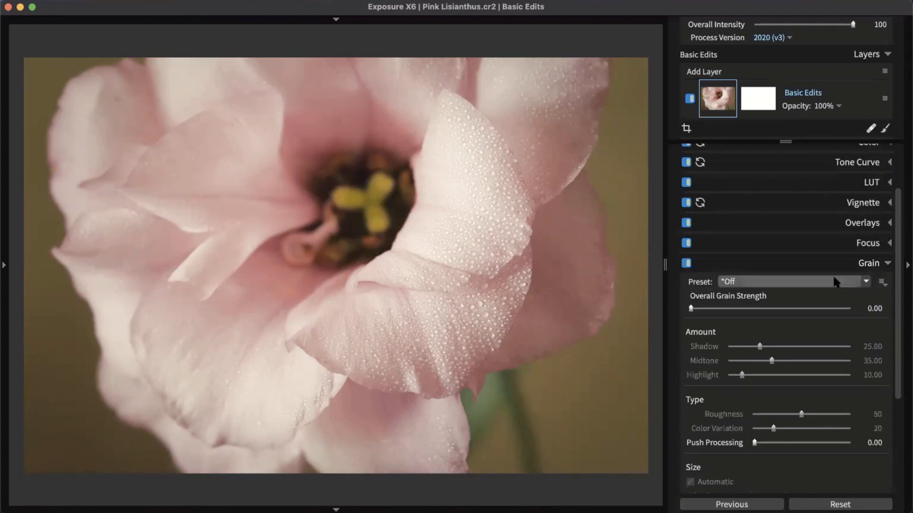
pyautogui.scroll(-2, 861, 259)
pyautogui.scroll(-2, 808, 228)
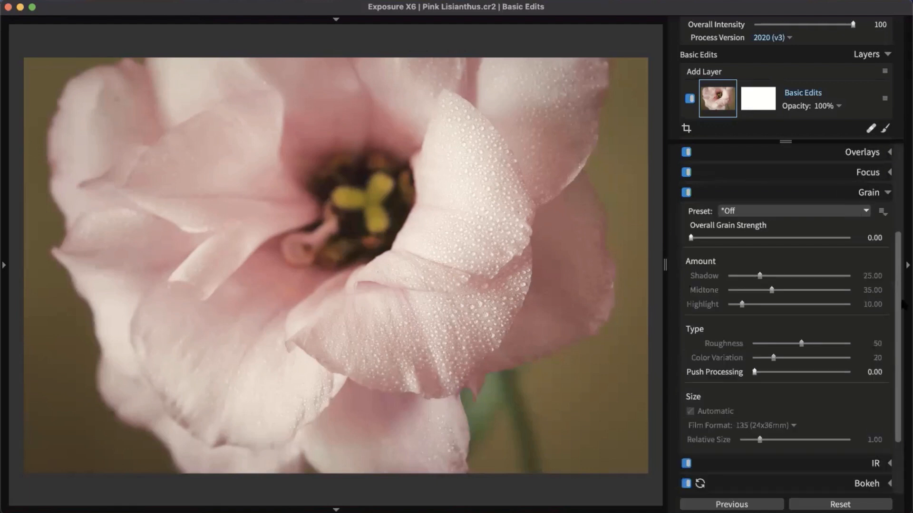
pyautogui.click(811, 208)
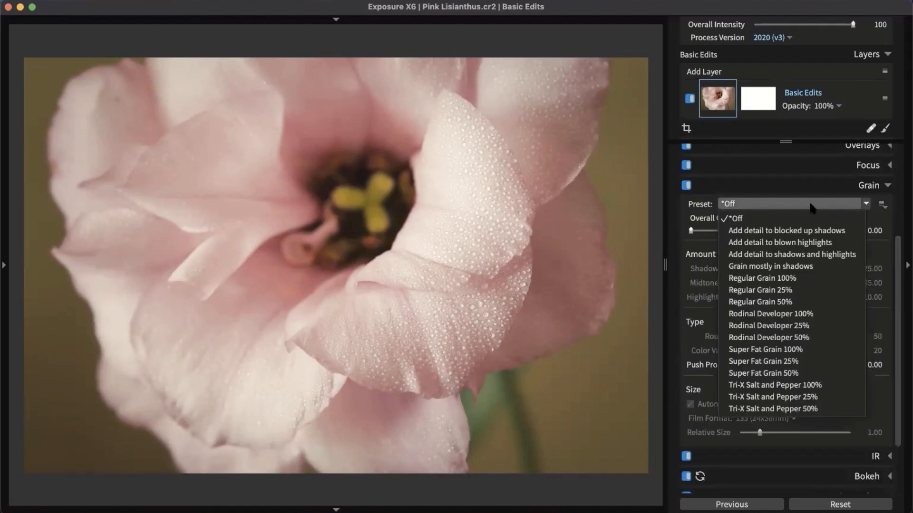
pyautogui.click(805, 303)
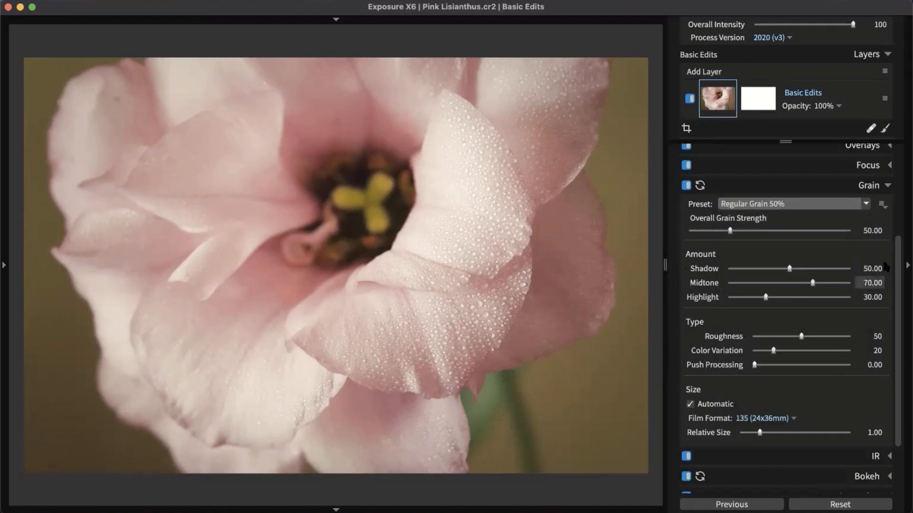
# - Set the grain amounts to 16.92 for Shadow, 77.61 for Midtone and 43.78 for Highlight
pyautogui.moveTo(812, 269); pyautogui.dragTo(852, 271)
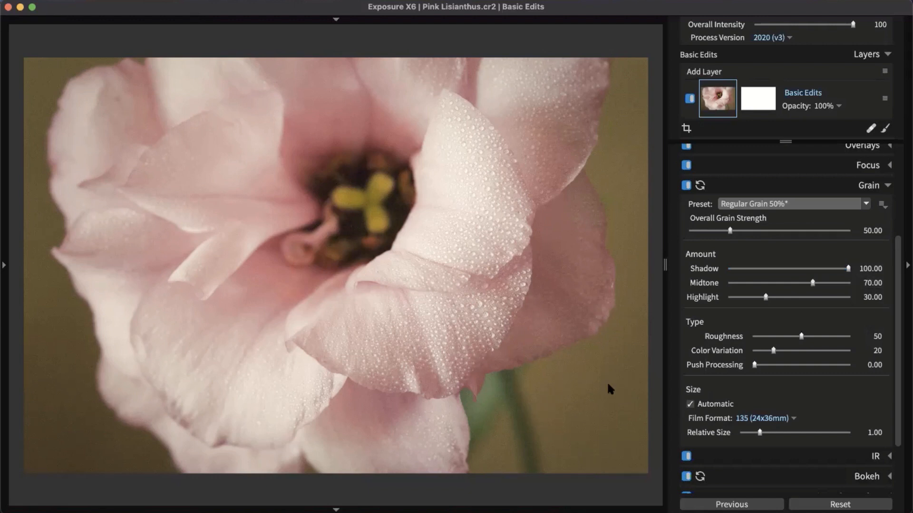
pyautogui.moveTo(848, 269); pyautogui.dragTo(750, 269)
pyautogui.moveTo(807, 298); pyautogui.dragTo(821, 282)
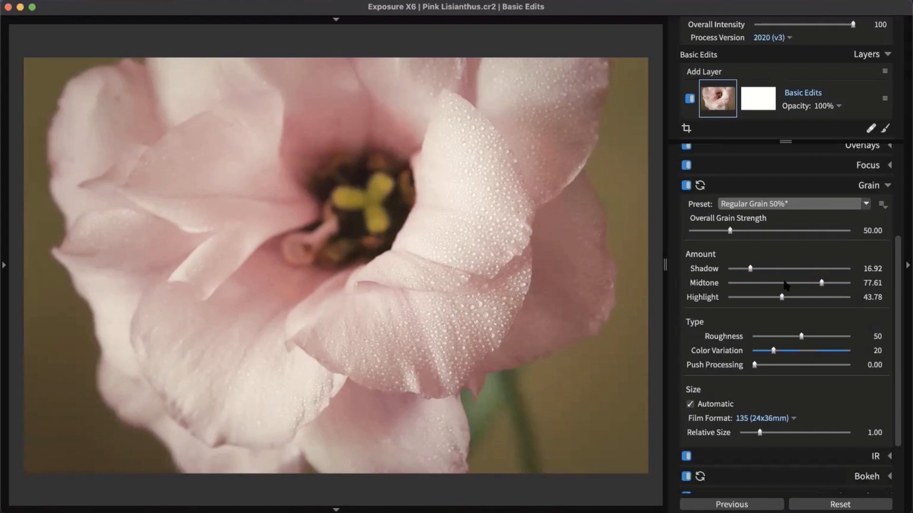
pyautogui.scroll(1, 693, 398)
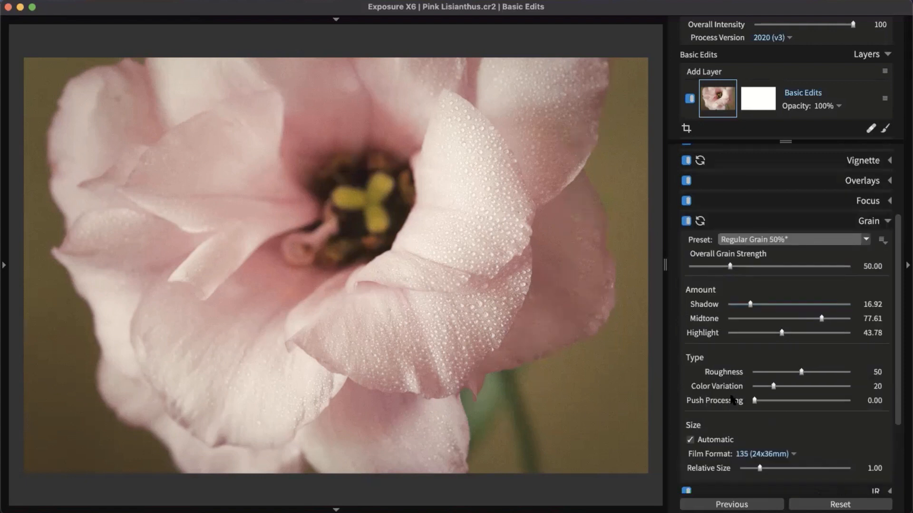
pyautogui.scroll(-2, 818, 352)
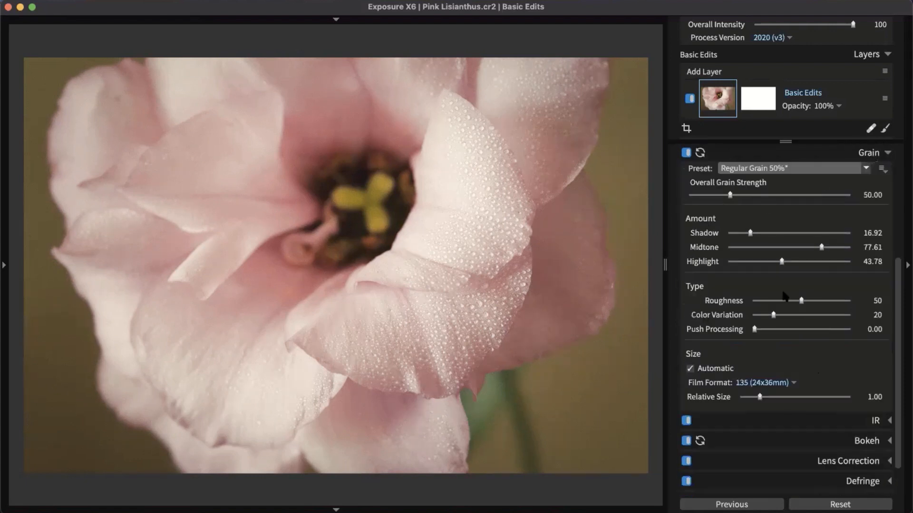
# - Collapse the grain settings, expand the overlay settings and look through the Border, Light Effect and Texture options
pyautogui.click(877, 155)
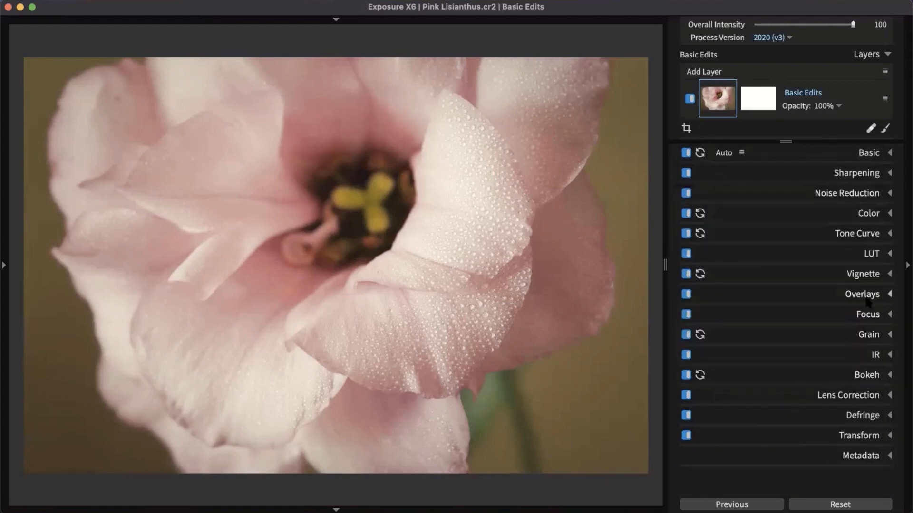
pyautogui.click(851, 294)
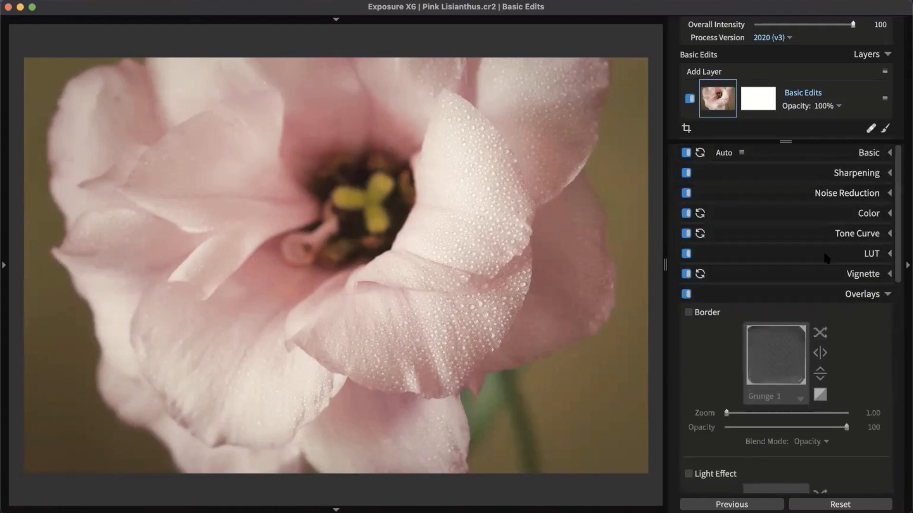
pyautogui.scroll(-3, 842, 338)
pyautogui.scroll(-4, 842, 338)
pyautogui.scroll(3, 831, 357)
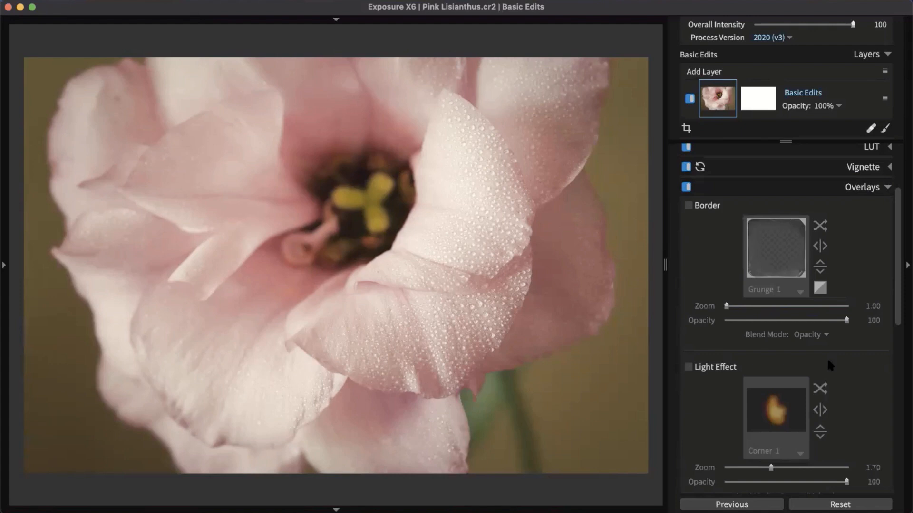
pyautogui.scroll(-4, 828, 365)
pyautogui.scroll(-1, 786, 431)
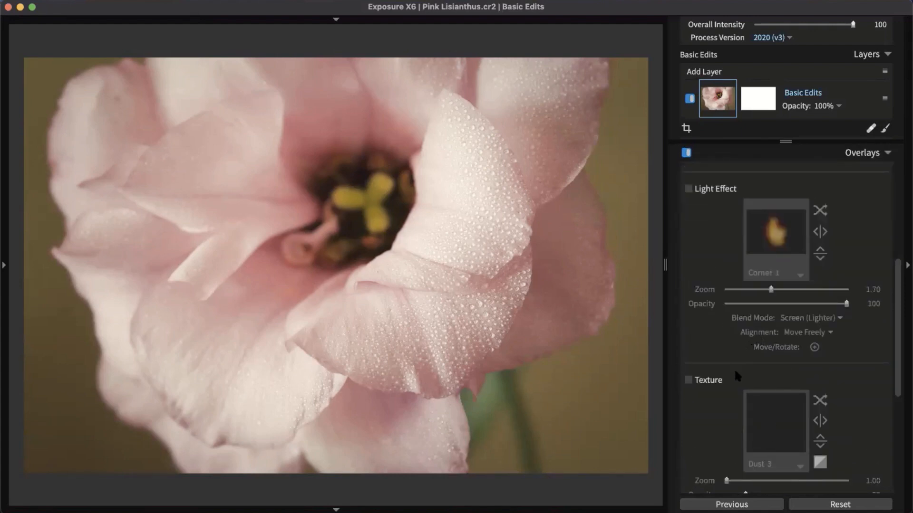
pyautogui.scroll(6, 735, 372)
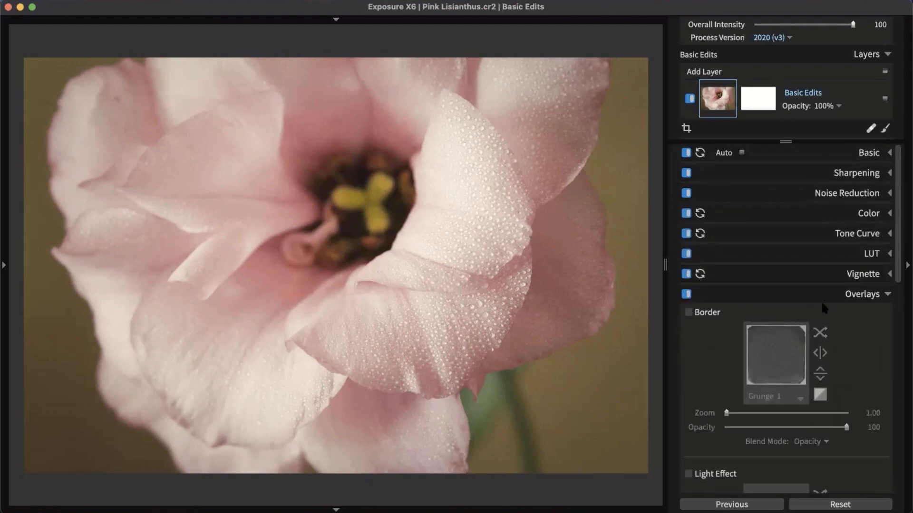
# - Enable the Border overlay and try the Film 3, Film 5 and Polaroid 55 Frame 3 borders on the photo
pyautogui.click(686, 314)
pyautogui.scroll(-3, 742, 343)
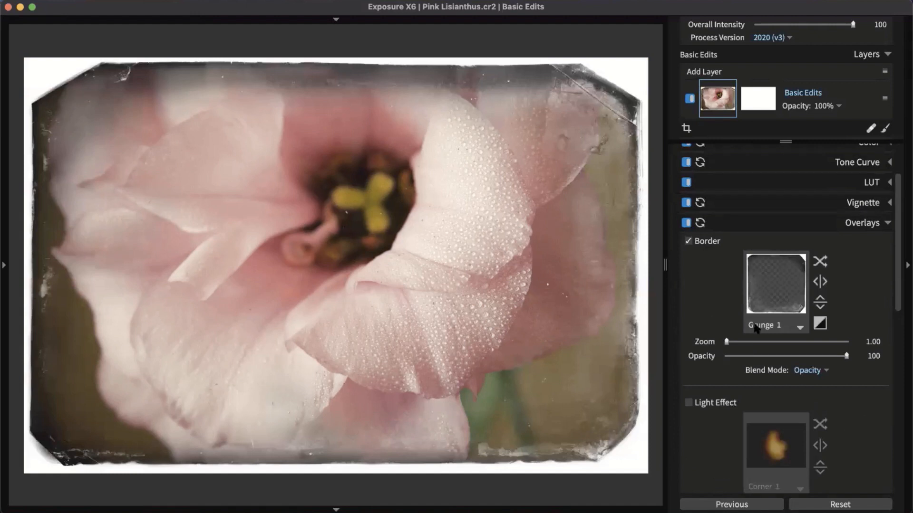
pyautogui.click(779, 302)
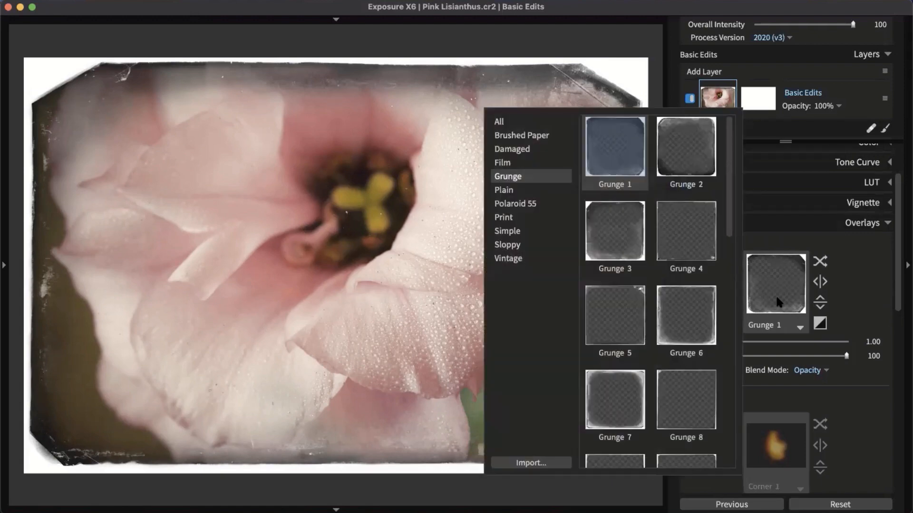
pyautogui.click(615, 147)
pyautogui.click(526, 163)
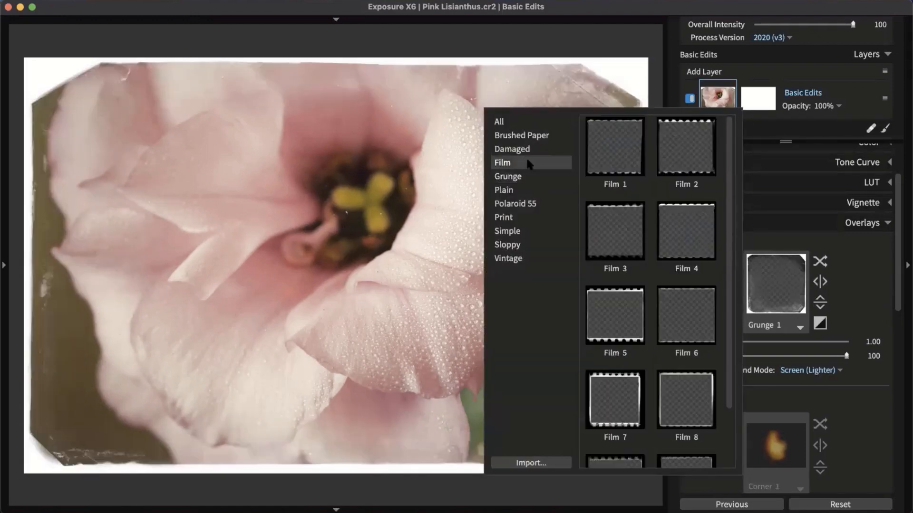
pyautogui.click(600, 162)
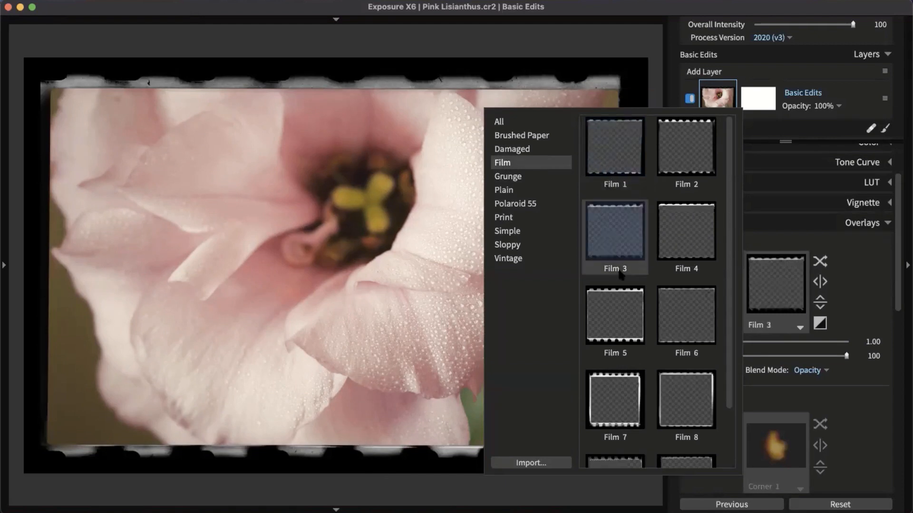
pyautogui.click(614, 318)
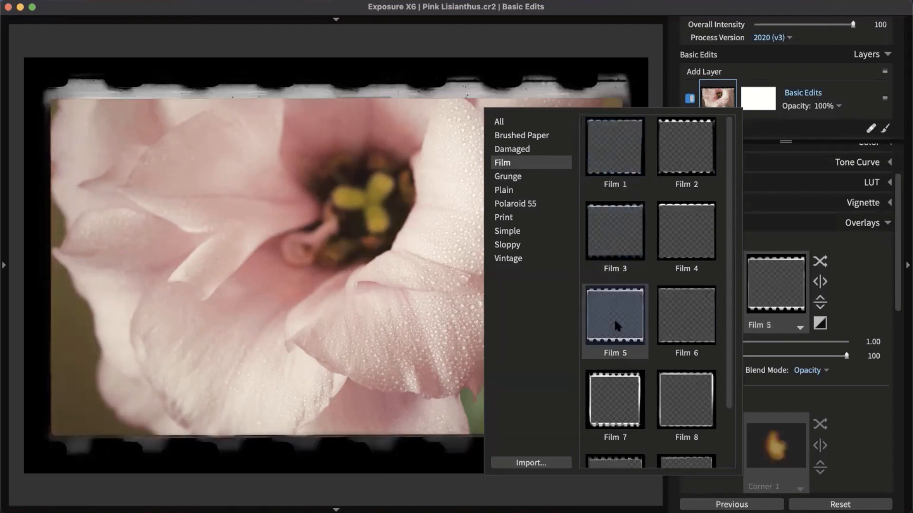
pyautogui.click(530, 205)
pyautogui.click(641, 231)
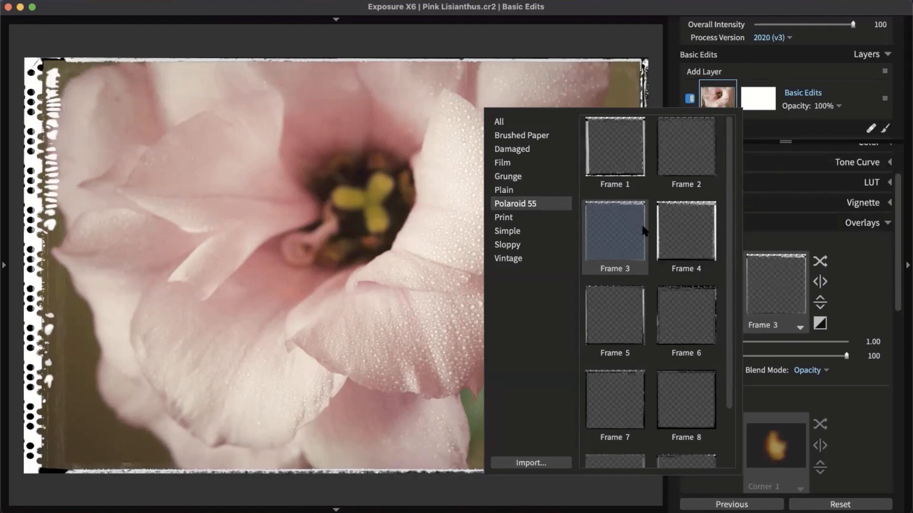
# - Apply the Hard White border from the Simple category and set its Zoom to 1.02
pyautogui.click(521, 230)
pyautogui.click(615, 154)
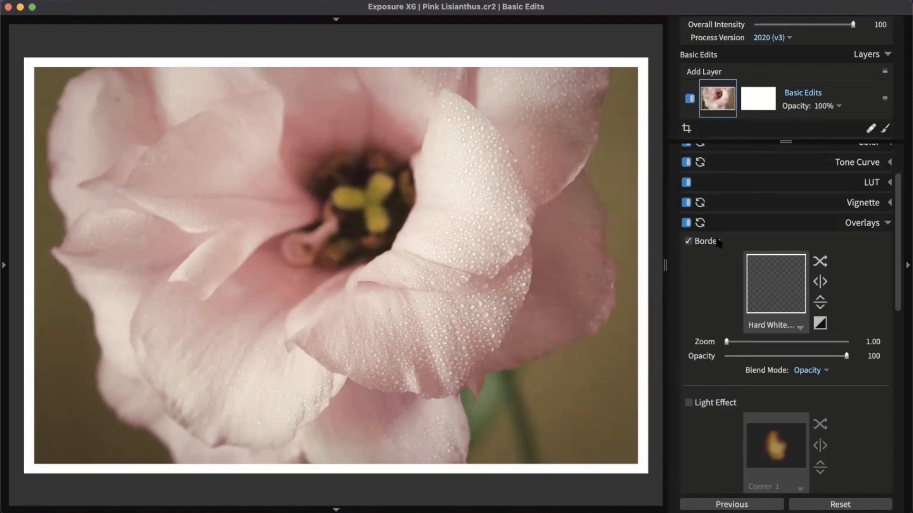
pyautogui.scroll(-2, 751, 295)
pyautogui.scroll(5, 749, 333)
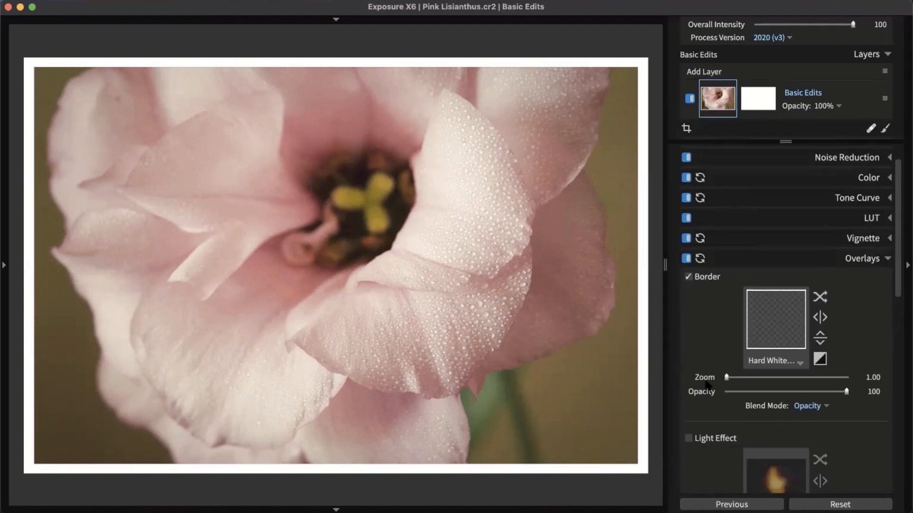
pyautogui.scroll(-6, 743, 384)
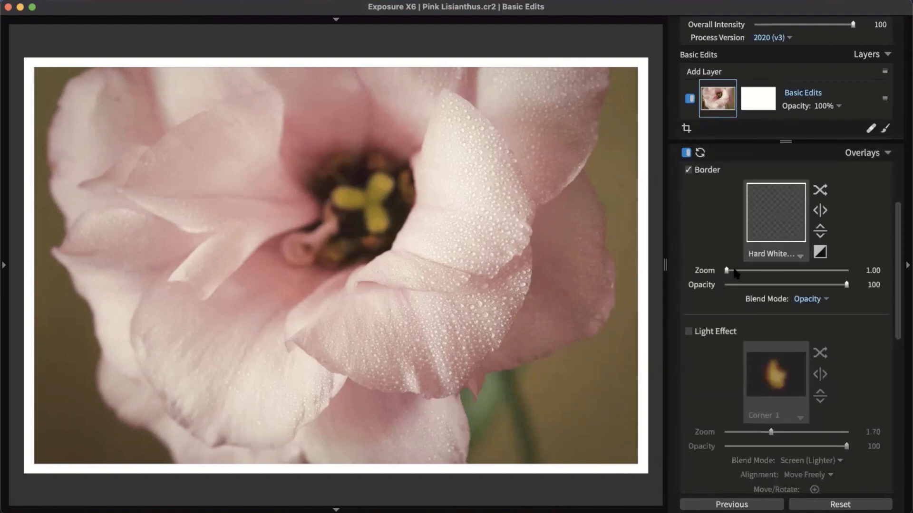
pyautogui.moveTo(734, 270); pyautogui.dragTo(752, 273)
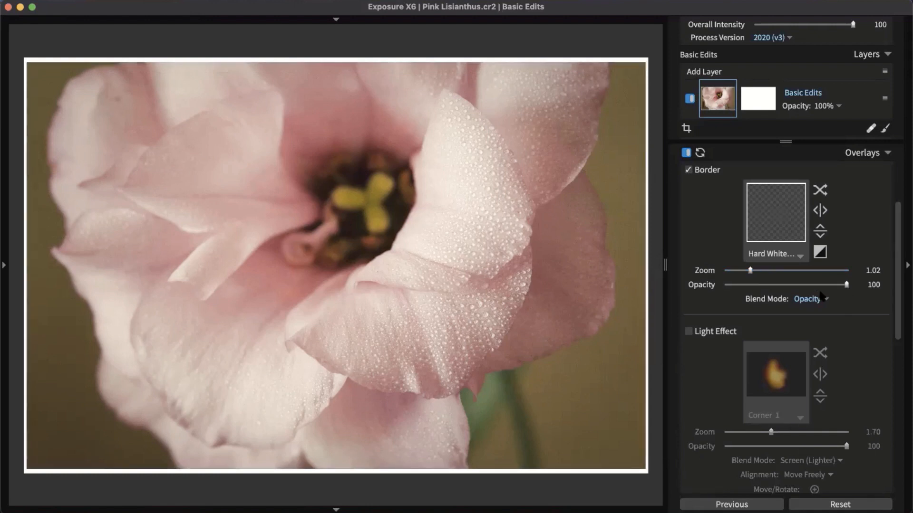
# - Invert the border's color from white to black
pyautogui.click(820, 252)
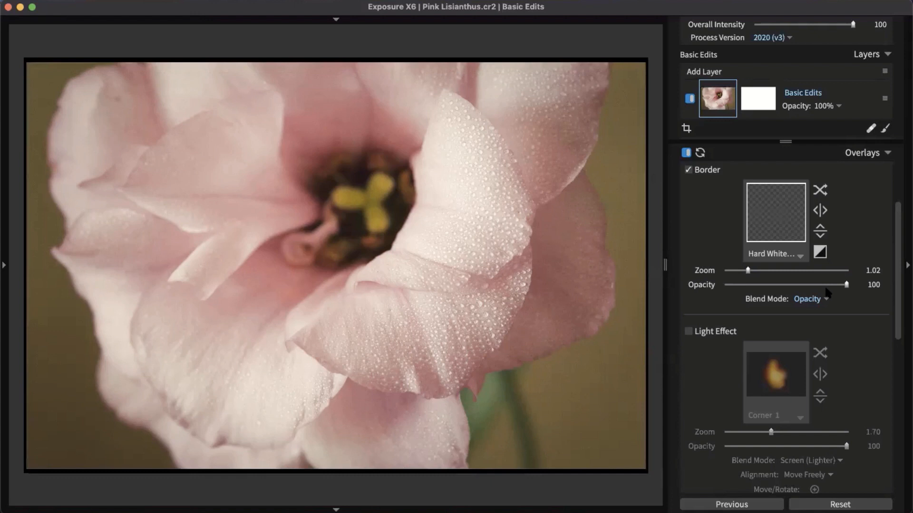
pyautogui.click(819, 253)
pyautogui.click(820, 253)
# - Enable the Light Effect overlay and try the Blow Out and Ring Of Fire effects from the full effect collection
pyautogui.scroll(-4, 820, 306)
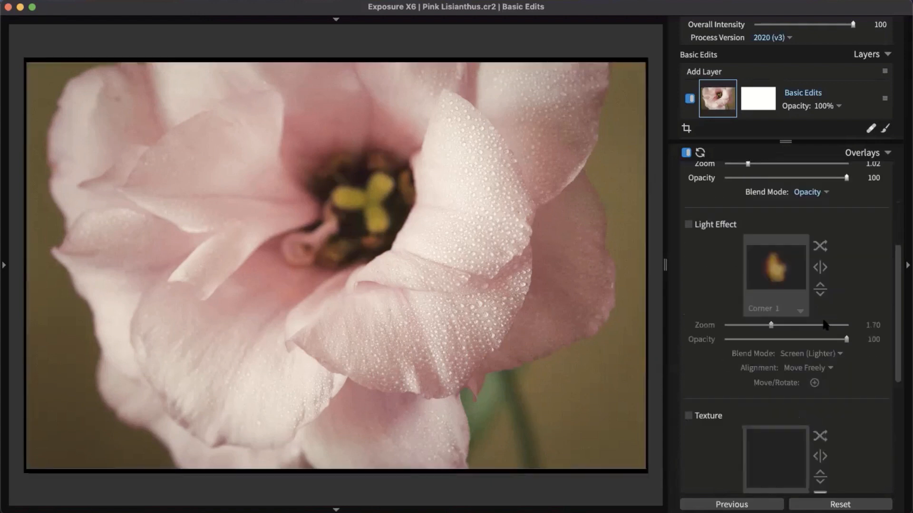
pyautogui.click(689, 224)
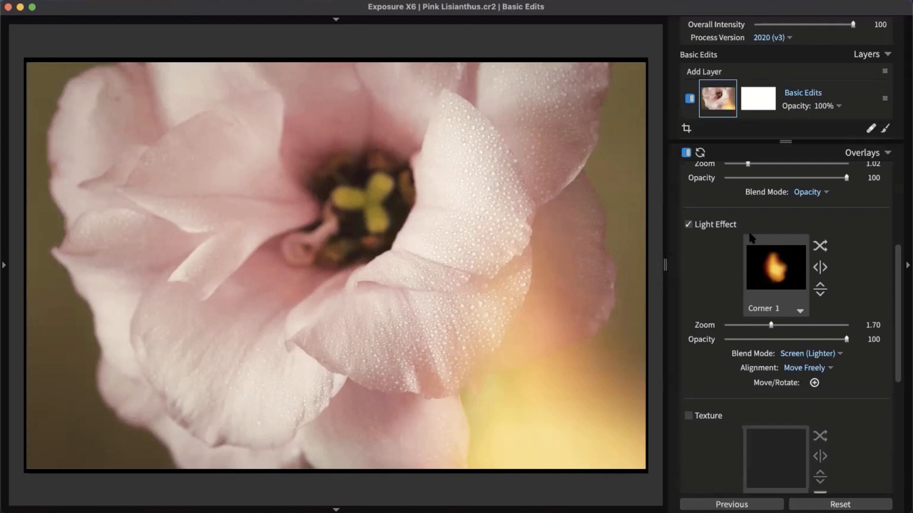
pyautogui.click(752, 240)
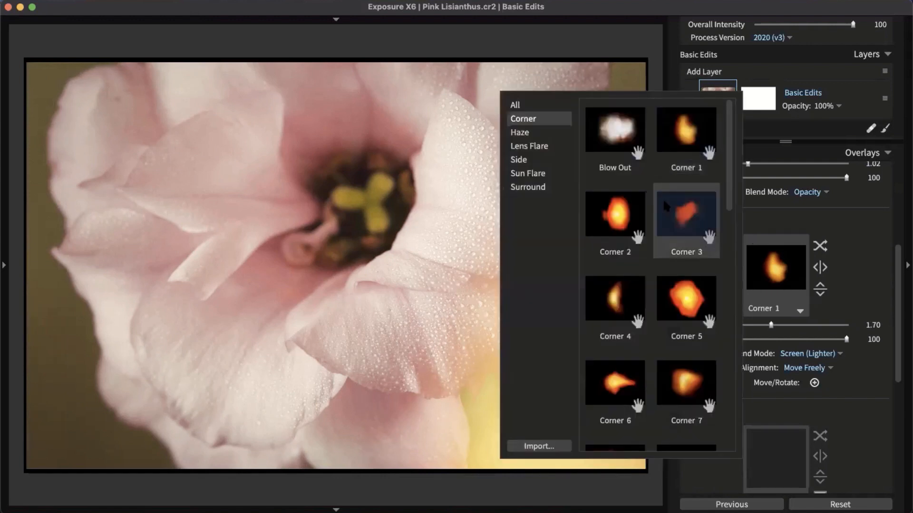
pyautogui.click(626, 171)
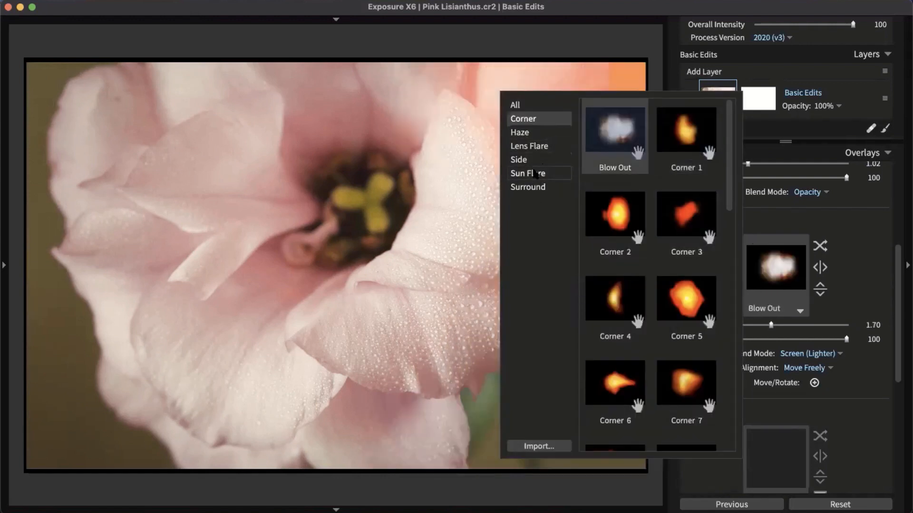
pyautogui.click(527, 105)
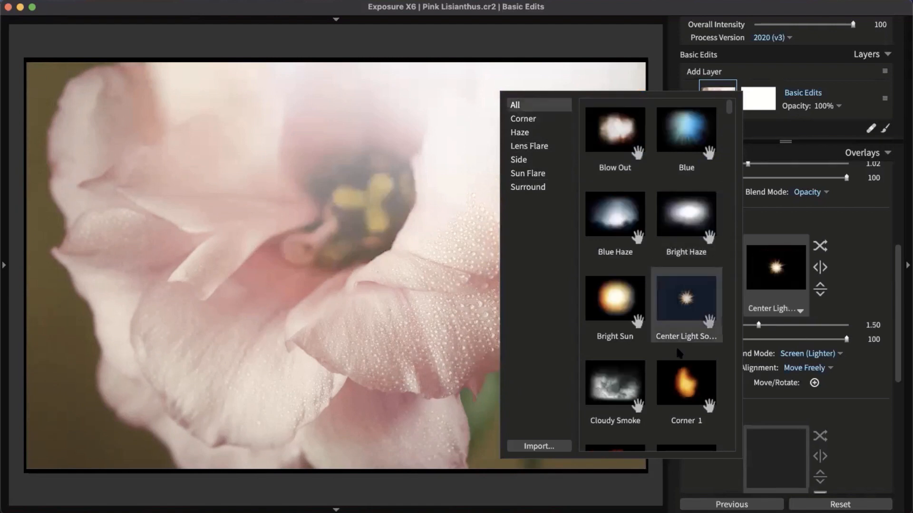
pyautogui.scroll(-10, 676, 373)
pyautogui.scroll(-10, 675, 381)
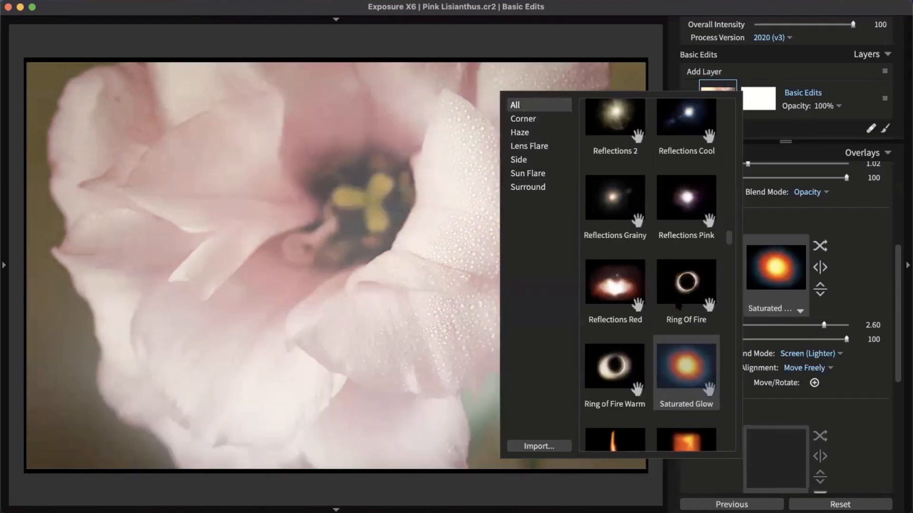
pyautogui.click(686, 281)
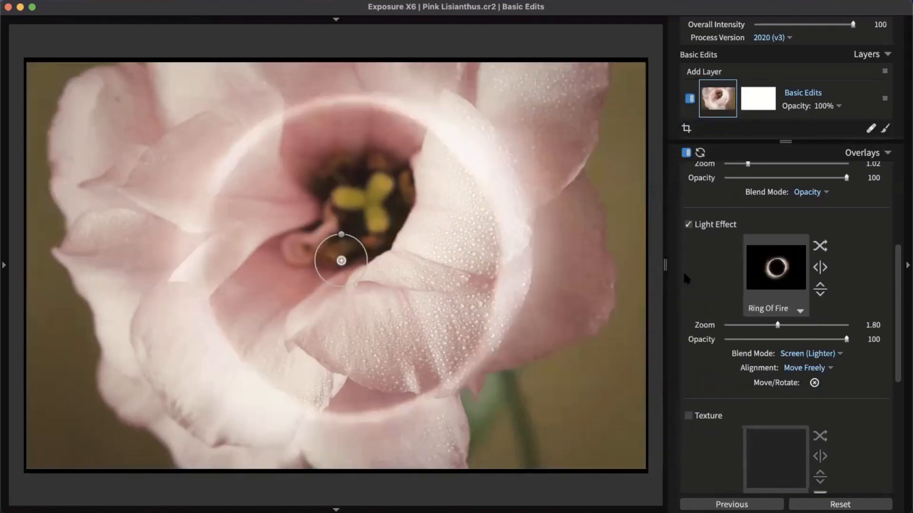
# - Switch the light effect to Reflections Red, then move it just beside the flower's dark center and rotate it
pyautogui.click(776, 267)
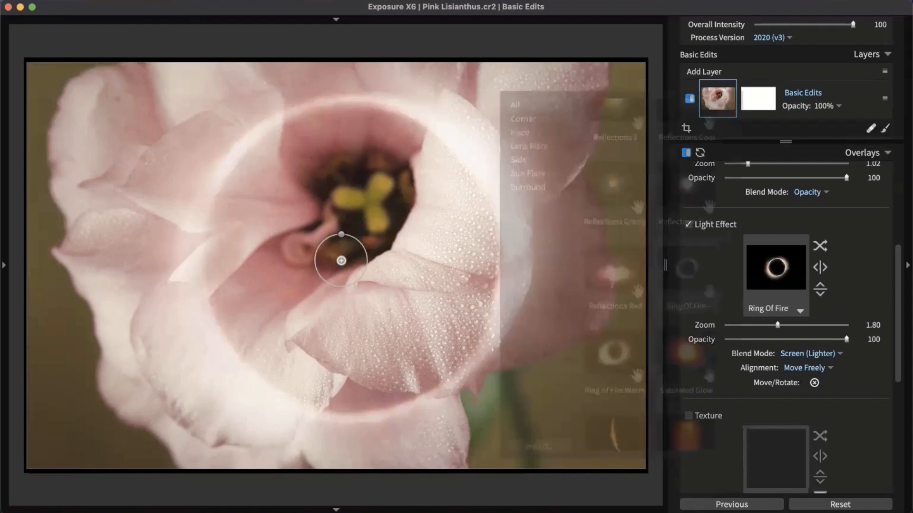
pyautogui.click(627, 269)
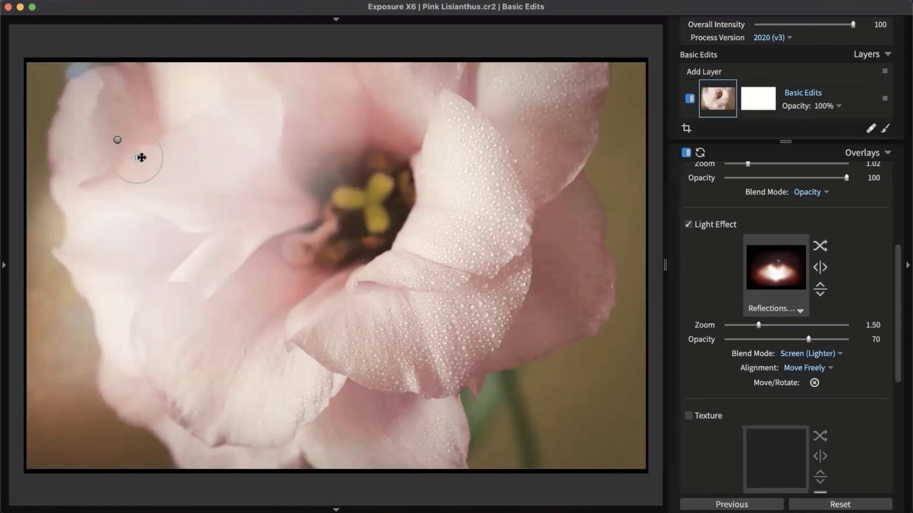
pyautogui.moveTo(164, 156); pyautogui.dragTo(348, 227)
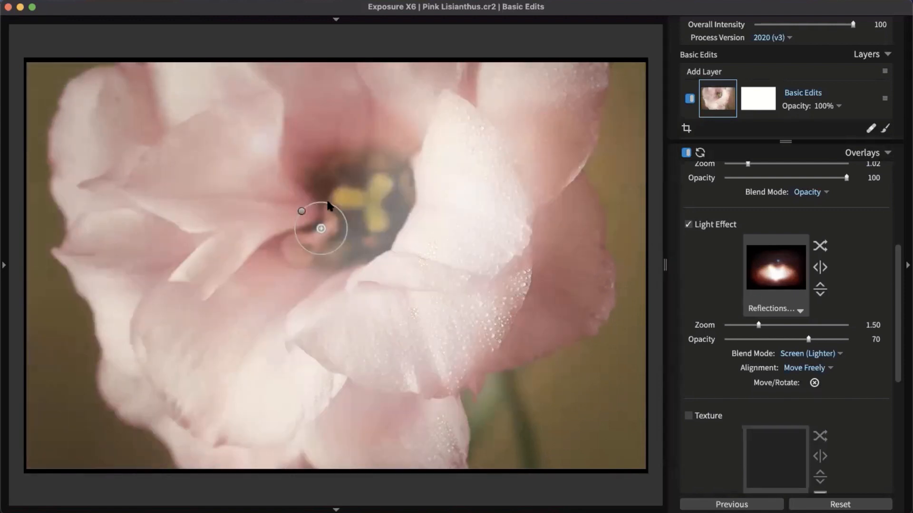
pyautogui.moveTo(302, 205); pyautogui.dragTo(403, 255)
# - Set the light effect's Zoom to 1.98 and its Opacity to 24
pyautogui.moveTo(808, 339); pyautogui.dragTo(849, 340)
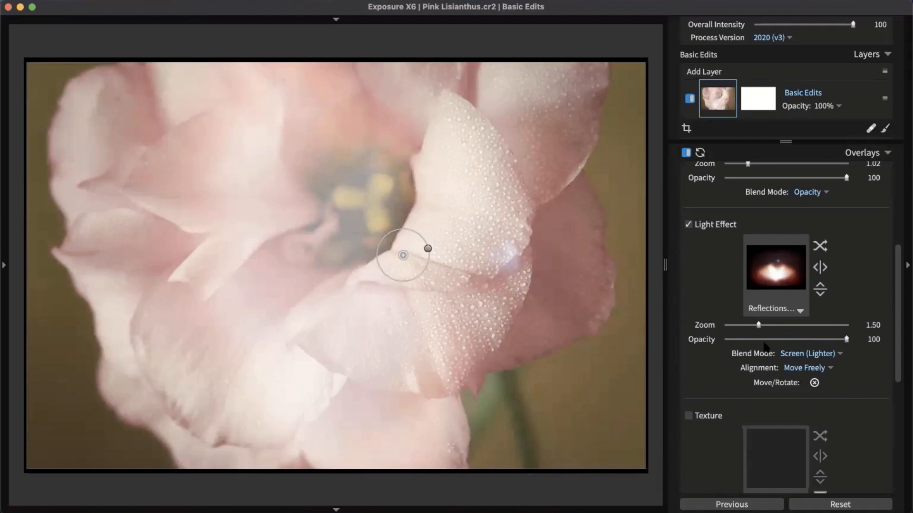
pyautogui.click(739, 339)
pyautogui.moveTo(759, 326); pyautogui.dragTo(789, 328)
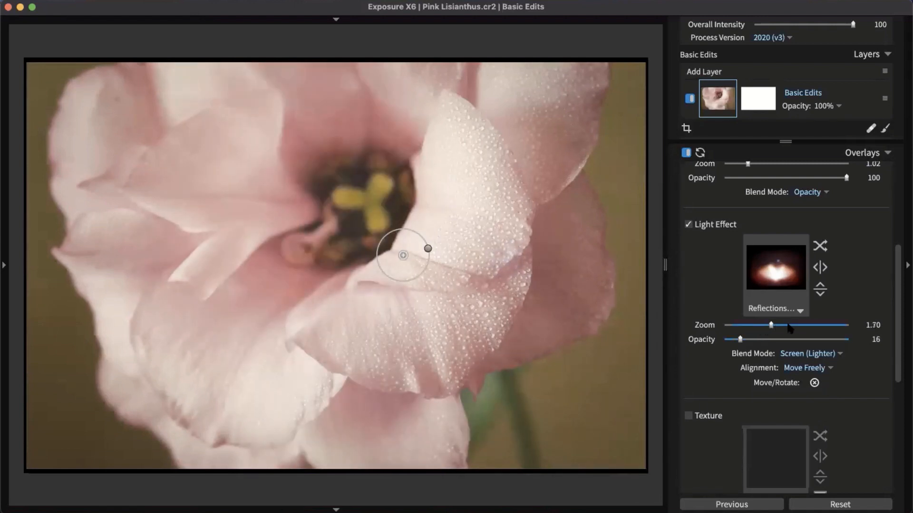
pyautogui.click(750, 340)
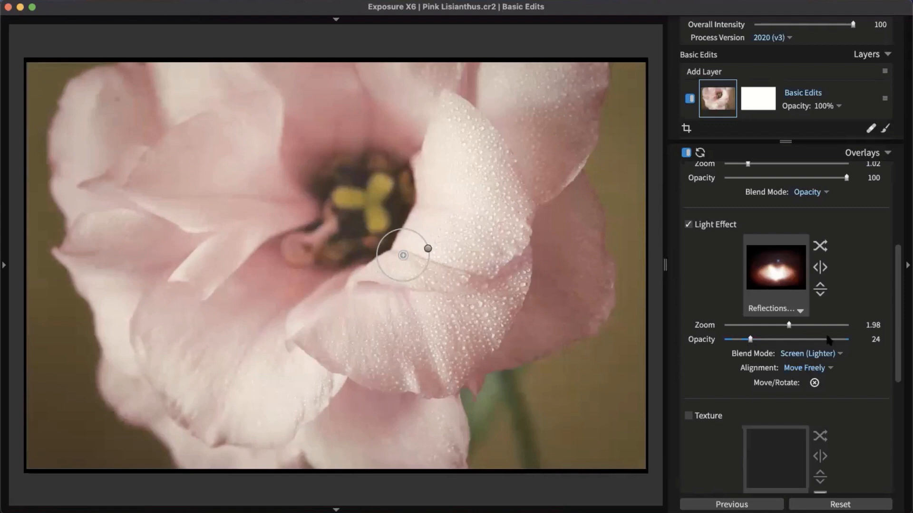
# - Change the light effect's blend mode to Hard Light and raise its Opacity to 37
pyautogui.click(835, 357)
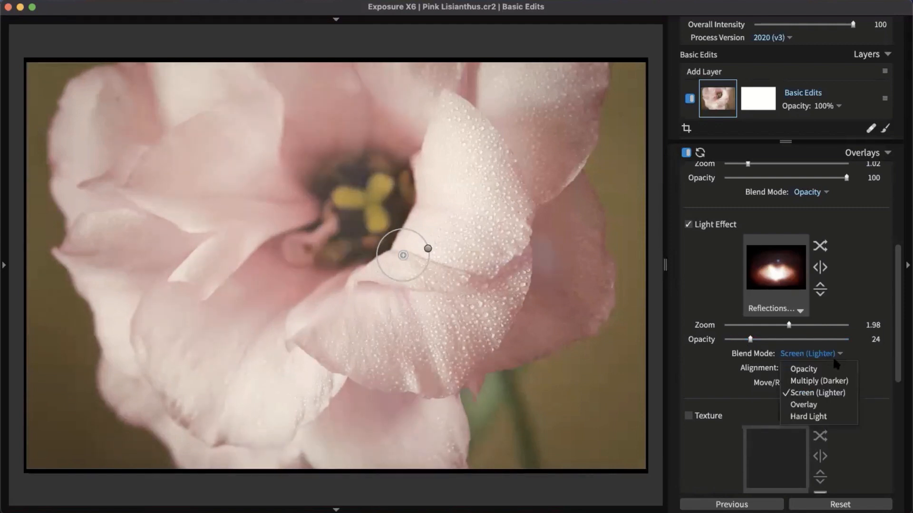
pyautogui.click(811, 417)
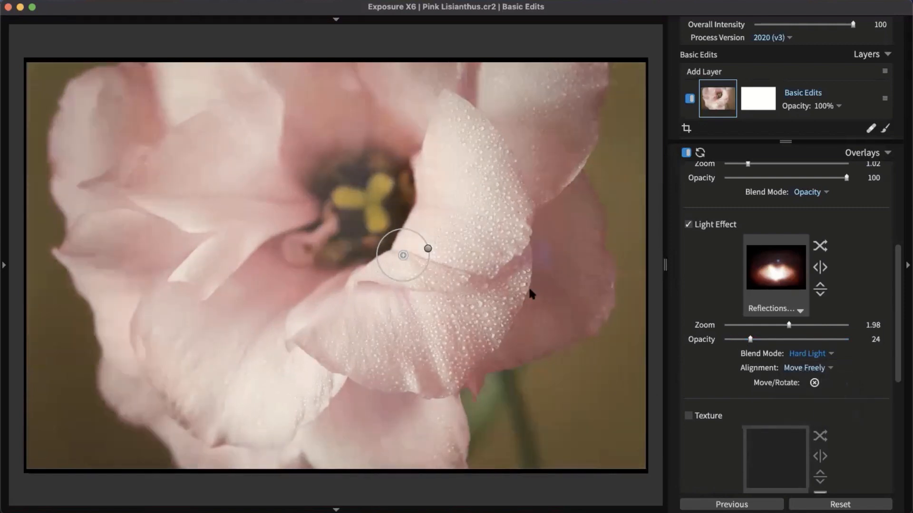
pyautogui.moveTo(751, 340); pyautogui.dragTo(767, 340)
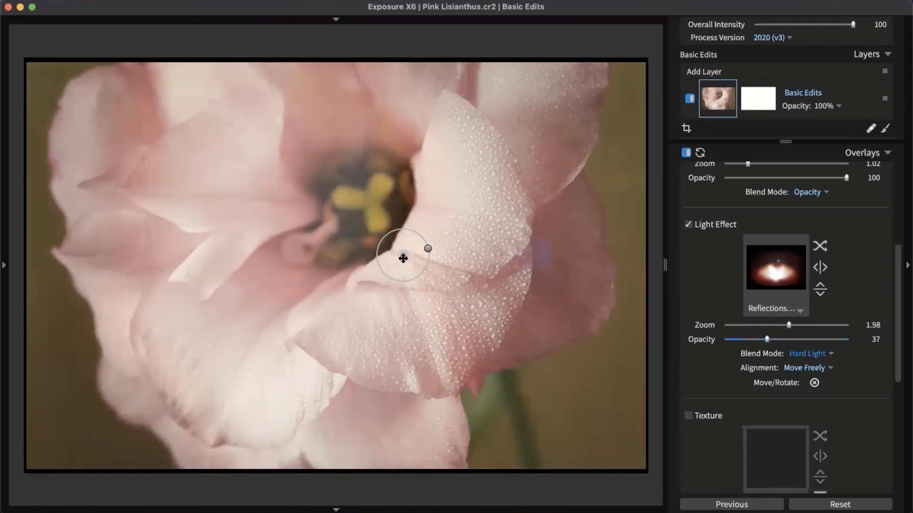
# - Move the light effect onto the flower's right outer petal and compare the photo with the effect off and on
pyautogui.moveTo(403, 258); pyautogui.dragTo(552, 246)
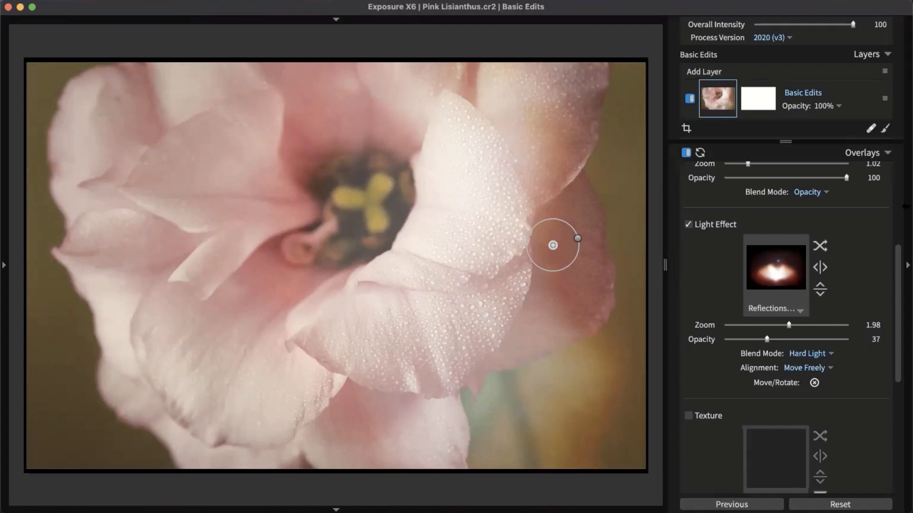
pyautogui.click(688, 224)
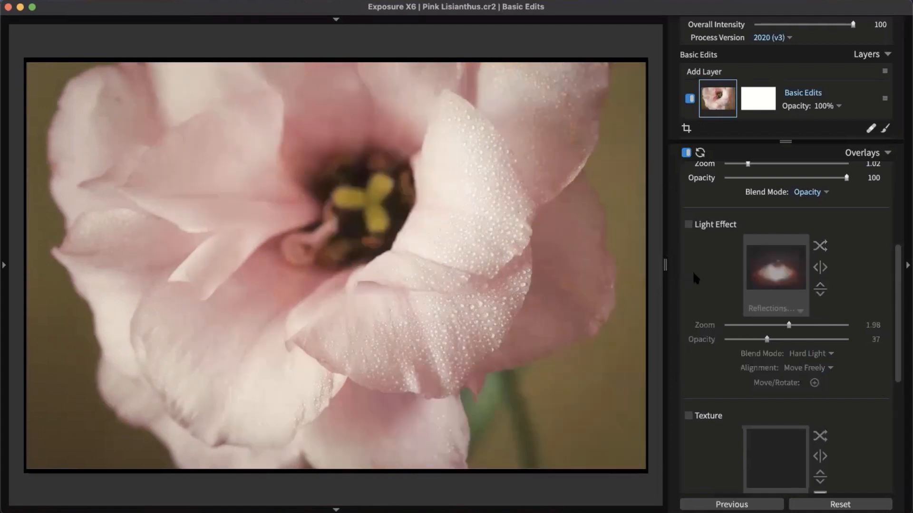
pyautogui.click(688, 225)
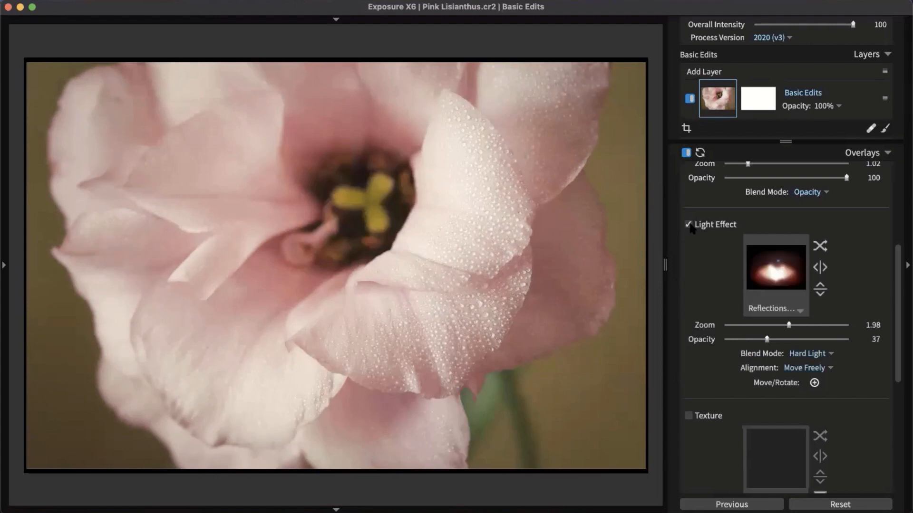
# - Lower the light effect's Opacity to 11, turn the light effect off and collapse the Overlays settings
pyautogui.moveTo(767, 339); pyautogui.dragTo(733, 338)
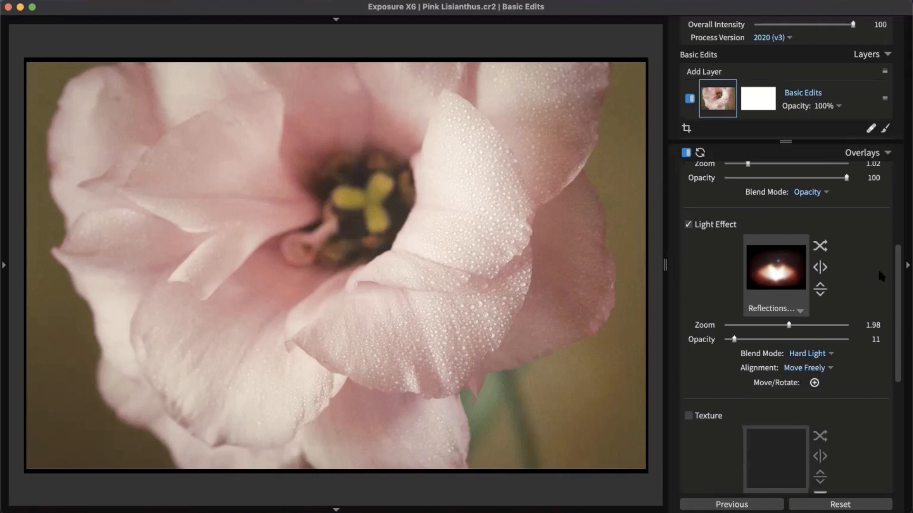
pyautogui.click(688, 224)
pyautogui.scroll(3, 793, 363)
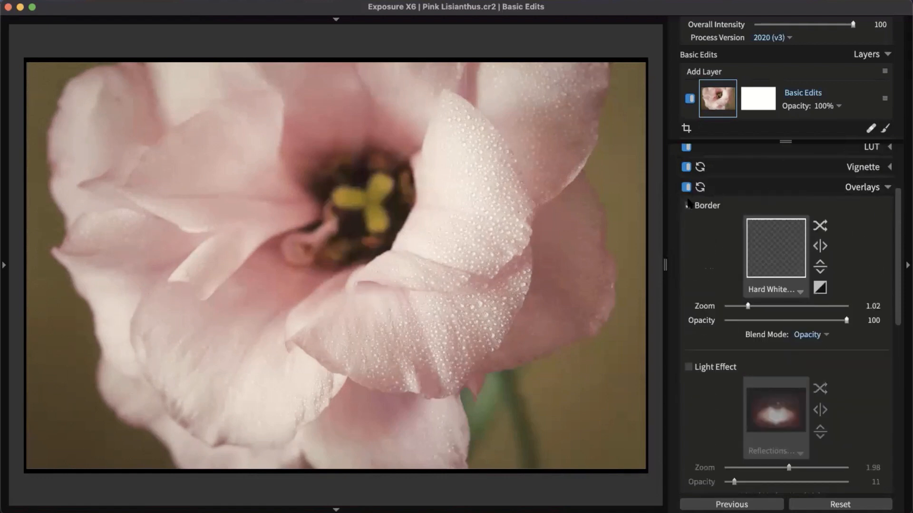
pyautogui.click(811, 189)
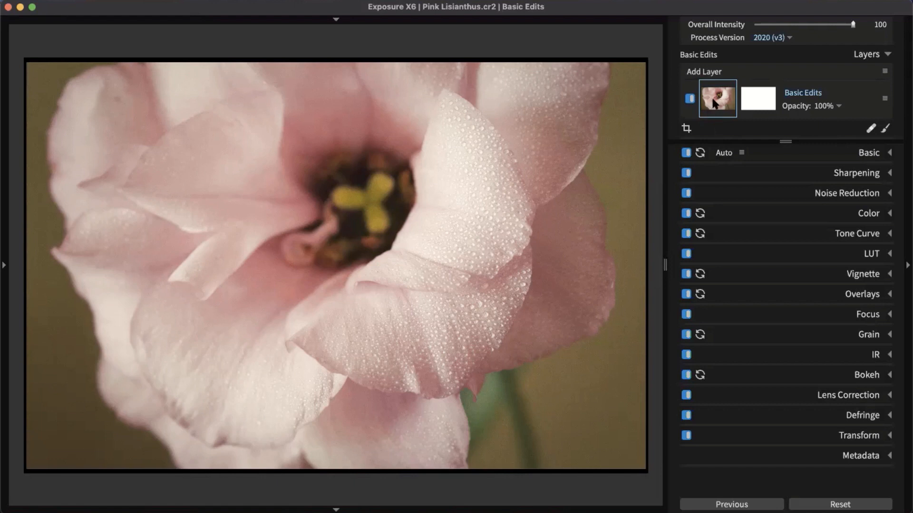
# - Add a new layer above Basic Edits and activate its mask for brushing
pyautogui.moveTo(715, 102)
pyautogui.click(766, 105)
pyautogui.click(803, 57)
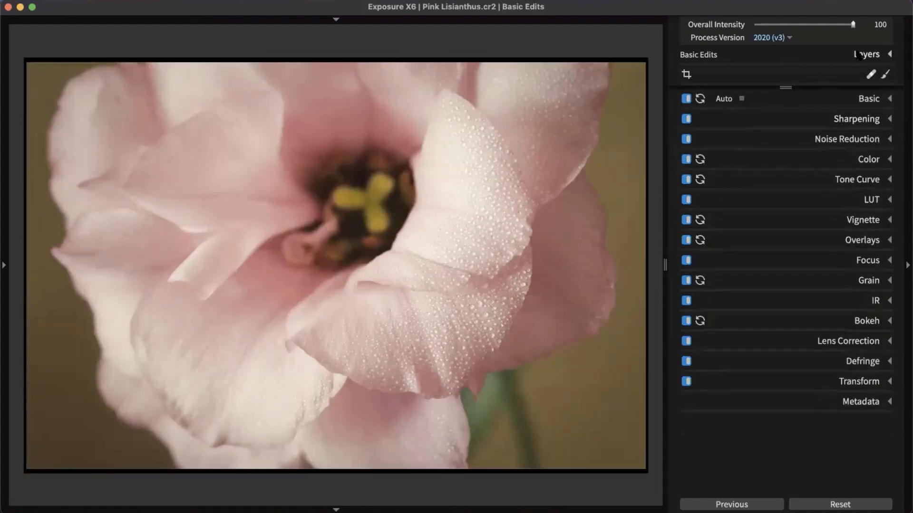
pyautogui.click(858, 56)
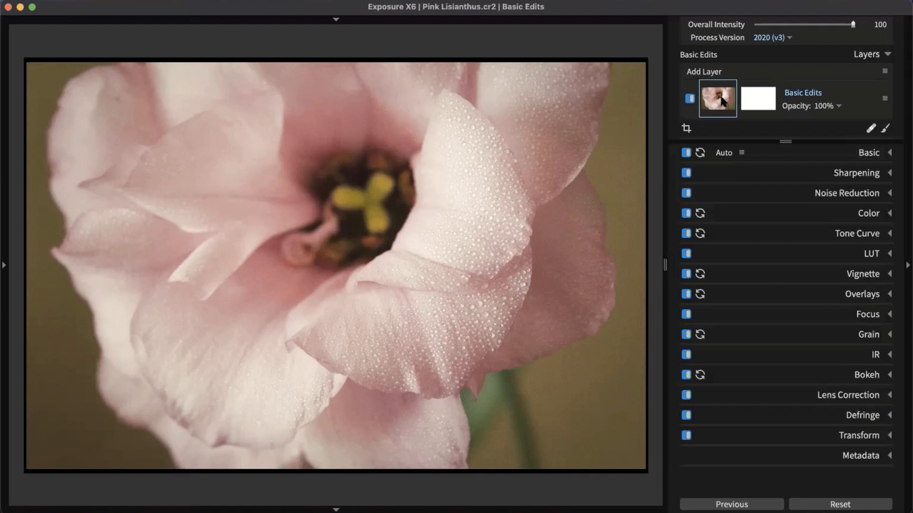
pyautogui.click(717, 72)
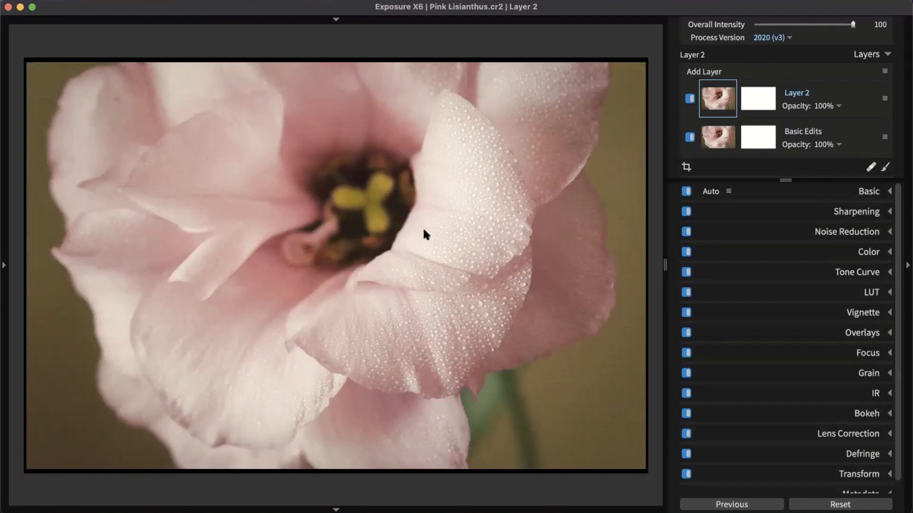
pyautogui.click(766, 95)
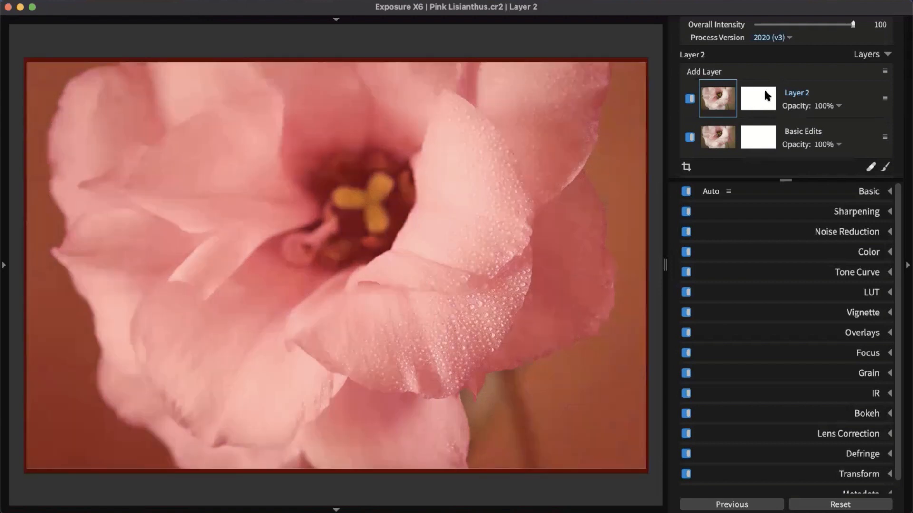
pyautogui.click(767, 95)
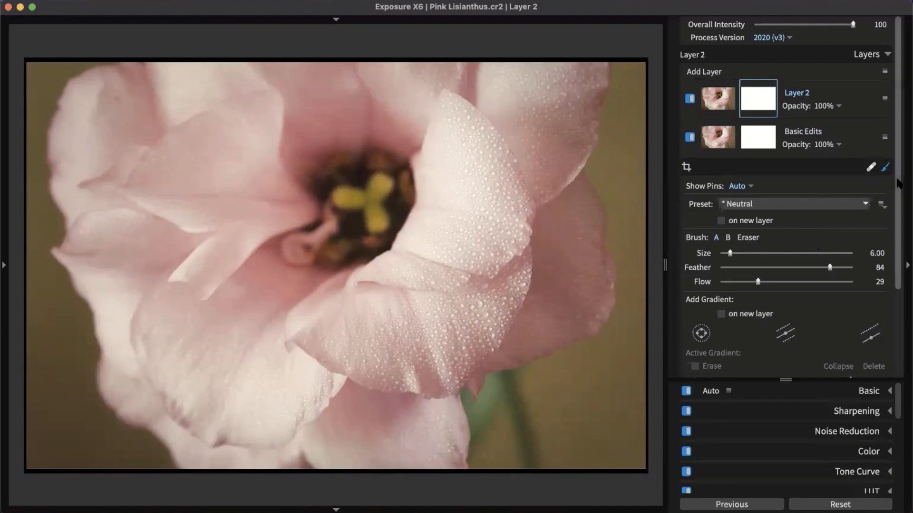
# - Set the mask brush to Size 24 and Flow 53, sized to fit the flower's dark center
pyautogui.scroll(-3, 846, 186)
pyautogui.scroll(3, 861, 171)
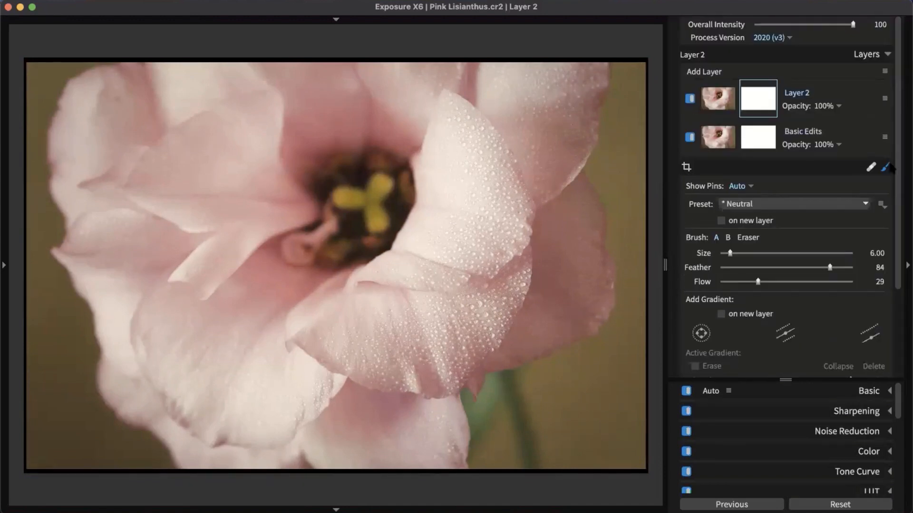
pyautogui.scroll(-3, 862, 172)
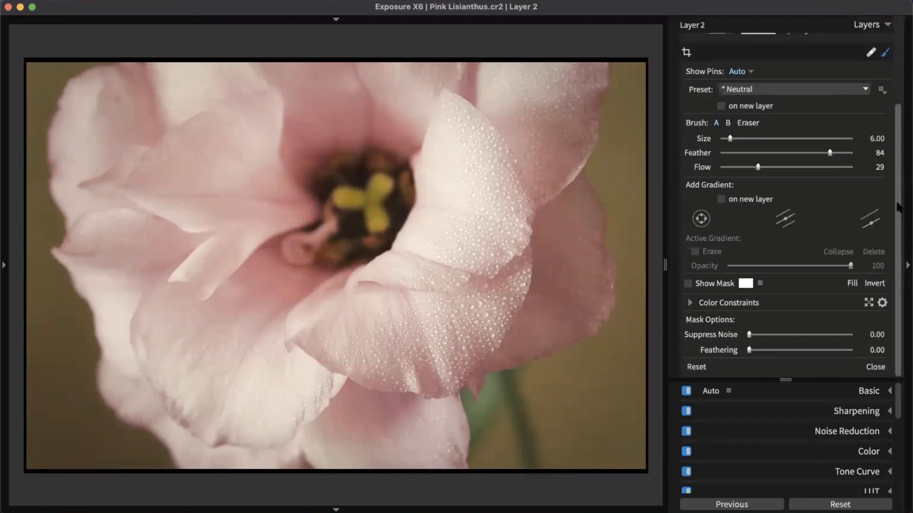
pyautogui.scroll(3, 791, 225)
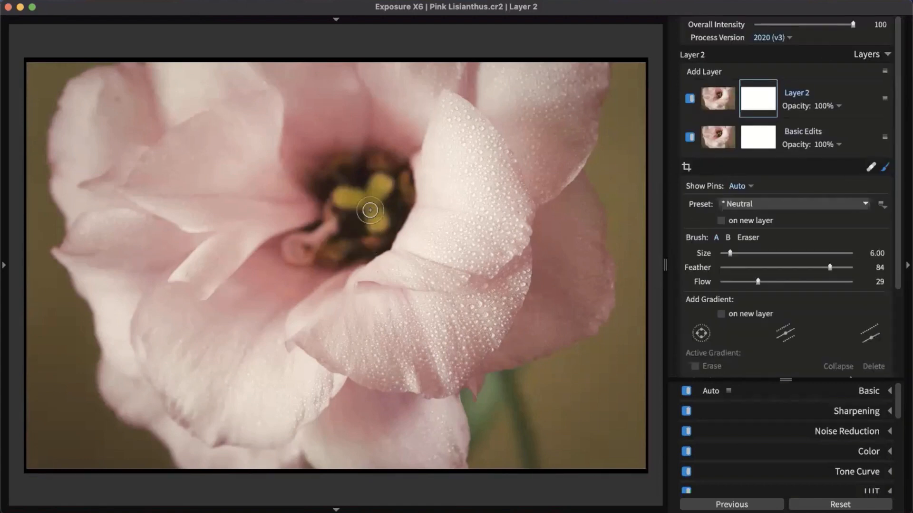
pyautogui.scroll(6, 402, 236)
pyautogui.scroll(3, 393, 228)
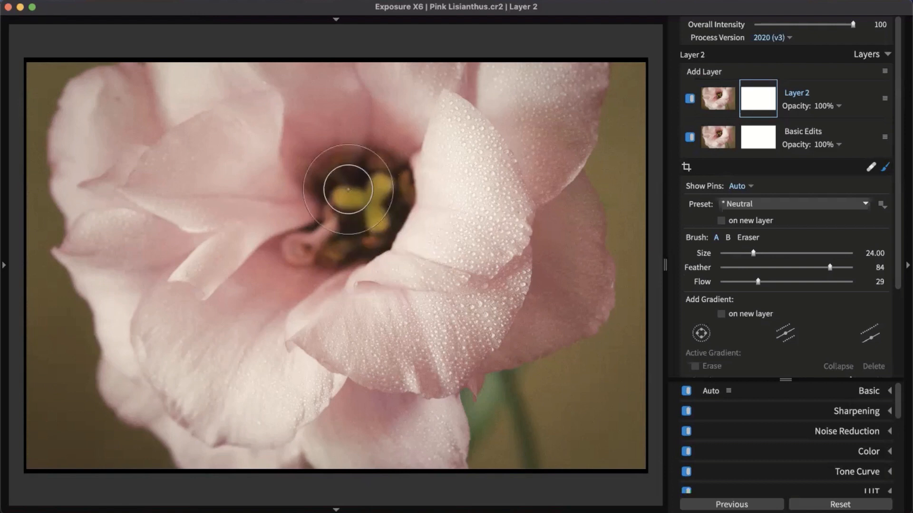
pyautogui.scroll(1, 366, 211)
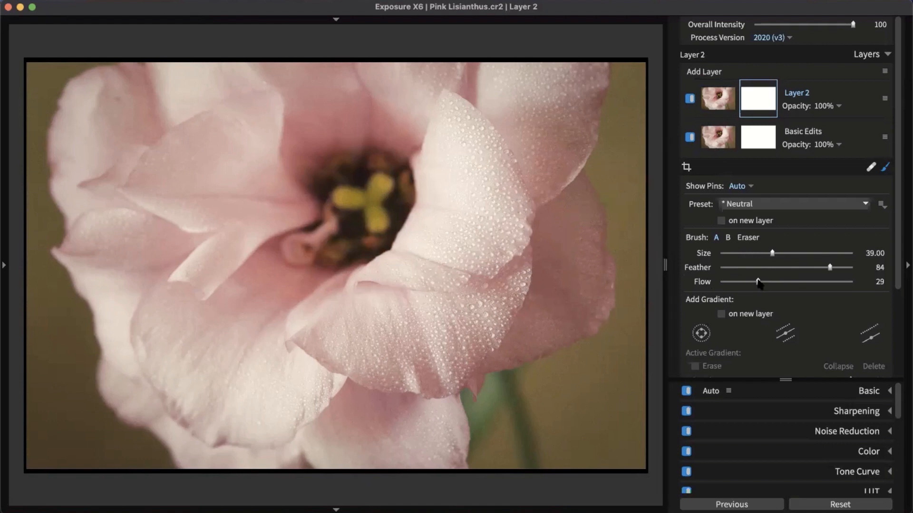
pyautogui.moveTo(759, 283)
pyautogui.mouseDown()
pyautogui.moveTo(842, 280)
pyautogui.moveTo(780, 283)
pyautogui.moveTo(790, 283)
pyautogui.mouseUp()
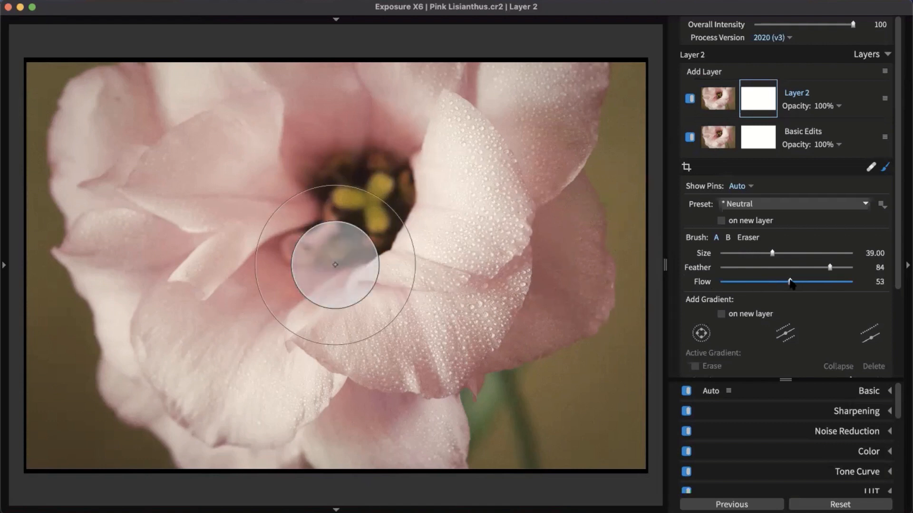
pyautogui.scroll(-3, 337, 172)
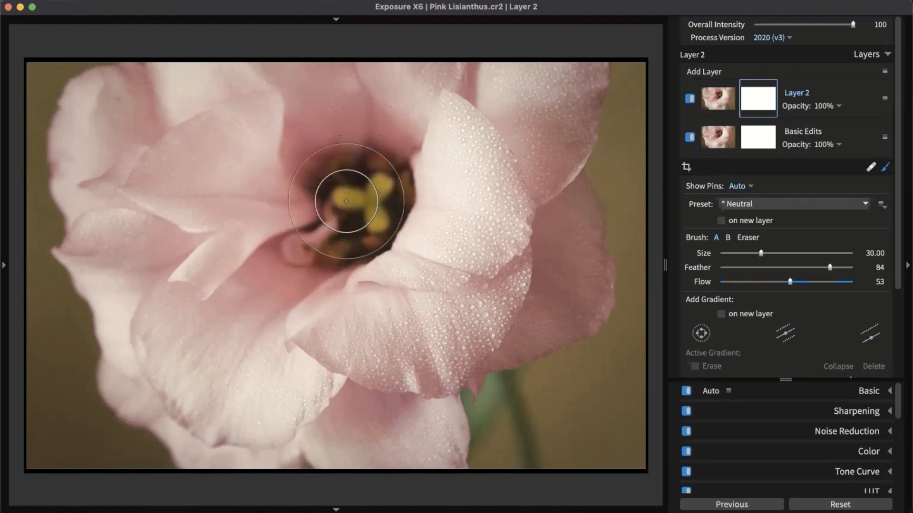
pyautogui.scroll(-1, 348, 202)
pyautogui.scroll(-1, 380, 211)
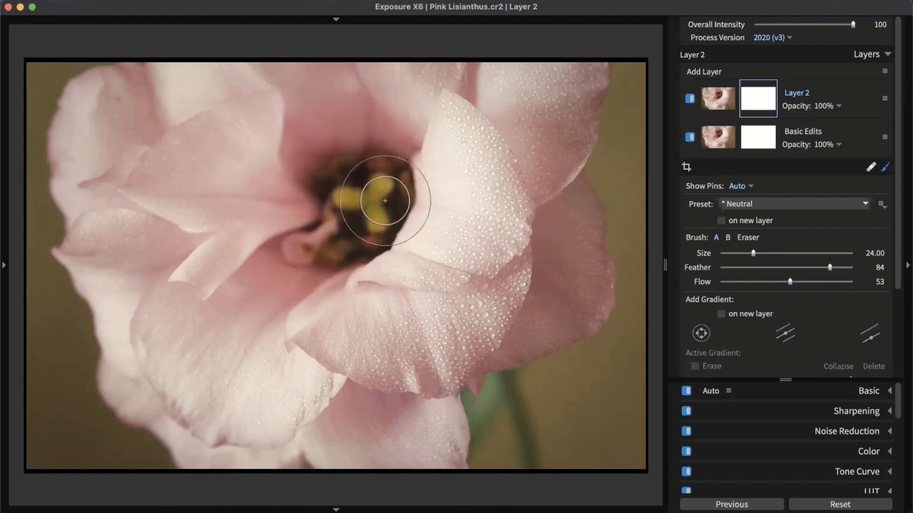
# - Brush over the flower's dark center on the new layer and dismiss the empty-brush notice
pyautogui.moveTo(355, 218)
pyautogui.mouseDown()
pyautogui.moveTo(316, 235)
pyautogui.moveTo(357, 216)
pyautogui.moveTo(344, 210)
pyautogui.moveTo(354, 163)
pyautogui.mouseUp()
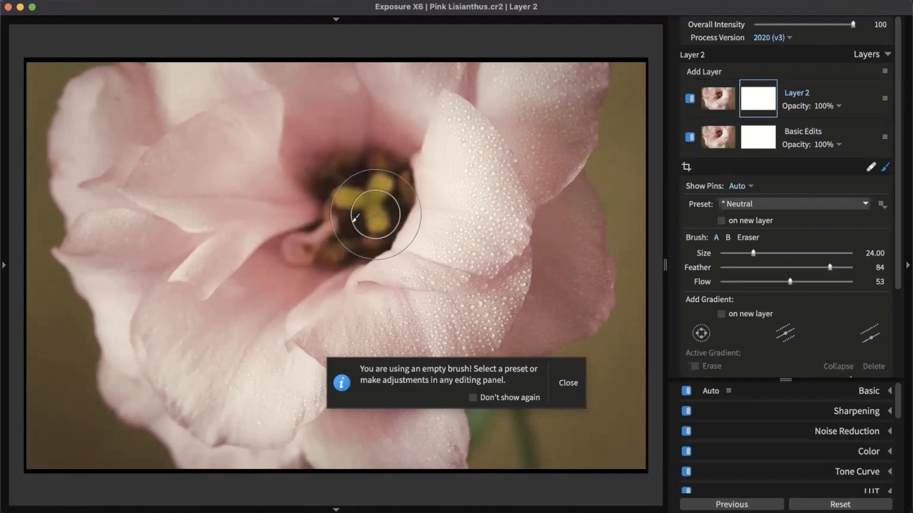
pyautogui.moveTo(375, 214)
pyautogui.mouseDown()
pyautogui.moveTo(301, 249)
pyautogui.moveTo(337, 175)
pyautogui.mouseUp()
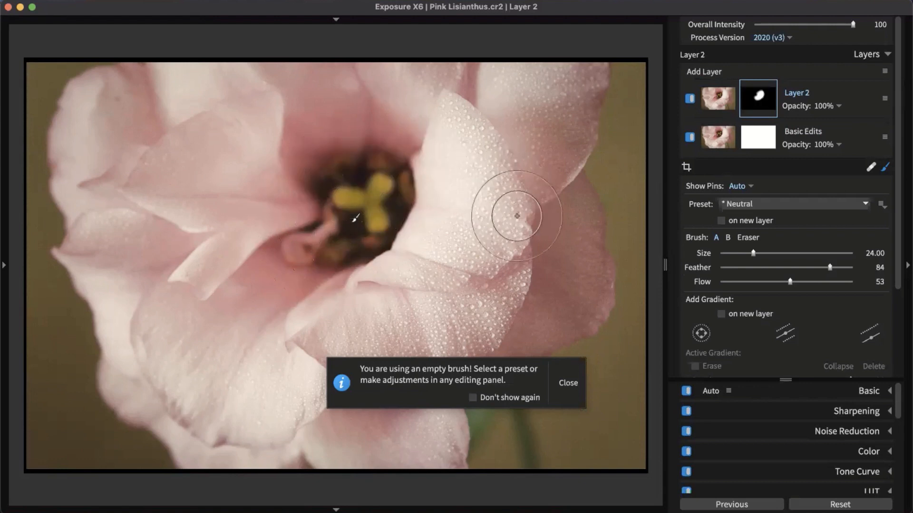
pyautogui.click(568, 383)
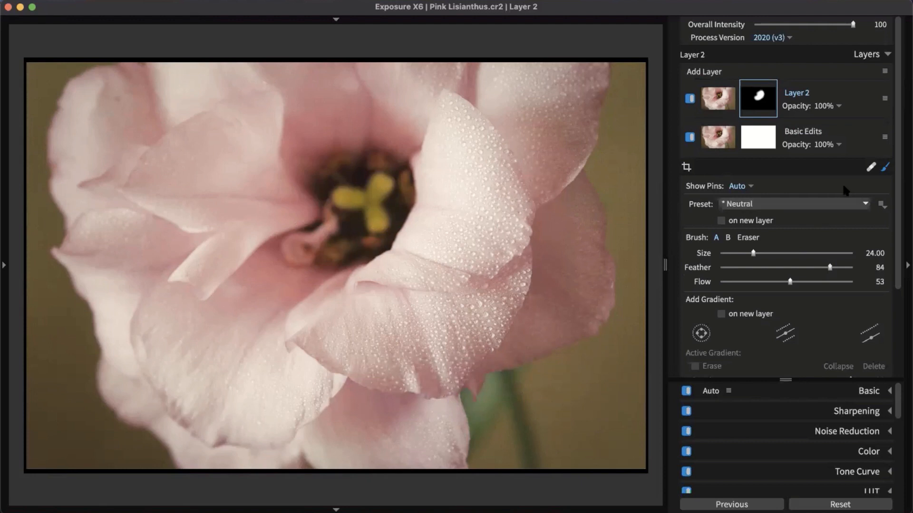
# - Apply the Dodge (Lighten) preset to the brushed area and reduce the brush Size to 12
pyautogui.click(853, 206)
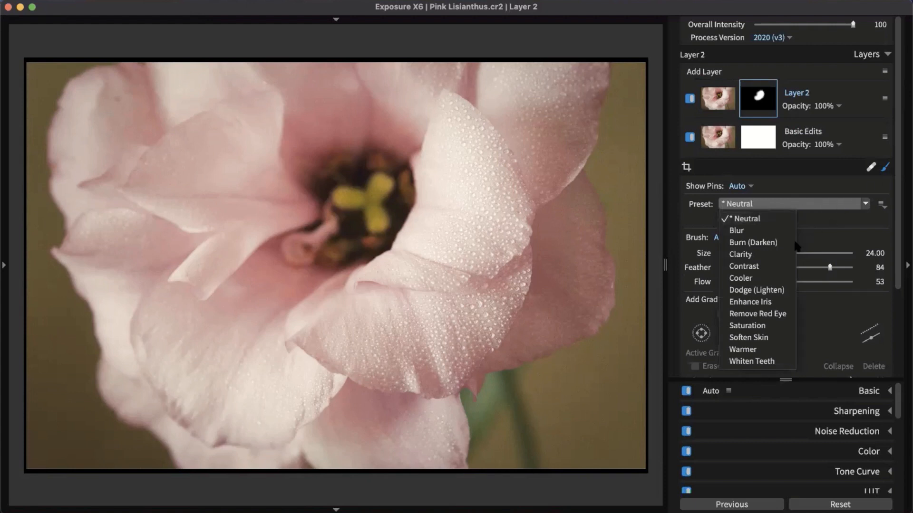
pyautogui.click(780, 290)
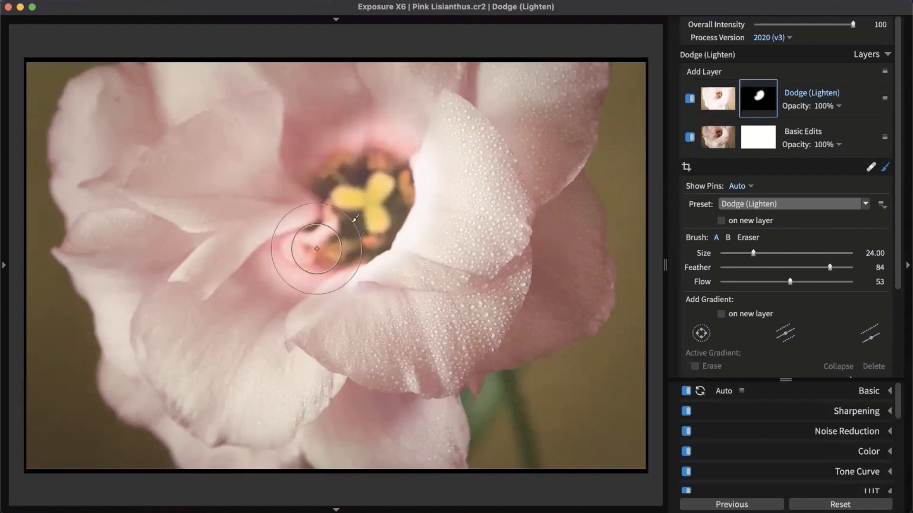
pyautogui.scroll(-3, 297, 227)
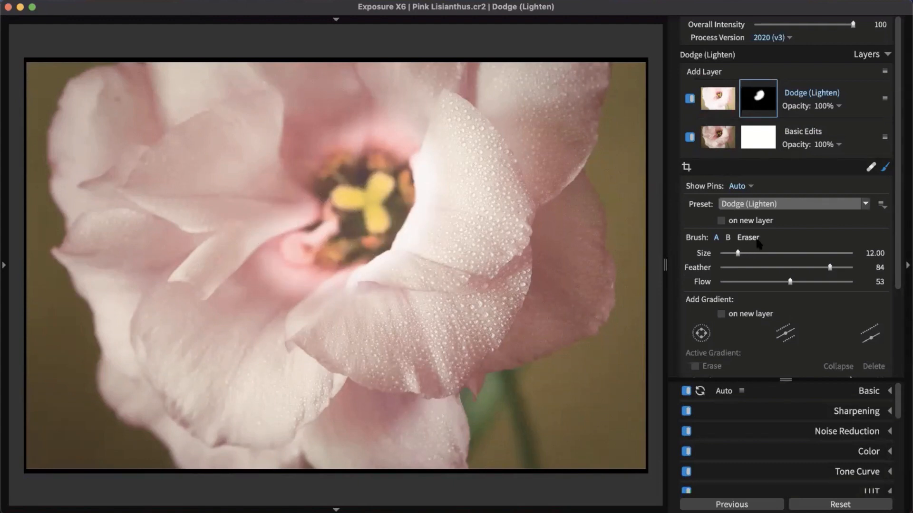
pyautogui.scroll(-1, 395, 235)
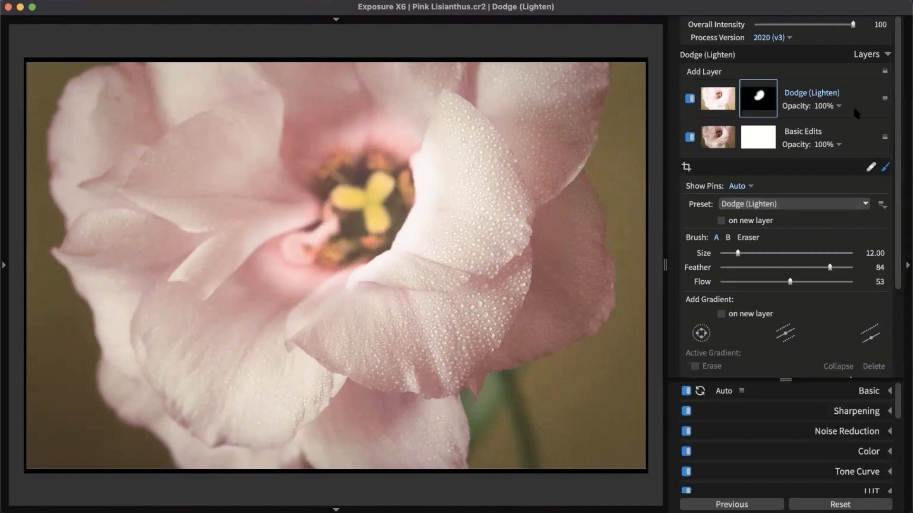
# - Lower the Dodge (Lighten) layer's opacity to 47% and compare the photo with and without the layer
pyautogui.click(830, 109)
pyautogui.moveTo(854, 129)
pyautogui.mouseDown()
pyautogui.moveTo(774, 133)
pyautogui.moveTo(787, 135)
pyautogui.mouseUp()
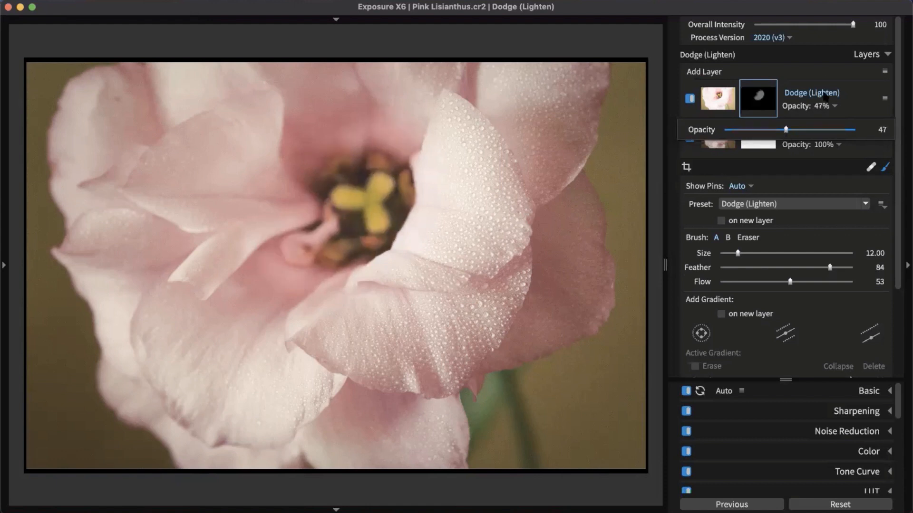
pyautogui.click(690, 98)
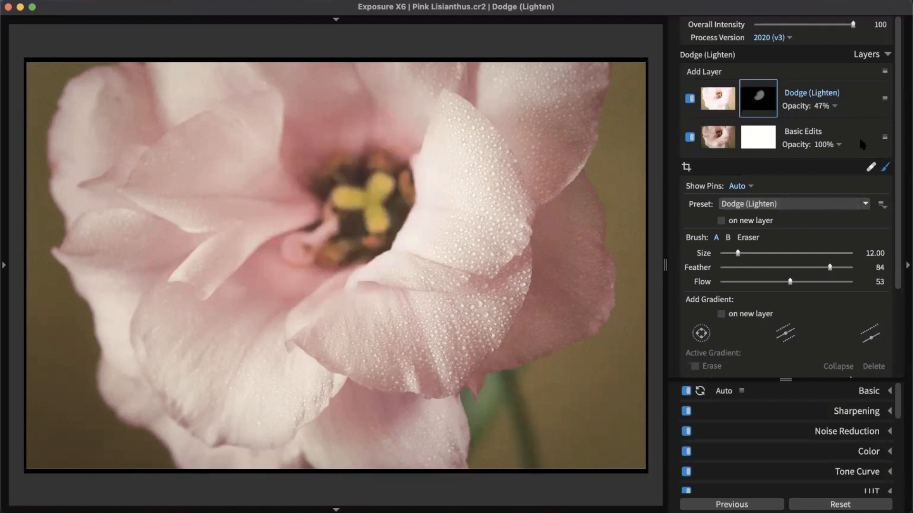
# - Show the dodge layer's mask, erase its spill from the petals around the flower's center with a Size 27 eraser, and hide the mask
pyautogui.moveTo(900, 295); pyautogui.dragTo(901, 341)
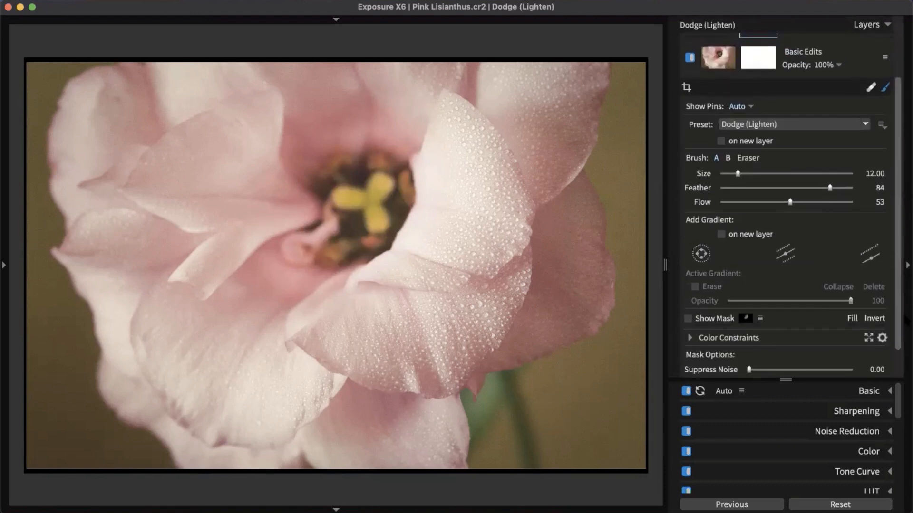
pyautogui.scroll(-2, 703, 314)
pyautogui.click(688, 290)
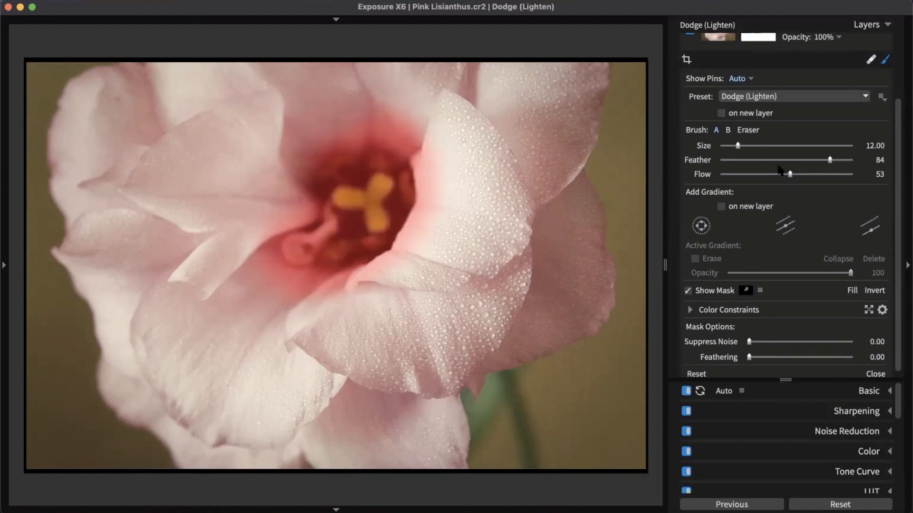
pyautogui.click(753, 131)
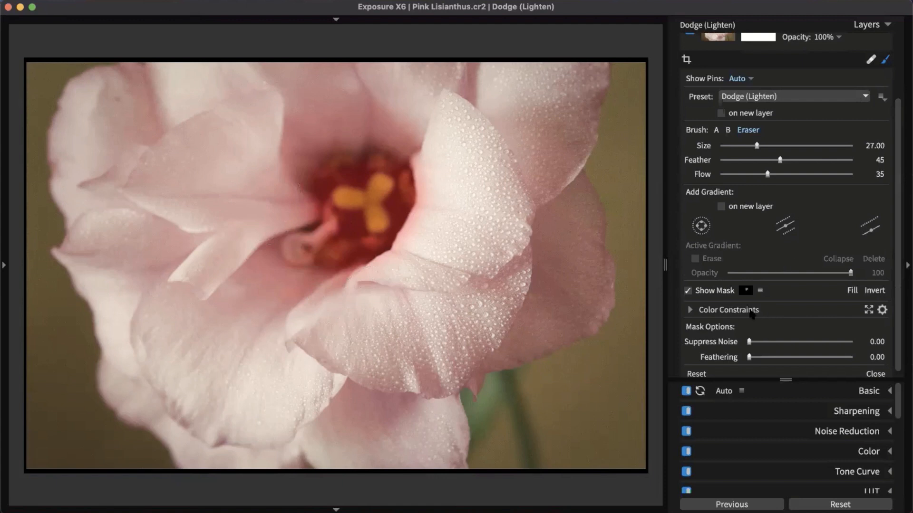
pyautogui.click(689, 291)
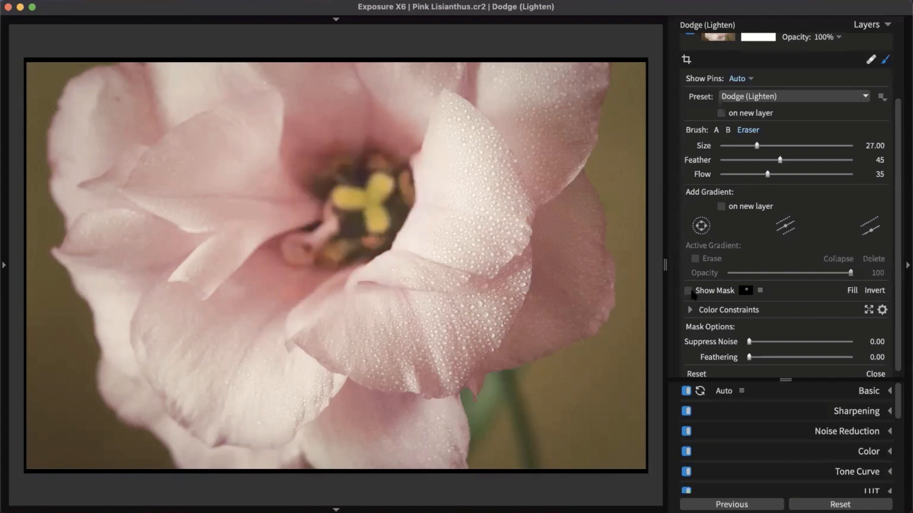
pyautogui.scroll(5, 717, 77)
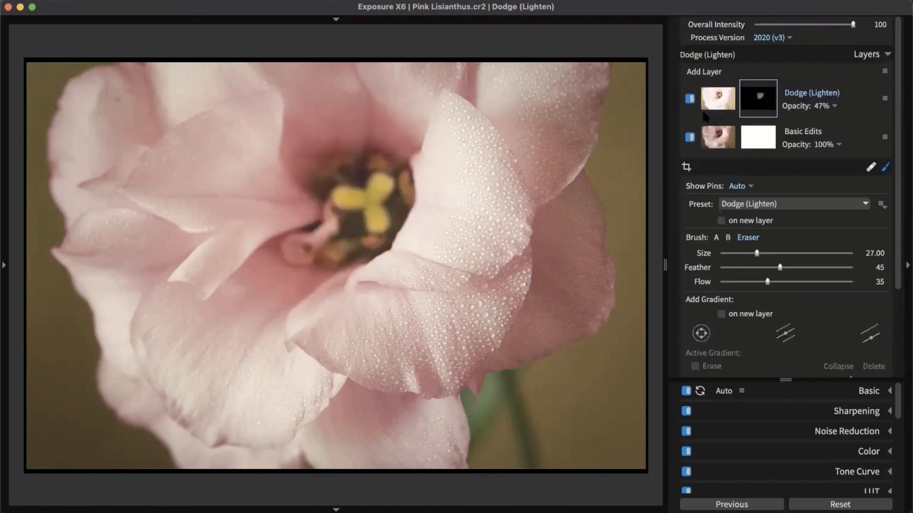
# - Compare the photo with the Dodge (Lighten) layer switched off and on
pyautogui.click(690, 98)
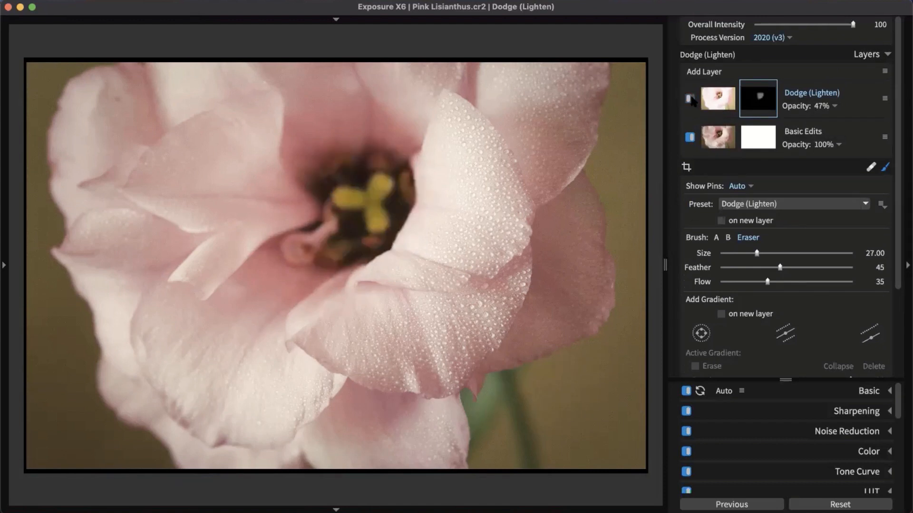
pyautogui.click(689, 99)
pyautogui.click(689, 98)
pyautogui.click(689, 99)
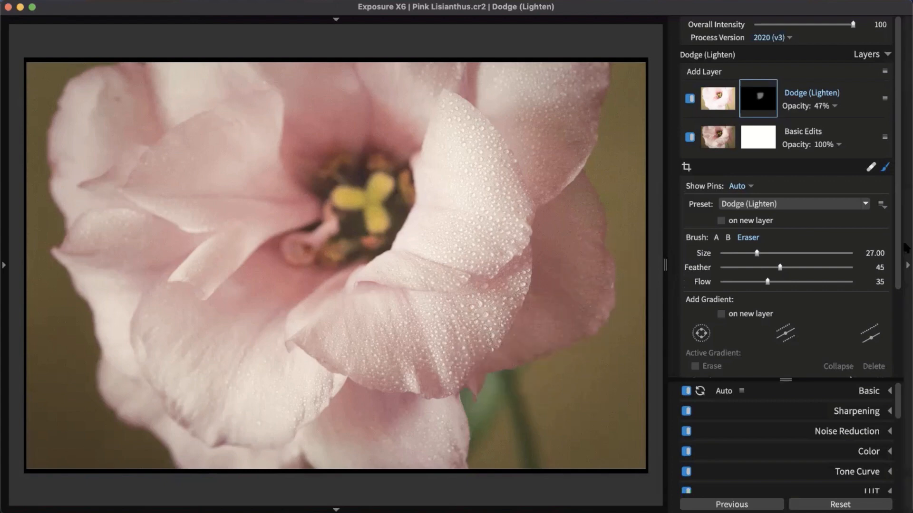
# - Leave the brush for the thumbnail grid and reopen Pink Lisianthus.cr2 in the large view
pyautogui.scroll(-3, 903, 290)
pyautogui.moveTo(901, 287); pyautogui.dragTo(893, 226)
pyautogui.press('g')
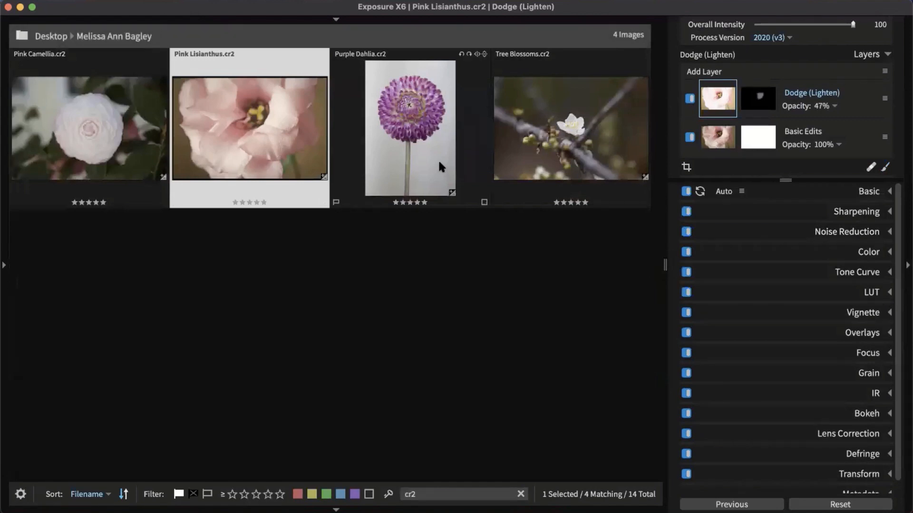
pyautogui.doubleClick(255, 133)
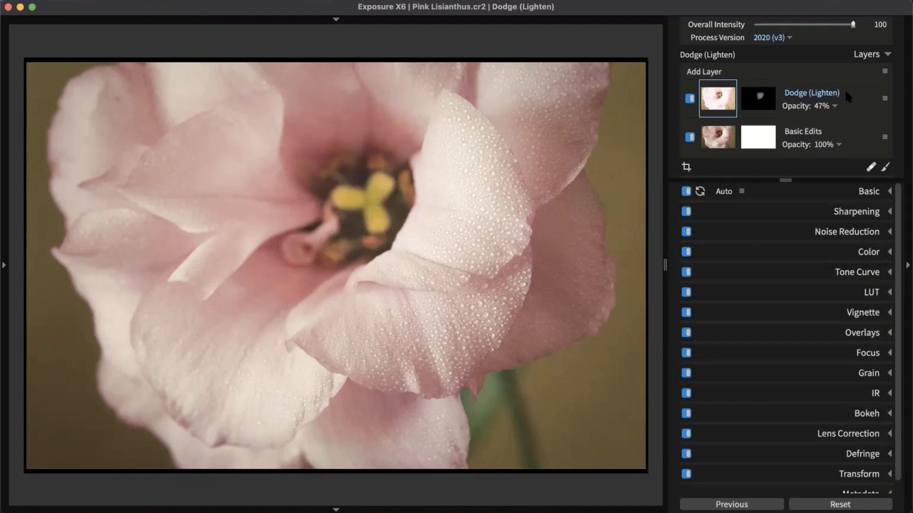
pyautogui.doubleClick(818, 92)
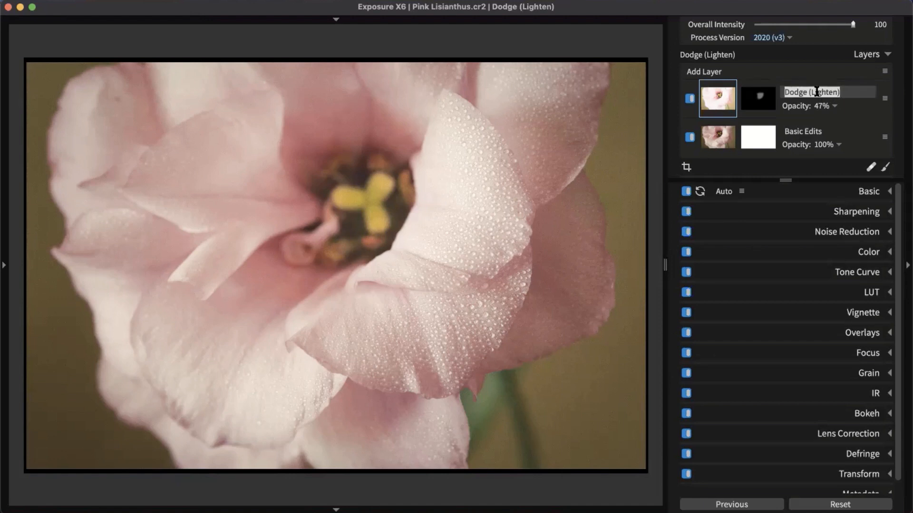
pyautogui.click(855, 102)
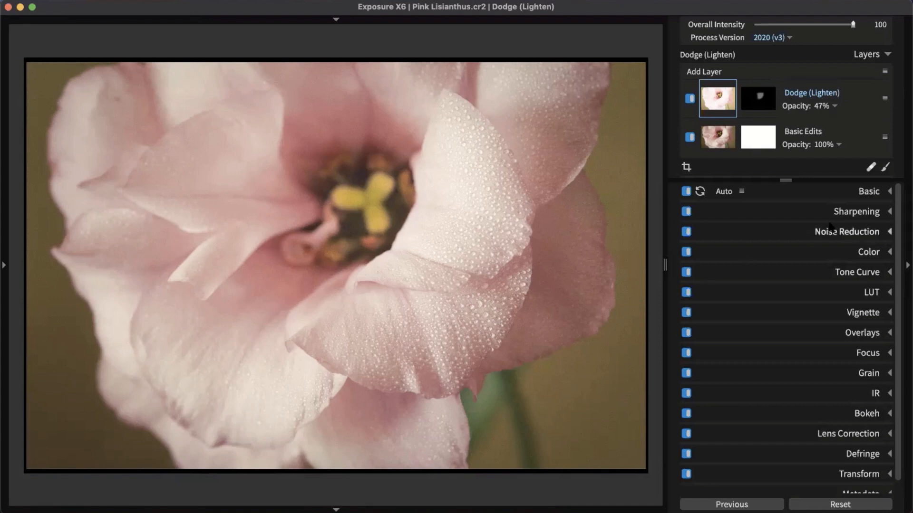
# - Raise the Dodge (Lighten) layer's Sharpening to Amount 150 and Radius 5.00
pyautogui.click(858, 212)
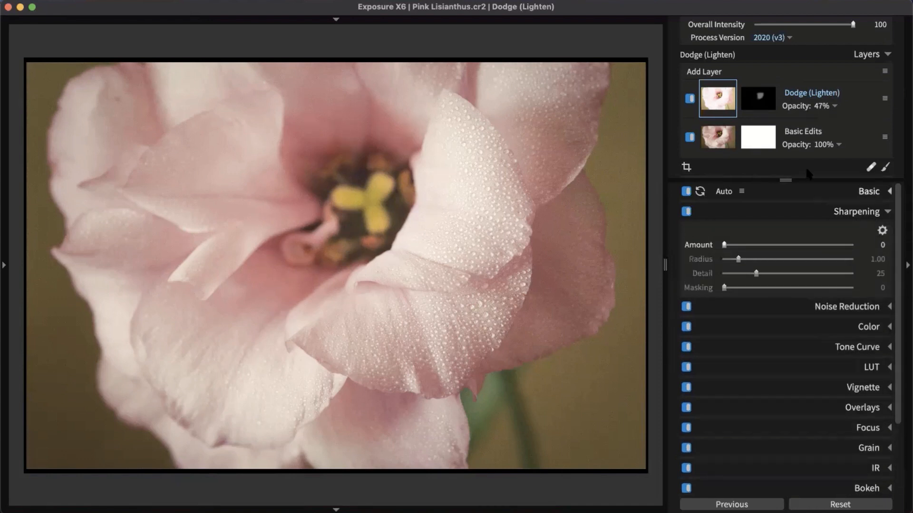
pyautogui.moveTo(765, 246); pyautogui.dragTo(797, 245)
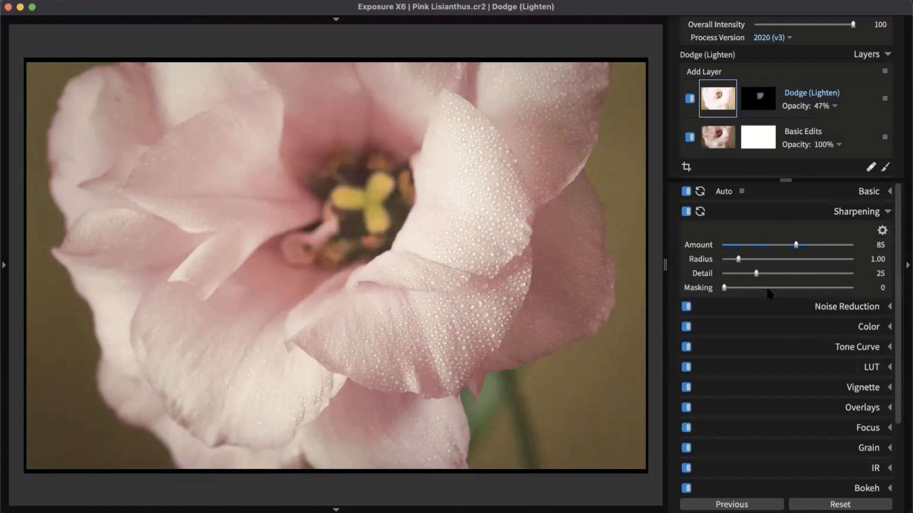
pyautogui.doubleClick(794, 246)
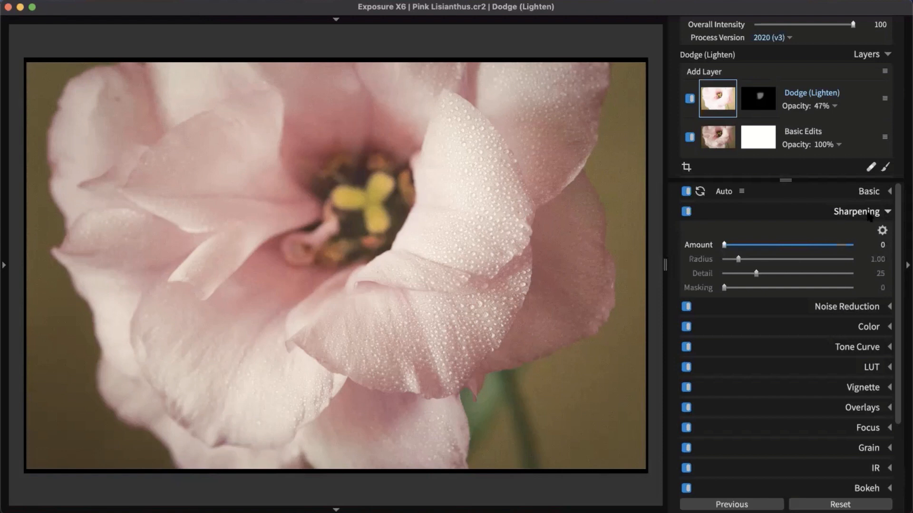
pyautogui.click(793, 245)
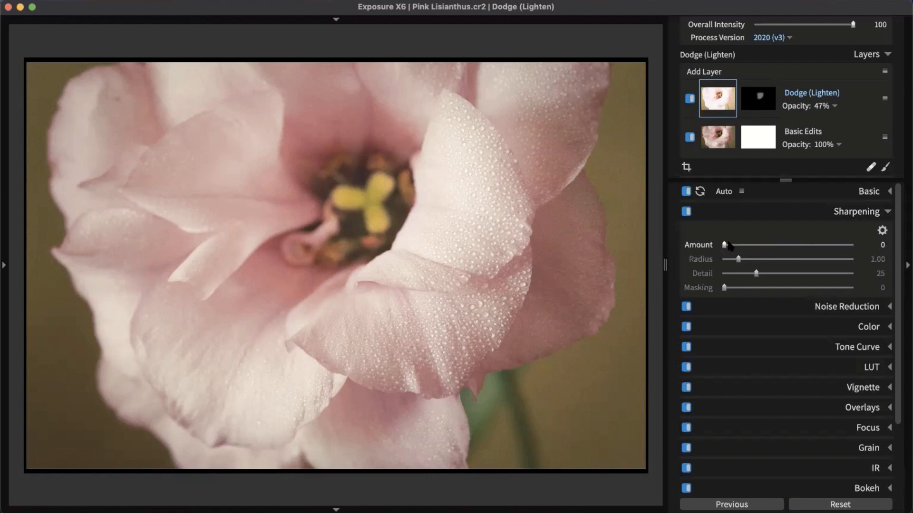
pyautogui.moveTo(789, 243); pyautogui.dragTo(848, 241)
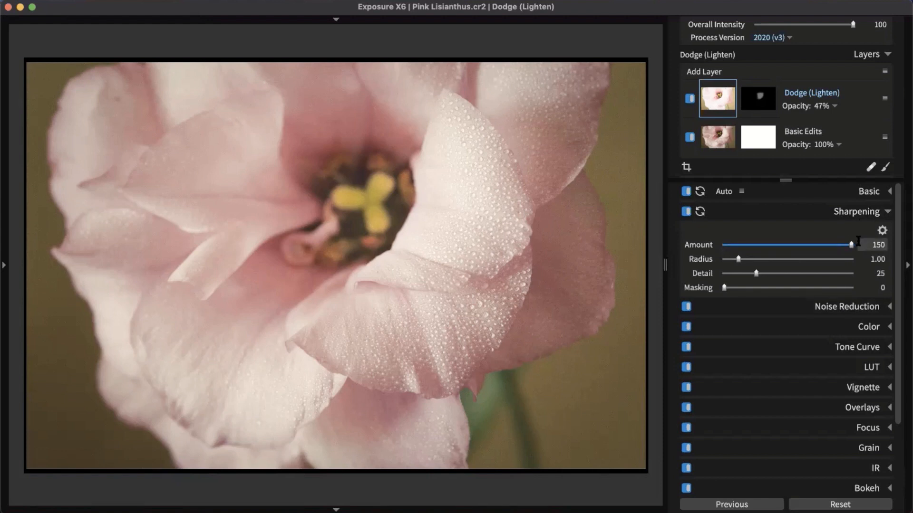
pyautogui.moveTo(738, 259); pyautogui.dragTo(860, 261)
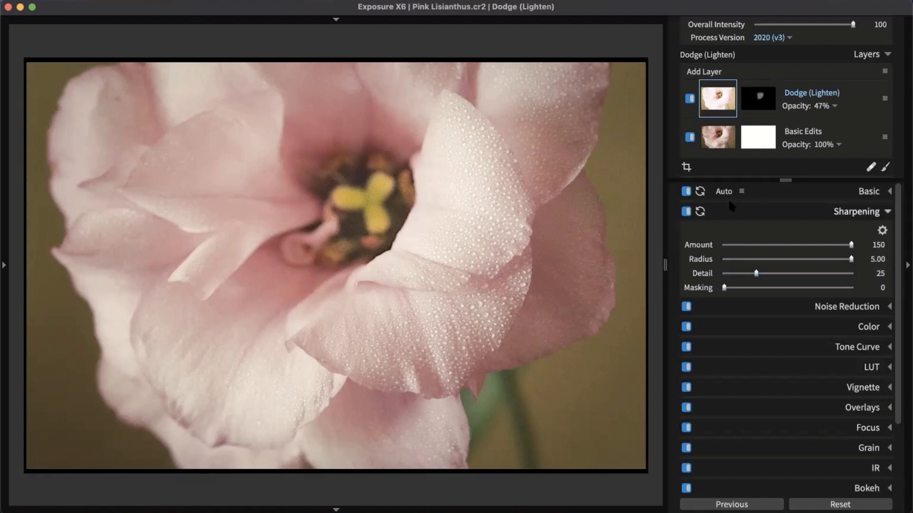
# - Compare the photo with the Dodge (Lighten) layer's Sharpening off and on, leave it switched off, and collapse its settings
pyautogui.click(686, 211)
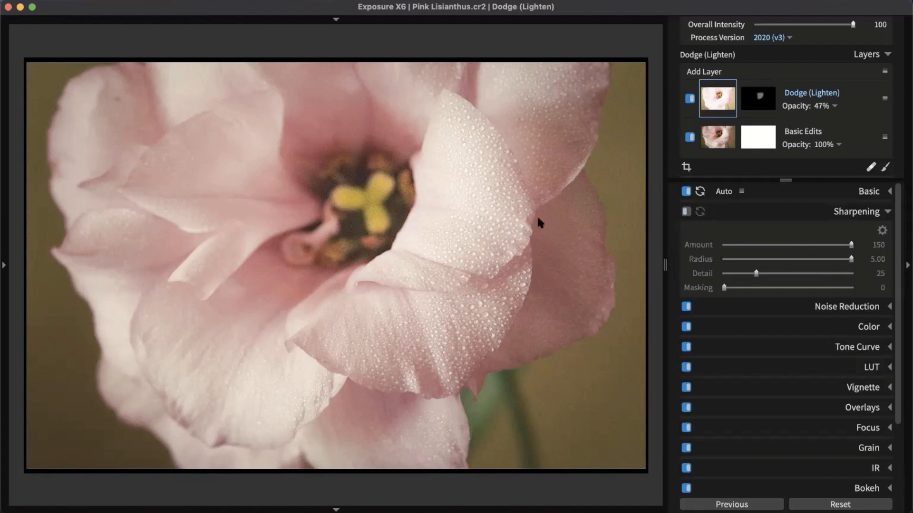
pyautogui.click(686, 212)
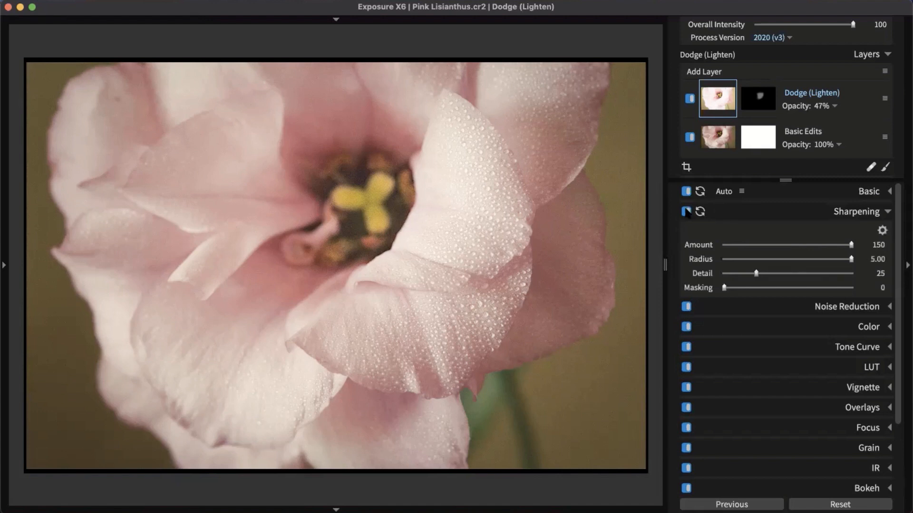
pyautogui.click(686, 212)
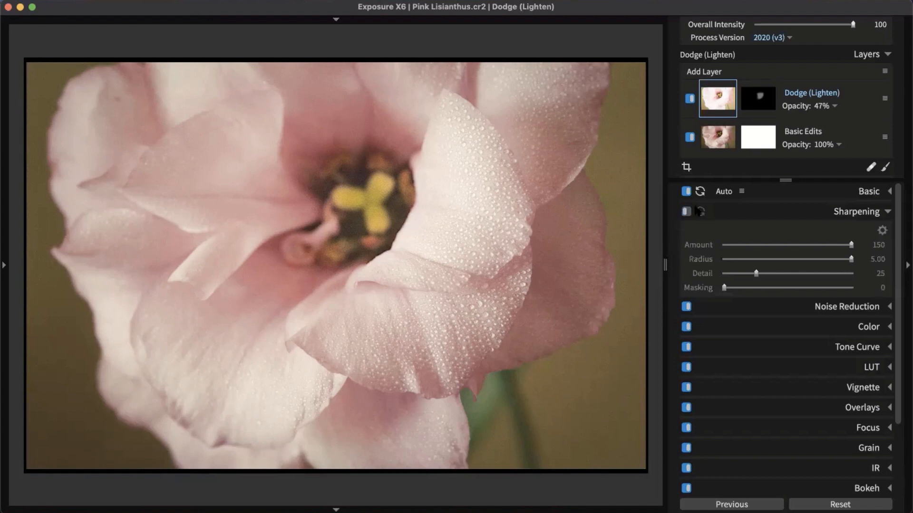
pyautogui.click(858, 211)
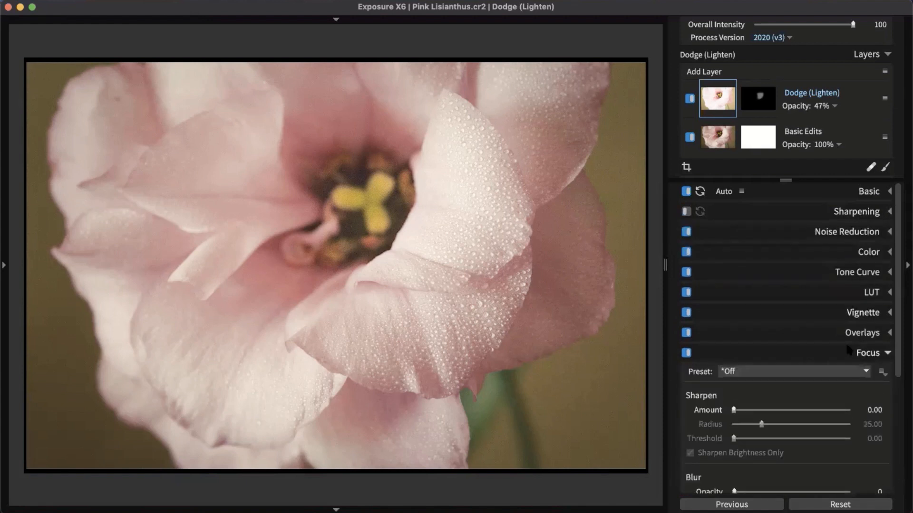
# - Apply the Focus preset Sharpen - Moderate Radius - 50 to the Dodge (Lighten) layer
pyautogui.scroll(-4, 800, 308)
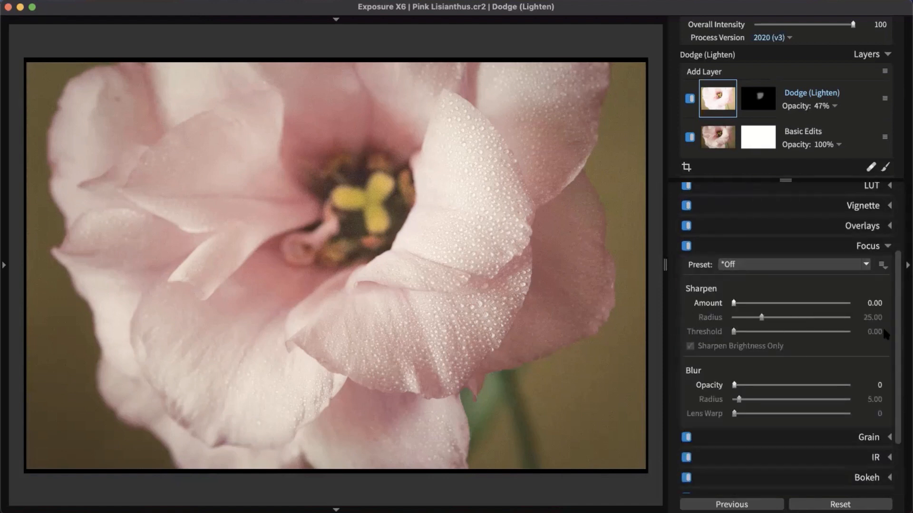
pyautogui.scroll(4, 900, 280)
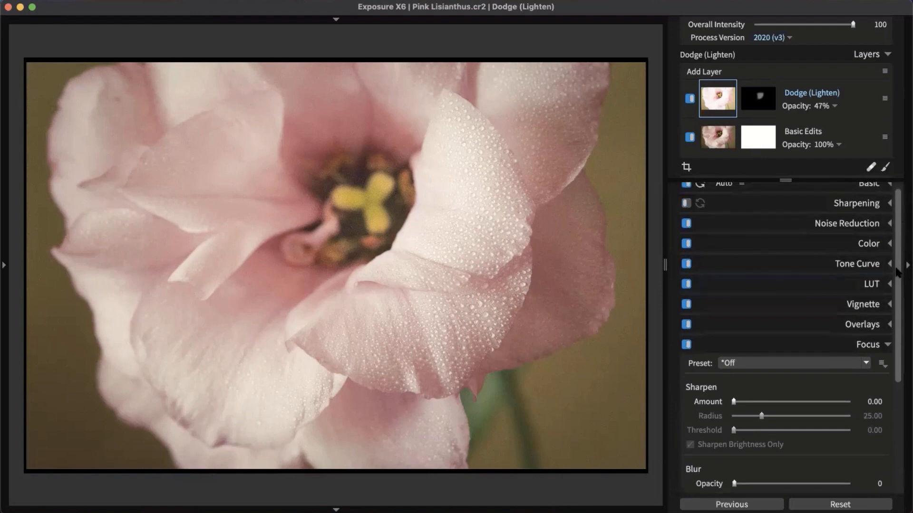
pyautogui.scroll(-3, 899, 351)
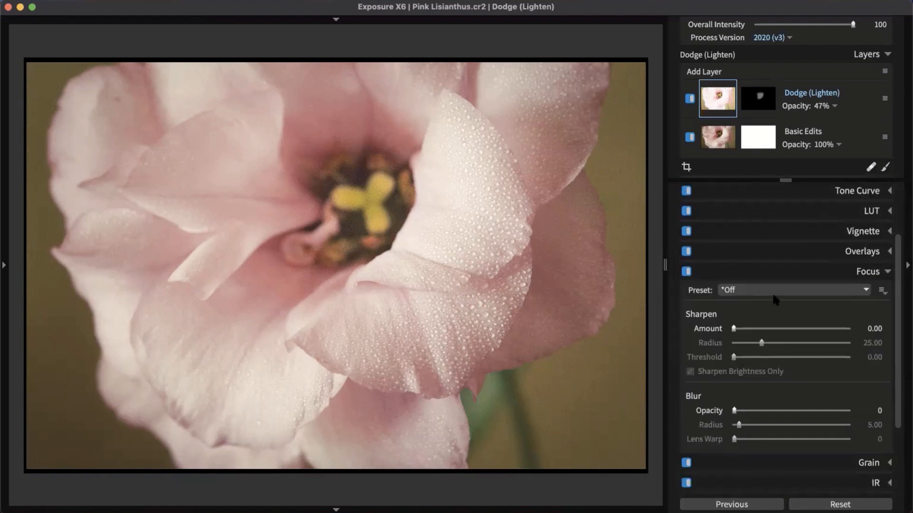
pyautogui.click(838, 291)
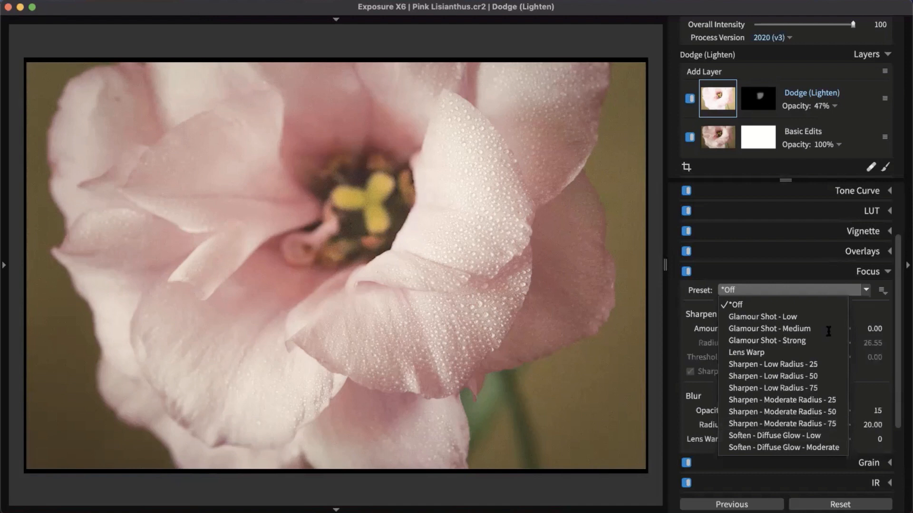
pyautogui.click(802, 412)
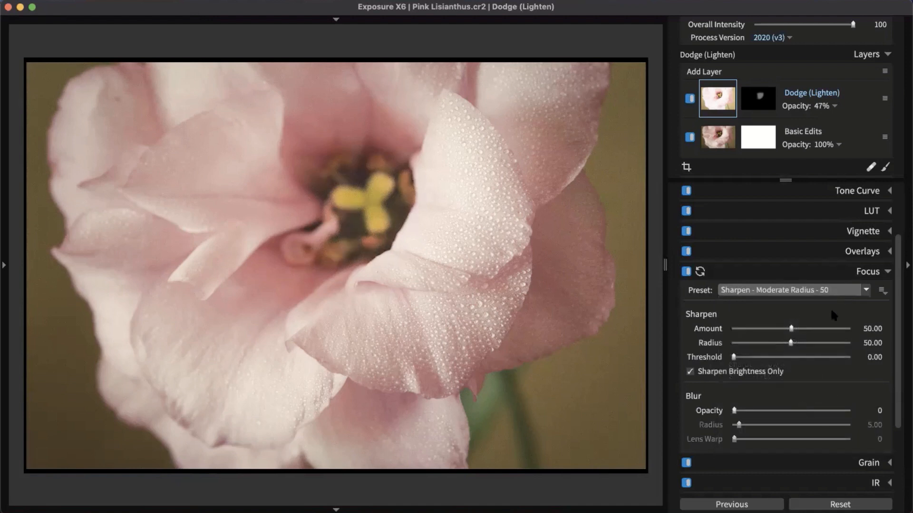
# - Adjust the Focus sharpening to about Amount 28.72 and Radius 46.69, and collapse the Focus settings
pyautogui.moveTo(791, 328); pyautogui.dragTo(851, 343)
pyautogui.moveTo(849, 343); pyautogui.dragTo(740, 345)
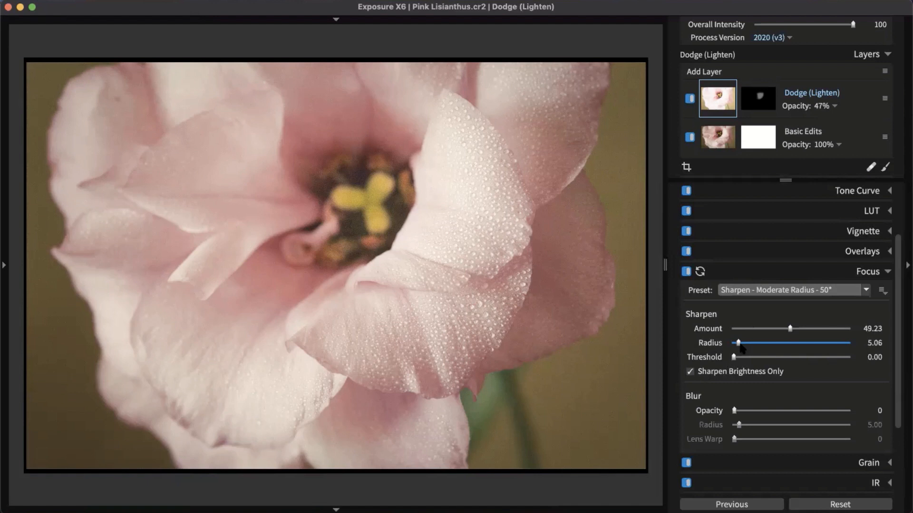
pyautogui.moveTo(741, 347); pyautogui.dragTo(806, 351)
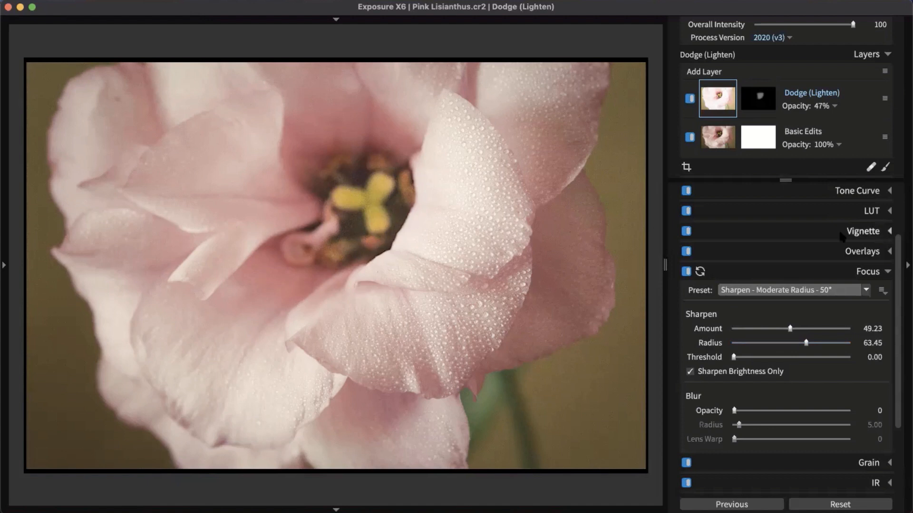
pyautogui.moveTo(804, 343); pyautogui.dragTo(780, 343)
pyautogui.click(763, 329)
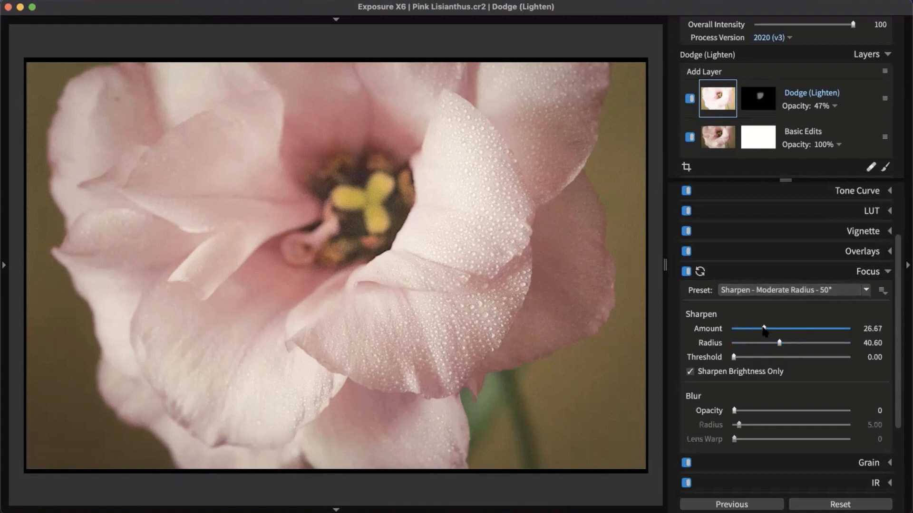
pyautogui.click(875, 275)
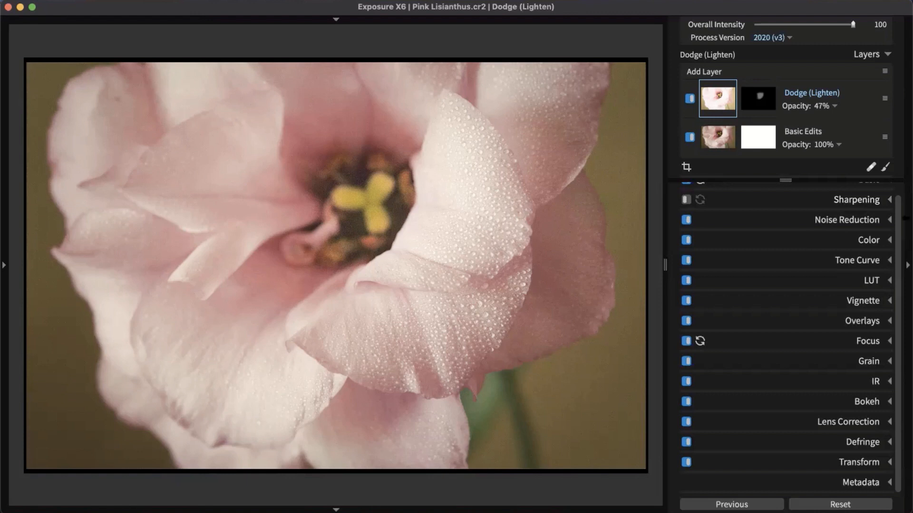
pyautogui.click(859, 346)
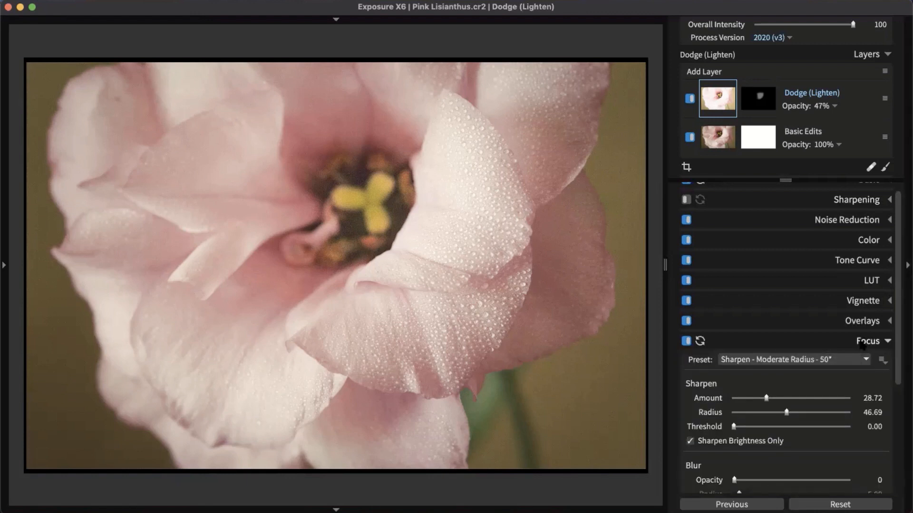
pyautogui.click(860, 346)
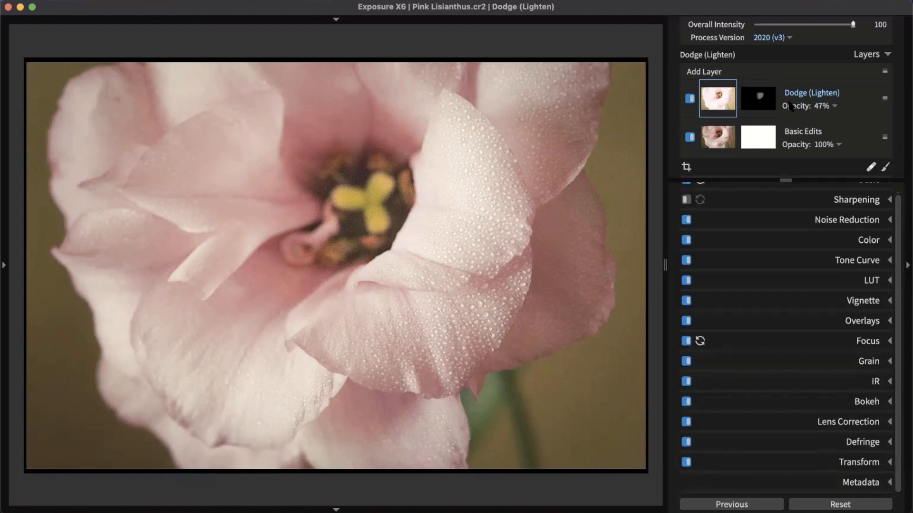
# - Add a new layer above Dodge (Lighten) and give it the Burn (Darken) brush preset
pyautogui.click(715, 71)
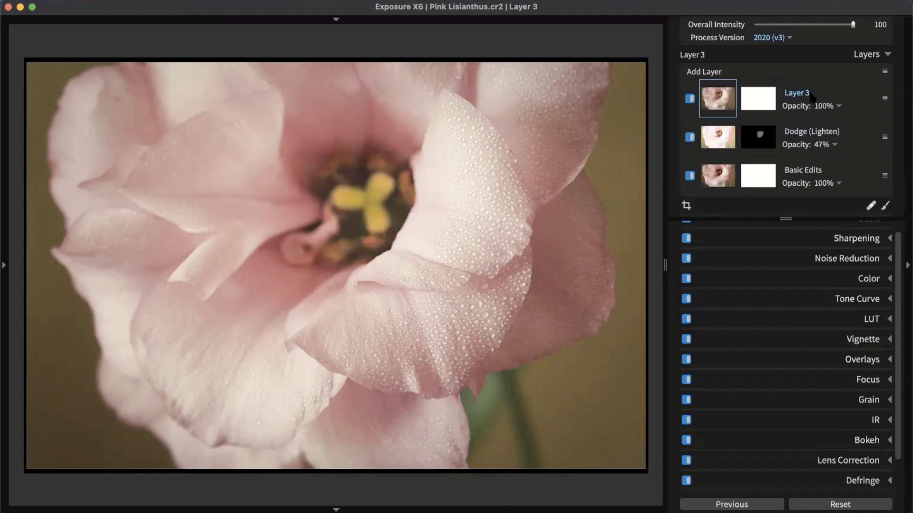
pyautogui.click(766, 99)
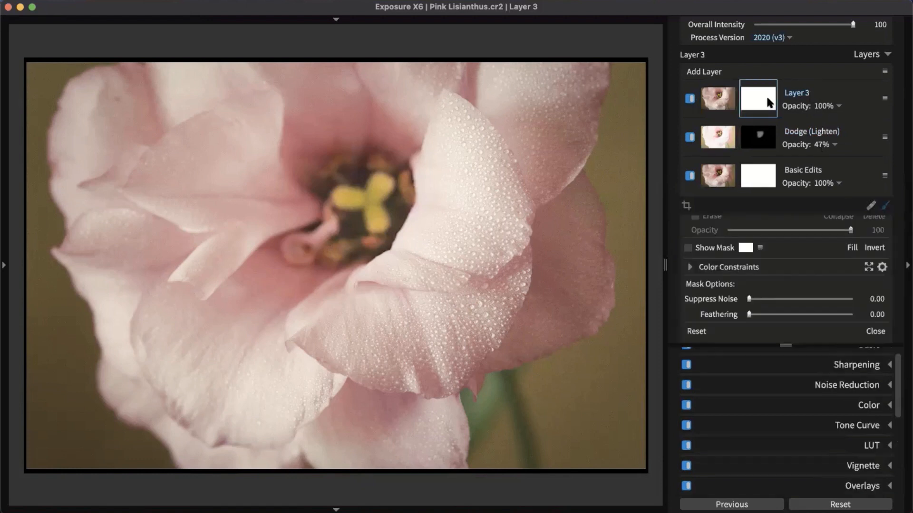
pyautogui.click(852, 244)
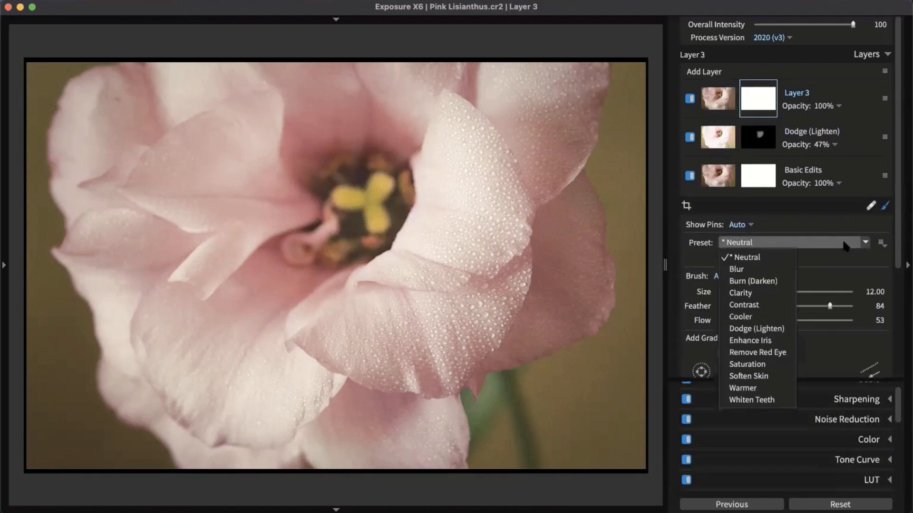
pyautogui.click(763, 284)
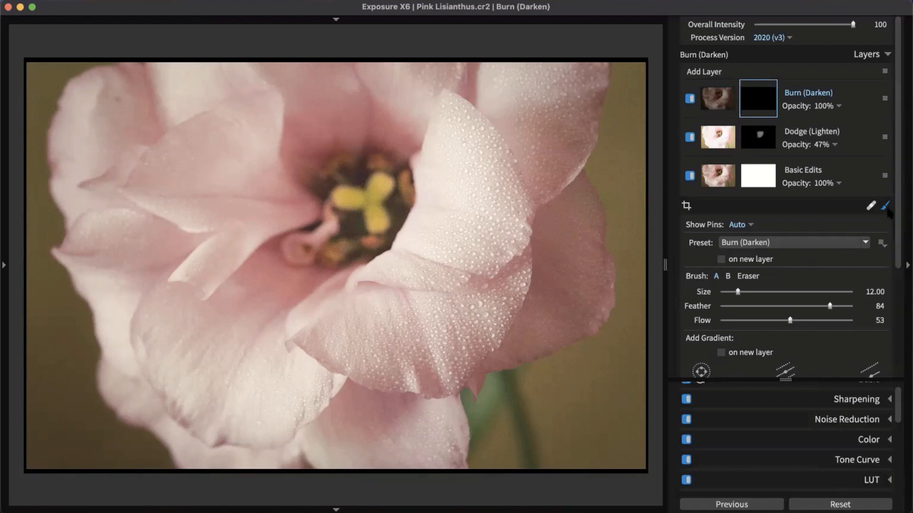
# - Add a double-sided linear gradient to the Burn (Darken) layer's mask and show the mask over the photo
pyautogui.click(776, 378)
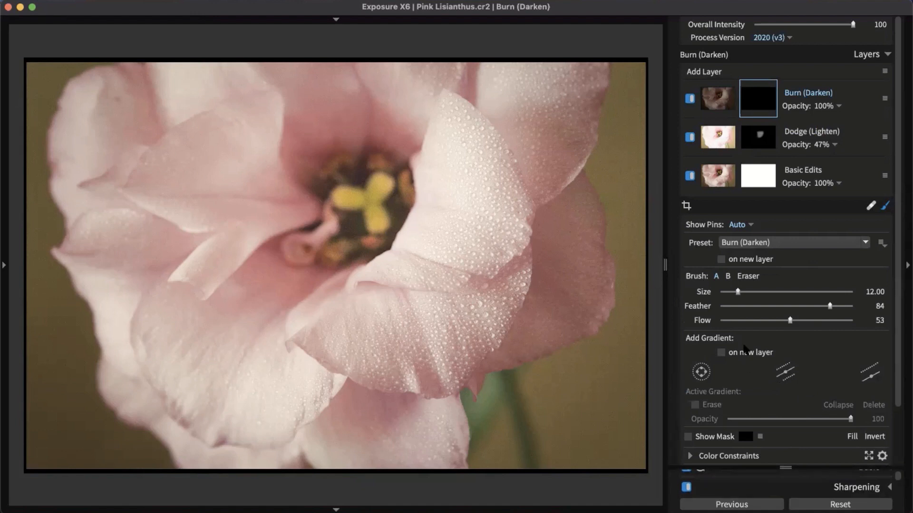
pyautogui.click(790, 374)
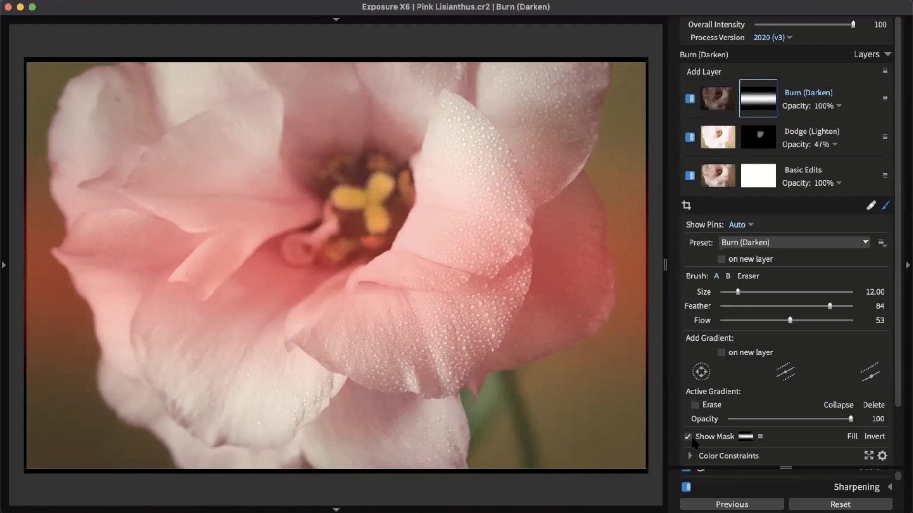
pyautogui.moveTo(464, 265)
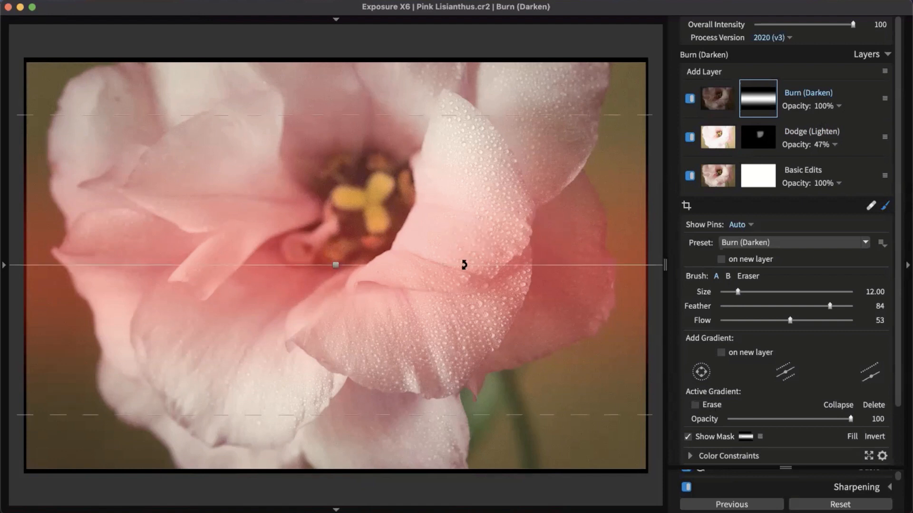
# - Widen the burn gradient, rotate it to slope from upper left to lower right, and move its center toward the photo's lower-left corner
pyautogui.moveTo(464, 263)
pyautogui.mouseDown()
pyautogui.moveTo(474, 220)
pyautogui.moveTo(465, 179)
pyautogui.mouseUp()
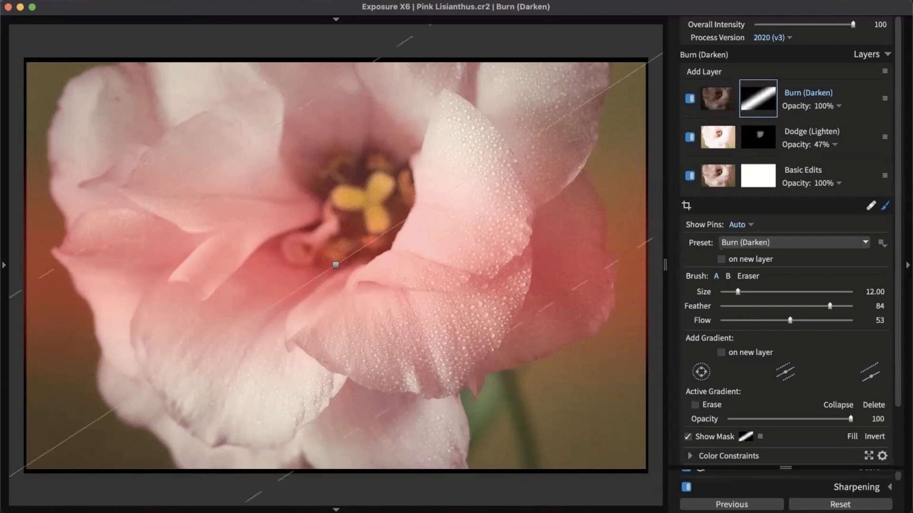
pyautogui.moveTo(518, 327)
pyautogui.mouseDown()
pyautogui.moveTo(544, 350)
pyautogui.moveTo(589, 467)
pyautogui.mouseUp()
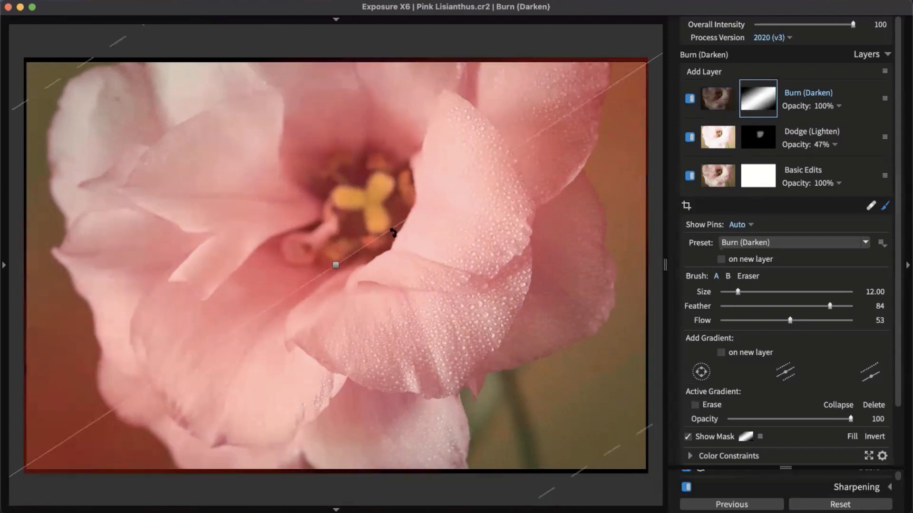
pyautogui.moveTo(340, 185)
pyautogui.mouseDown()
pyautogui.moveTo(300, 151)
pyautogui.moveTo(499, 281)
pyautogui.moveTo(481, 343)
pyautogui.moveTo(452, 384)
pyautogui.mouseUp()
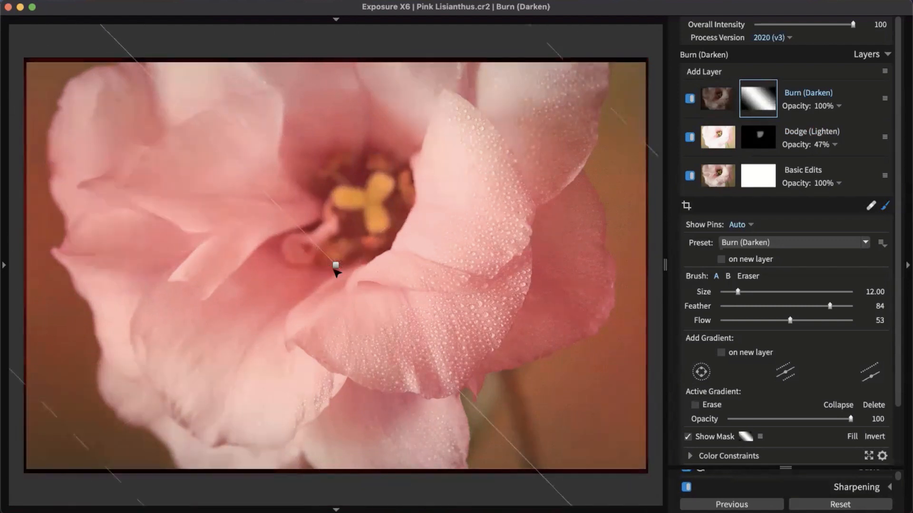
pyautogui.moveTo(333, 263)
pyautogui.mouseDown()
pyautogui.moveTo(218, 370)
pyautogui.moveTo(180, 425)
pyautogui.moveTo(157, 401)
pyautogui.mouseUp()
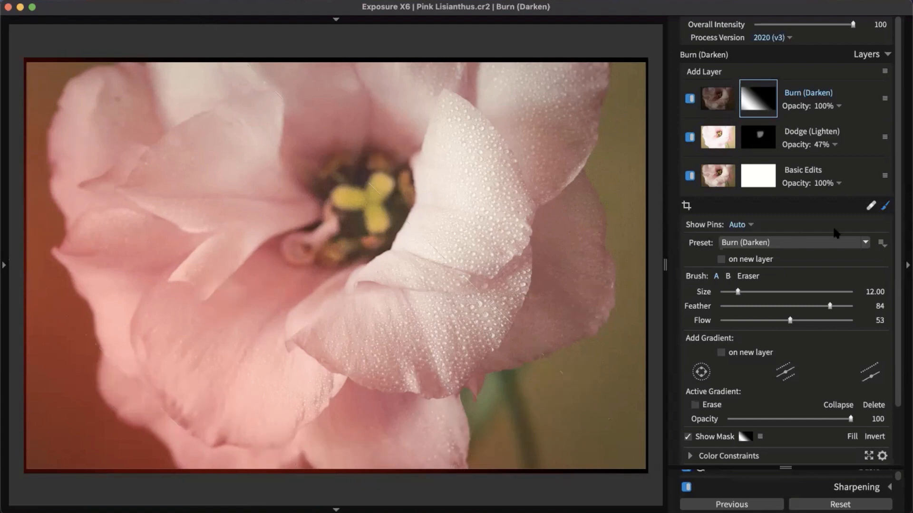
pyautogui.scroll(-3, 790, 285)
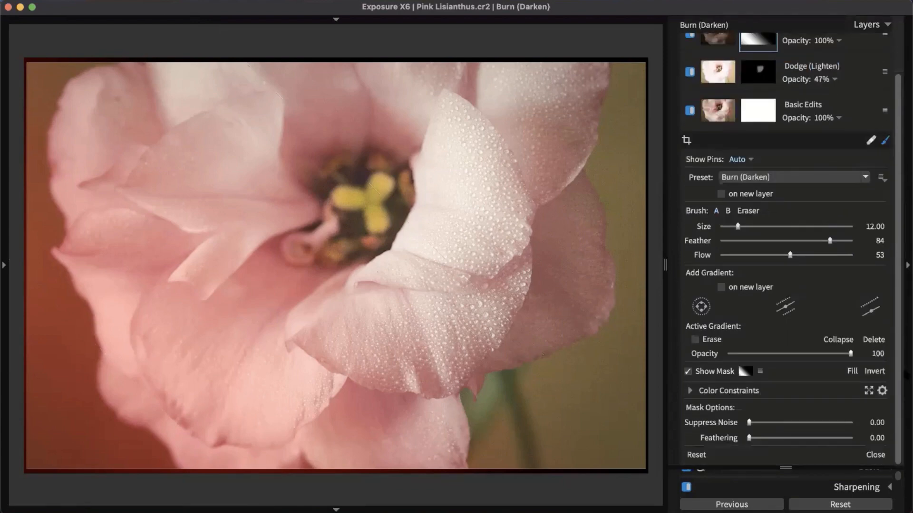
# - Constrain the burn gradient's mask to the brown background's hue by sampling the background outside the lower-left petals
pyautogui.click(689, 391)
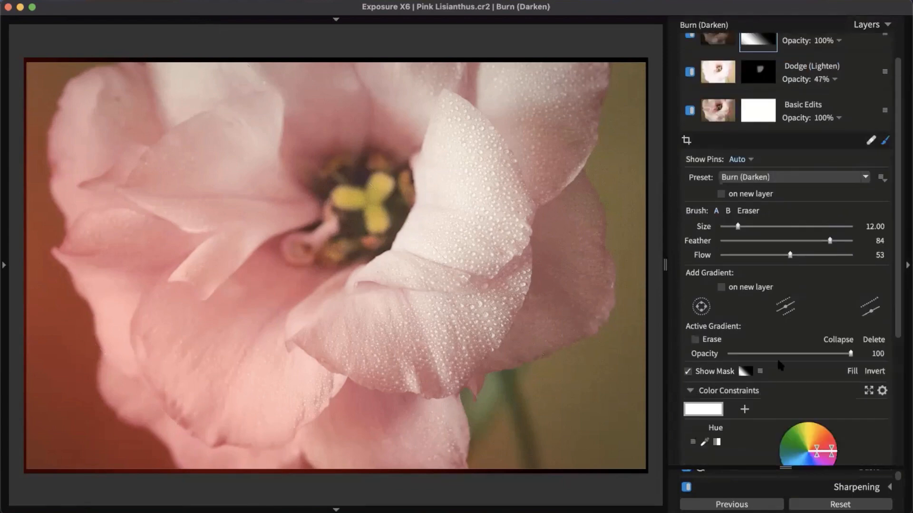
pyautogui.scroll(-9, 777, 357)
pyautogui.scroll(4, 799, 325)
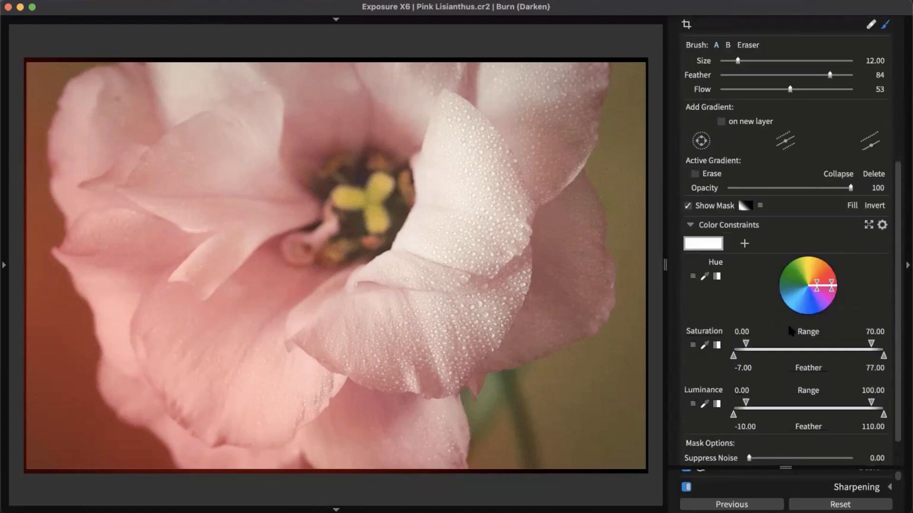
pyautogui.scroll(-4, 769, 237)
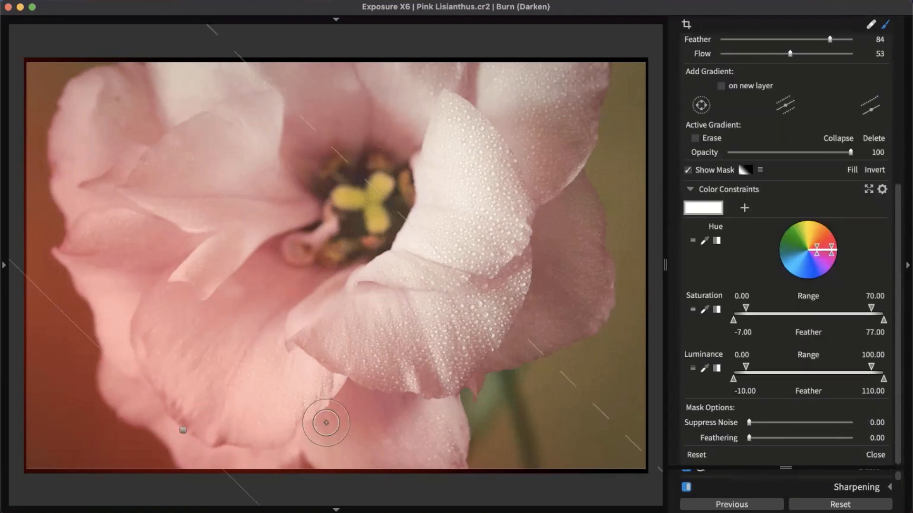
pyautogui.click(706, 242)
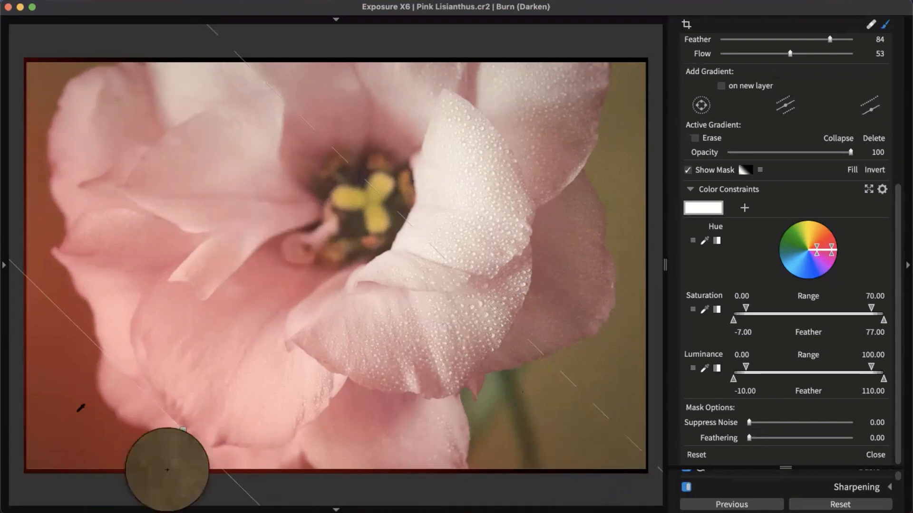
pyautogui.click(78, 411)
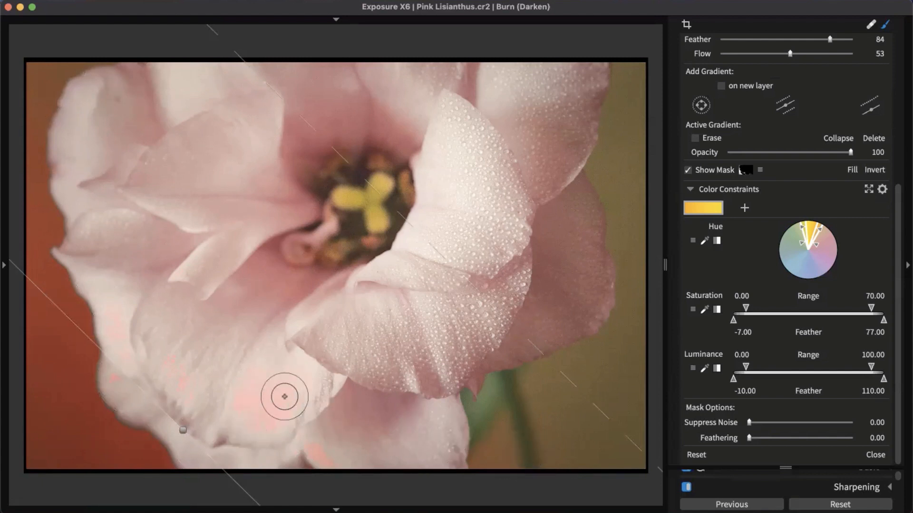
# - Set the mask display mode to Visualize Saturation and raise the mask overlay's opacity to about 42
pyautogui.click(760, 171)
pyautogui.click(731, 248)
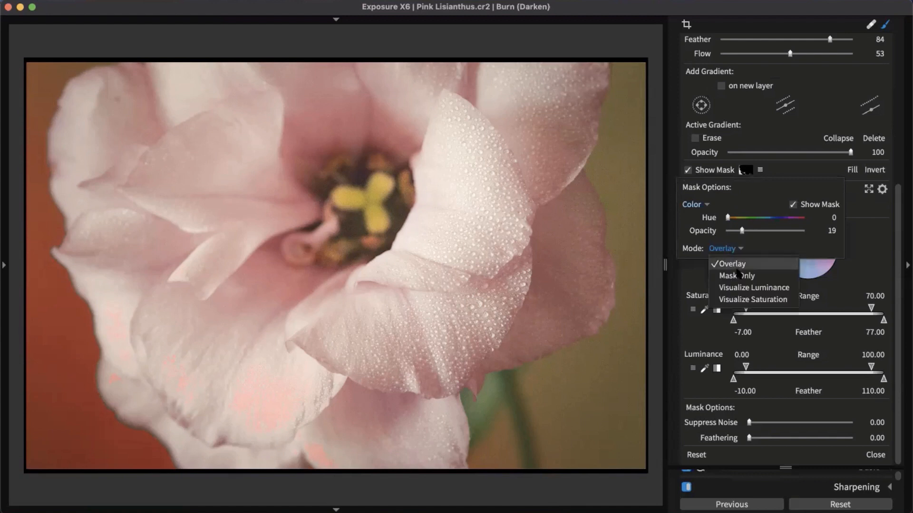
pyautogui.click(744, 301)
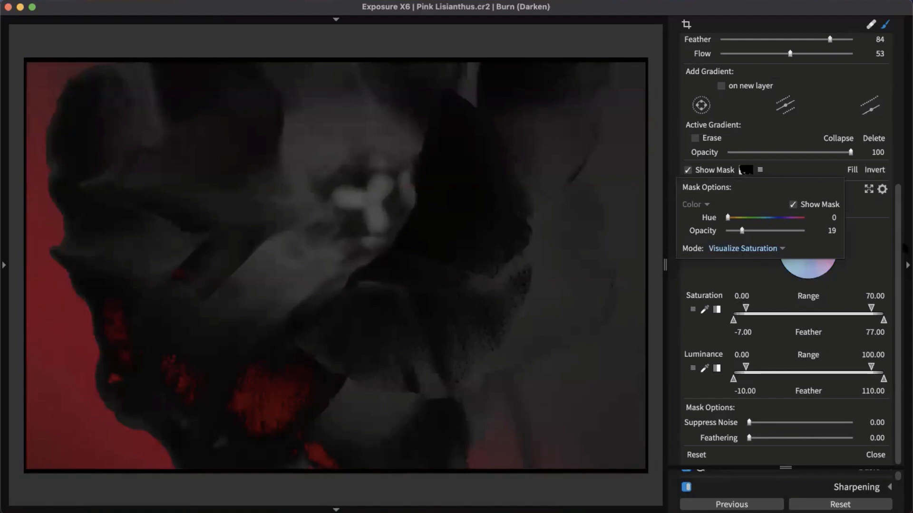
pyautogui.moveTo(742, 231); pyautogui.dragTo(759, 231)
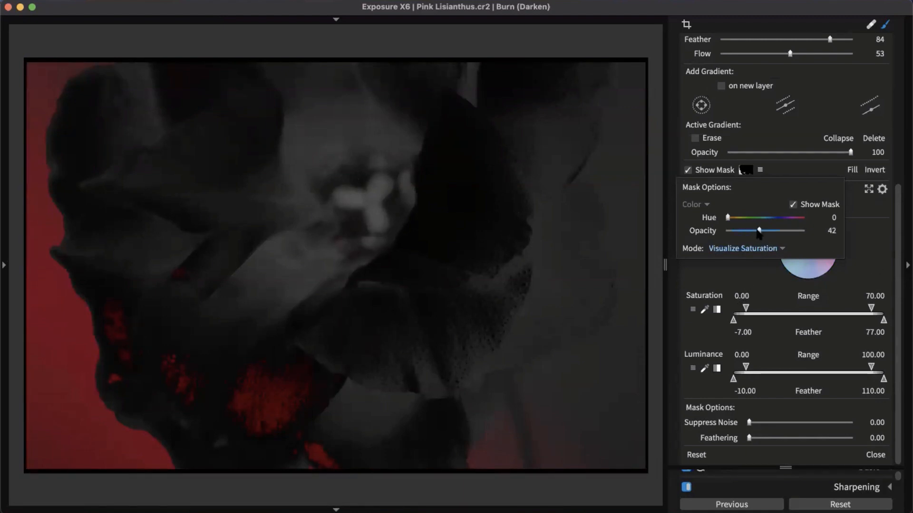
pyautogui.click(860, 249)
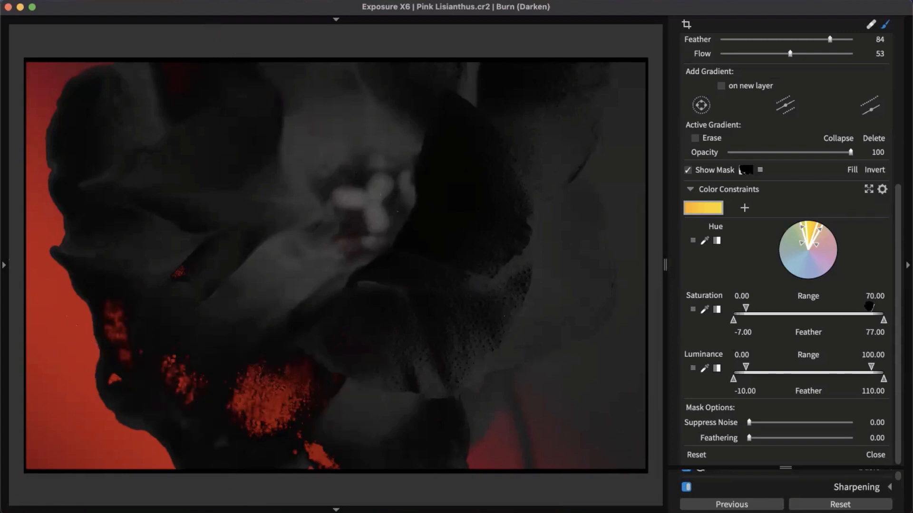
# - Raise the Saturation constraint's lower range limit to about 23.57 and its lower feather limit to about 10.60
pyautogui.moveTo(871, 308)
pyautogui.mouseDown()
pyautogui.moveTo(777, 306)
pyautogui.moveTo(885, 307)
pyautogui.mouseUp()
pyautogui.moveTo(745, 308); pyautogui.dragTo(785, 310)
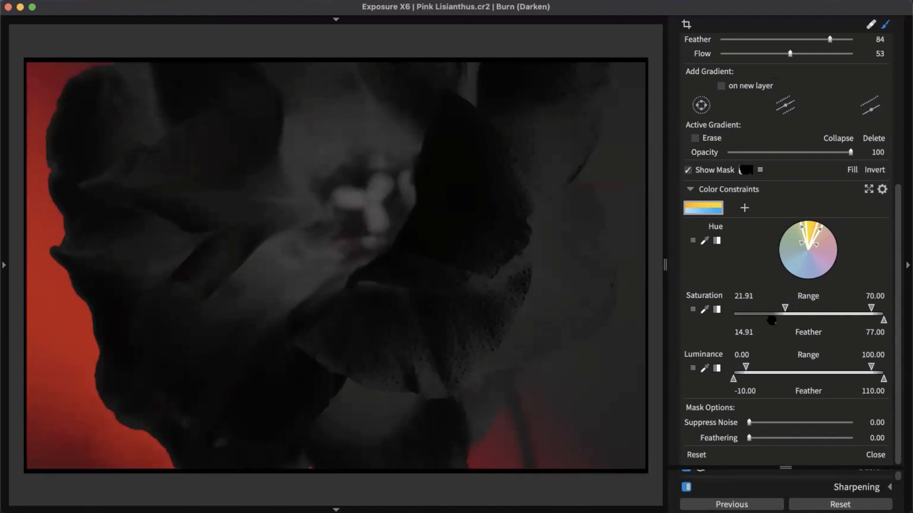
pyautogui.moveTo(770, 321); pyautogui.dragTo(765, 322)
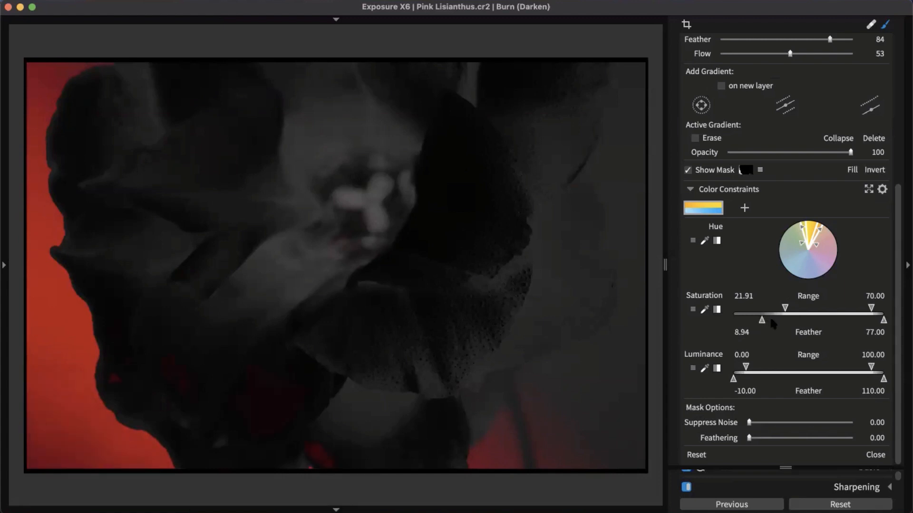
pyautogui.moveTo(787, 308); pyautogui.dragTo(789, 308)
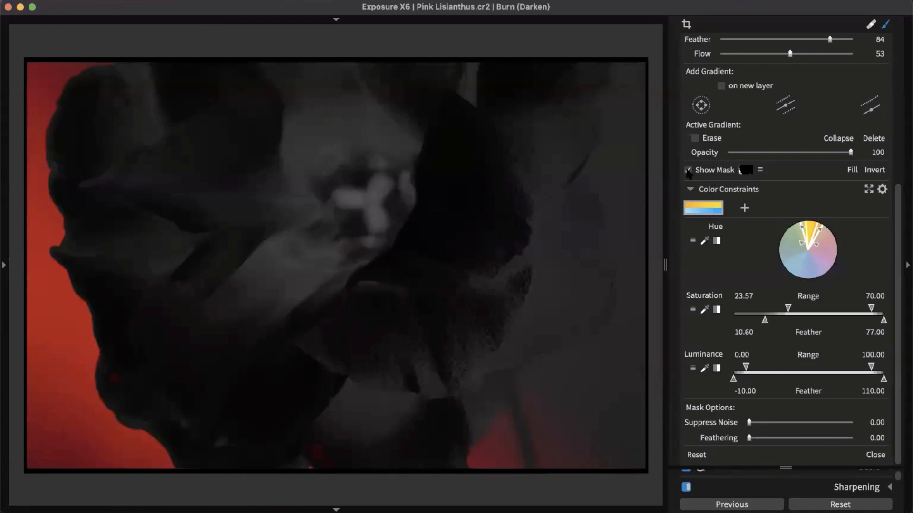
# - Toggle the mask overlay off and on to inspect the burned background, and leave the overlay hidden
pyautogui.click(688, 170)
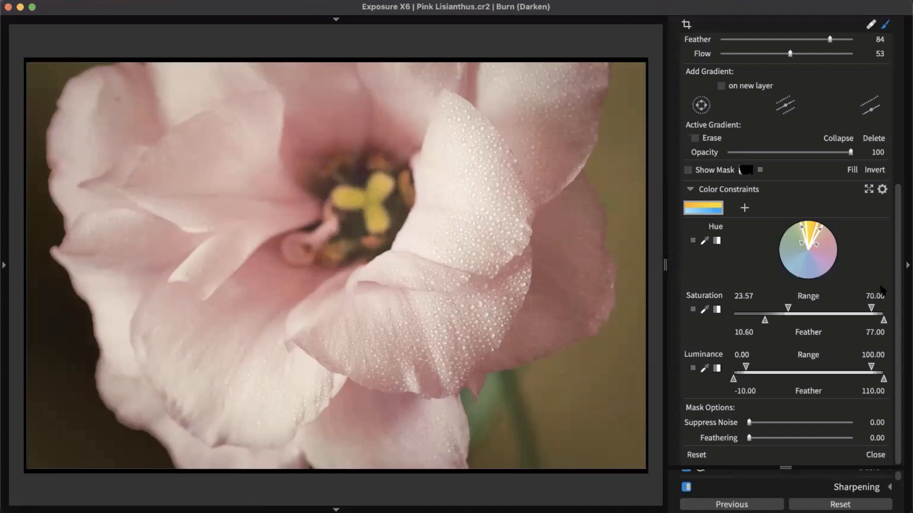
pyautogui.moveTo(895, 276); pyautogui.dragTo(897, 80)
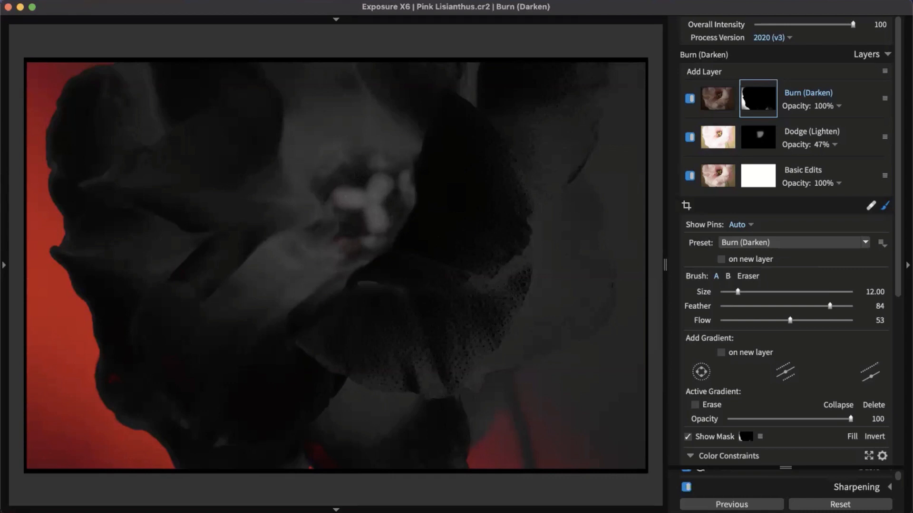
pyautogui.press('o')
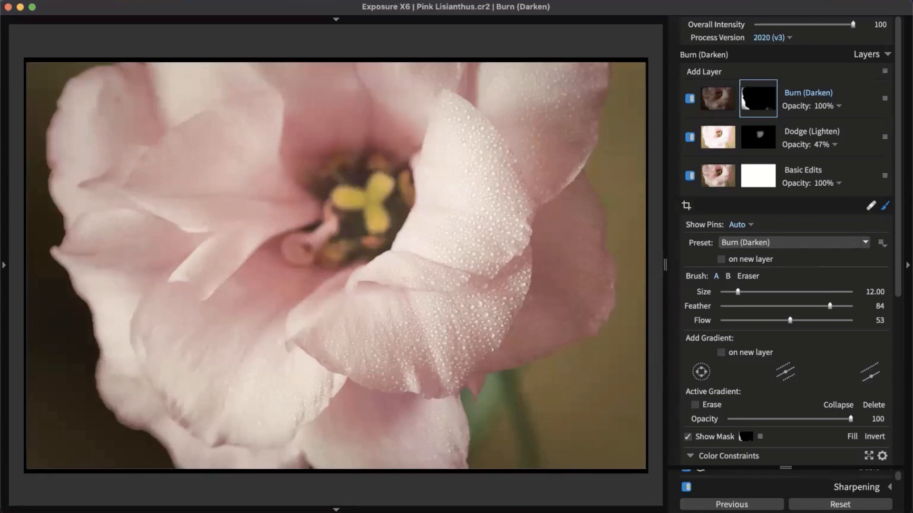
pyautogui.press('o')
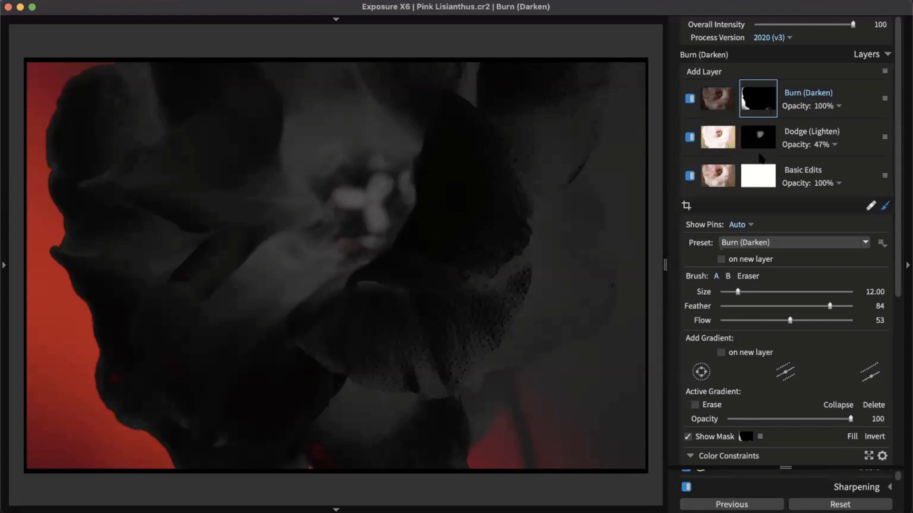
pyautogui.click(687, 436)
# - Erase the burn over the lower-left petals with the eraser at Size 21 and Flow 100, and close the brush tool
pyautogui.scroll(3, 269, 303)
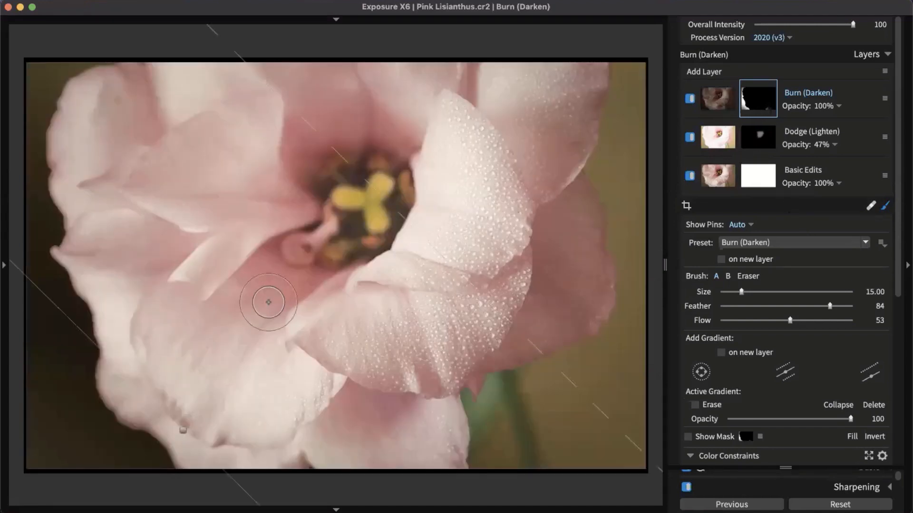
pyautogui.scroll(-6, 265, 299)
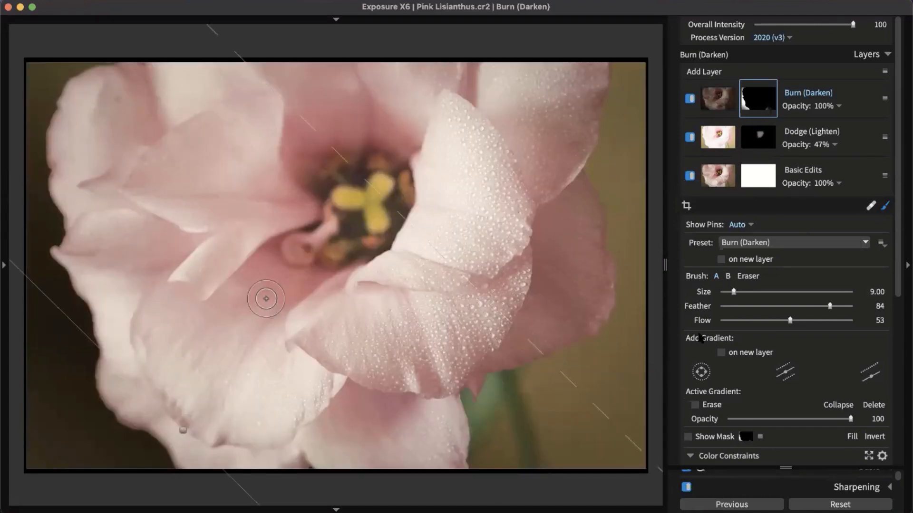
pyautogui.click(750, 277)
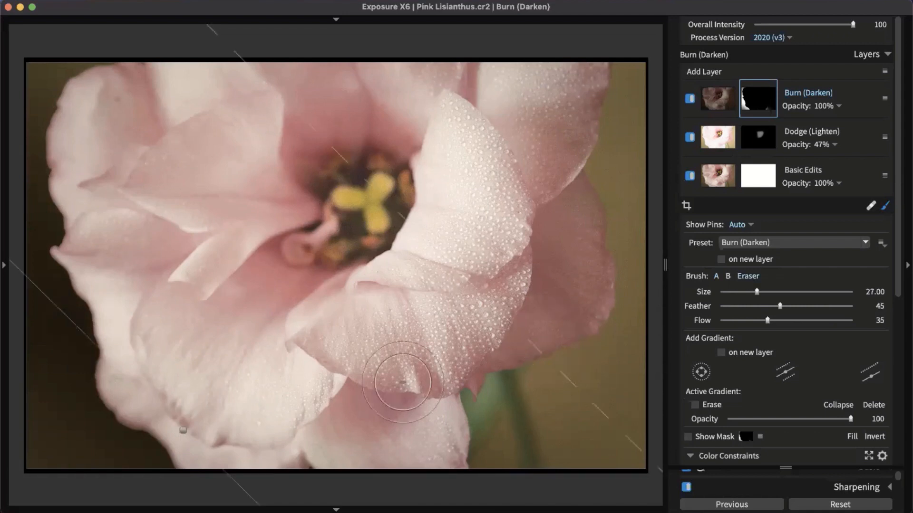
pyautogui.press('0')
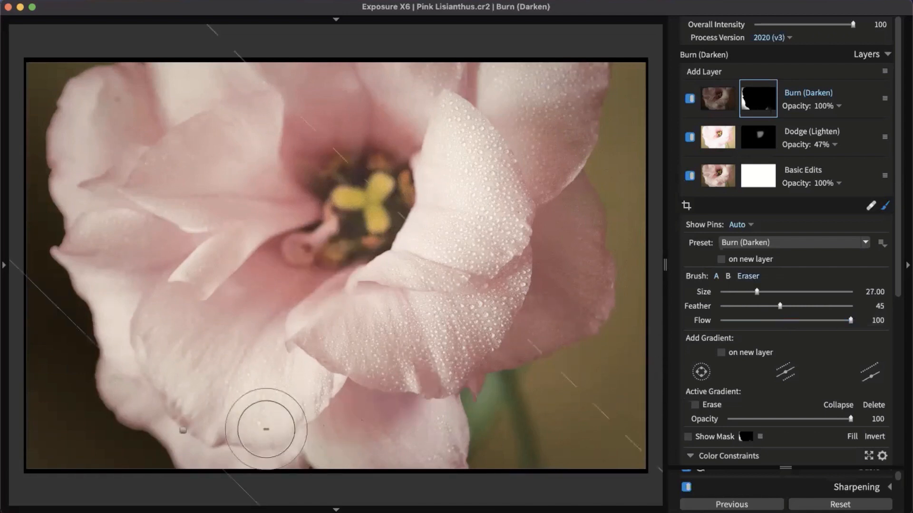
pyautogui.scroll(-6, 170, 375)
pyautogui.moveTo(160, 392)
pyautogui.mouseDown()
pyautogui.moveTo(145, 349)
pyautogui.moveTo(141, 379)
pyautogui.mouseUp()
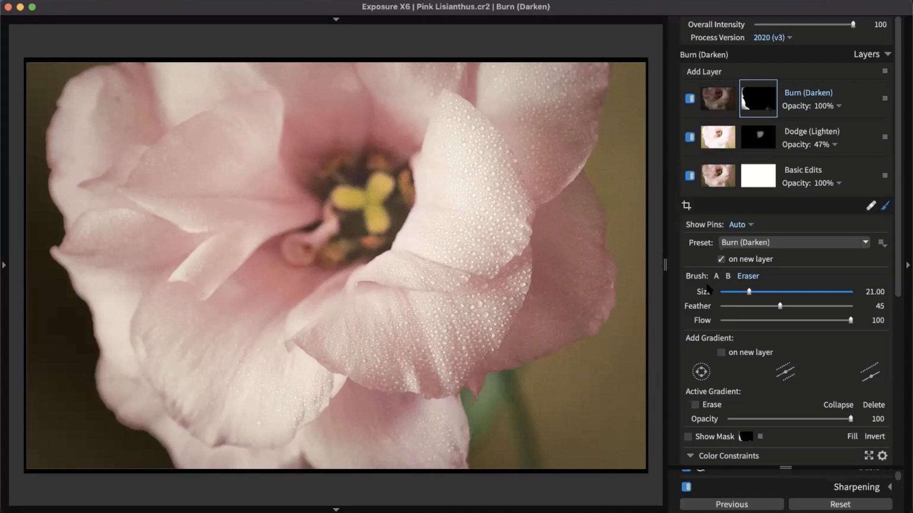
pyautogui.click(885, 207)
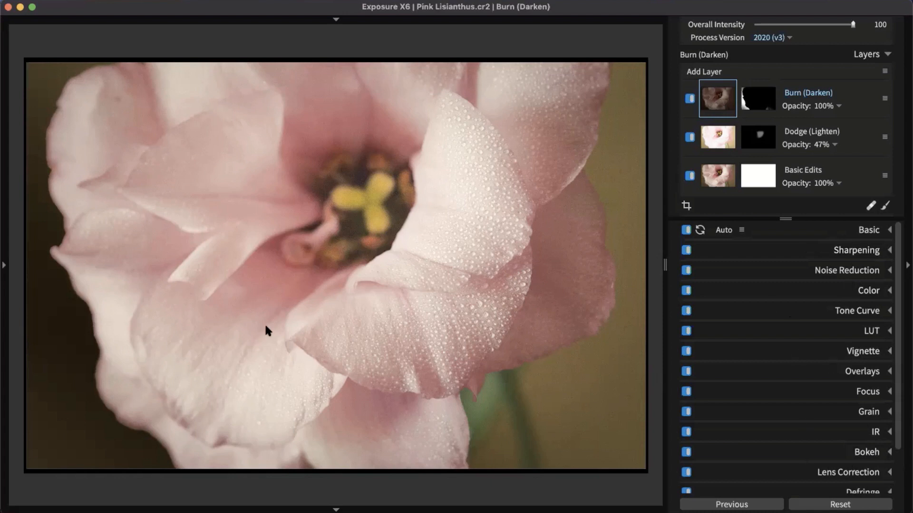
# - Open the edit history and step the photo back to its state before the Burn (Darken) layer was added
pyautogui.click(4, 301)
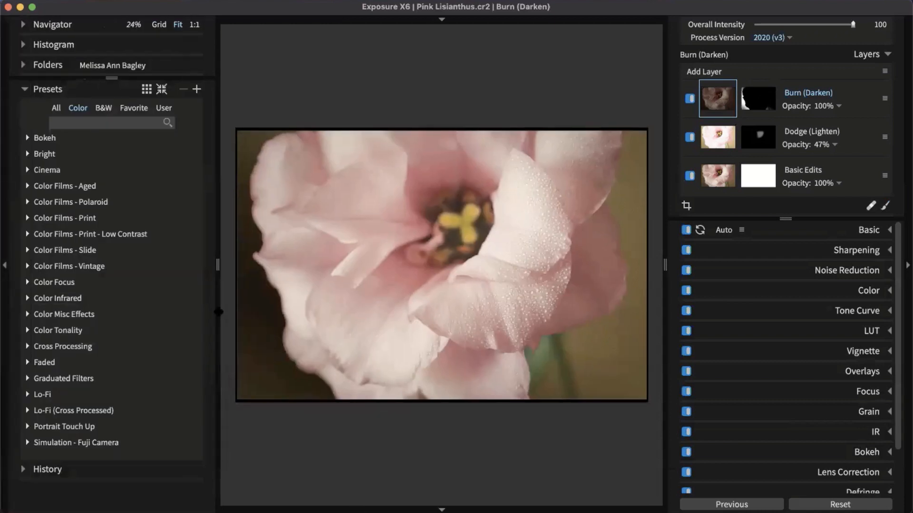
pyautogui.click(27, 93)
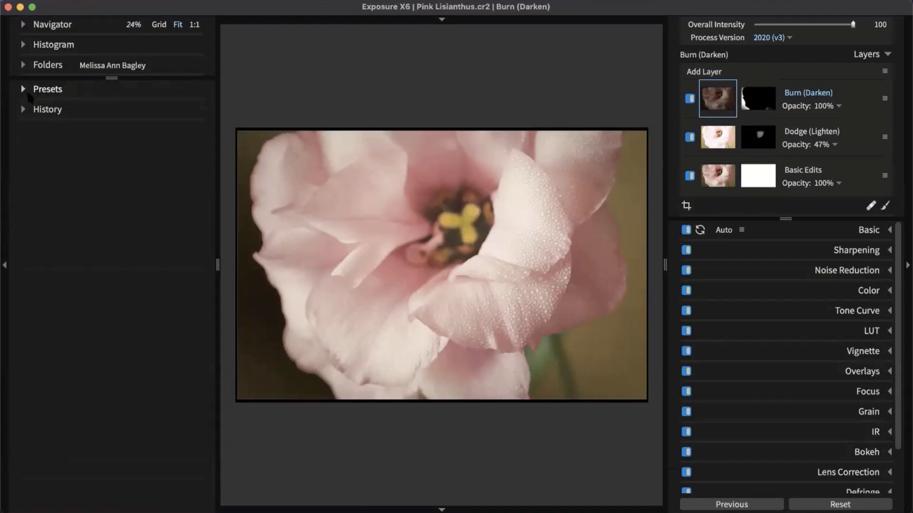
pyautogui.click(26, 111)
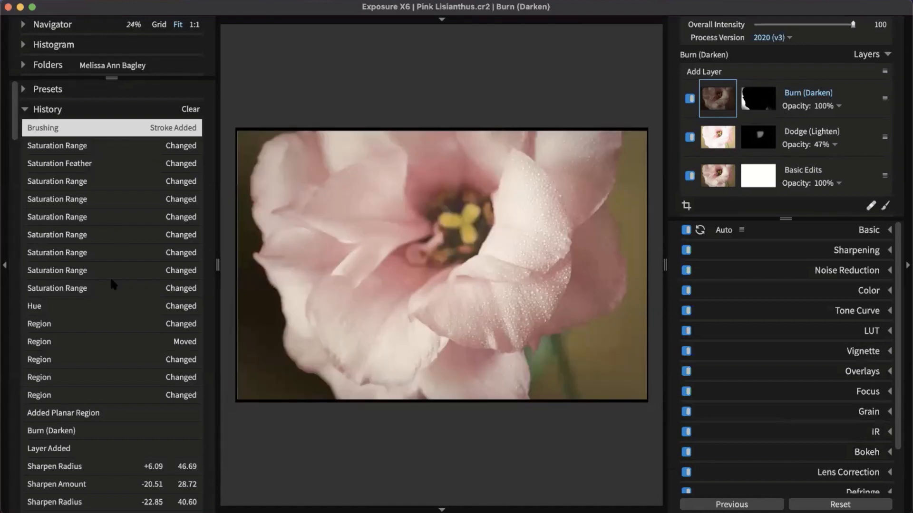
pyautogui.click(95, 345)
pyautogui.click(78, 395)
pyautogui.click(66, 469)
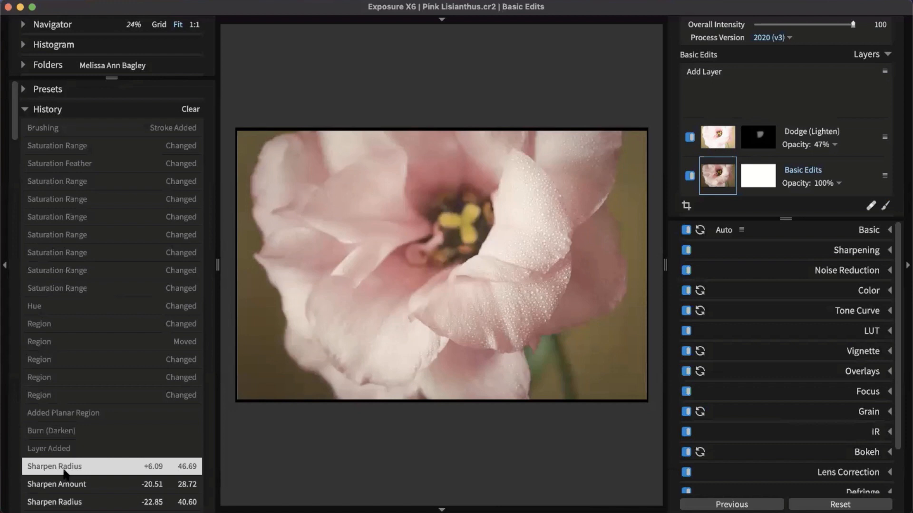
# - Step forward through the Burn (Darken) history from Layer Added to the latest brushing stroke, and close the history
pyautogui.click(73, 452)
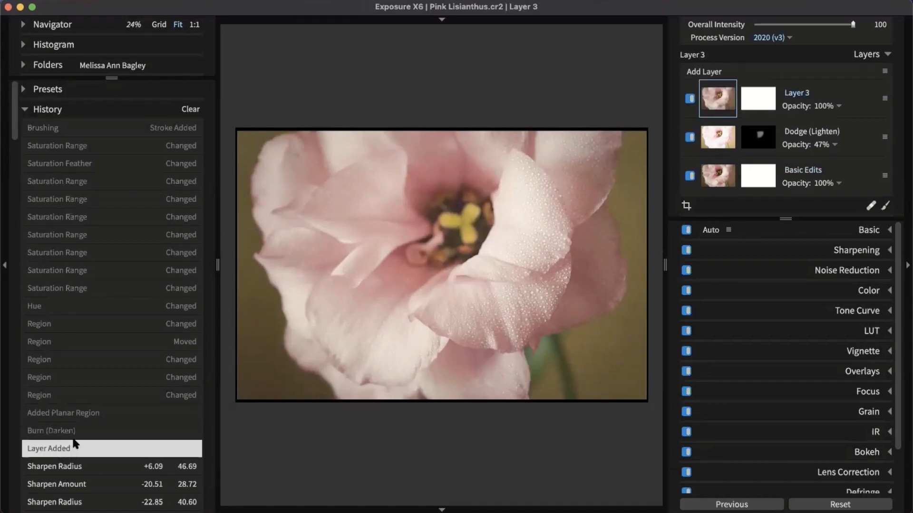
pyautogui.click(79, 431)
pyautogui.click(79, 413)
pyautogui.click(78, 396)
pyautogui.click(79, 377)
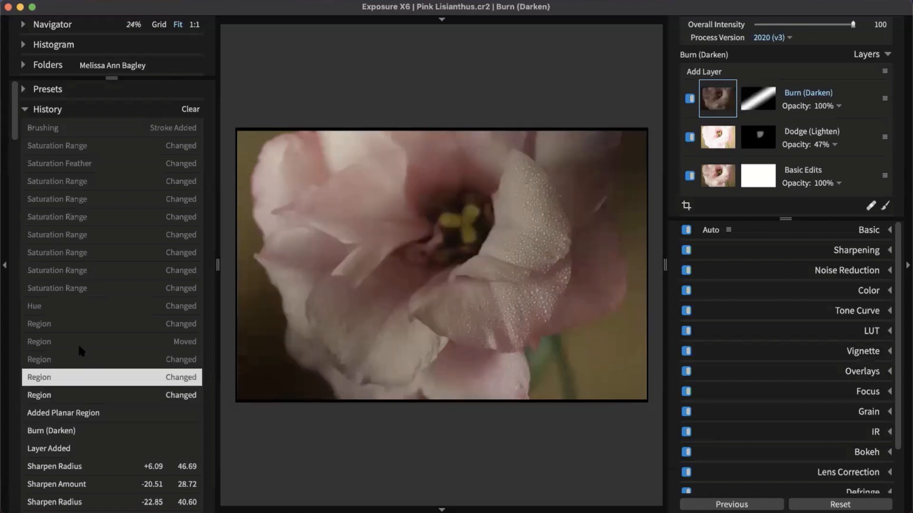
pyautogui.click(82, 307)
pyautogui.click(88, 252)
pyautogui.click(98, 217)
pyautogui.click(102, 199)
pyautogui.click(106, 181)
pyautogui.click(112, 146)
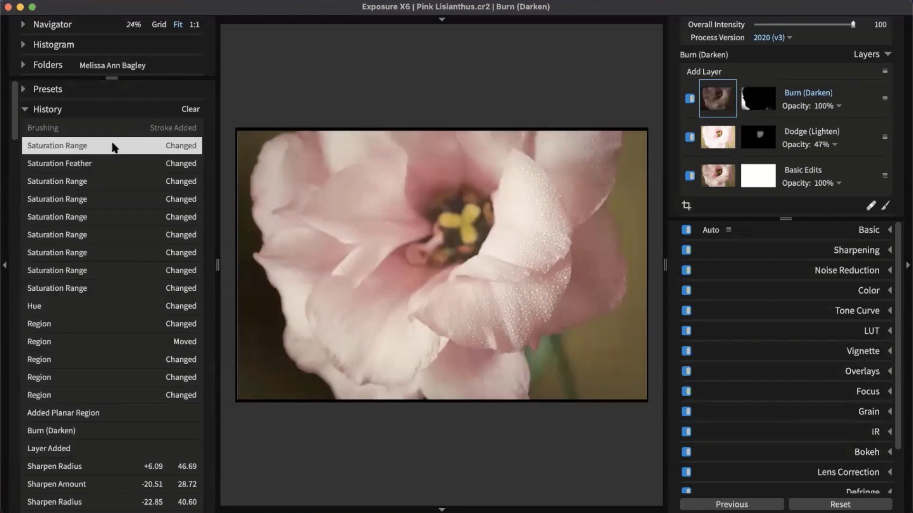
pyautogui.click(126, 128)
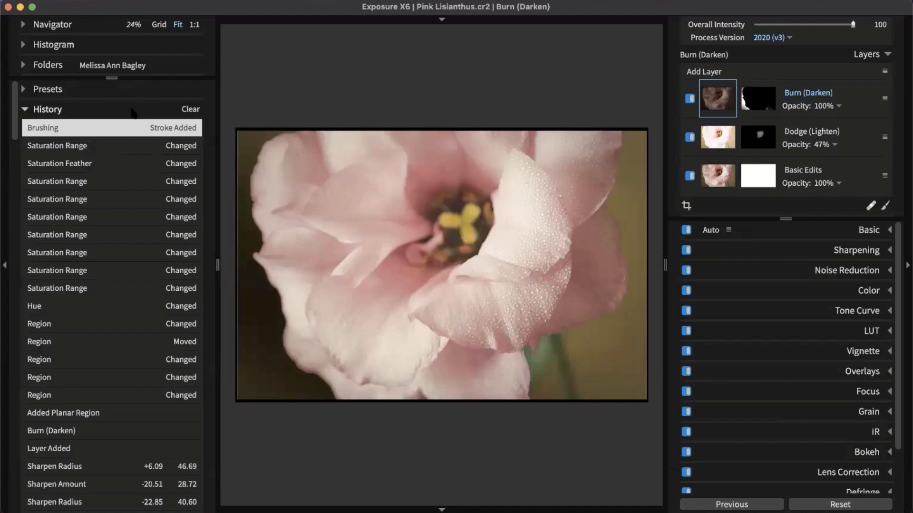
pyautogui.moveTo(182, 234)
pyautogui.mouseDown()
pyautogui.moveTo(76, 404)
pyautogui.moveTo(114, 142)
pyautogui.moveTo(145, 131)
pyautogui.moveTo(123, 397)
pyautogui.moveTo(133, 84)
pyautogui.mouseUp()
pyautogui.click(36, 110)
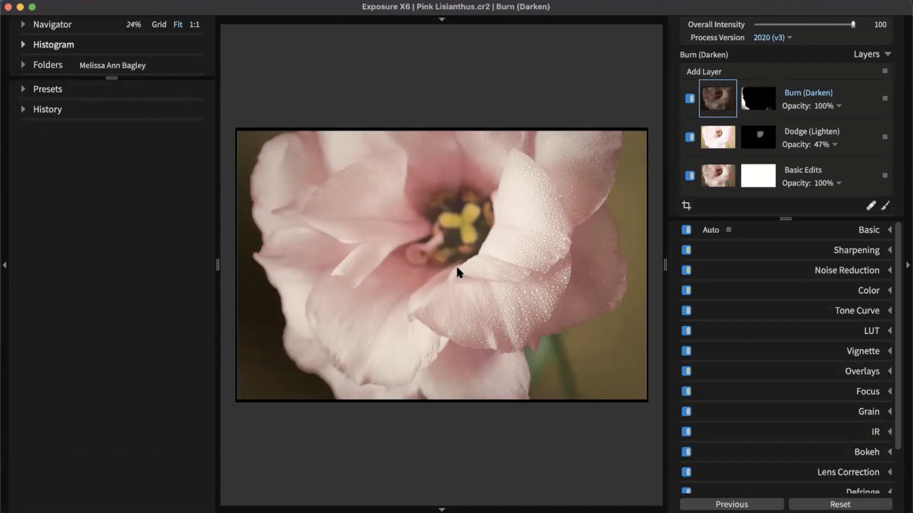
# - Return to the thumbnail grid, clear the photo selection, and expand the folder list
pyautogui.click(4, 235)
pyautogui.press('g')
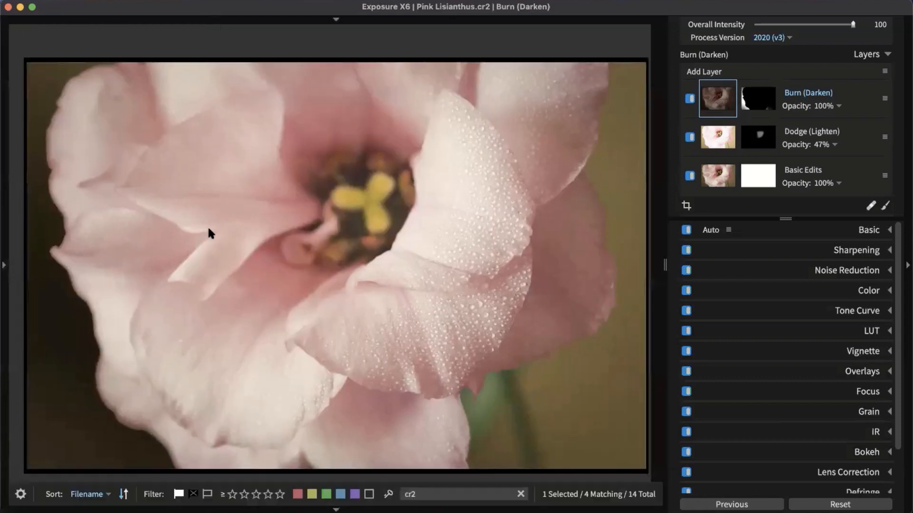
pyautogui.click(144, 318)
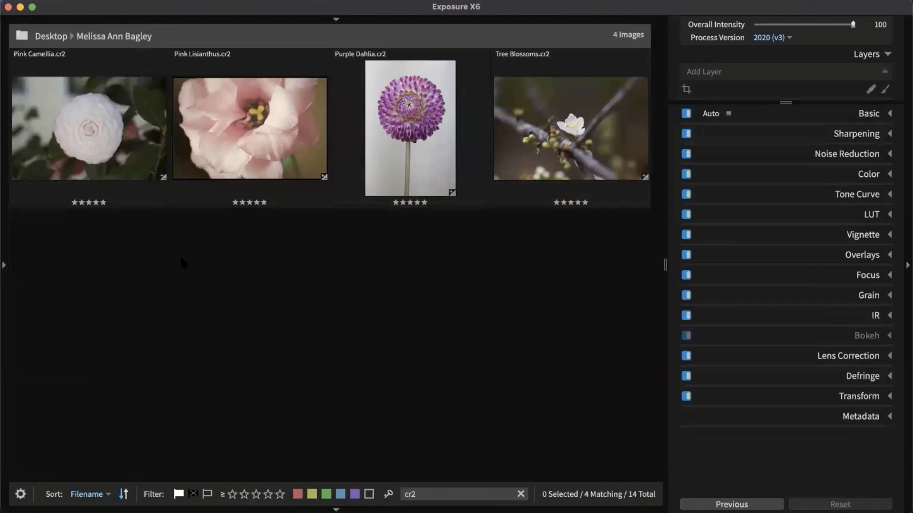
pyautogui.click(7, 244)
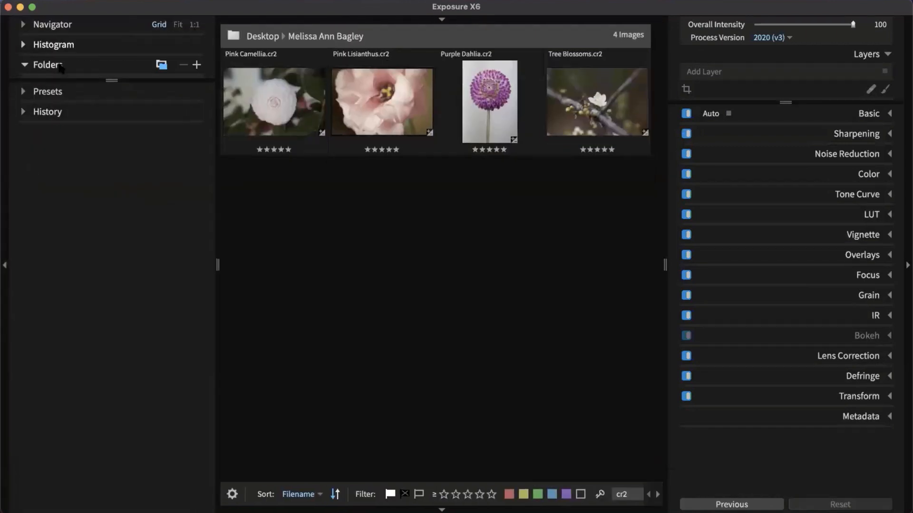
pyautogui.click(48, 65)
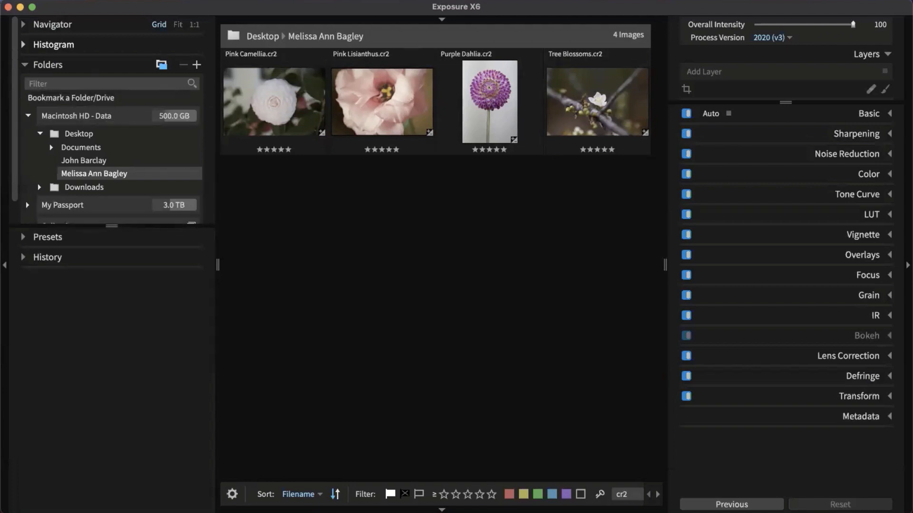
# - Switch to Finder, look inside the photographer's Desktop folder and its Exposure Software subfolder, and return to Exposure X6
pyautogui.moveTo(49, 399); pyautogui.dragTo(494, 118)
pyautogui.click(391, 160)
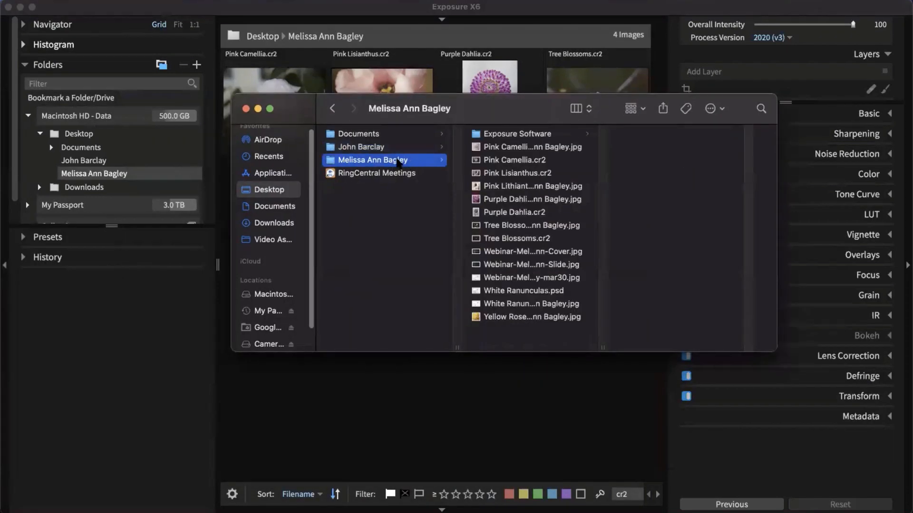
pyautogui.click(554, 135)
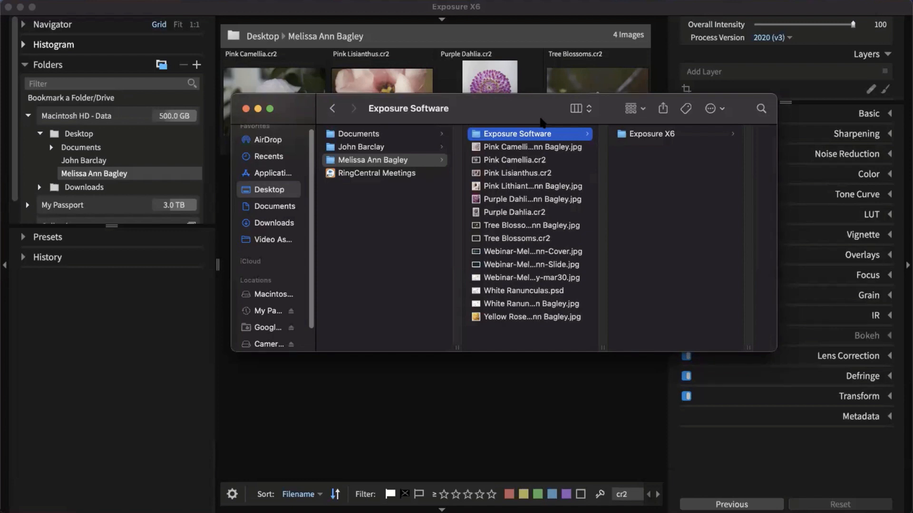
pyautogui.moveTo(408, 161); pyautogui.dragTo(453, 288)
pyautogui.click(552, 389)
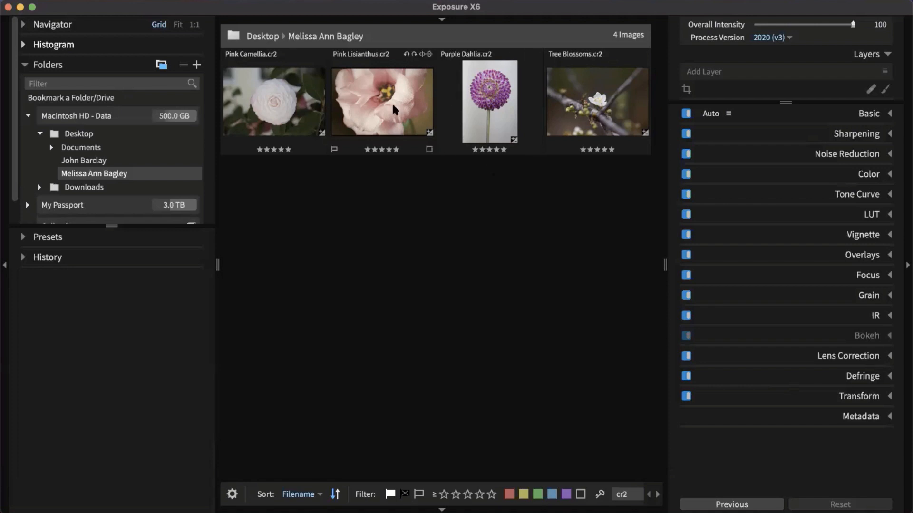
# - View Pink Lisianthus.cr2 in the single-image view, return to the thumbnail grid, and clear the selection
pyautogui.doubleClick(402, 117)
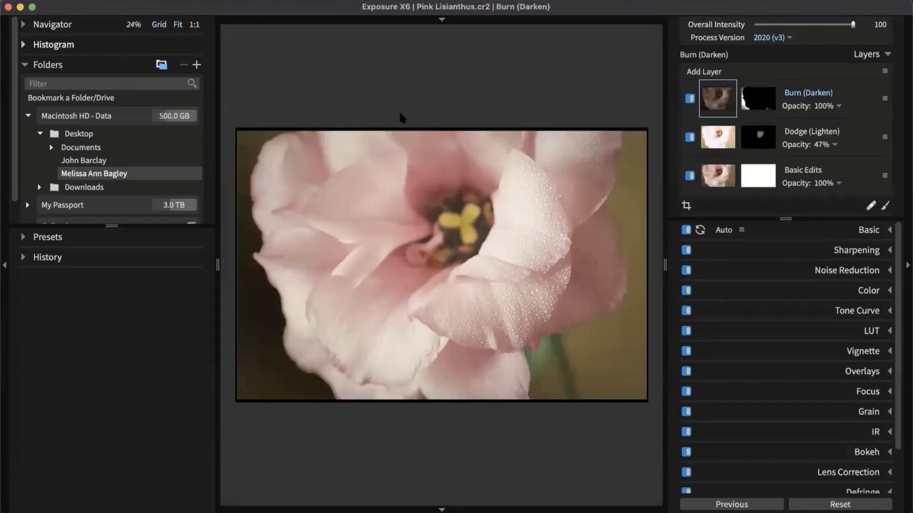
pyautogui.press('g')
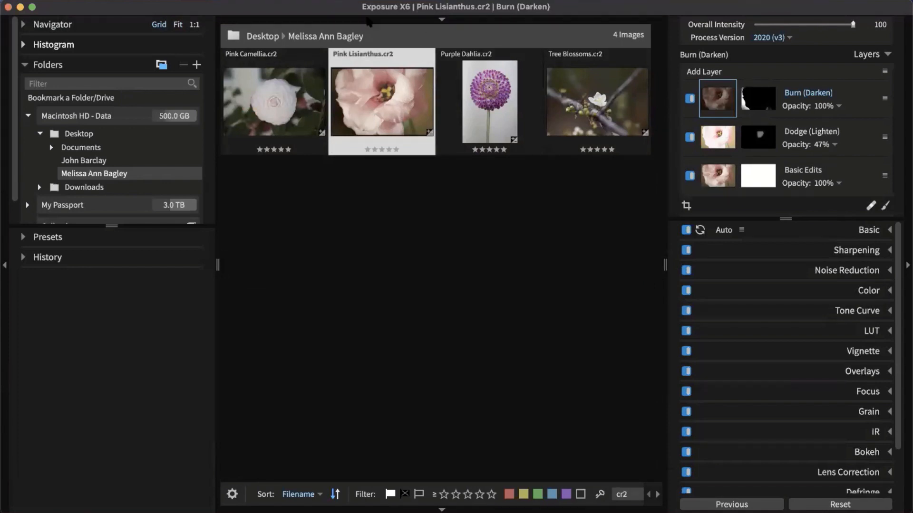
pyautogui.click(365, 308)
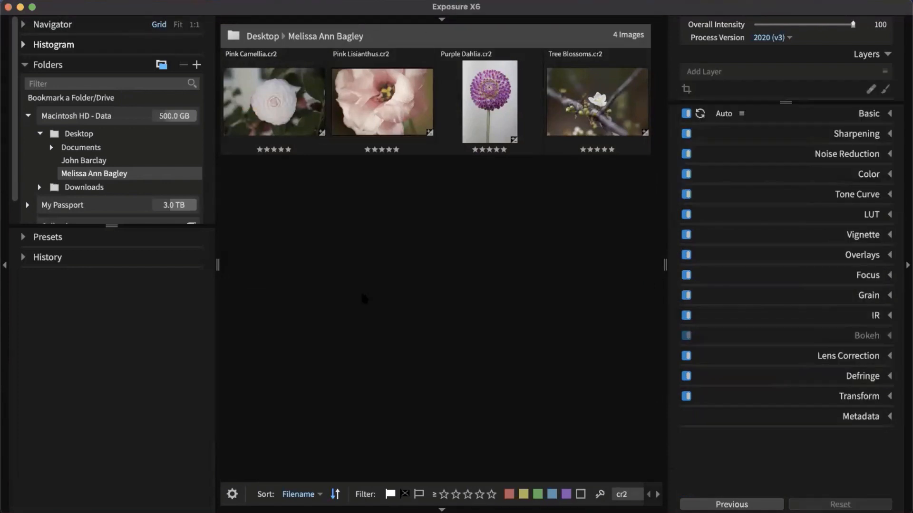
# - Select all four photos in the grid and open the Export to Folder settings to review them
pyautogui.press('super+a')
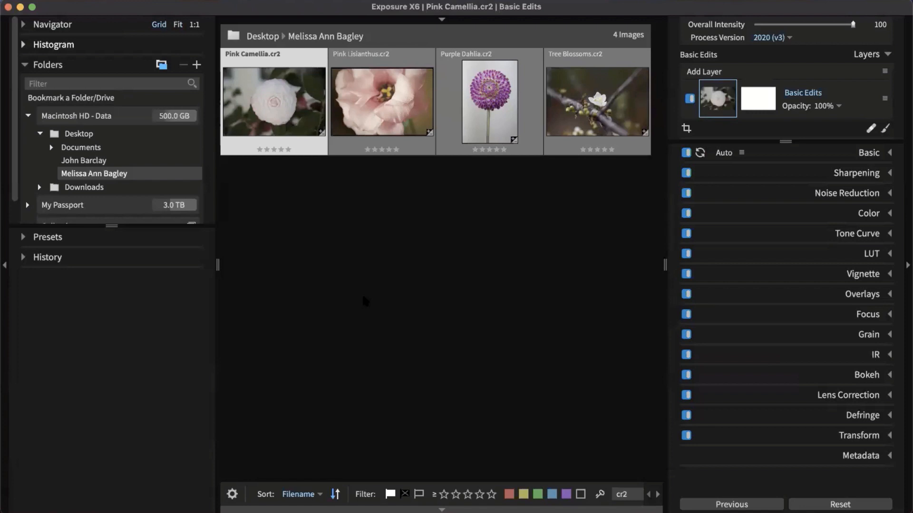
pyautogui.press('super+shift+e')
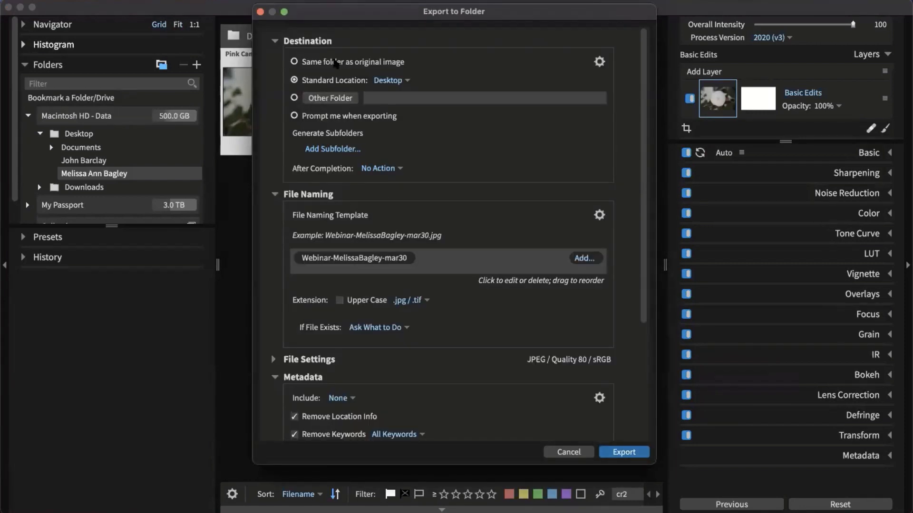
pyautogui.moveTo(309, 35); pyautogui.dragTo(287, 39)
pyautogui.scroll(-5, 495, 150)
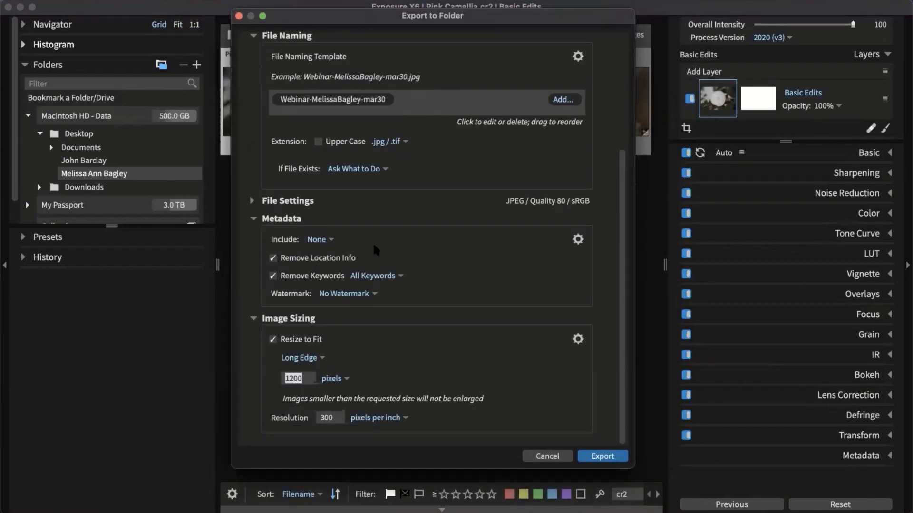
pyautogui.scroll(5, 376, 250)
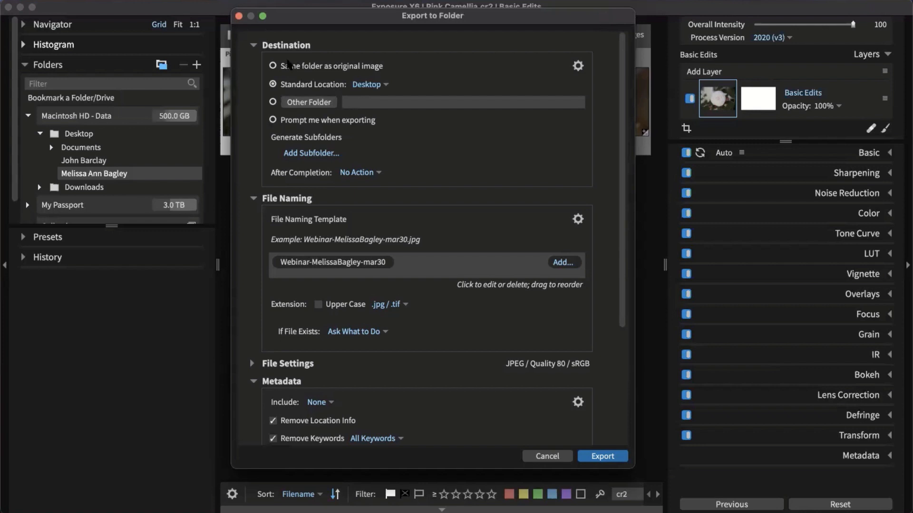
# - Collapse the Destination and File Naming sections, expand File Settings, and examine the available export file types
pyautogui.click(259, 47)
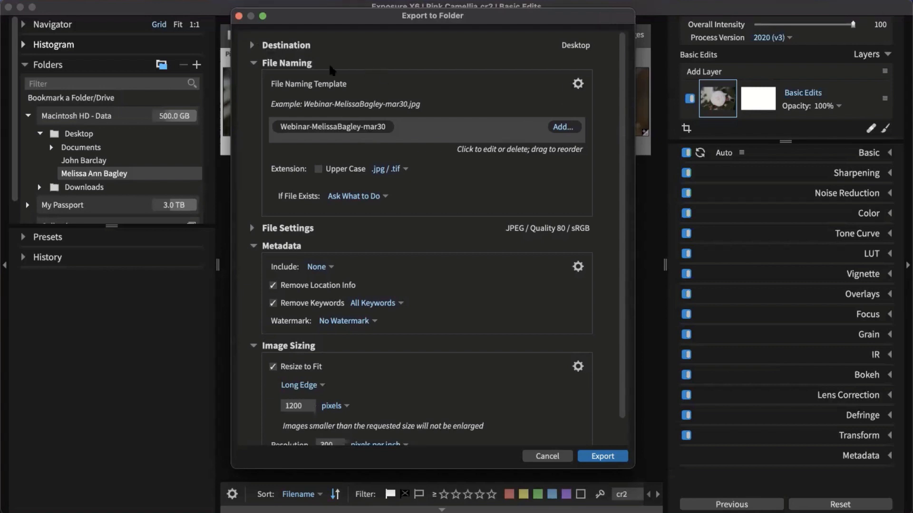
pyautogui.click(253, 63)
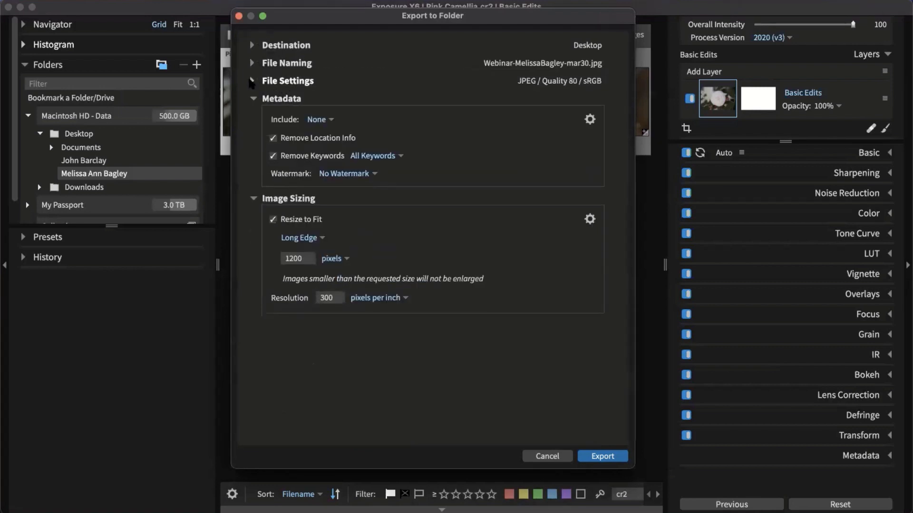
pyautogui.click(251, 82)
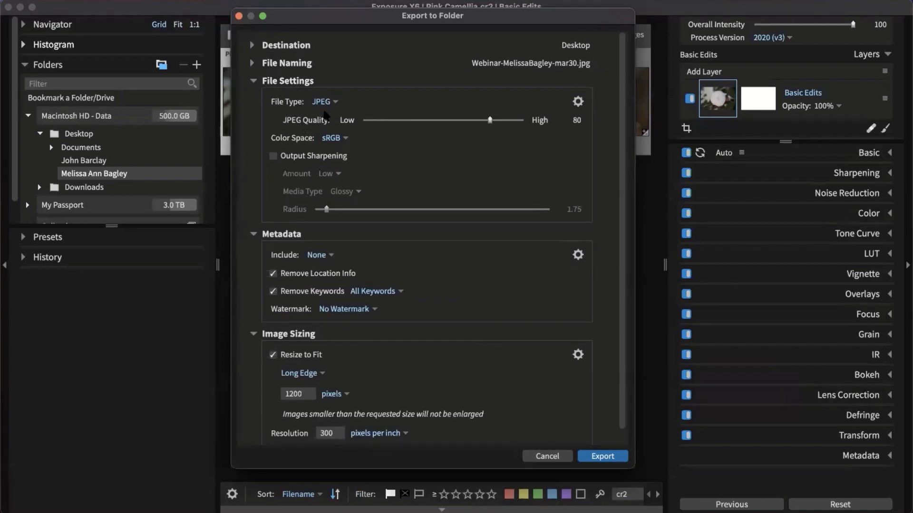
pyautogui.click(323, 102)
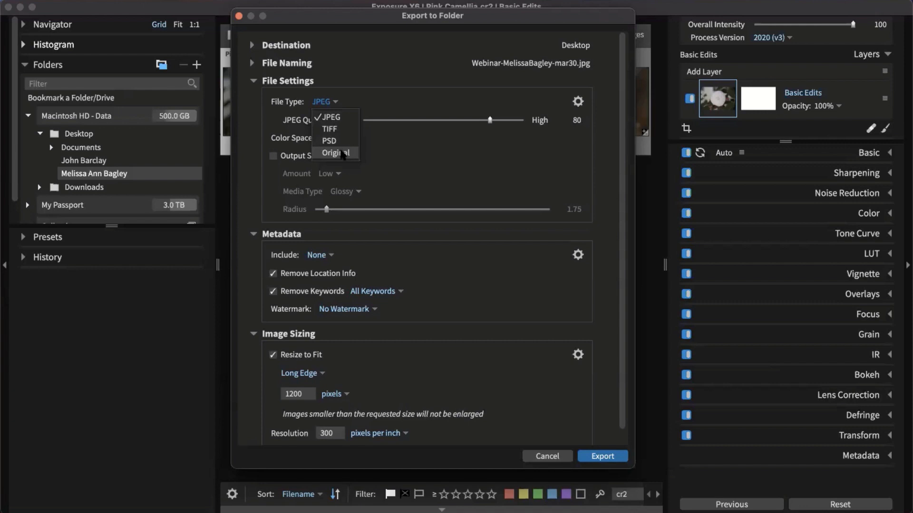
pyautogui.click(415, 155)
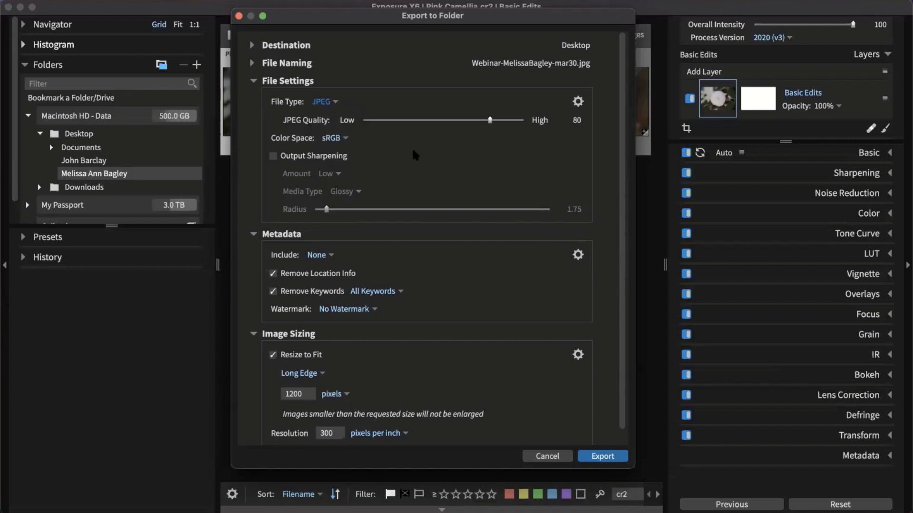
# - Collapse File Settings, examine the watermark choices under Metadata, and cancel the folder export
pyautogui.click(254, 81)
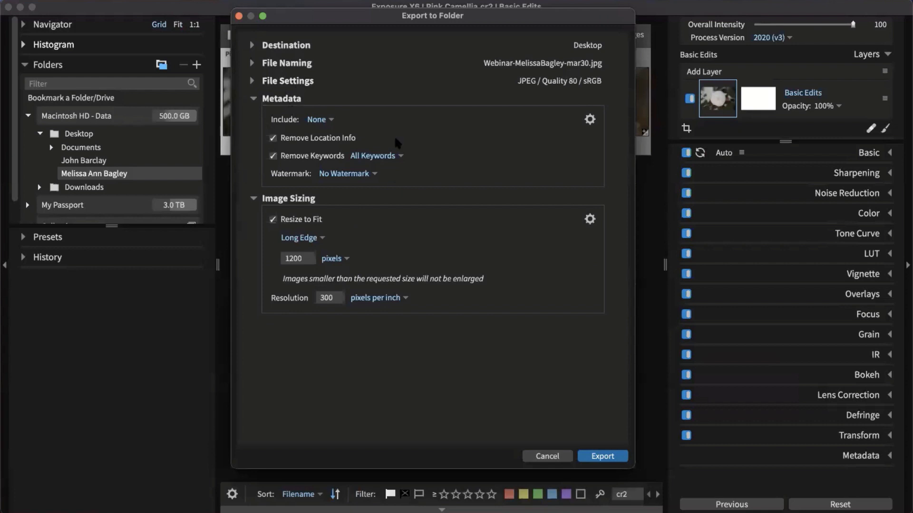
pyautogui.click(359, 174)
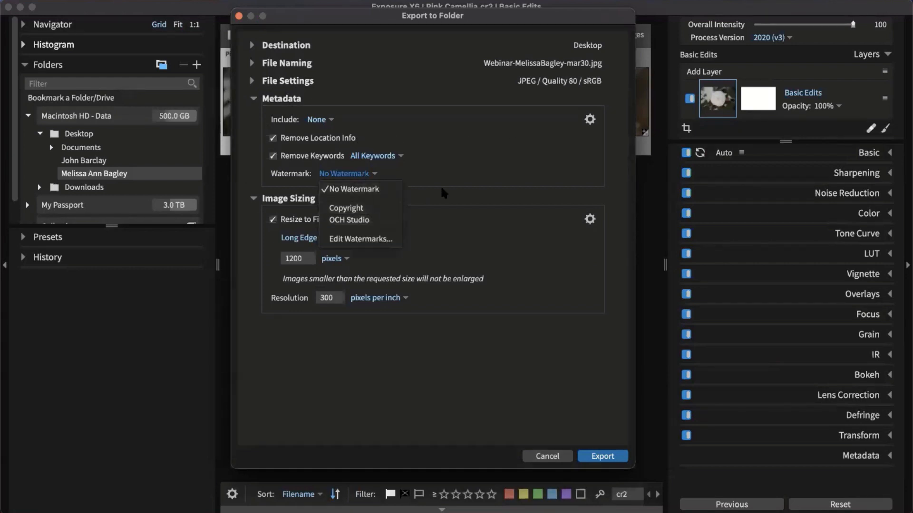
pyautogui.click(504, 171)
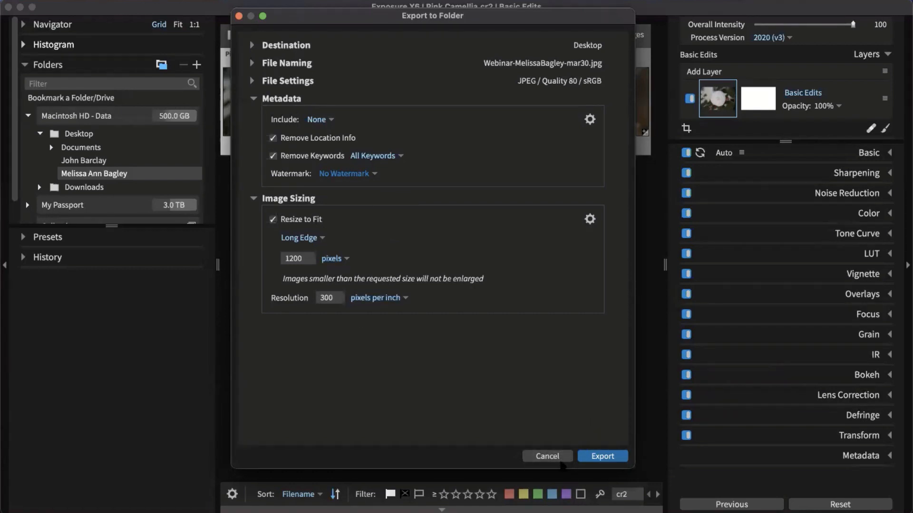
pyautogui.click(562, 458)
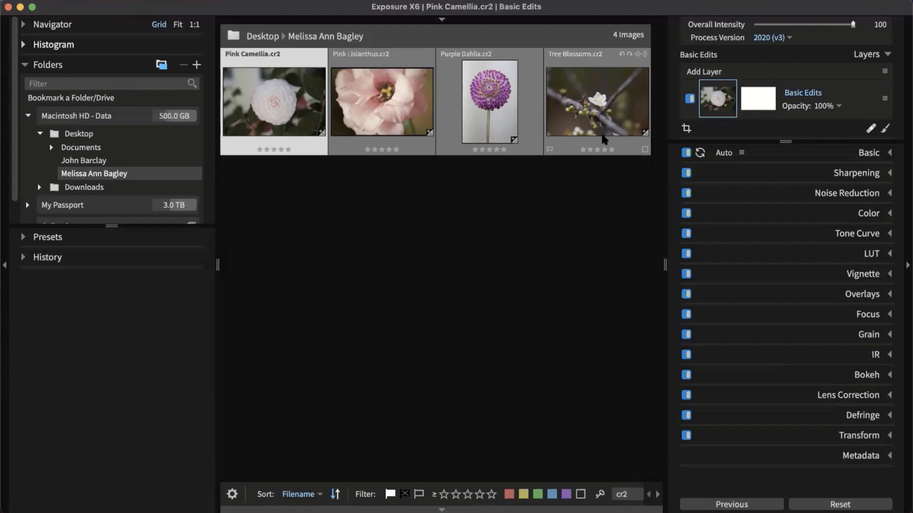
# - Quick-export the four selected photos with multiple profiles enabled: Facebook Share, Twitter Share, Instagram Share and 500px
pyautogui.click(599, 148)
pyautogui.click(102, 1)
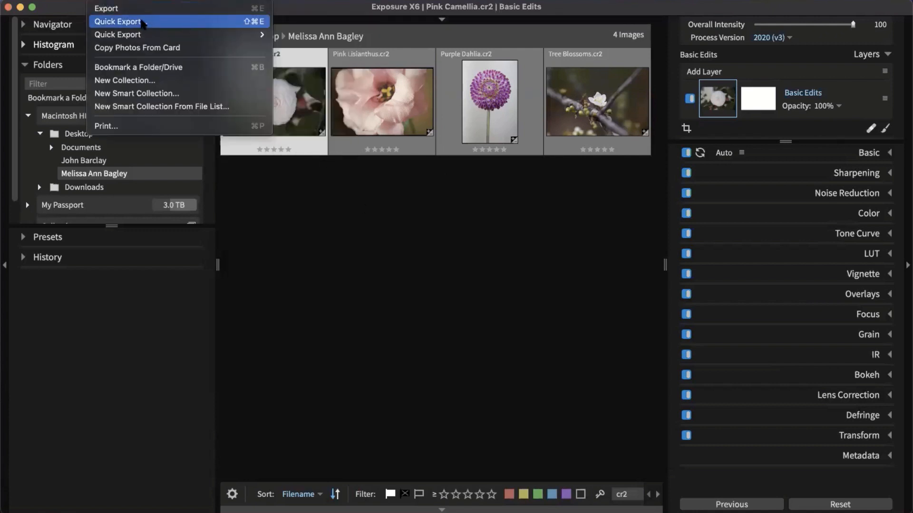
pyautogui.click(142, 22)
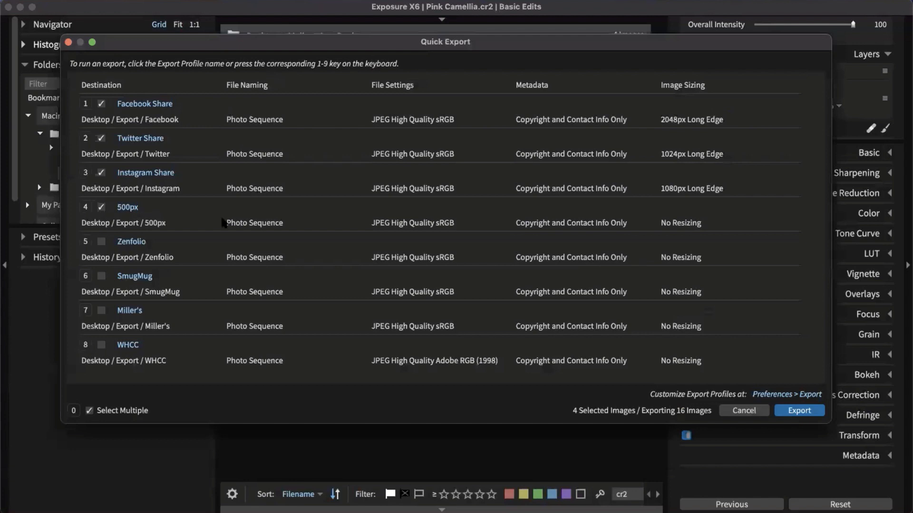
pyautogui.click(89, 411)
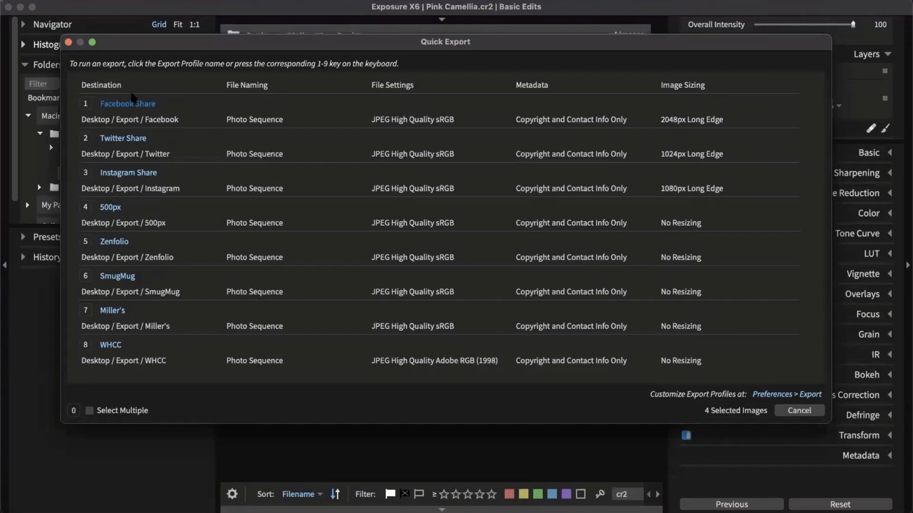
pyautogui.moveTo(681, 49); pyautogui.dragTo(703, 40)
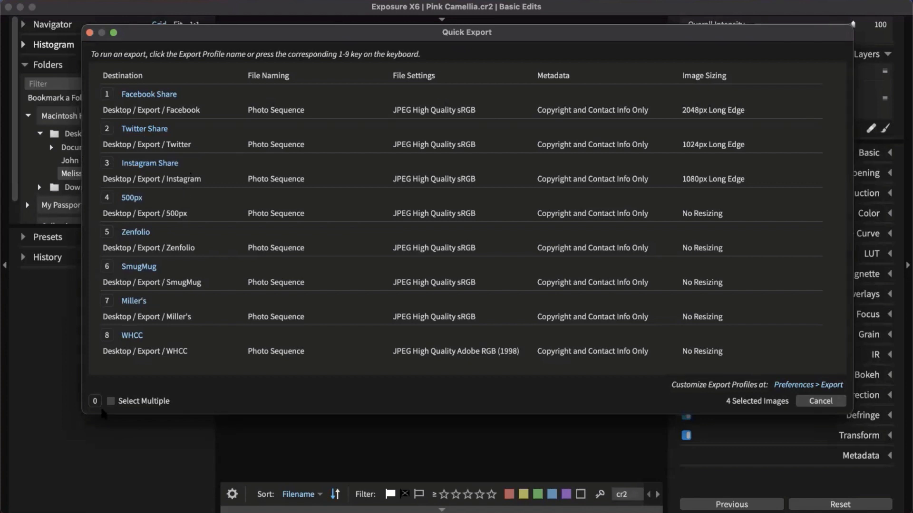
pyautogui.click(111, 403)
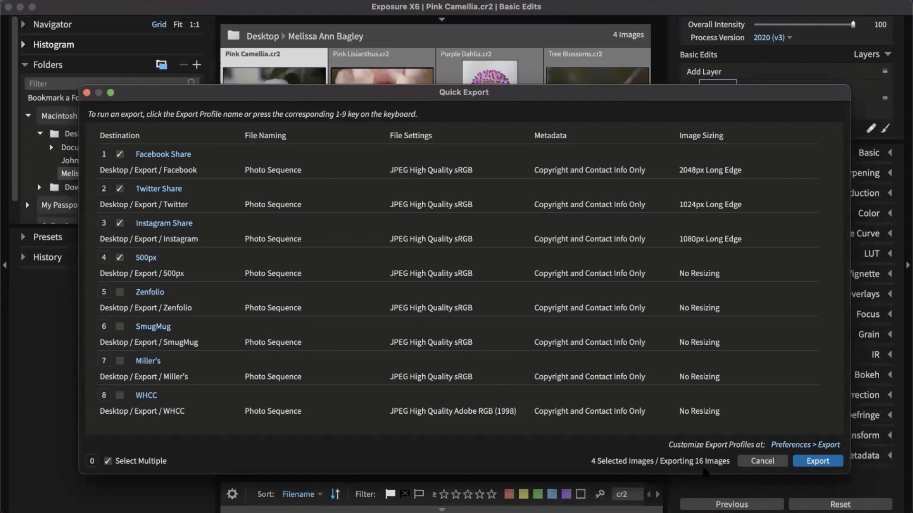
pyautogui.click(824, 462)
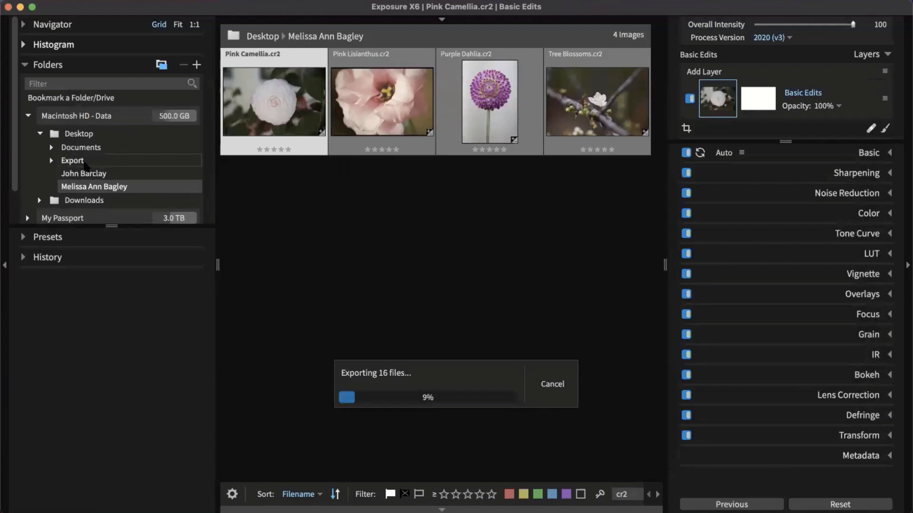
# - Expand the Desktop's Export folder and enlarge the folder list to show all its subfolders
pyautogui.click(52, 161)
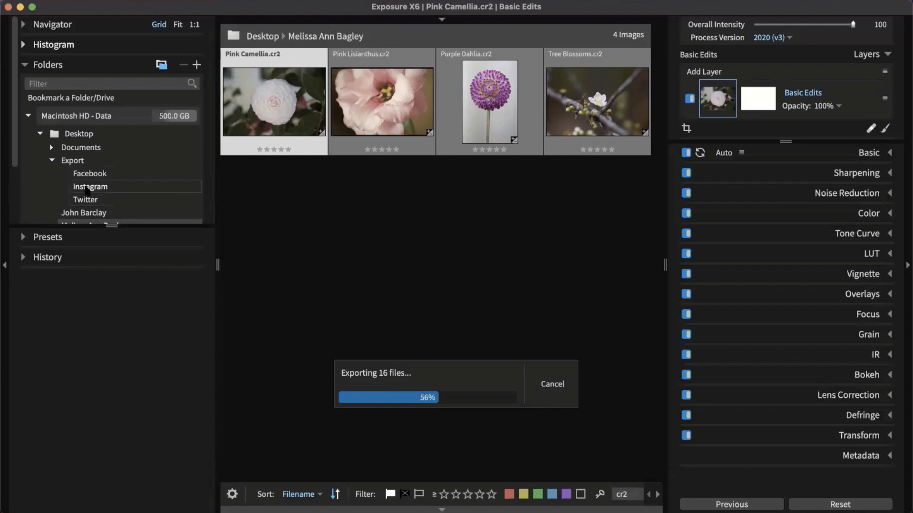
pyautogui.moveTo(116, 226); pyautogui.dragTo(116, 302)
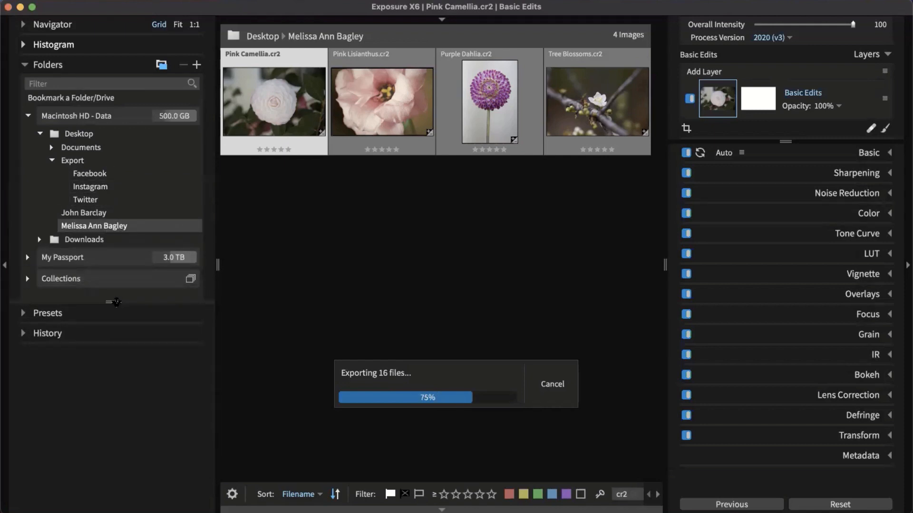